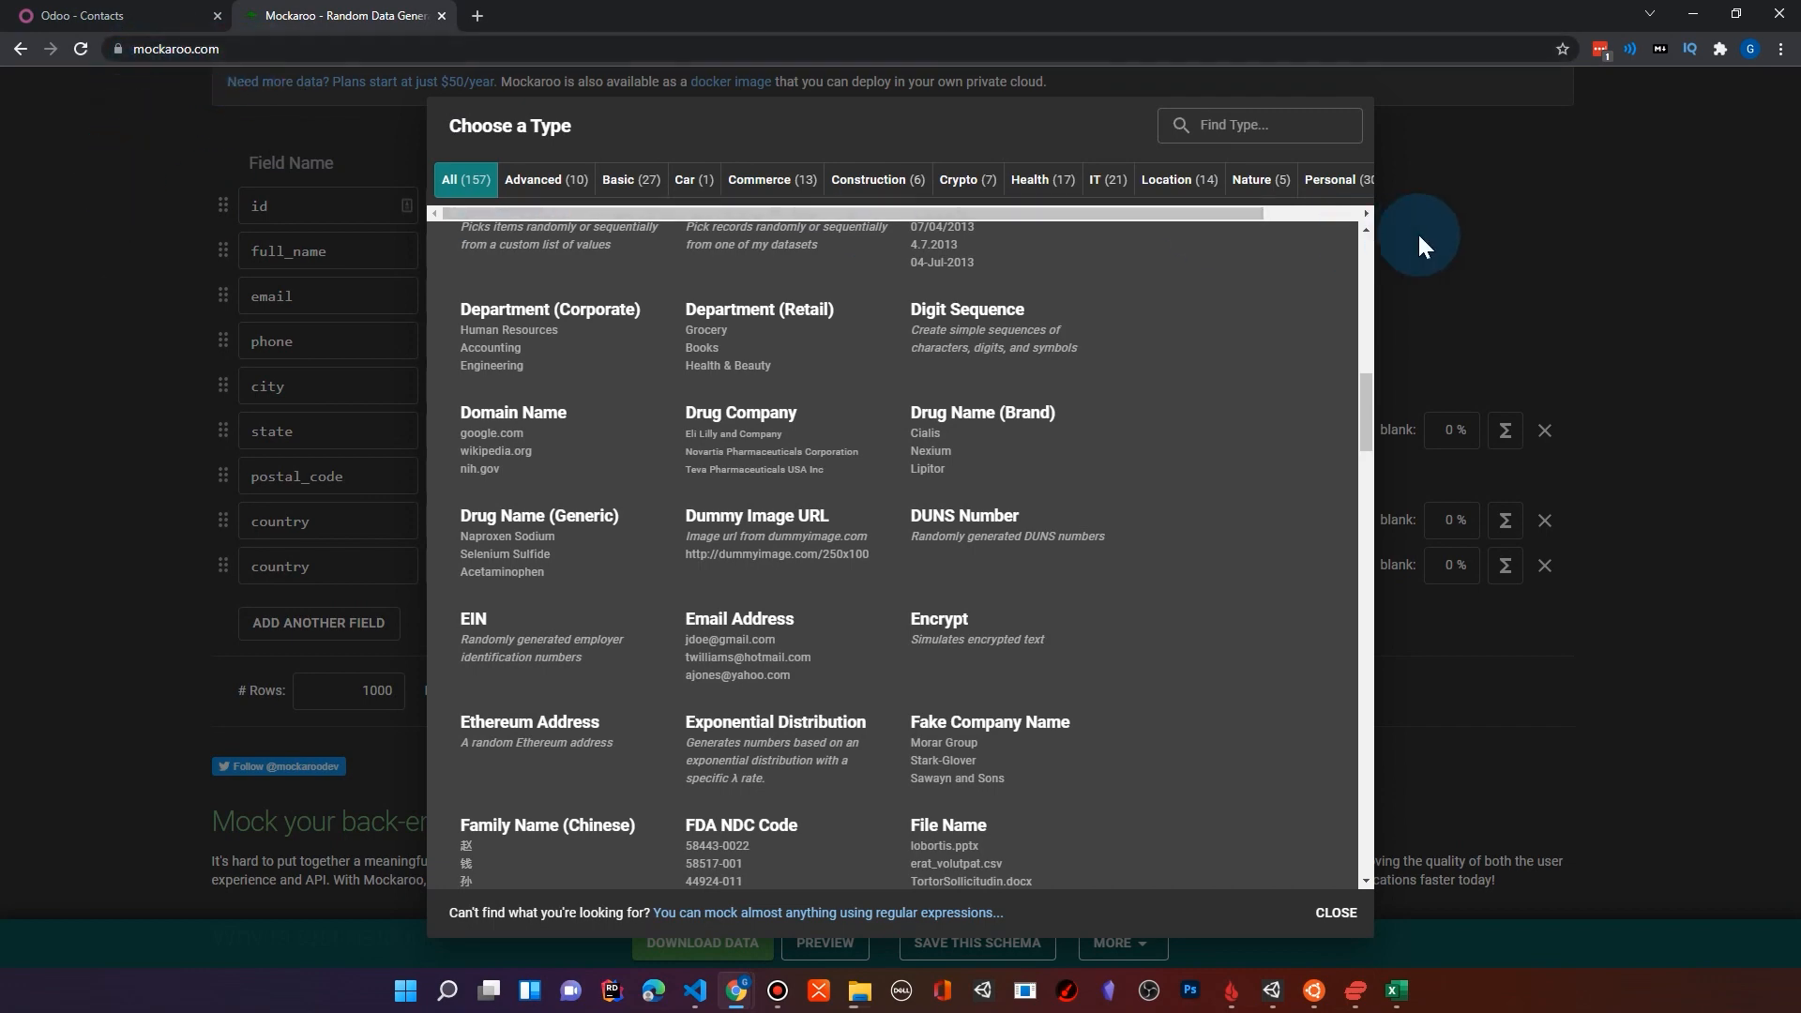
# Step: Close the type chooser and remove the id field from the schema
pyautogui.click(1524, 236)
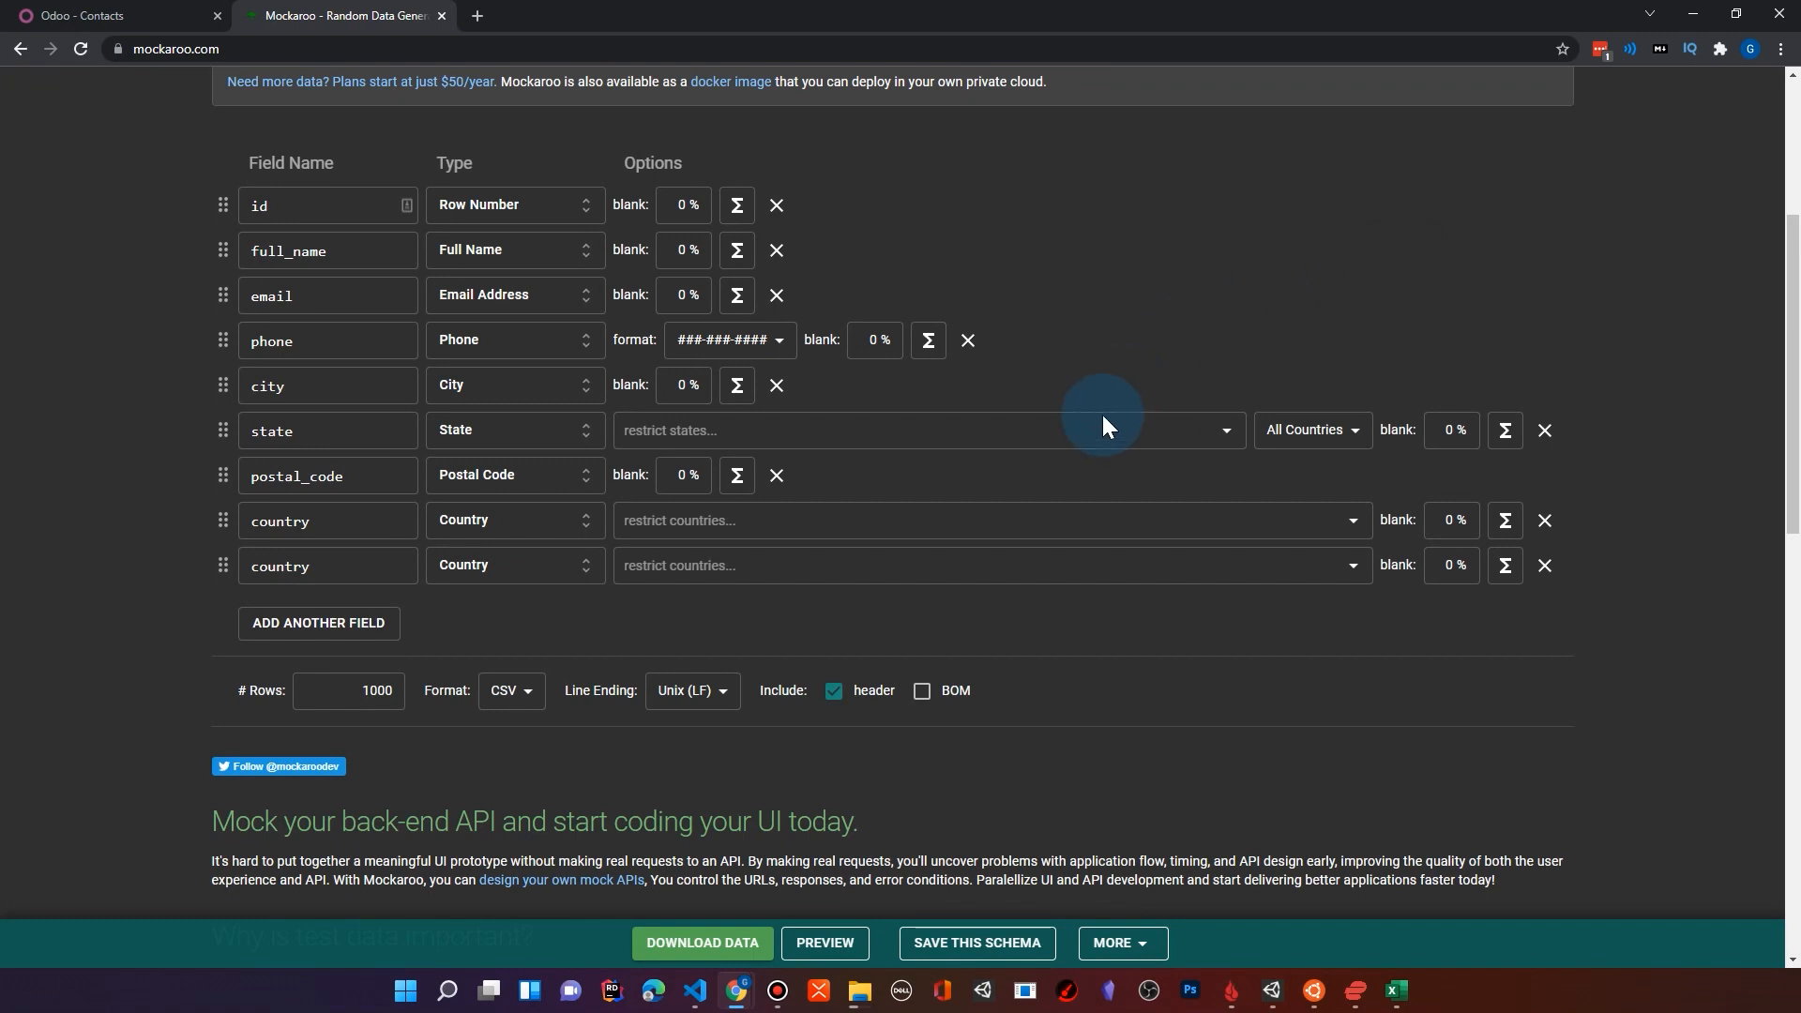
pyautogui.scroll(2, 171, 372)
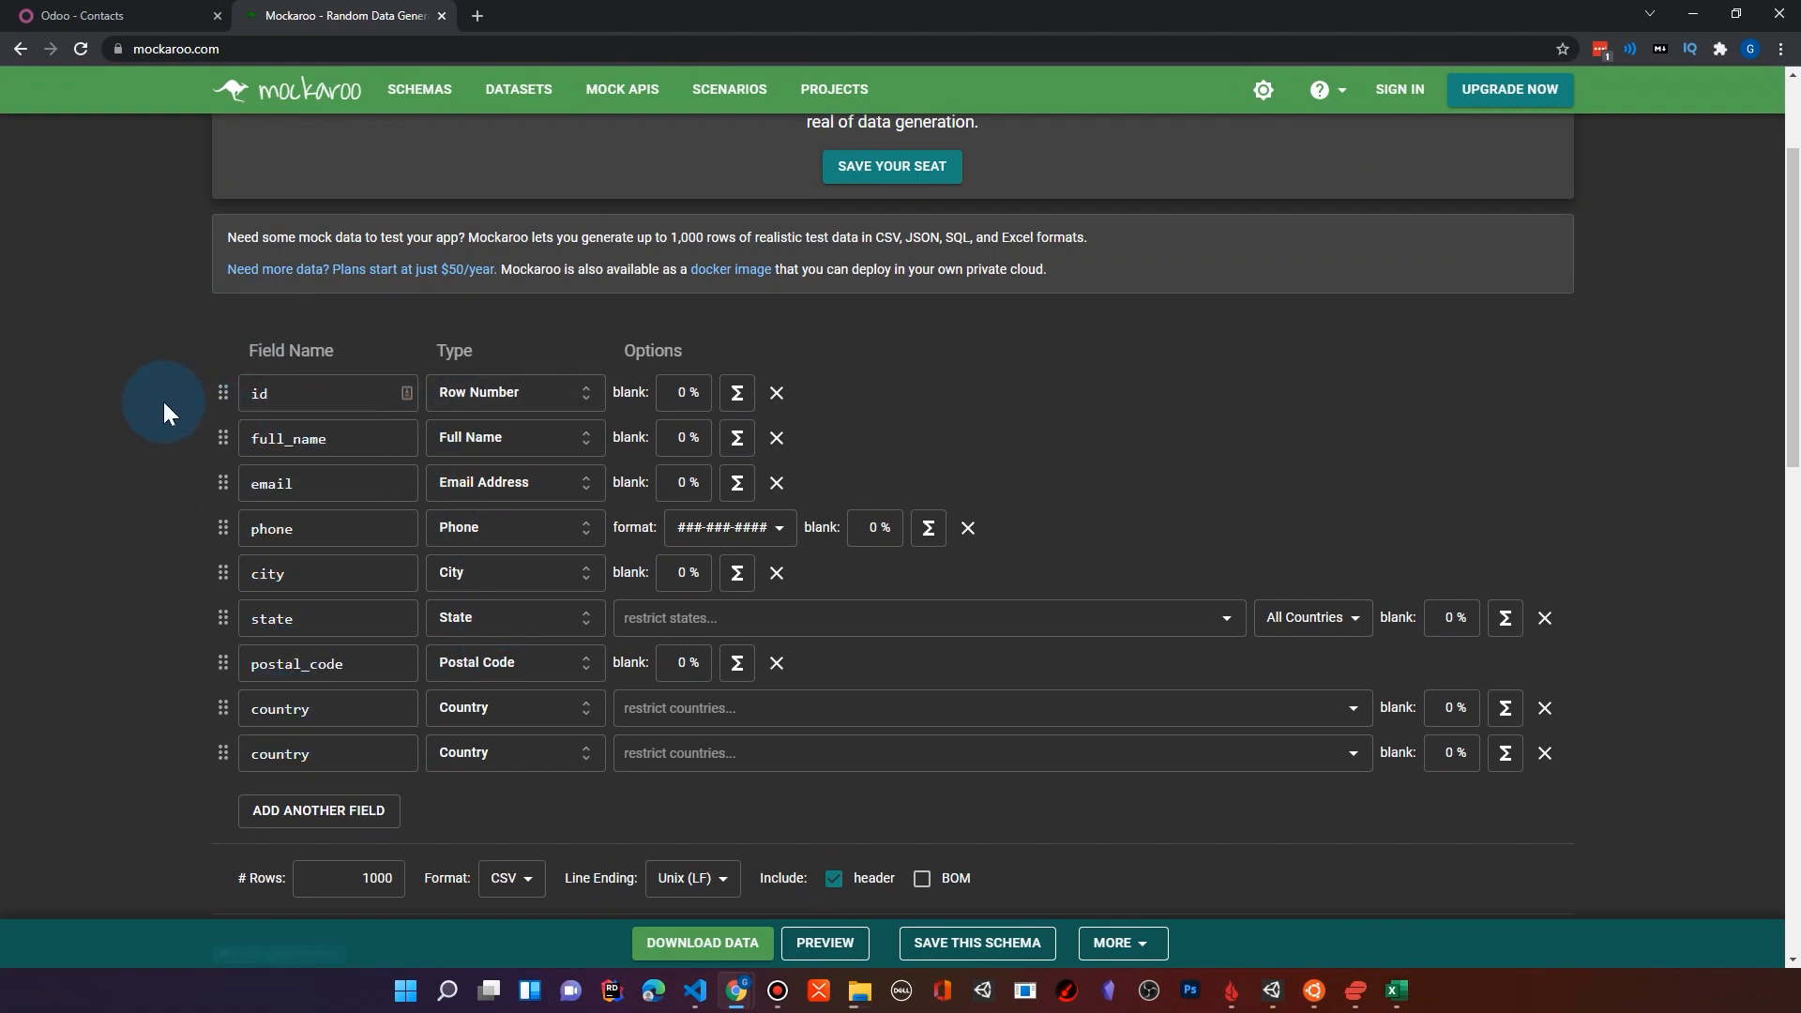
pyautogui.scroll(1, 164, 402)
pyautogui.scroll(-3, 169, 402)
pyautogui.scroll(1, 176, 273)
pyautogui.click(291, 301)
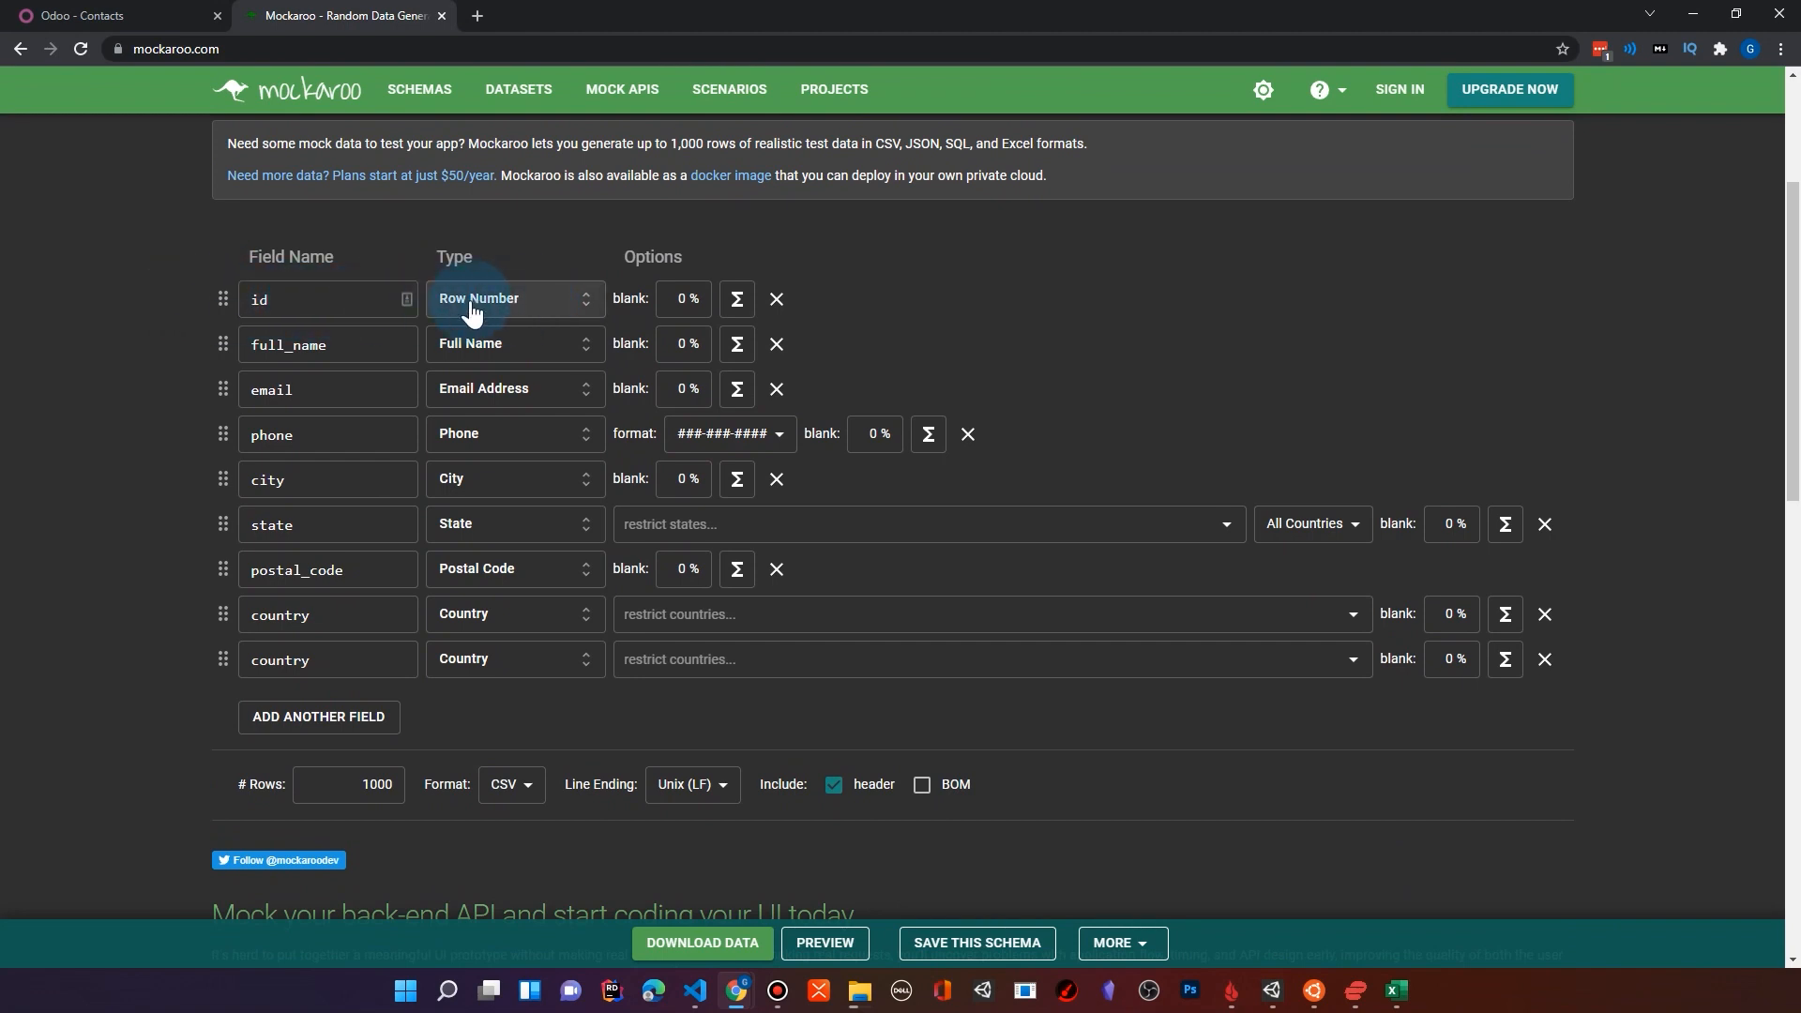
pyautogui.click(776, 300)
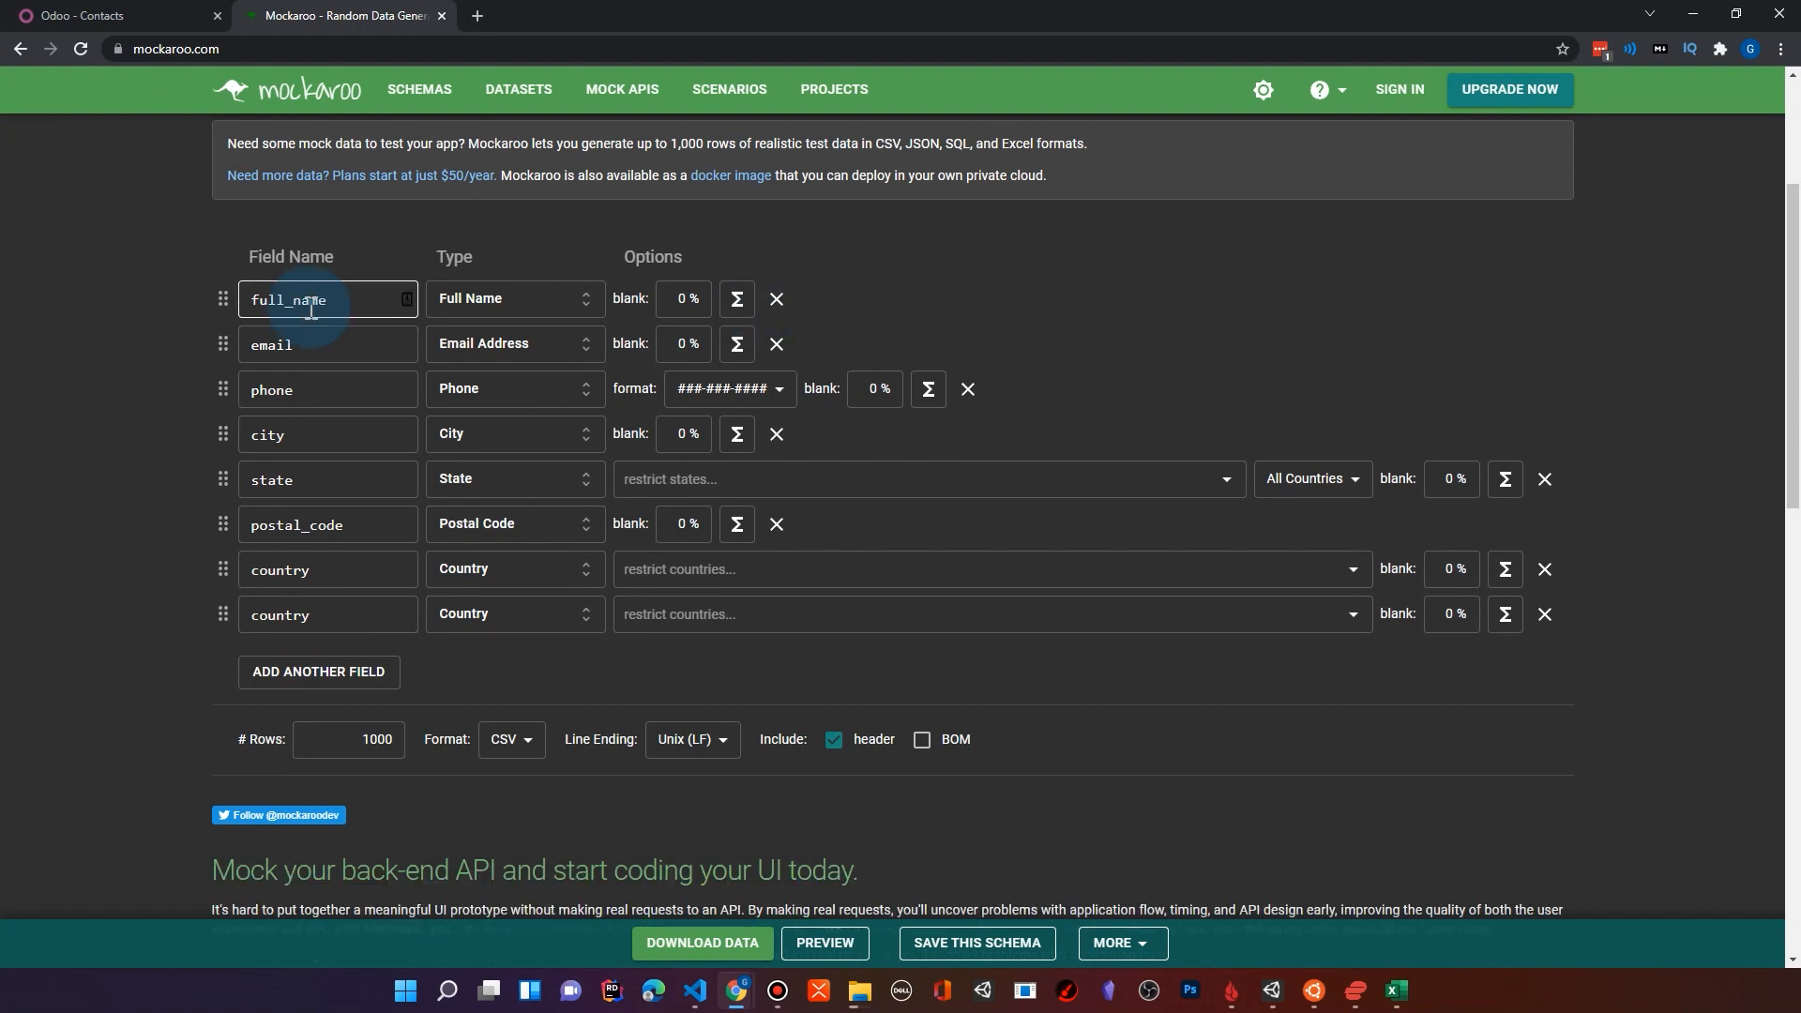
# Step: Look through the data types offered for the full_name field, keeping Full Name as its type
pyautogui.click(302, 357)
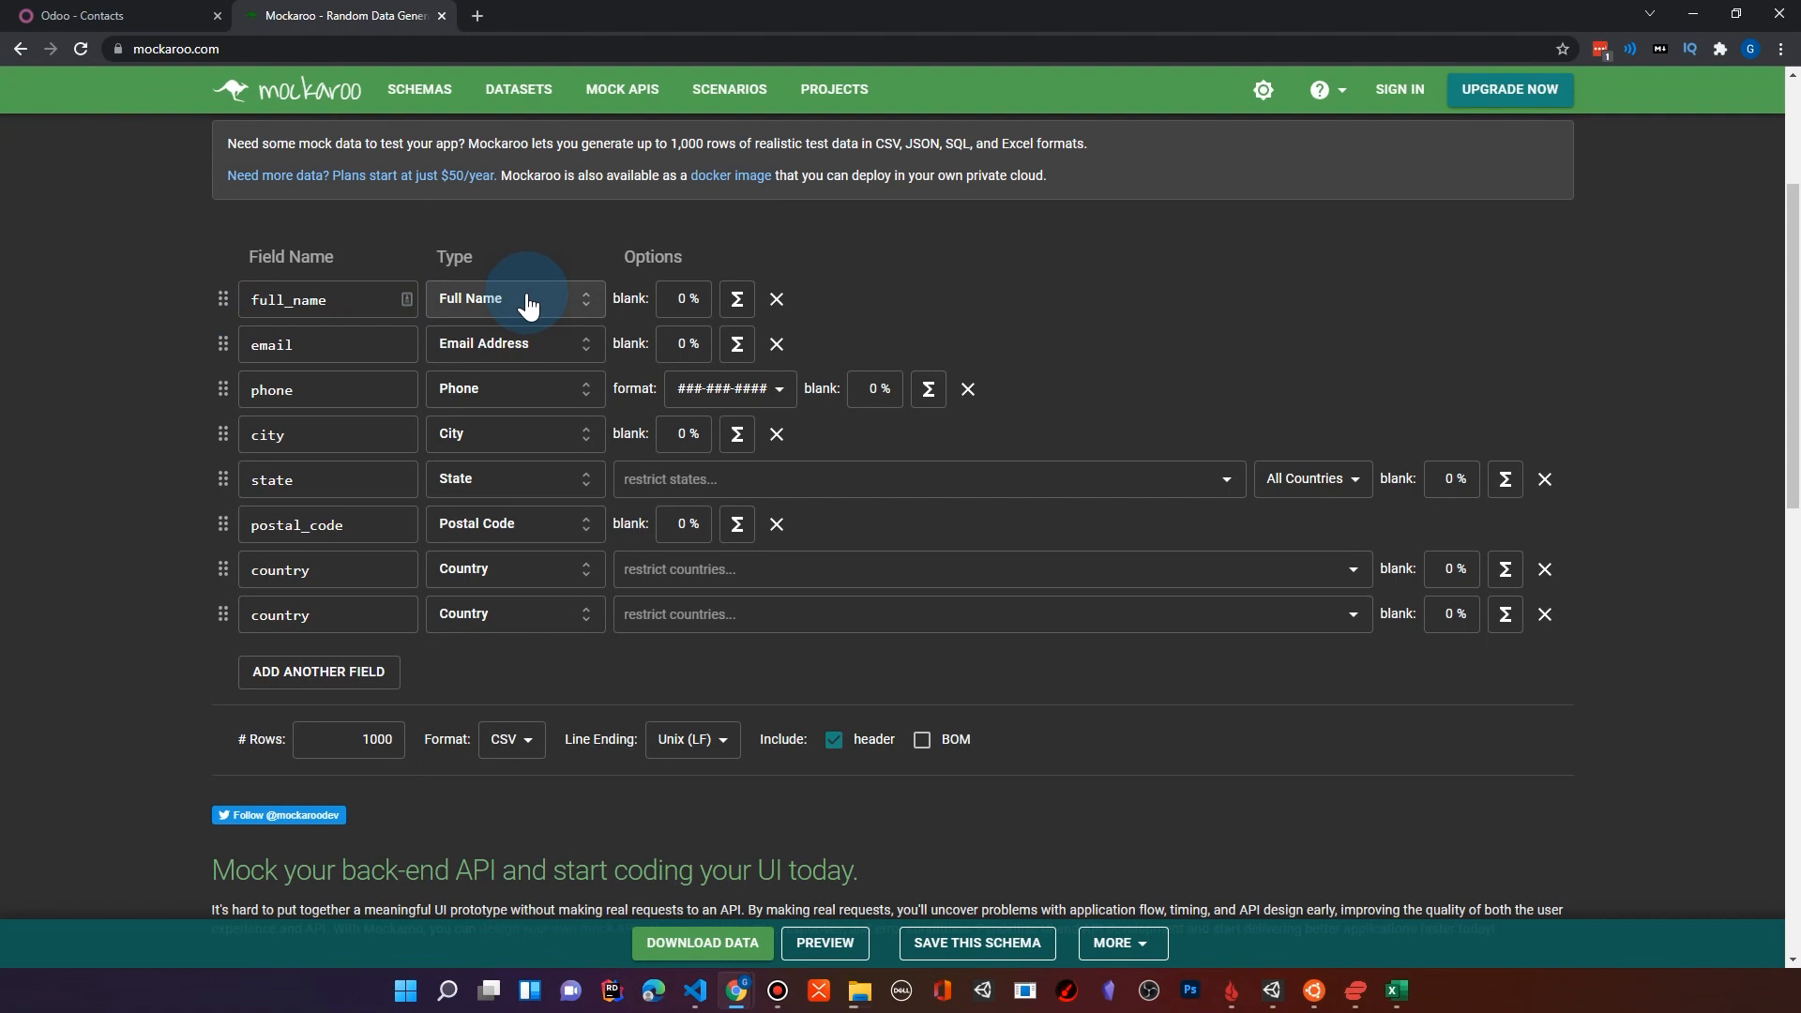
pyautogui.click(590, 321)
pyautogui.scroll(-7, 595, 535)
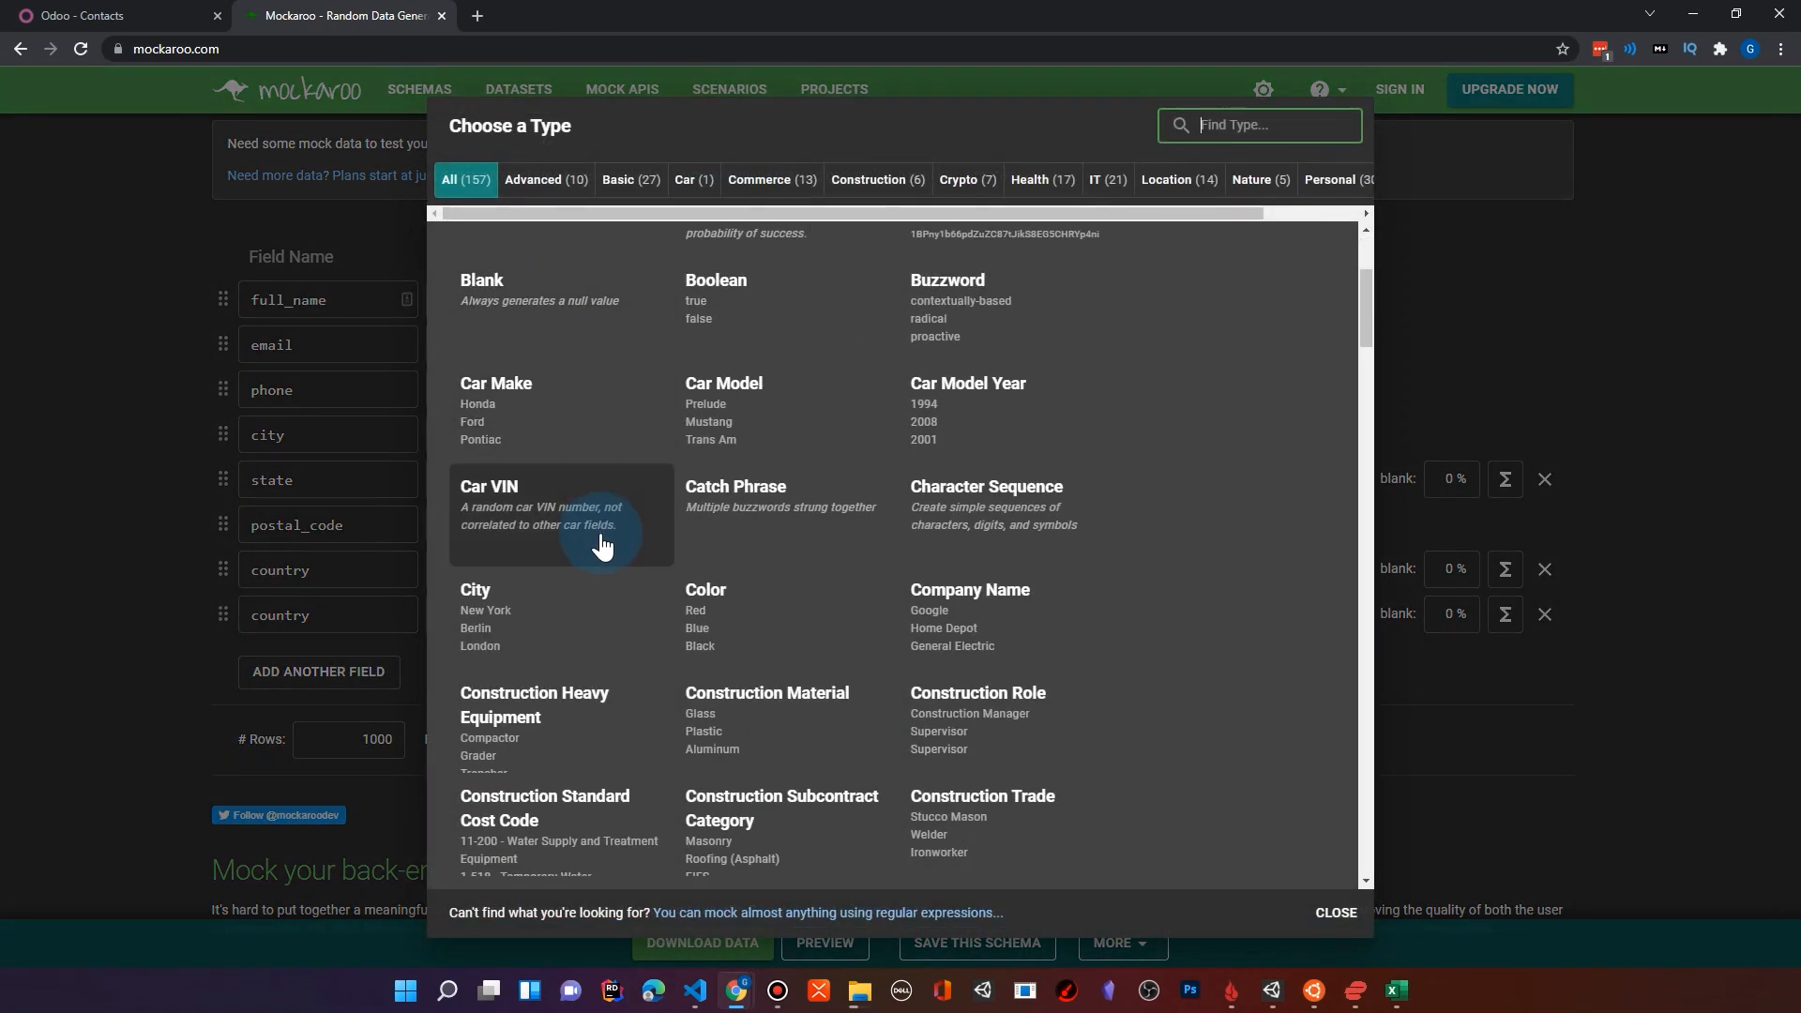
pyautogui.scroll(-12, 602, 548)
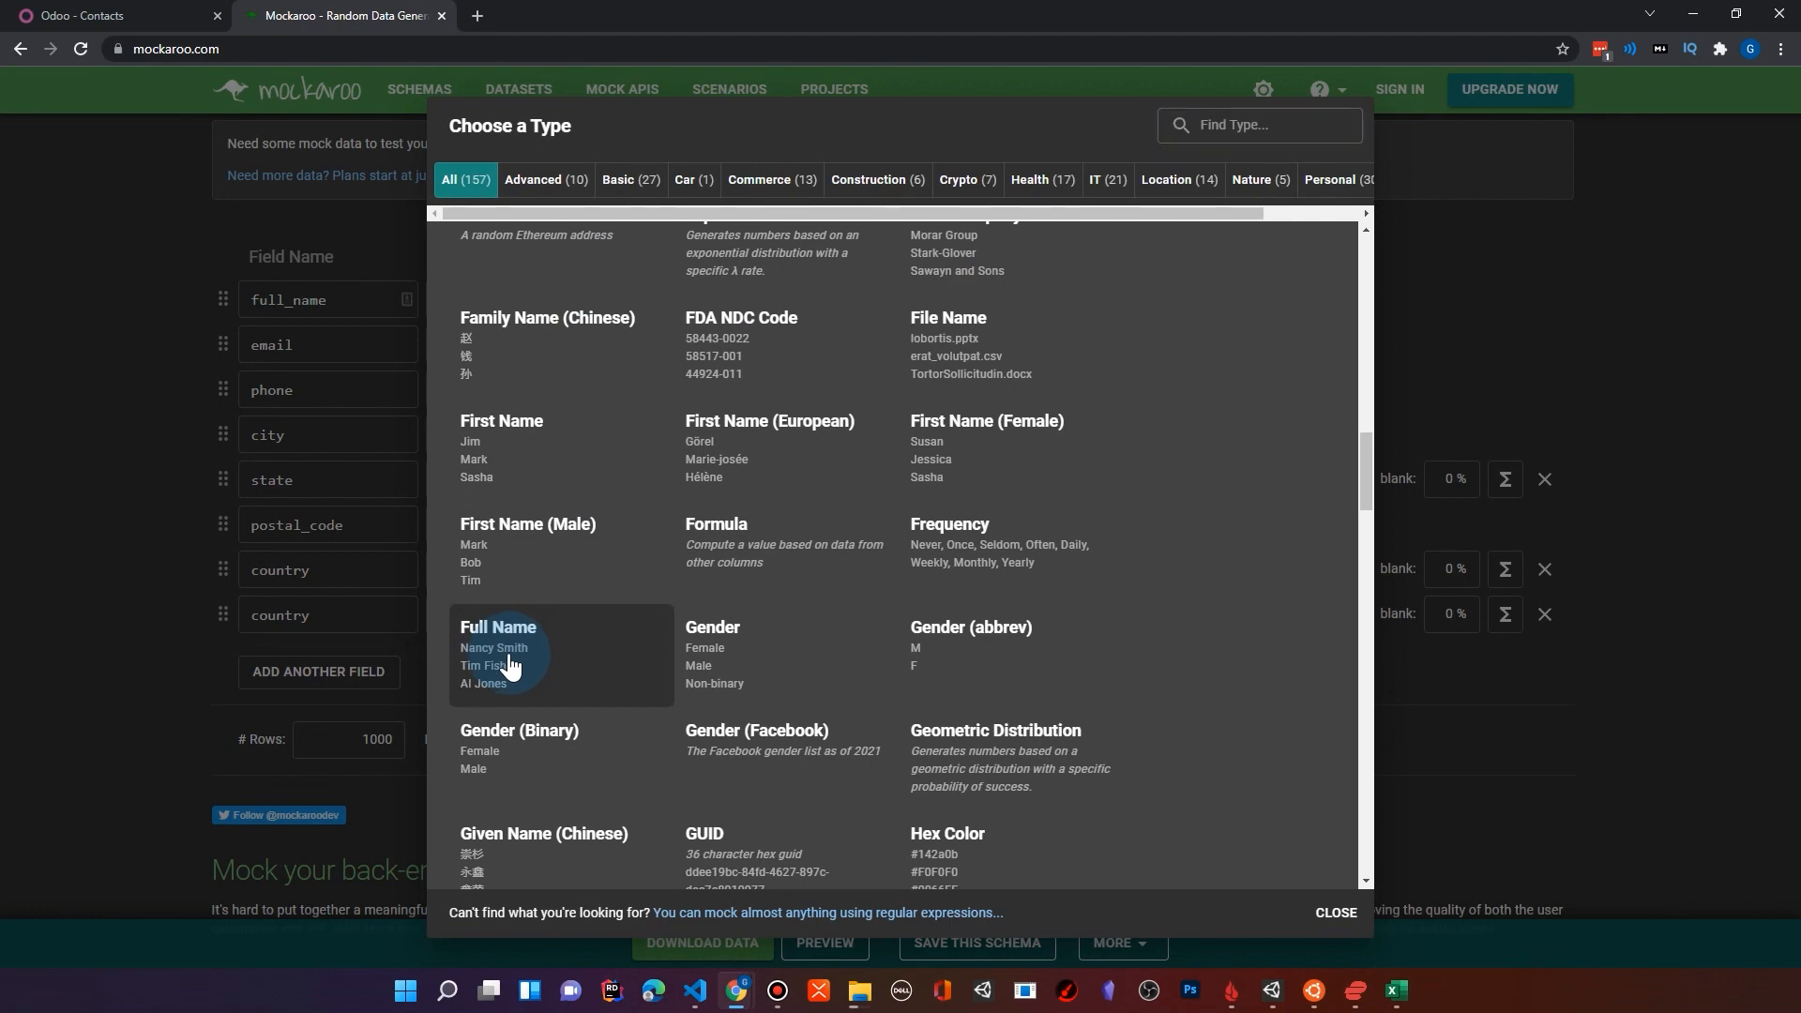
pyautogui.click(510, 665)
pyautogui.click(529, 306)
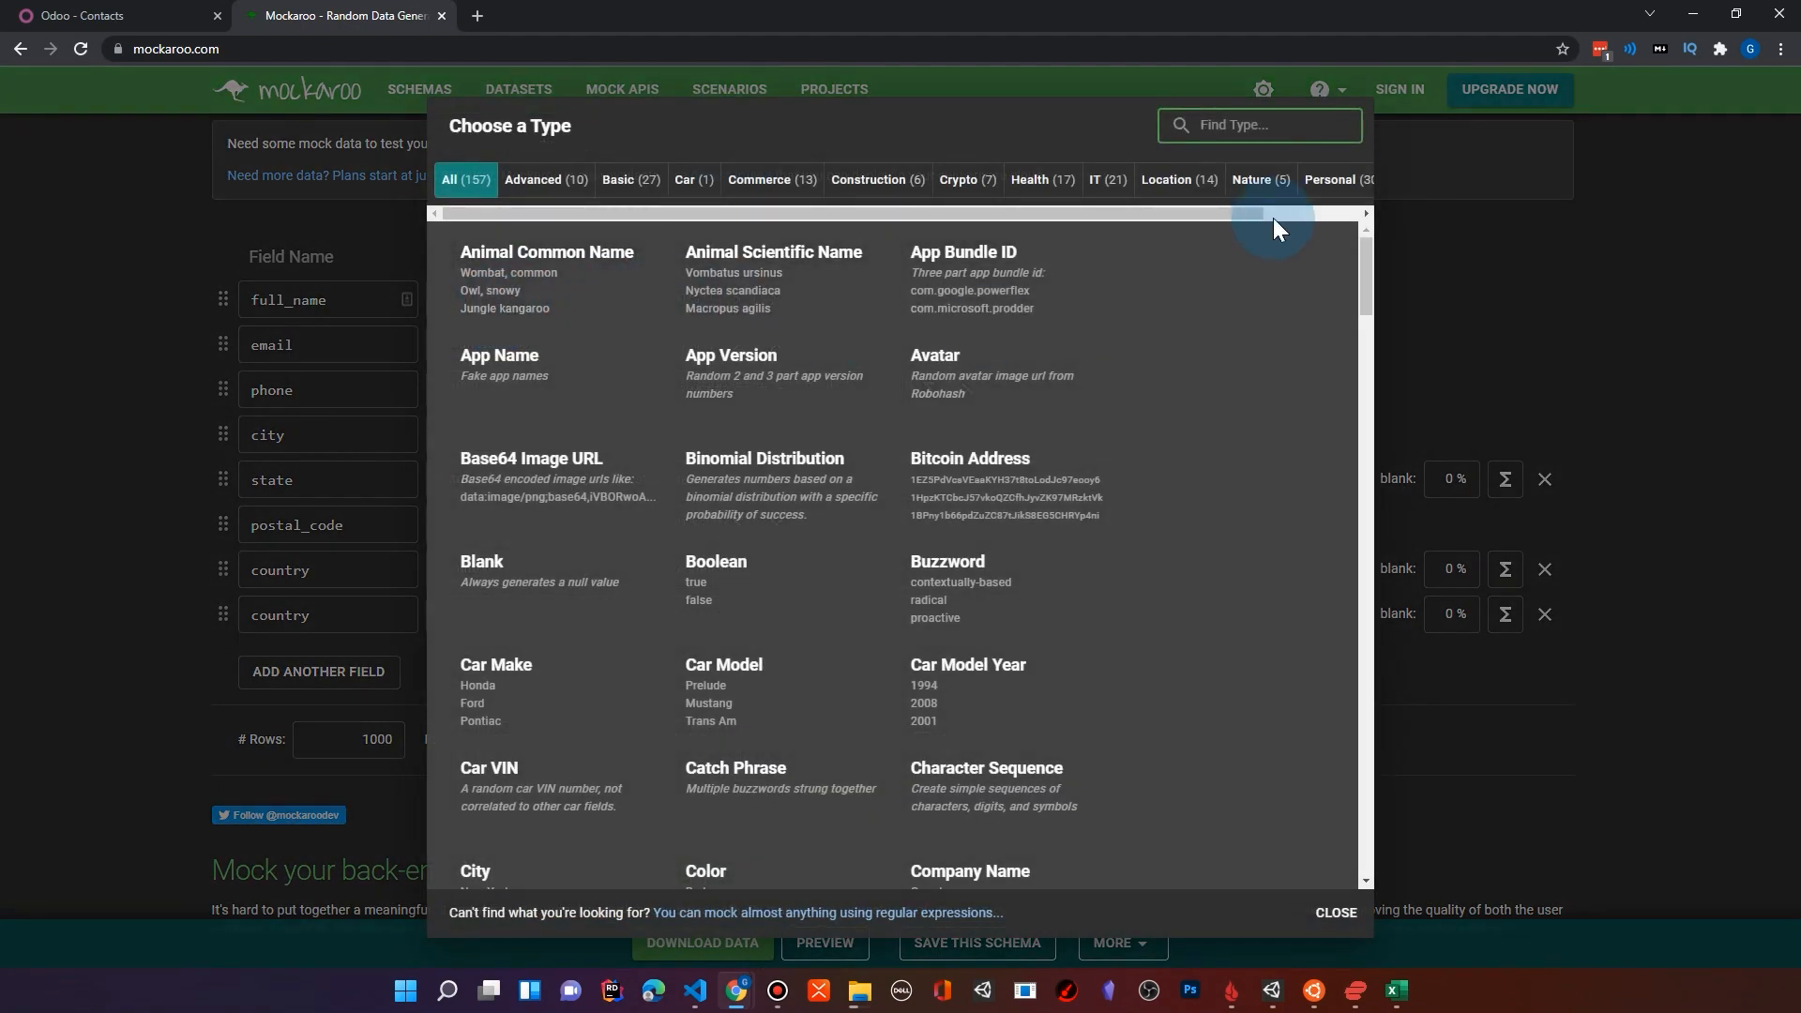
pyautogui.click(1511, 302)
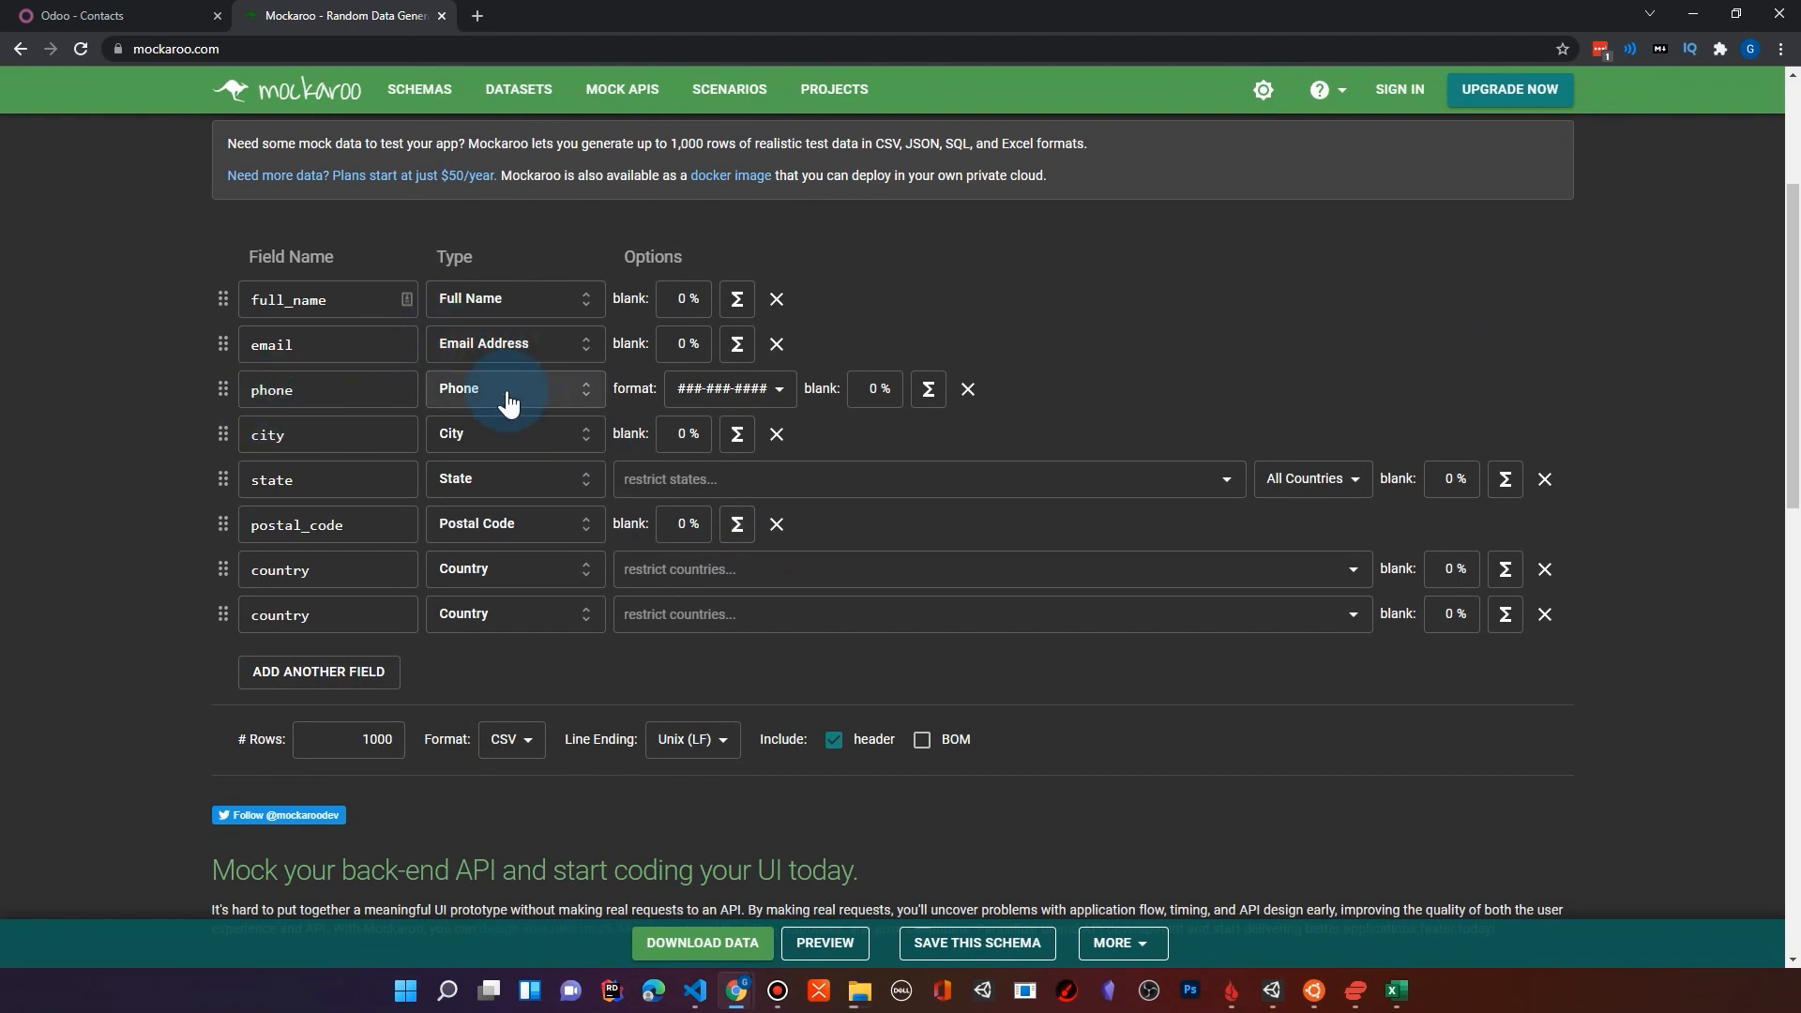
# Step: Rename the last, duplicate country field as notes
pyautogui.scroll(-1, 509, 403)
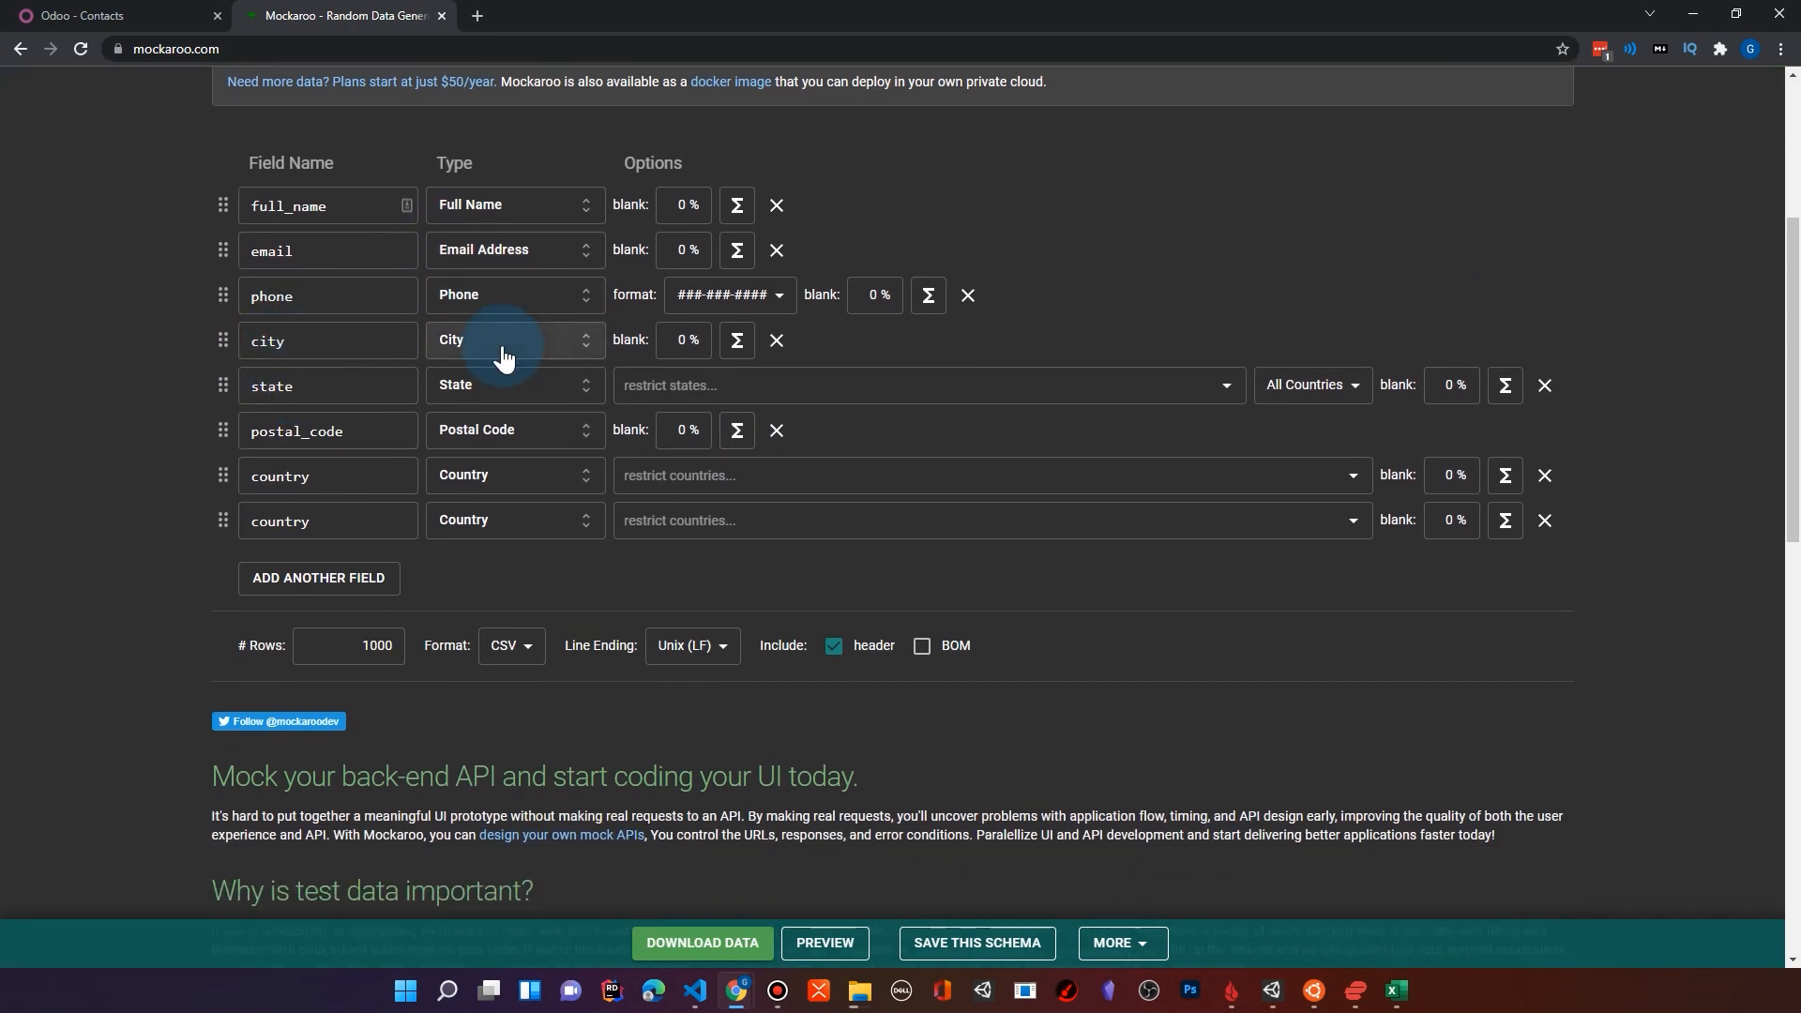
pyautogui.click(253, 434)
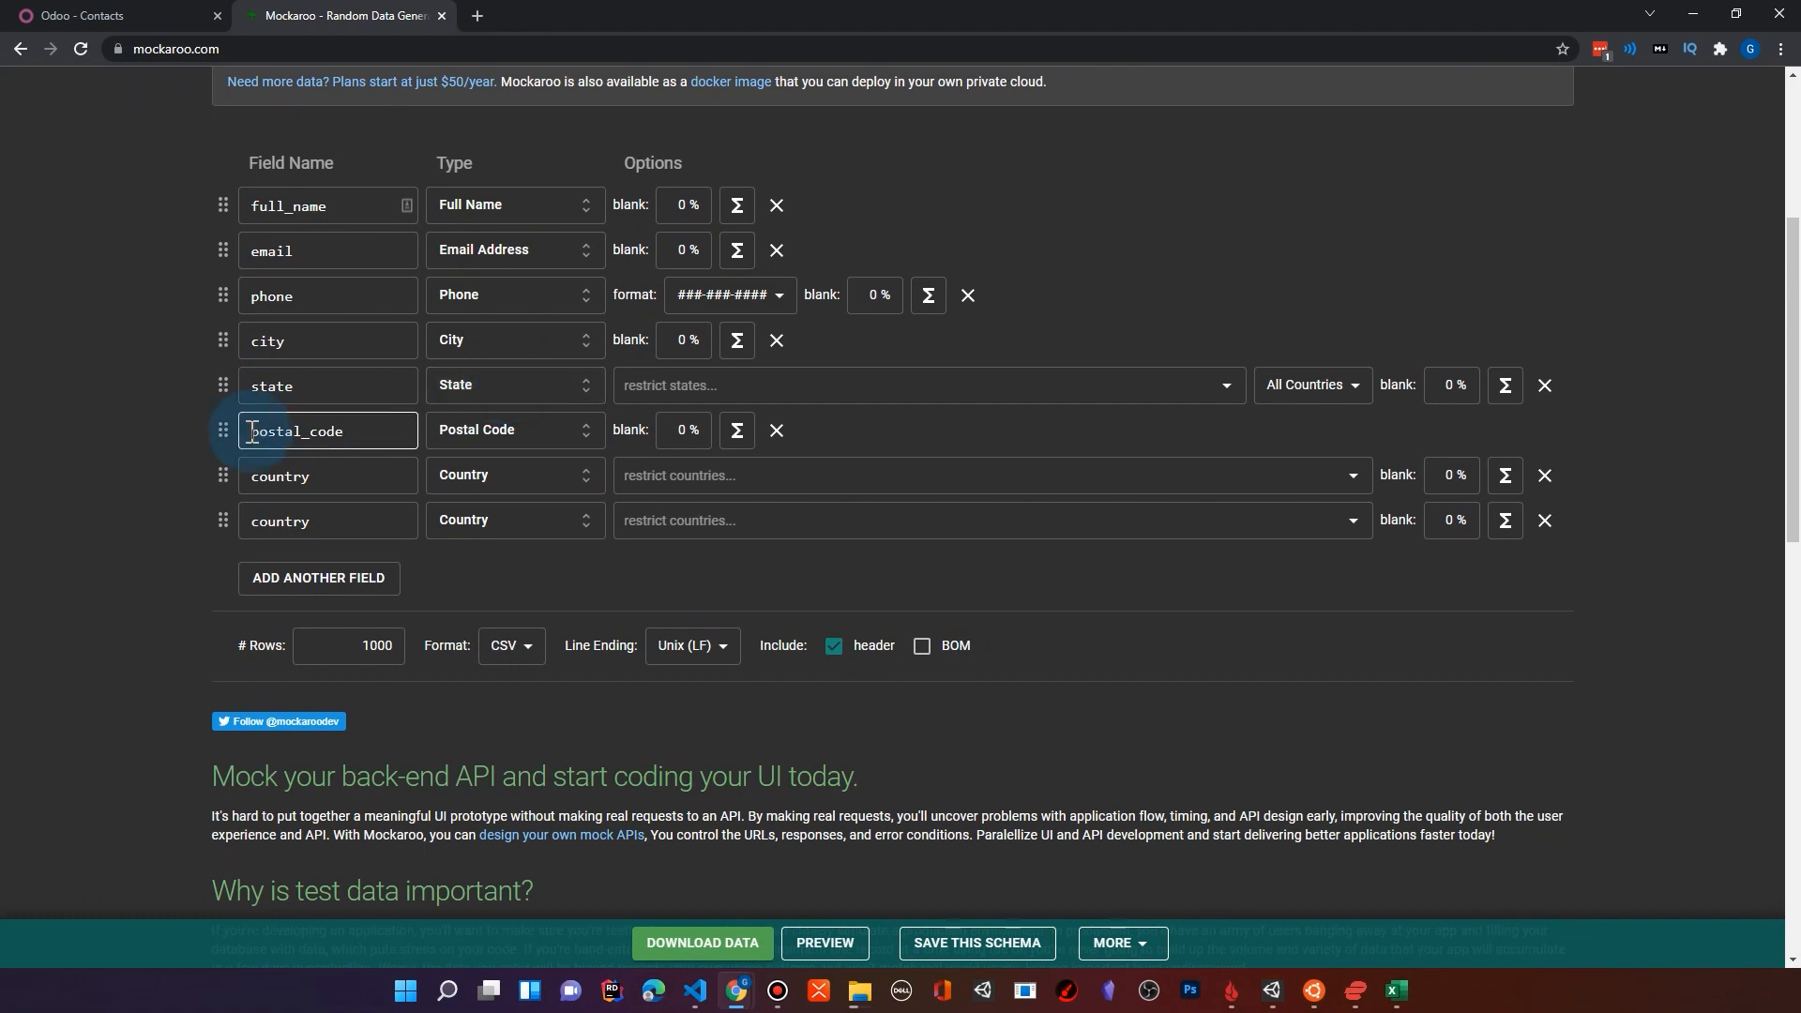
pyautogui.click(496, 441)
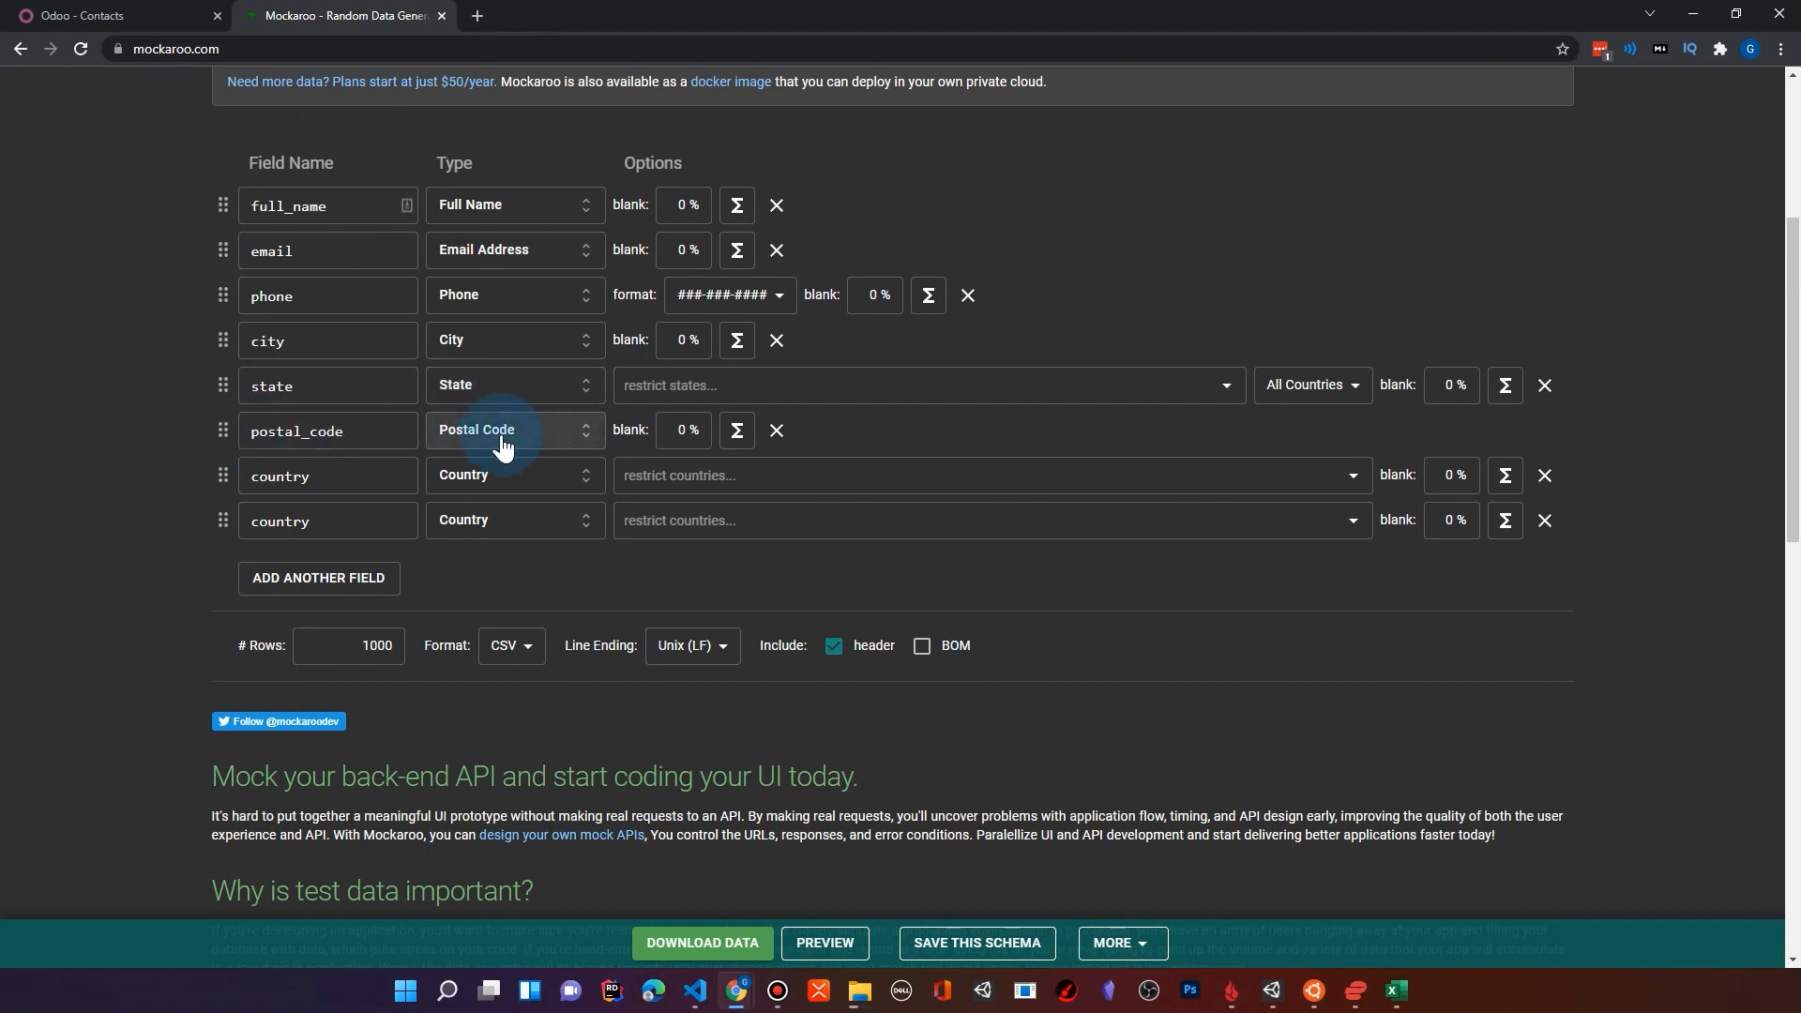
pyautogui.click(338, 519)
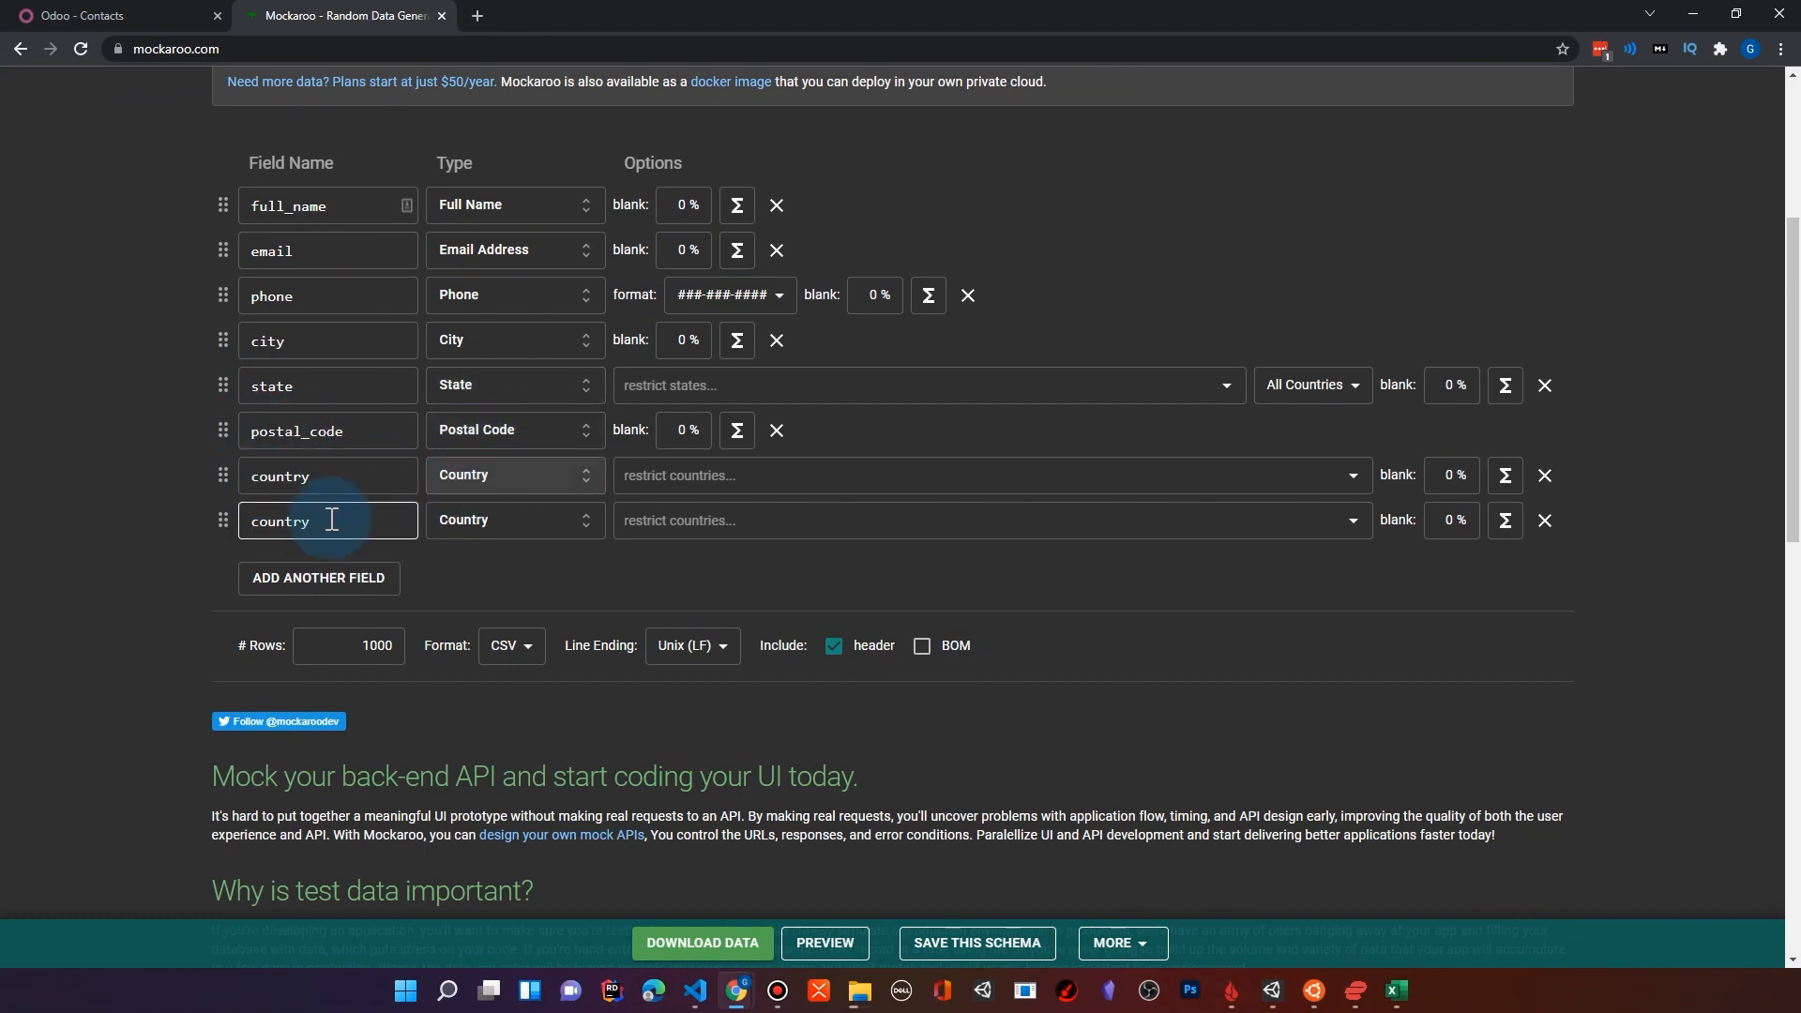
pyautogui.click(297, 528)
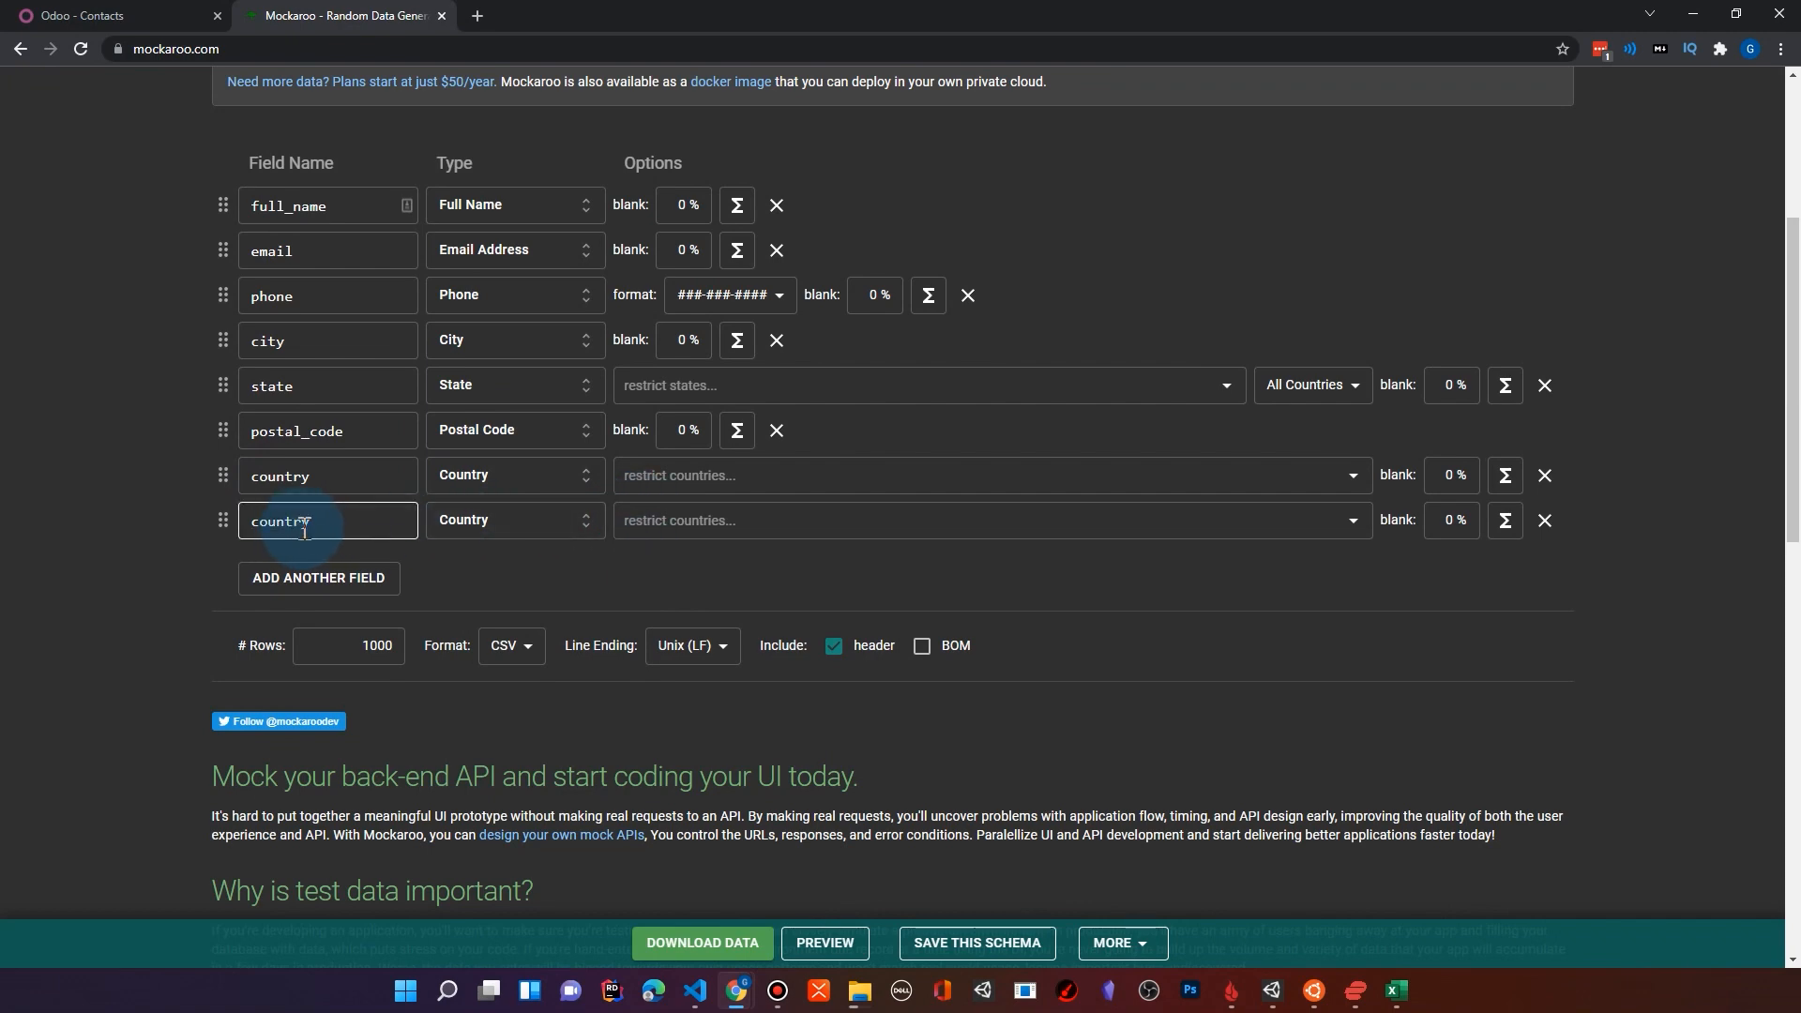
pyautogui.doubleClick(322, 526)
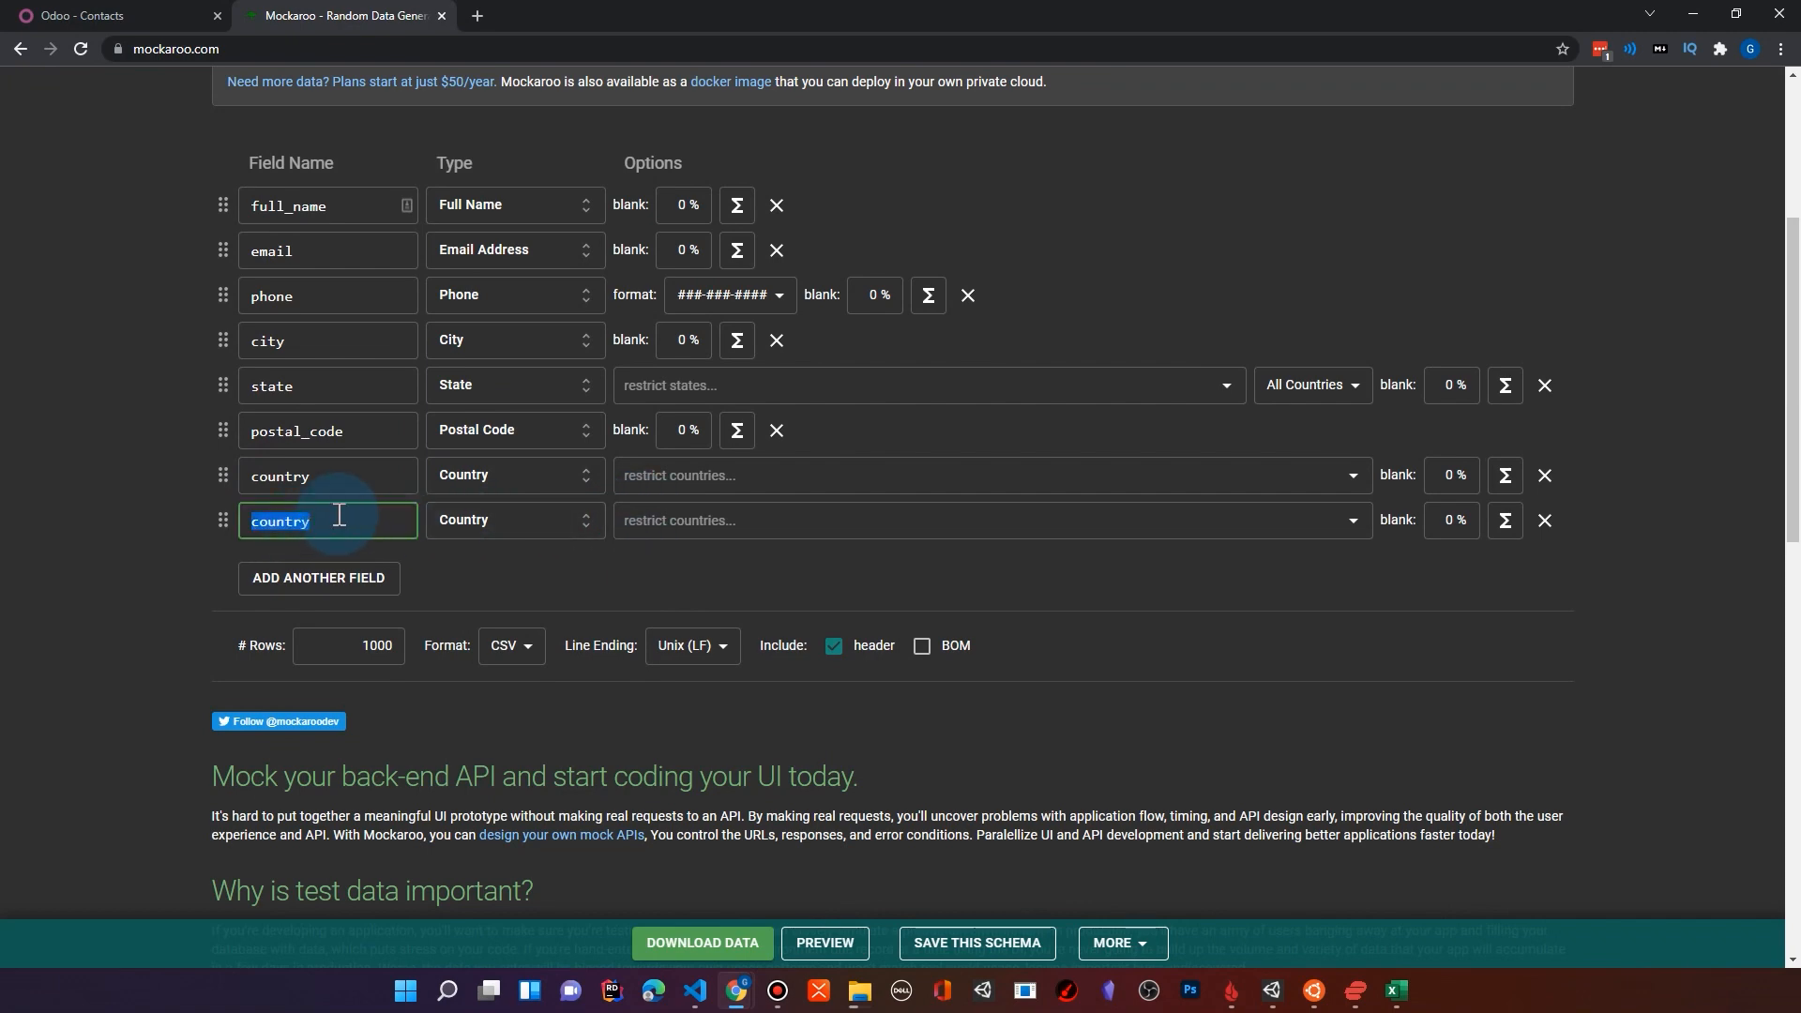
# Step: Set the data type of the notes field to Fake Company Name
pyautogui.click(591, 525)
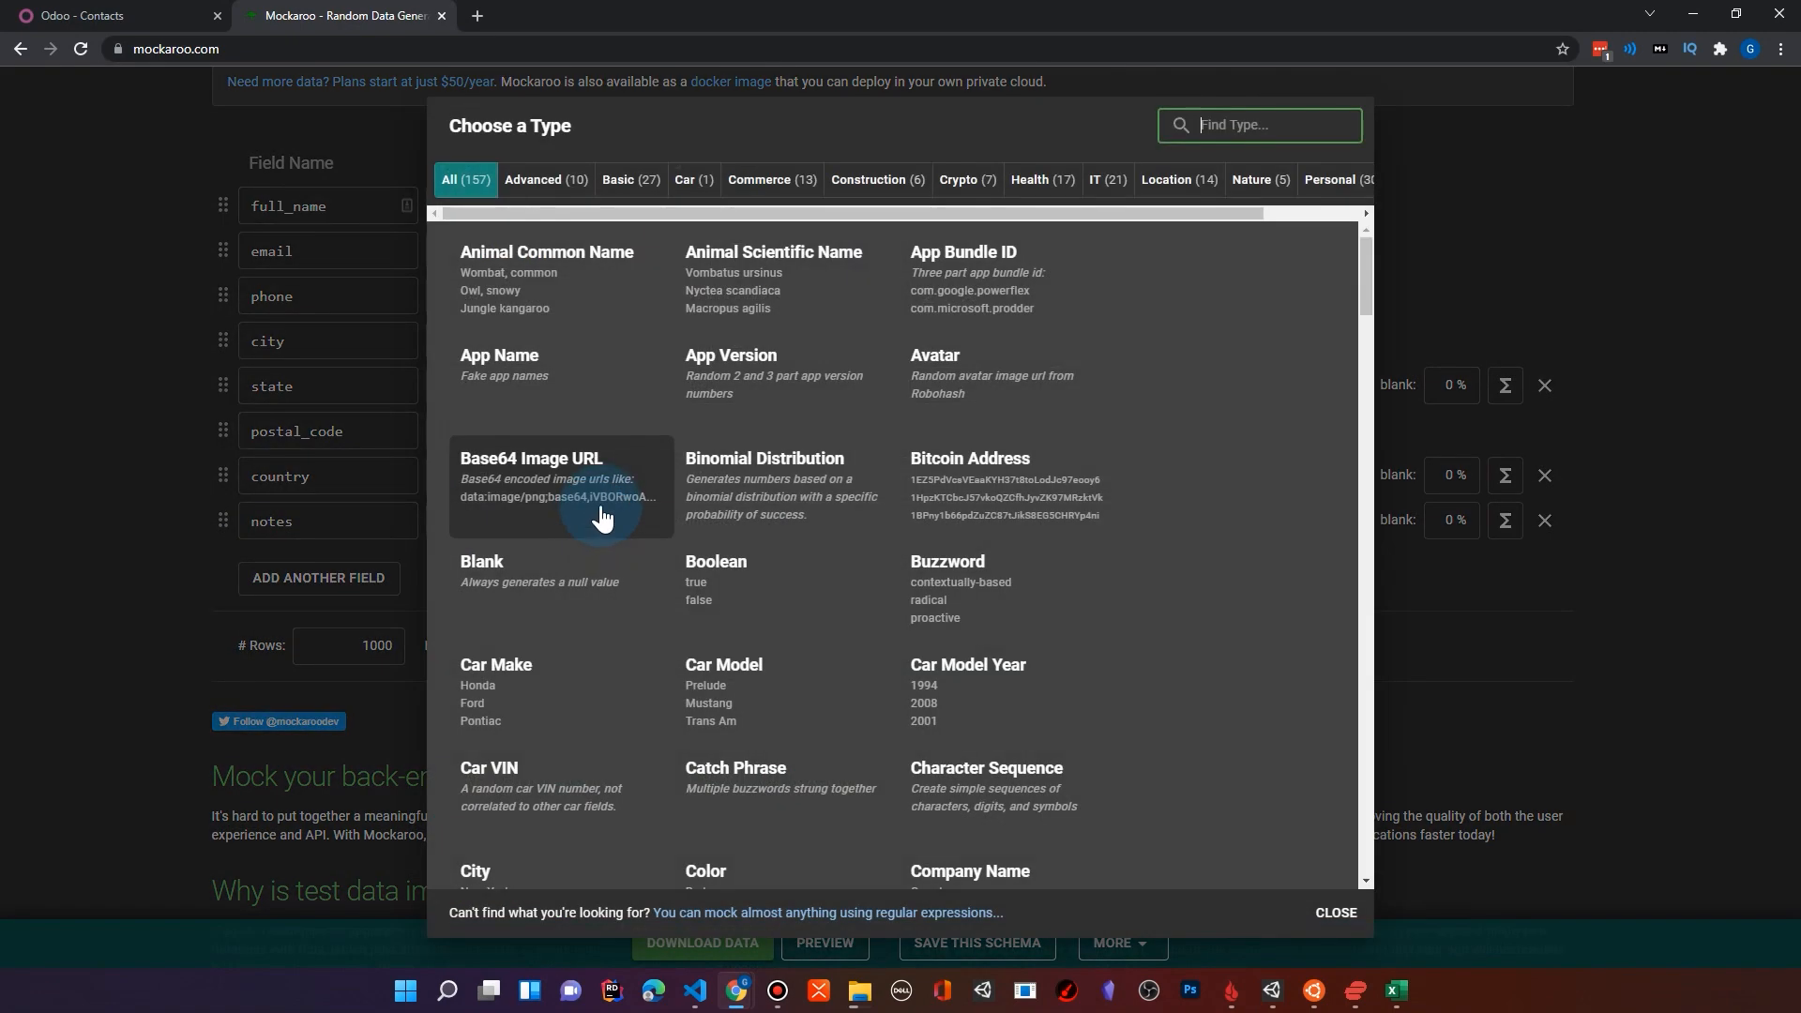
pyautogui.scroll(-2, 847, 567)
pyautogui.scroll(-15, 848, 568)
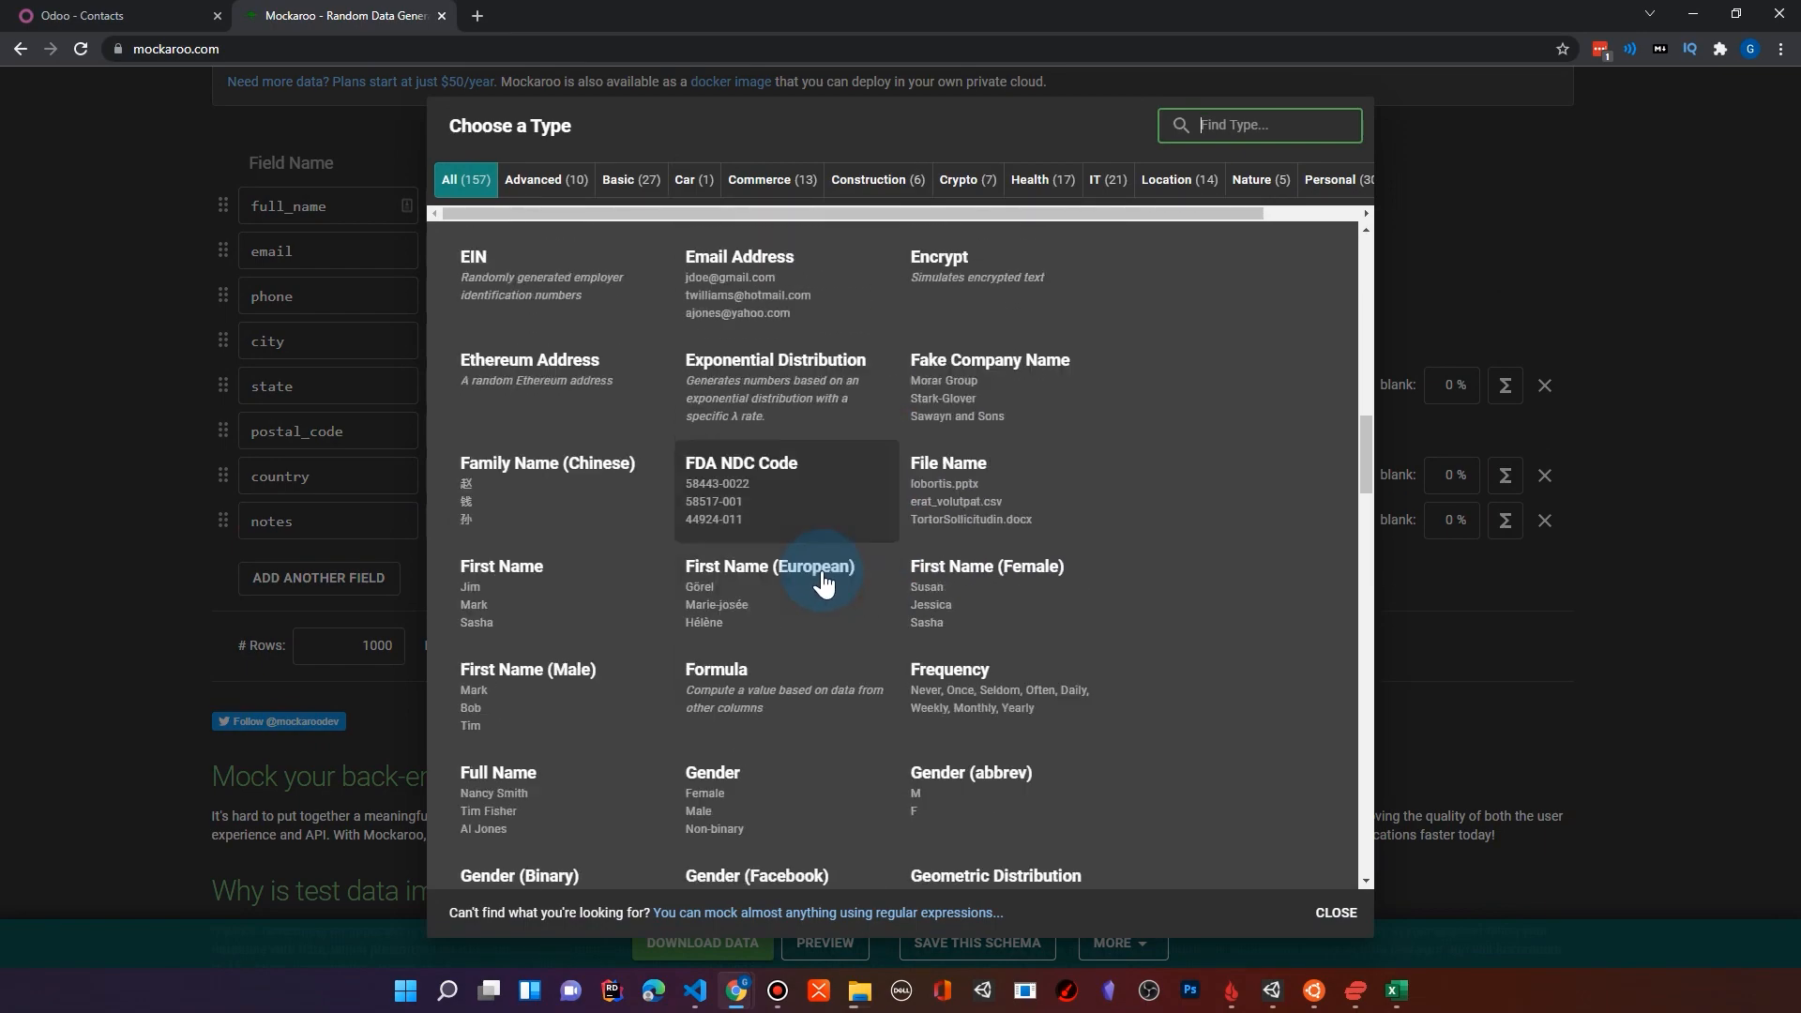
pyautogui.scroll(-10, 737, 570)
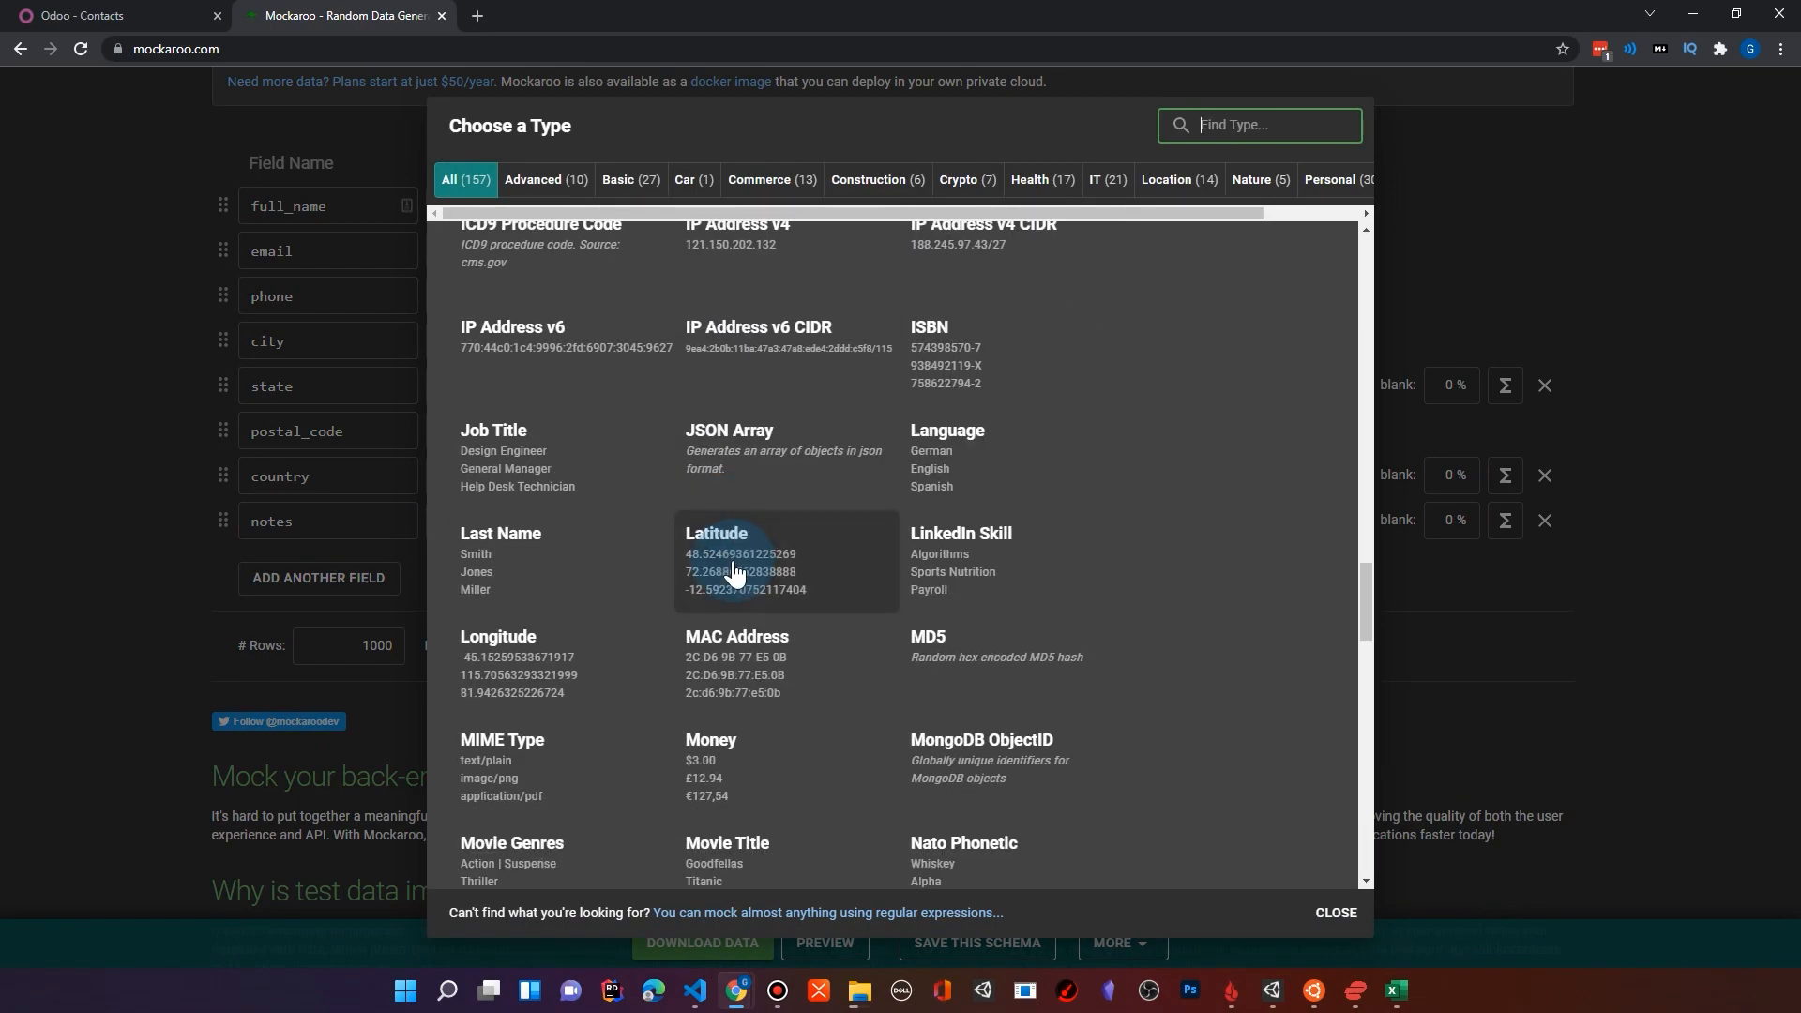
pyautogui.scroll(4, 733, 574)
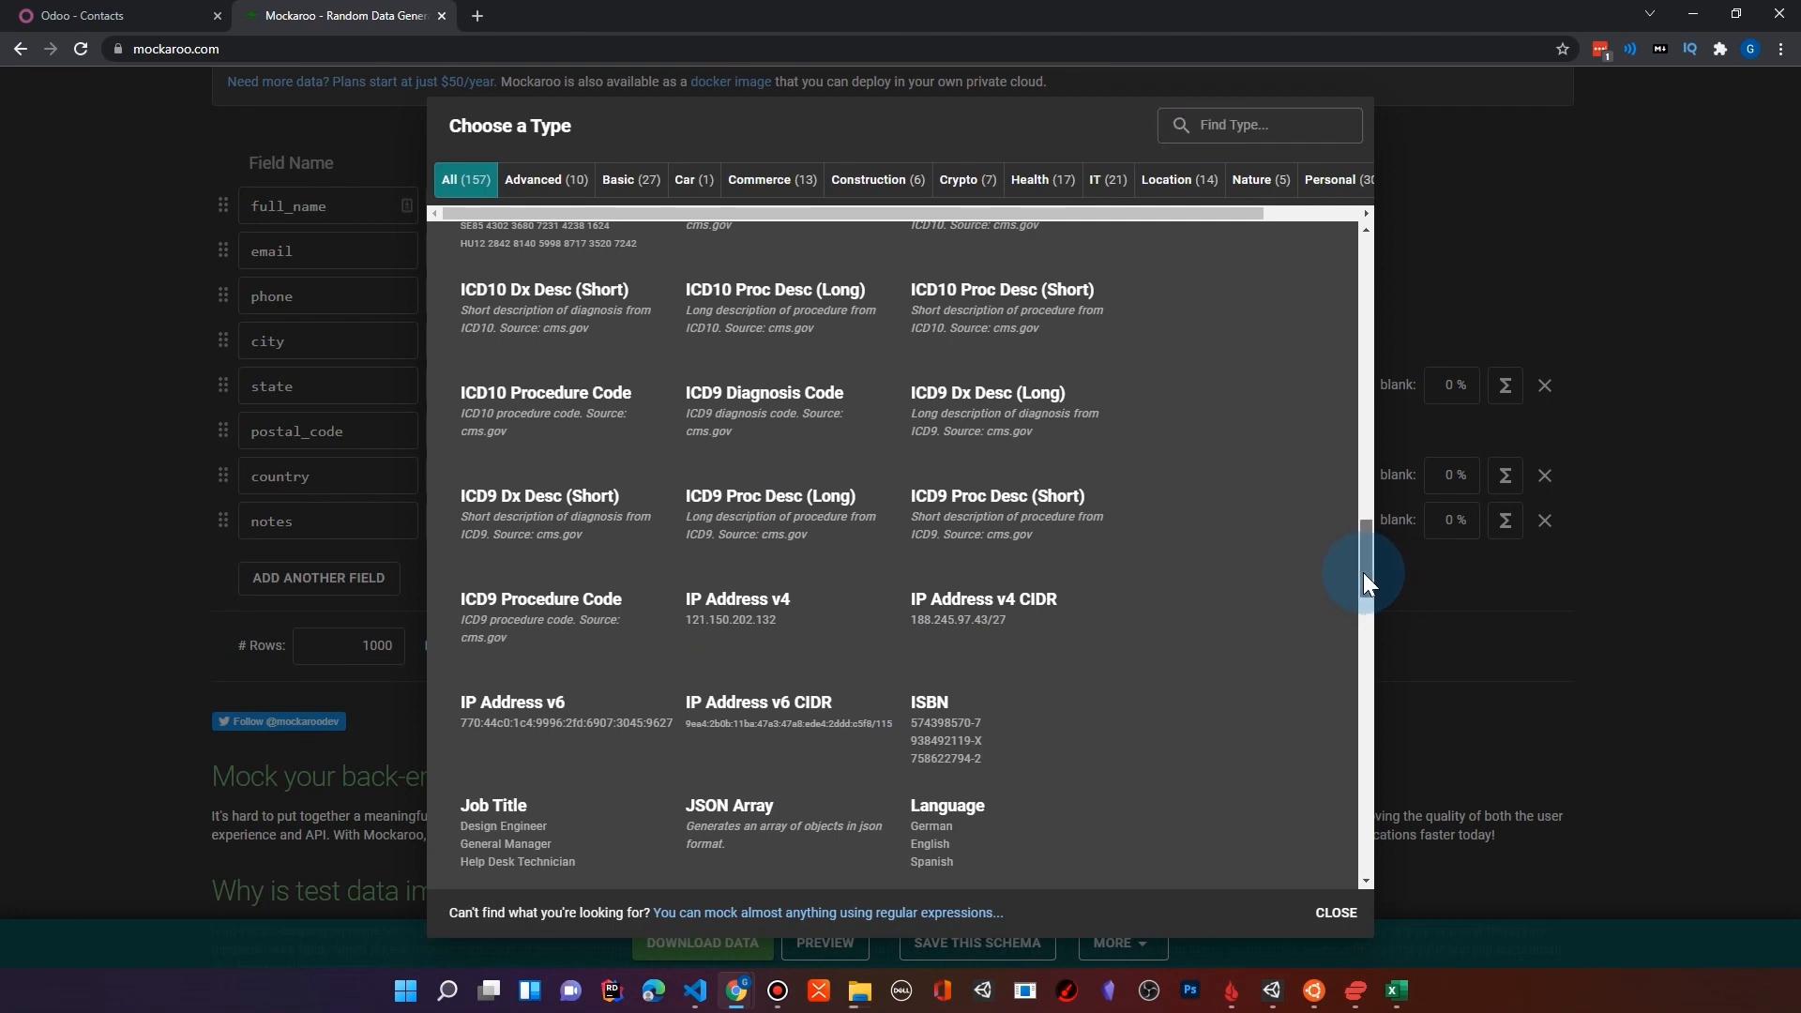
pyautogui.moveTo(1364, 572); pyautogui.dragTo(1364, 448)
pyautogui.click(980, 549)
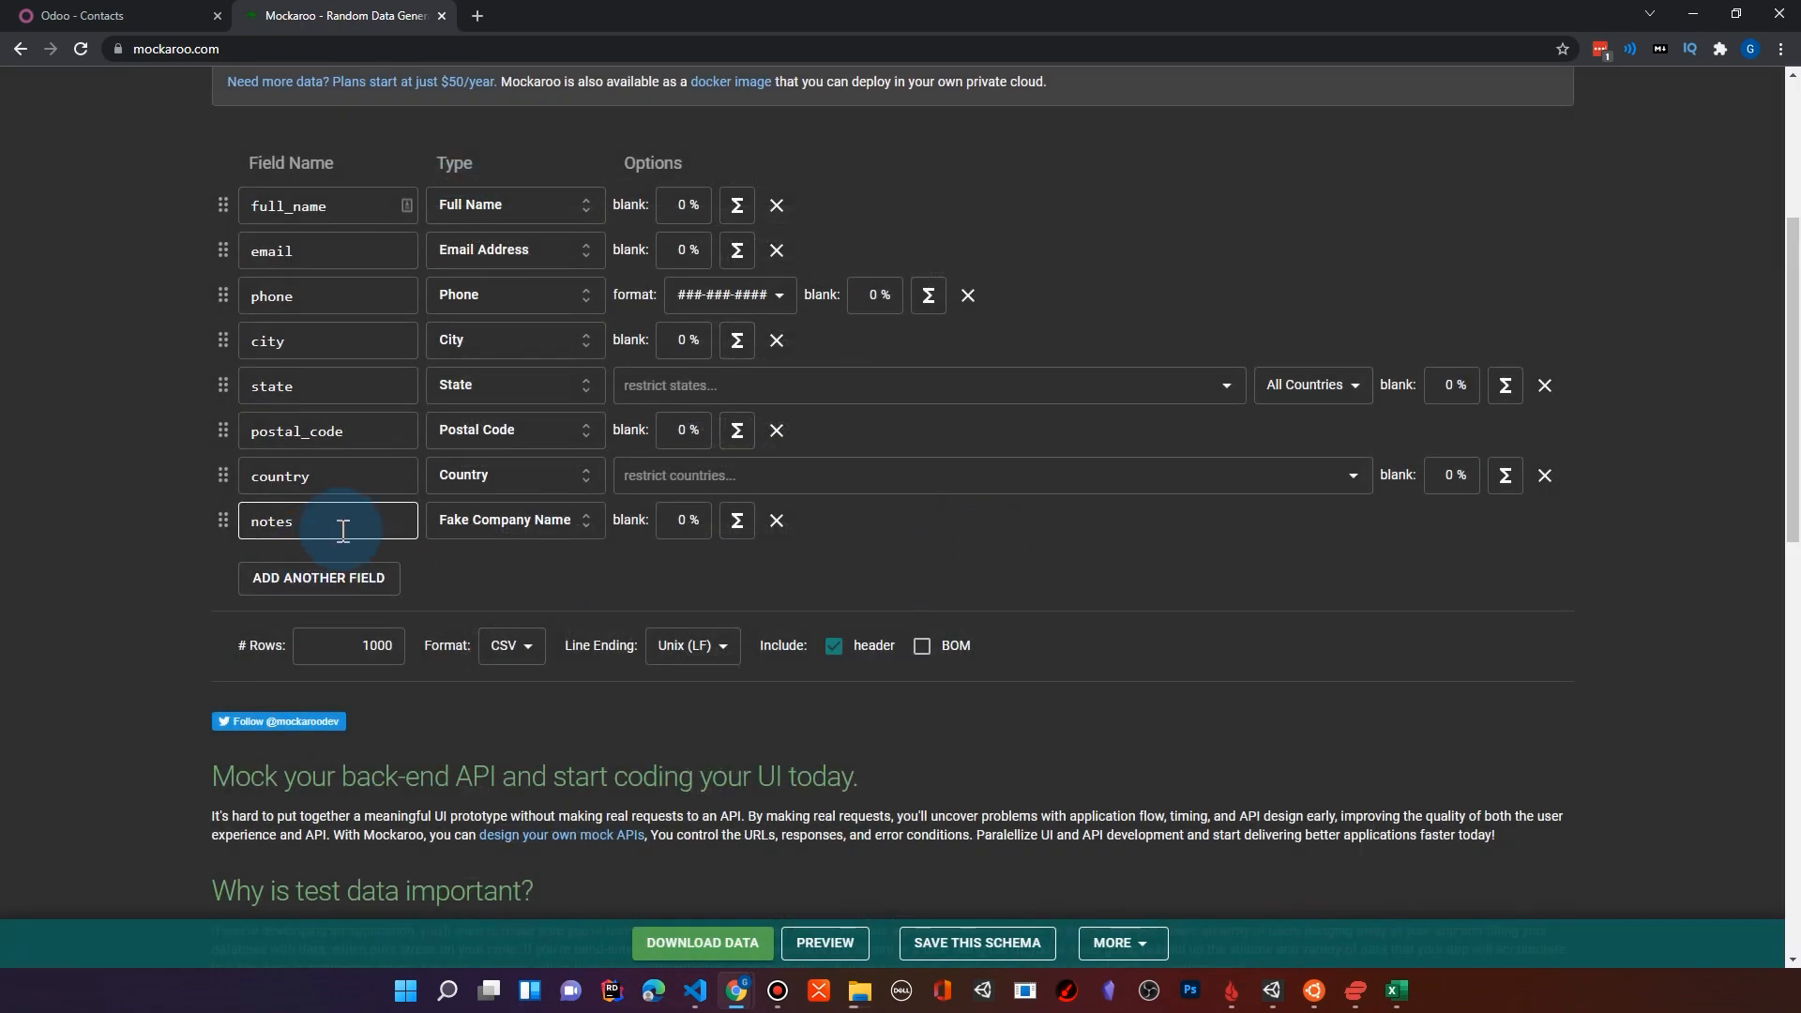
# Step: Rename the notes field as company and move it directly below full_name
pyautogui.click(368, 523)
pyautogui.moveTo(245, 522); pyautogui.dragTo(331, 532)
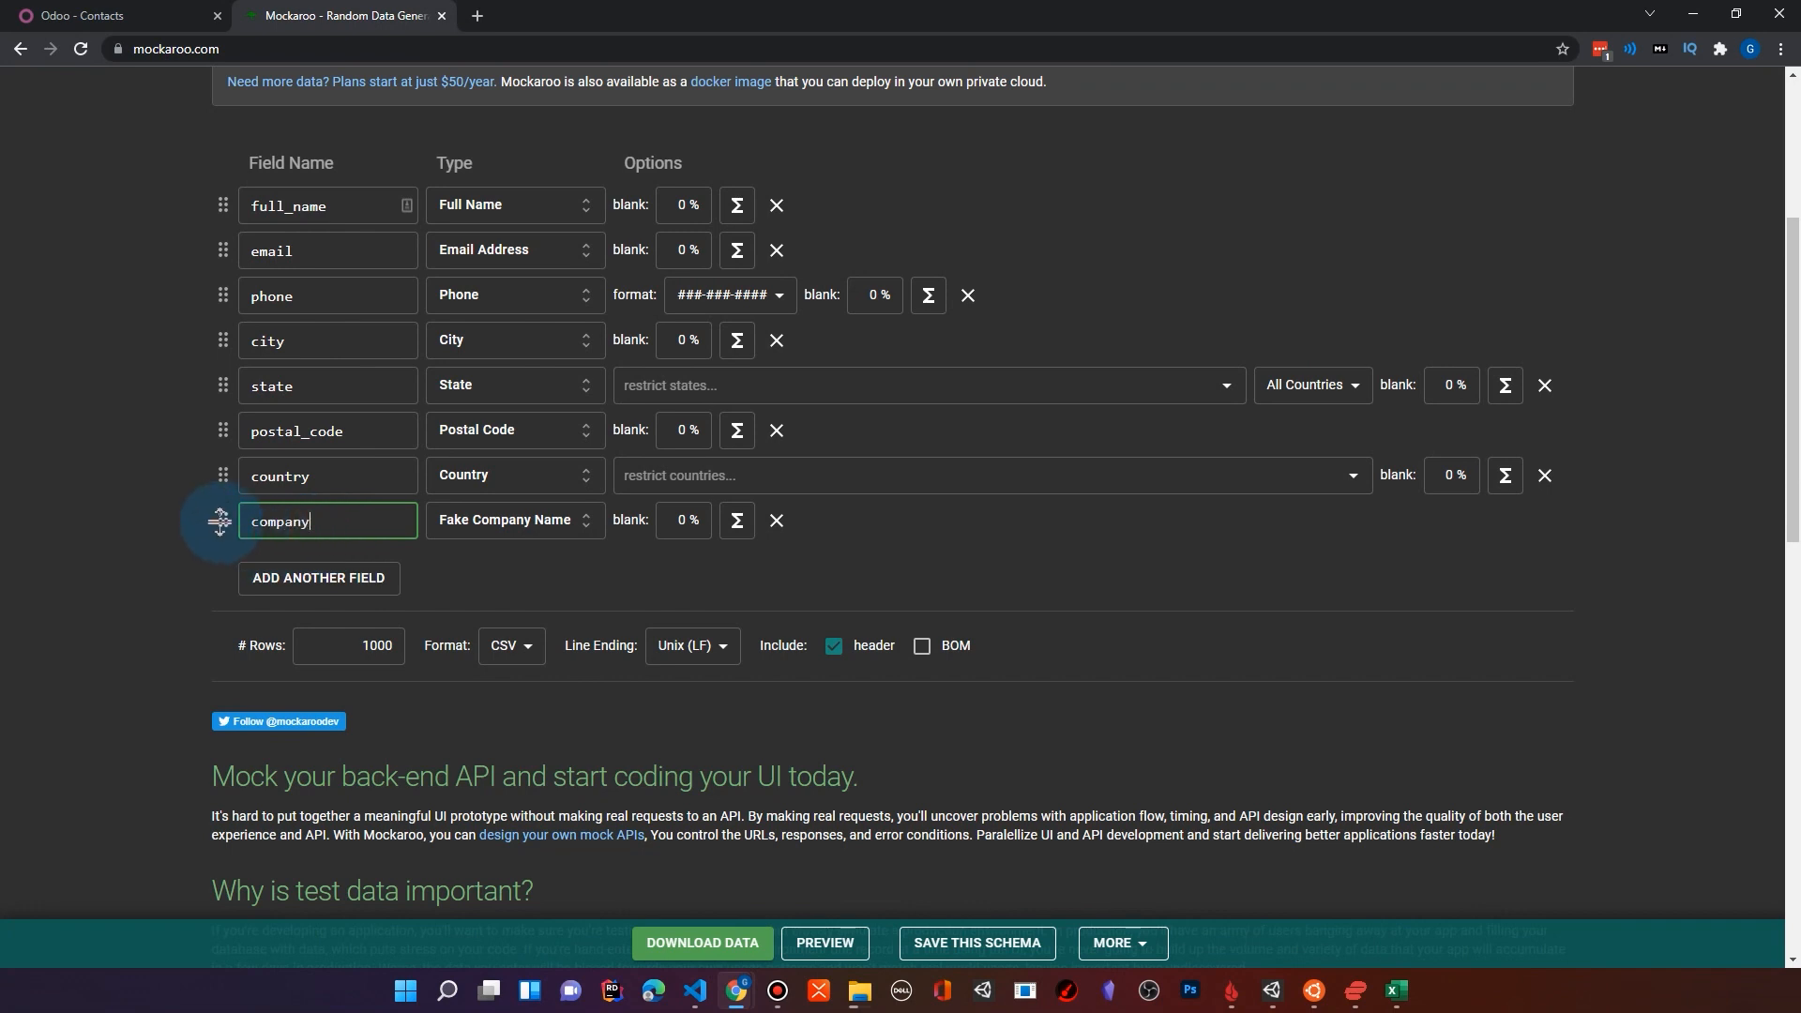
pyautogui.moveTo(221, 521); pyautogui.dragTo(216, 249)
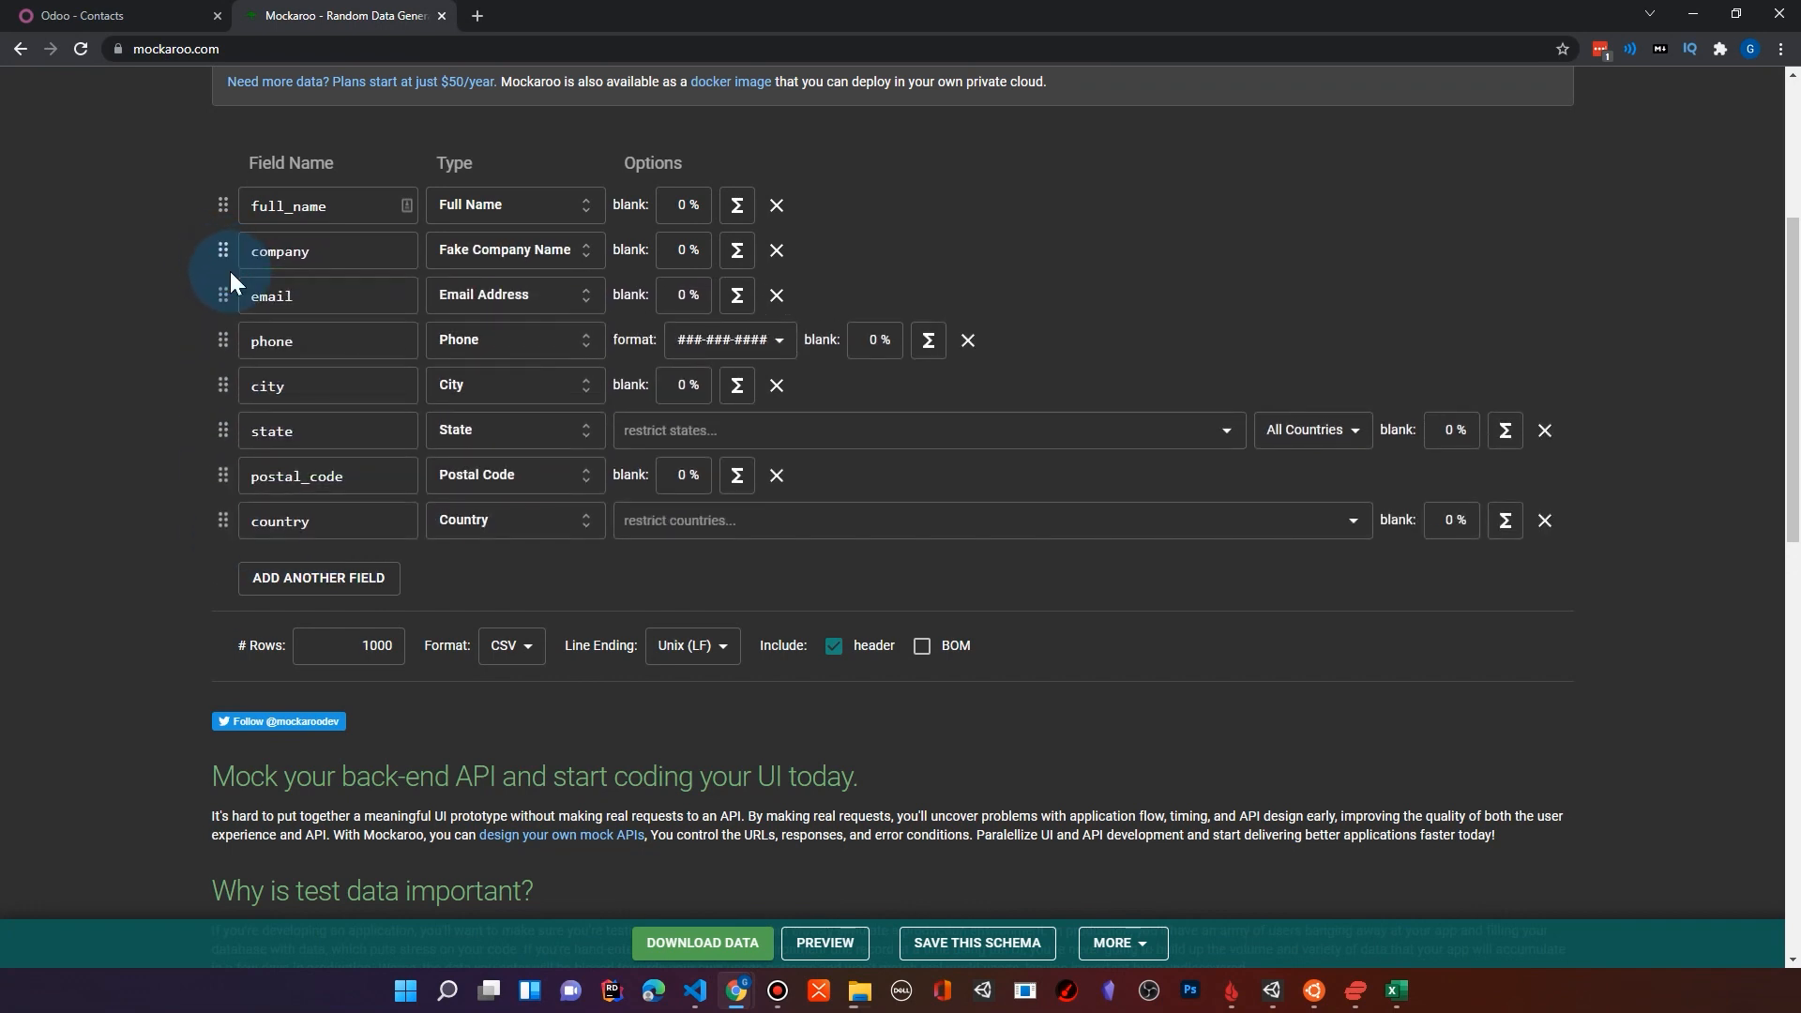
# Step: Add another field at the end of the schema and set its type to Street Name
pyautogui.click(340, 578)
pyautogui.doubleClick(306, 567)
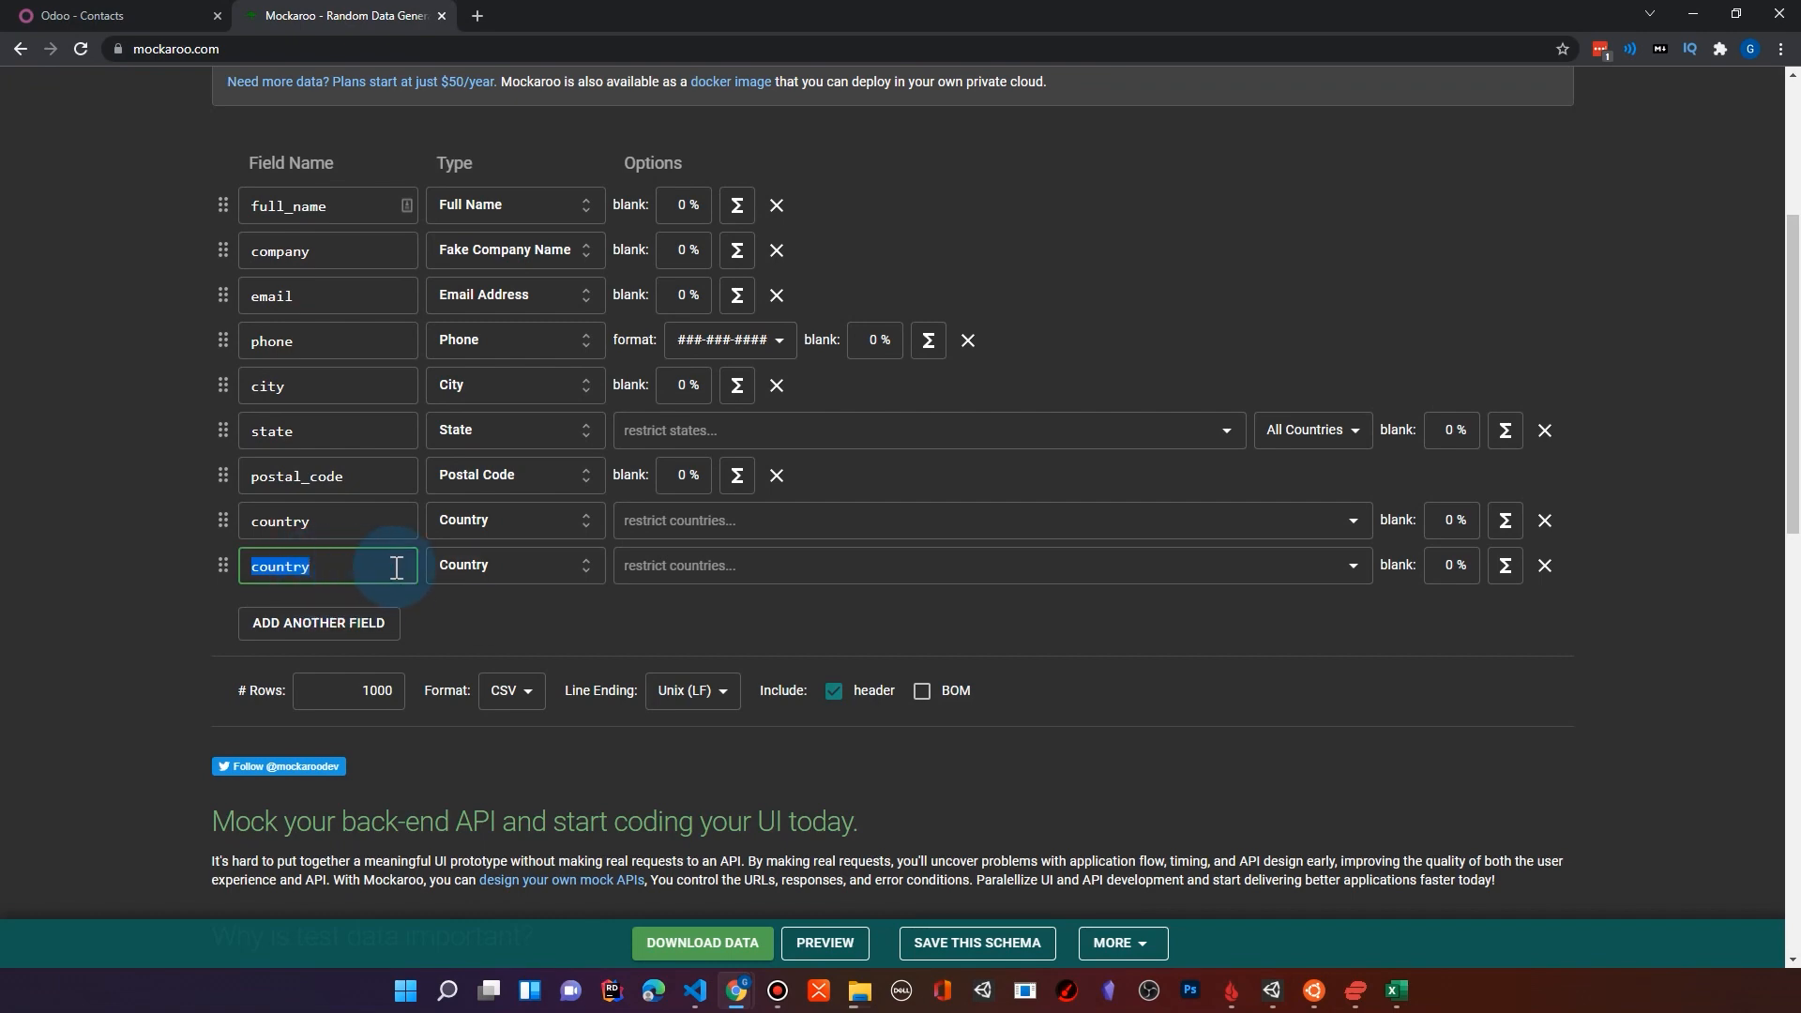
pyautogui.click(563, 567)
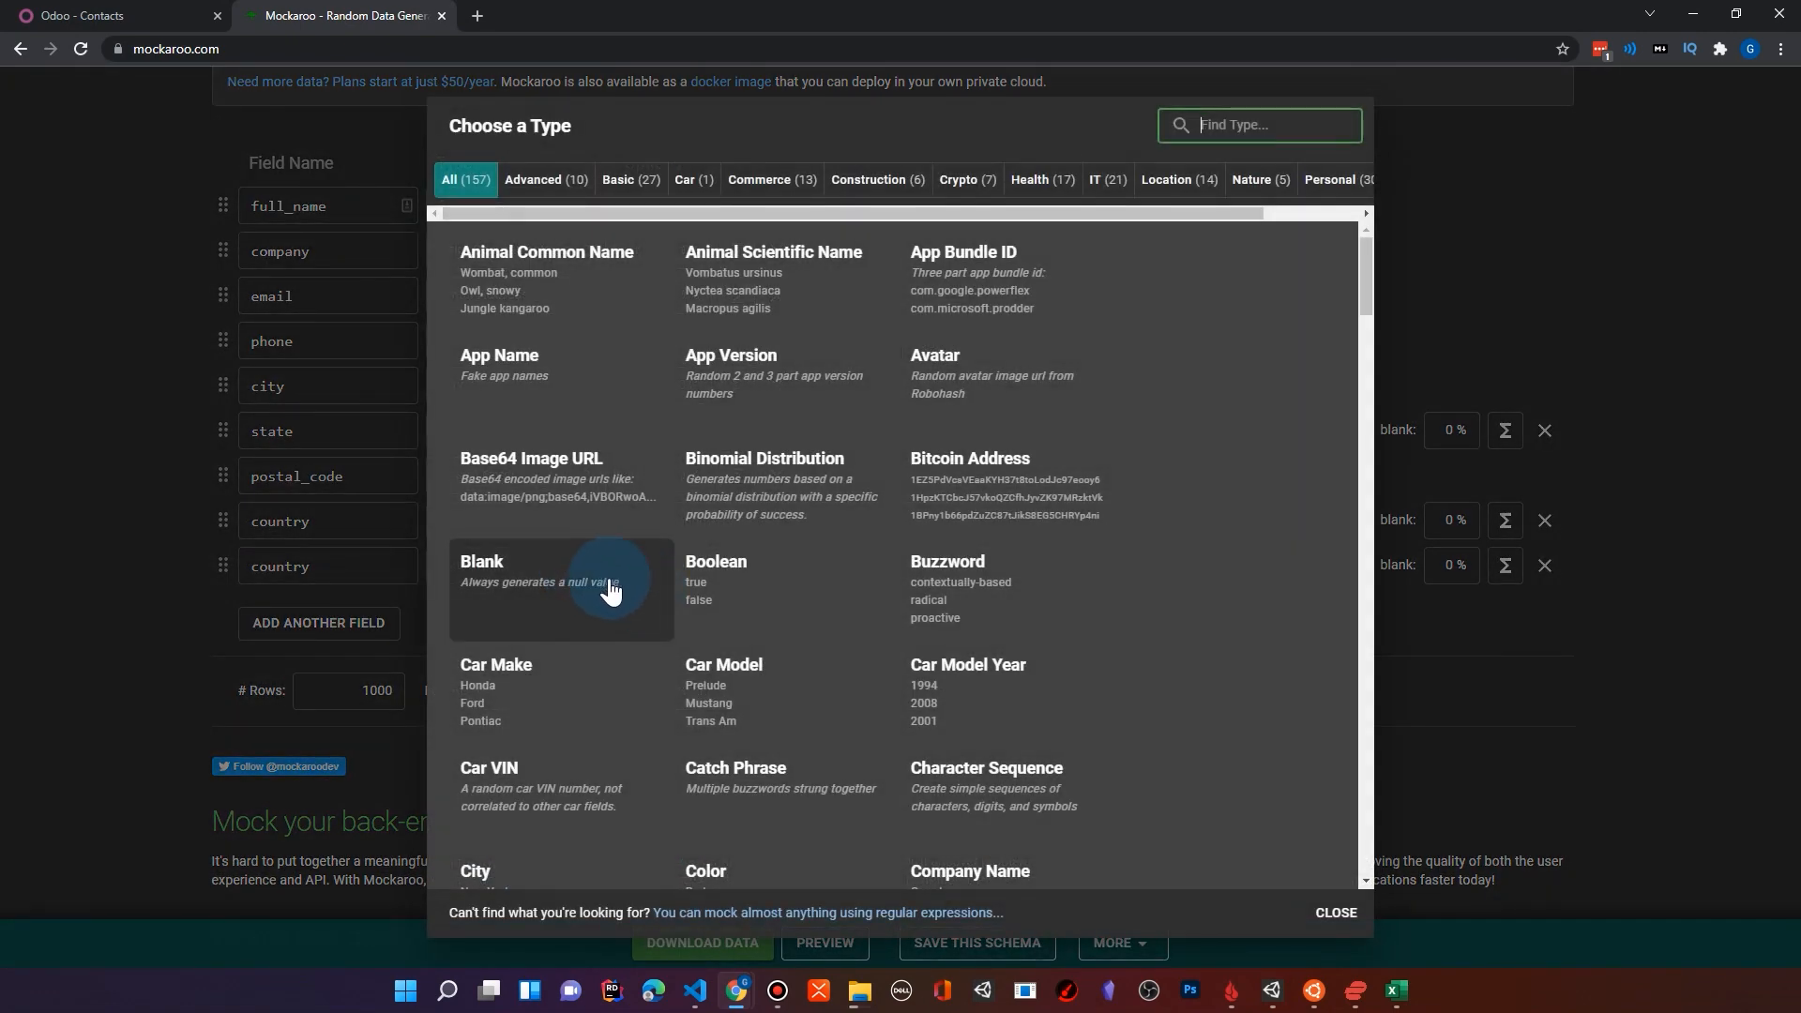
pyautogui.scroll(-8, 611, 588)
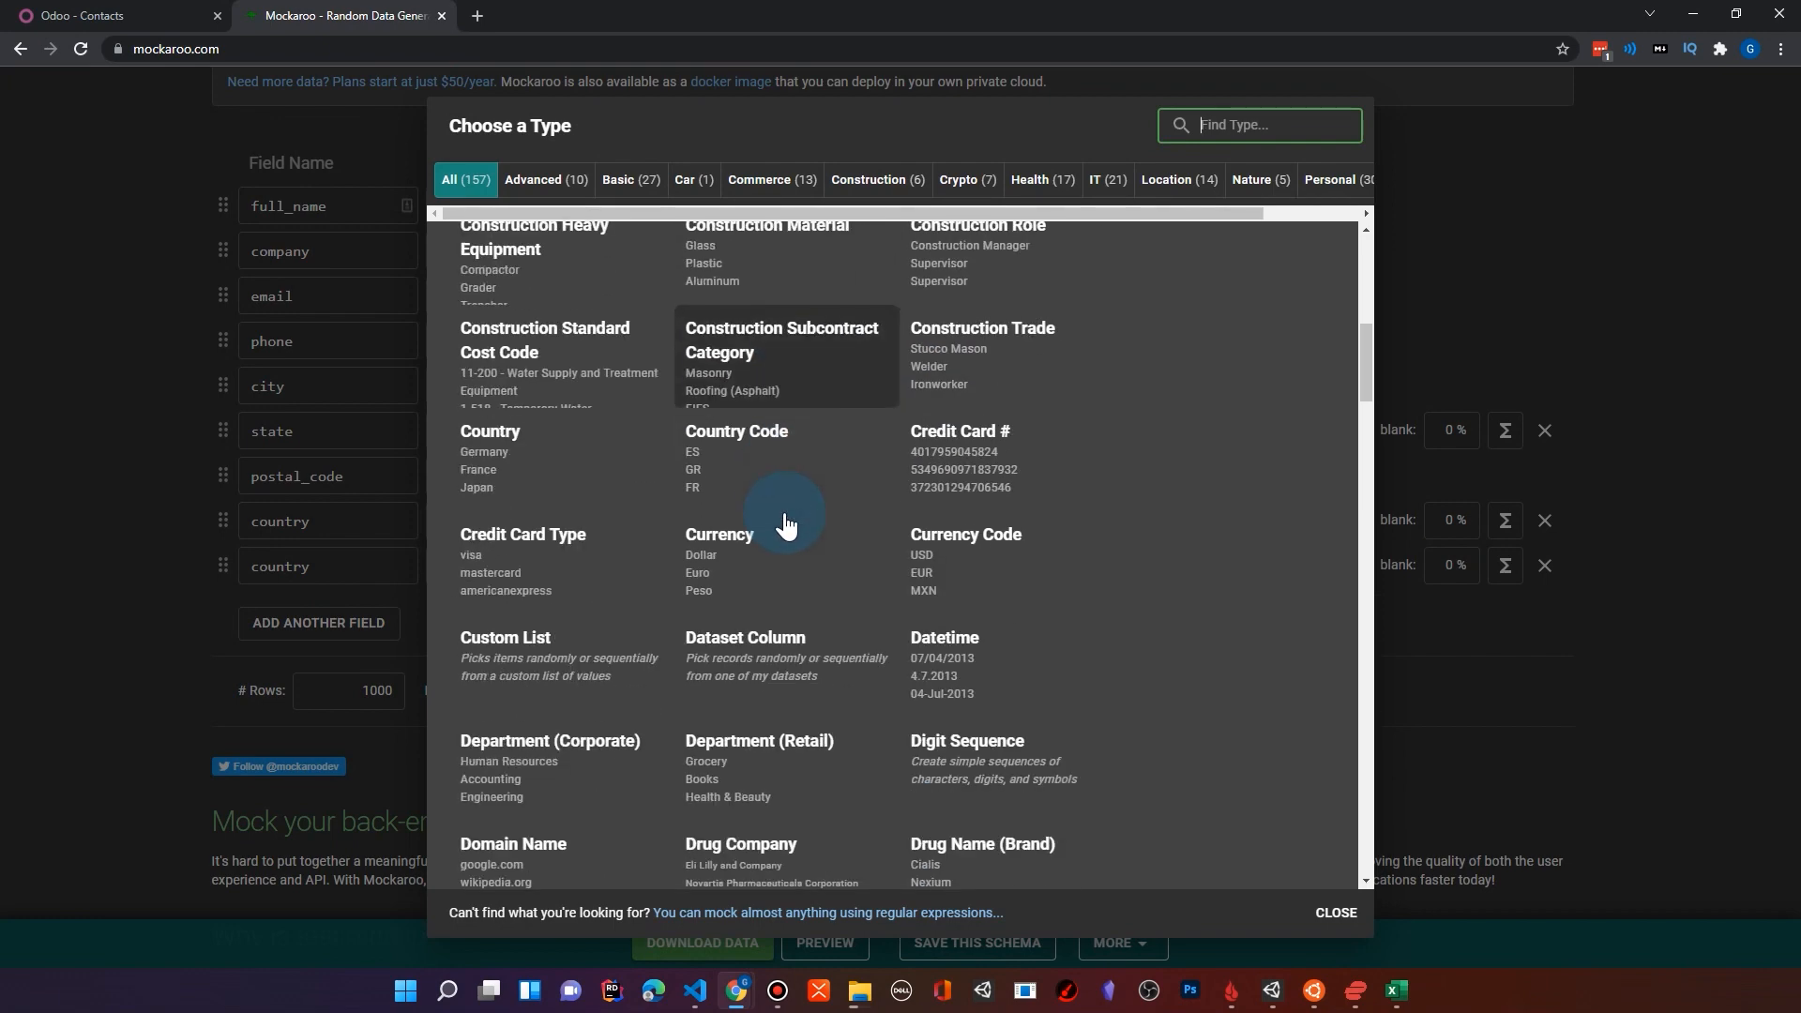
pyautogui.scroll(-9, 783, 525)
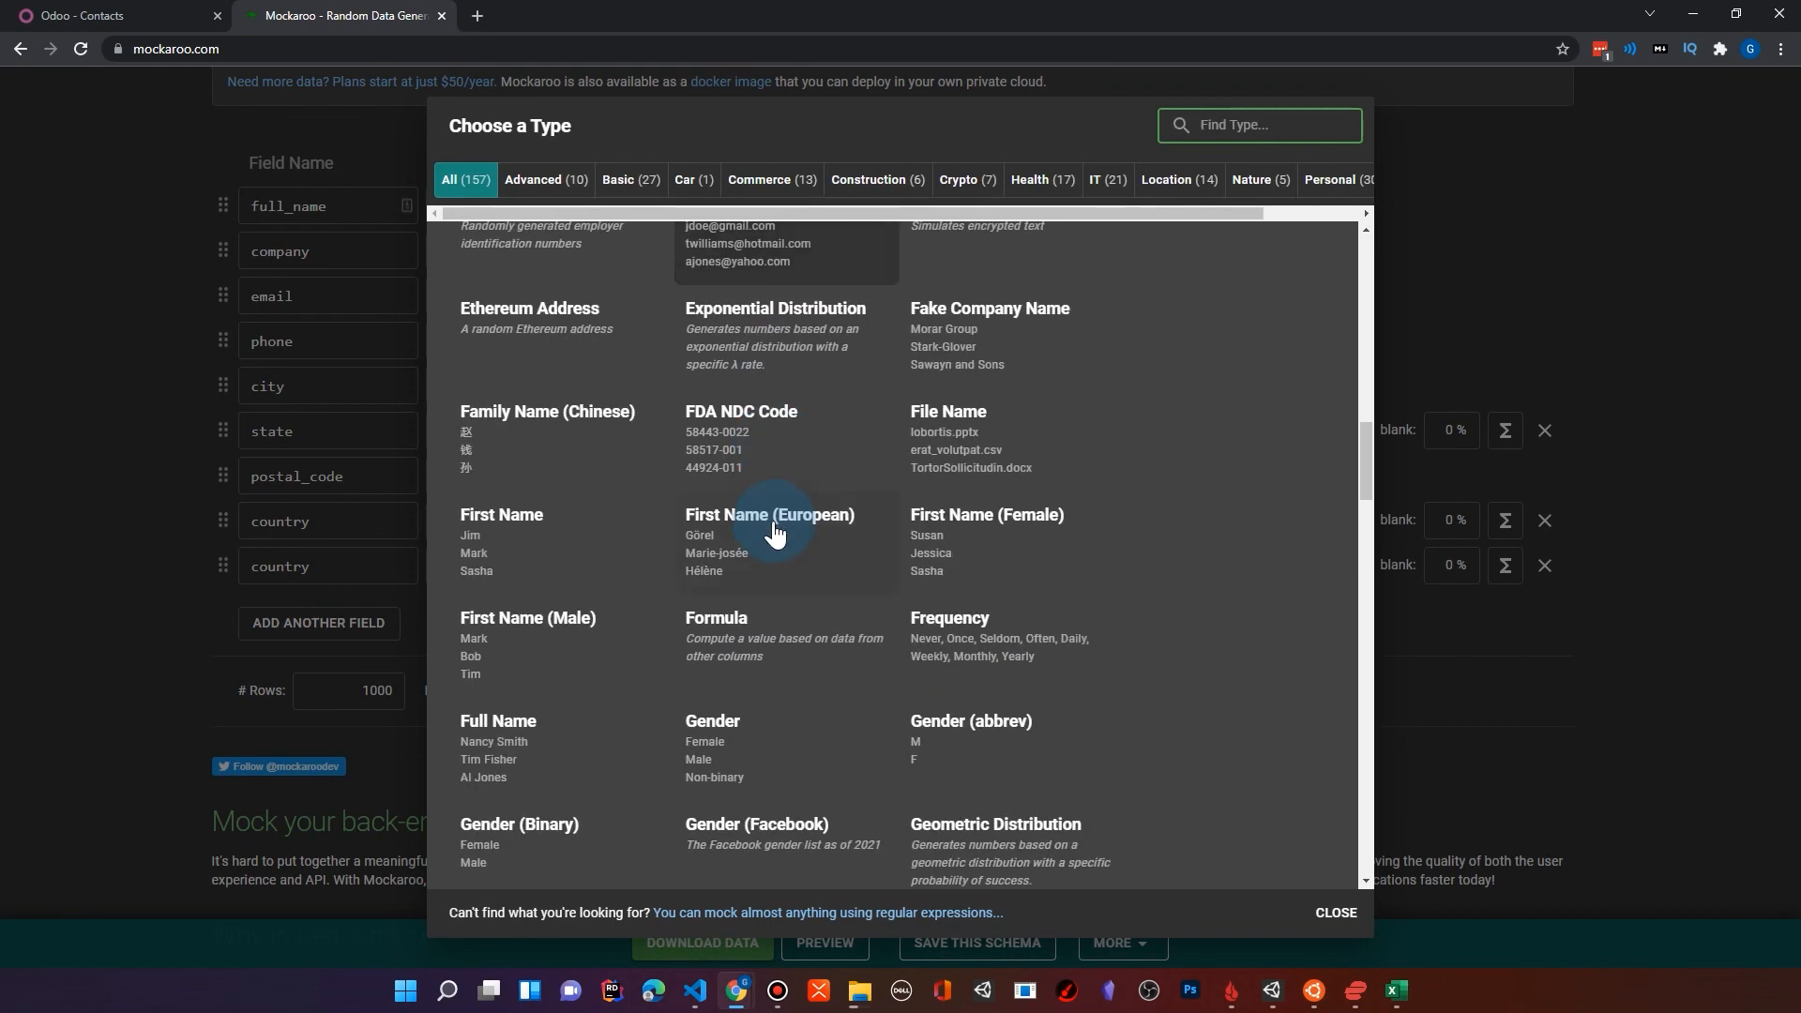
pyautogui.scroll(-10, 774, 532)
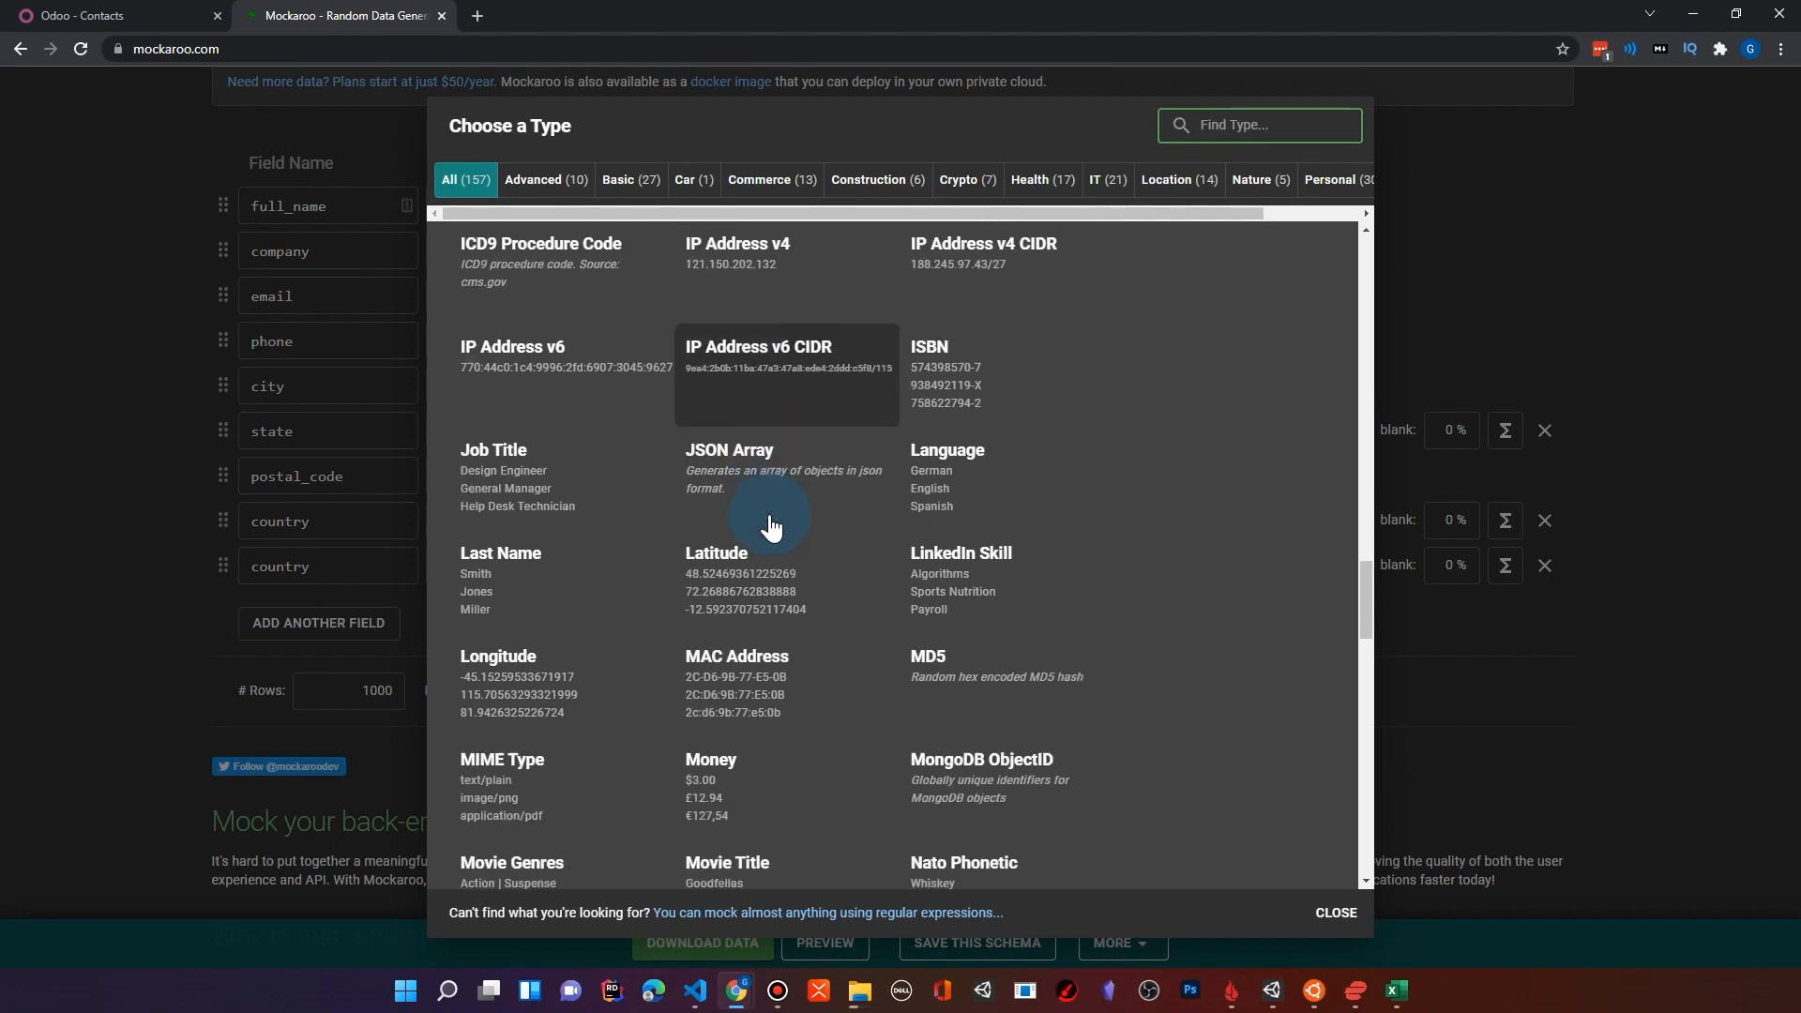
pyautogui.scroll(-12, 760, 535)
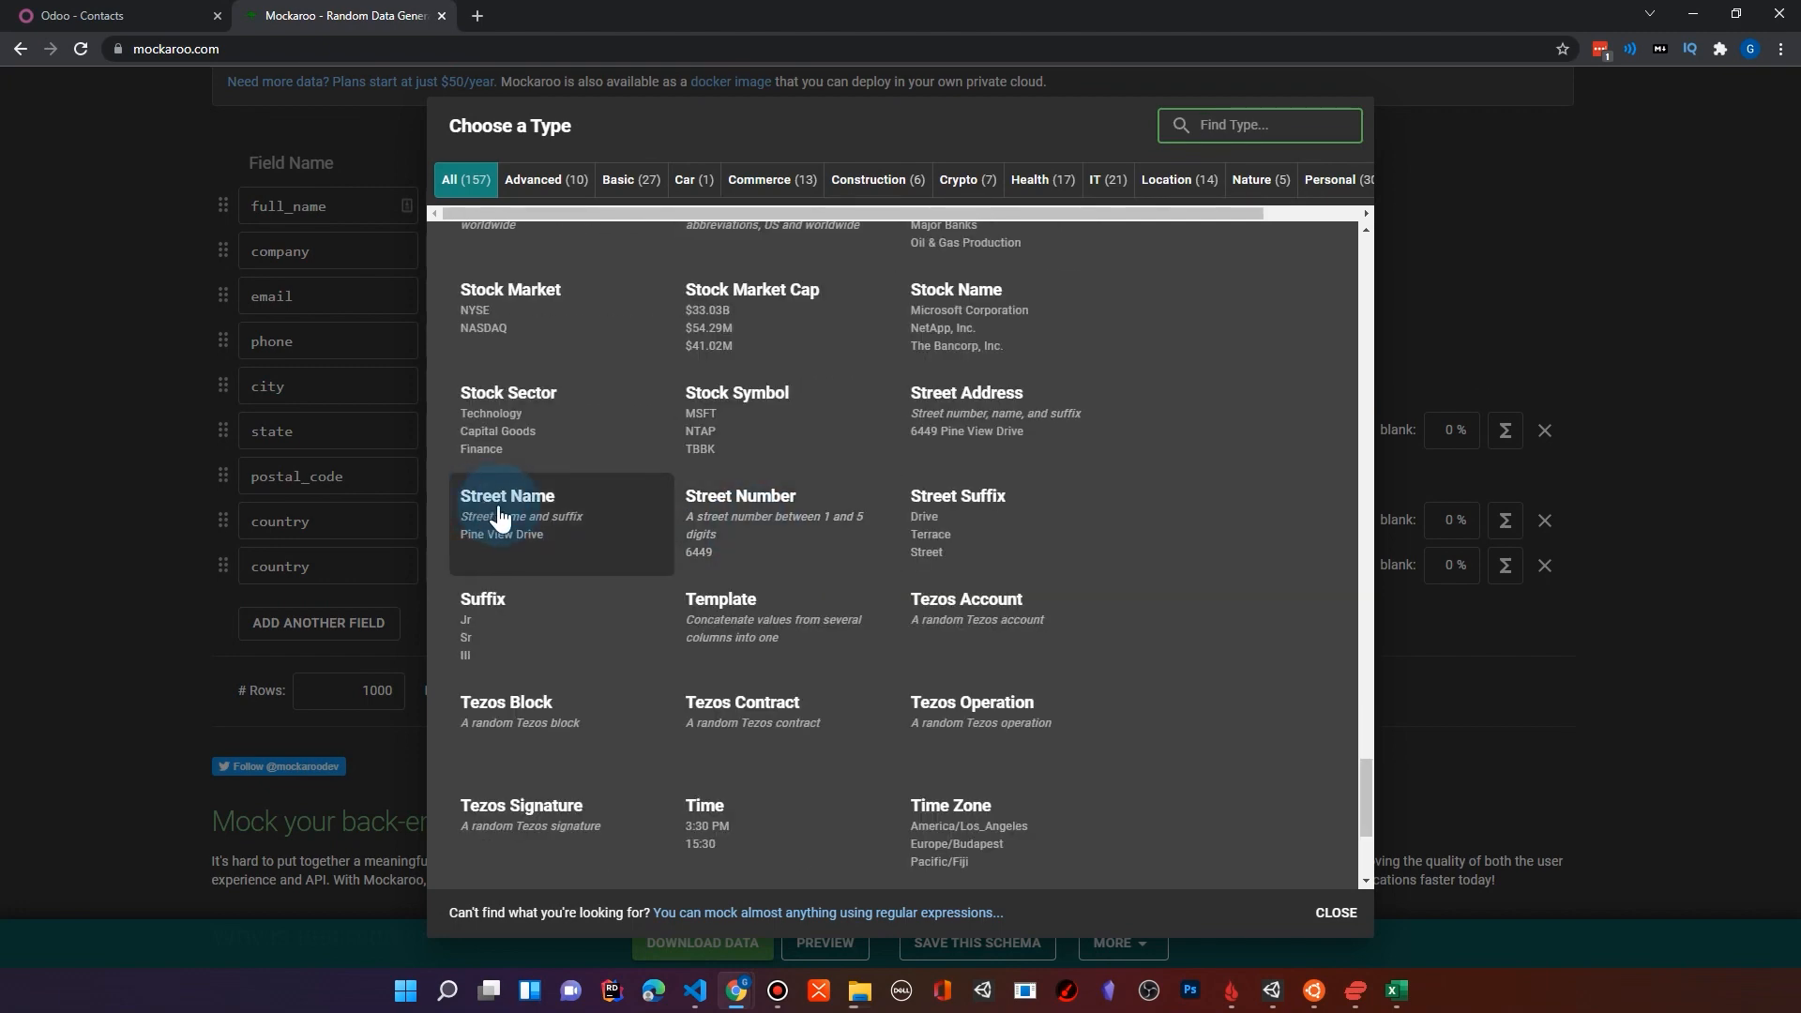
pyautogui.click(513, 521)
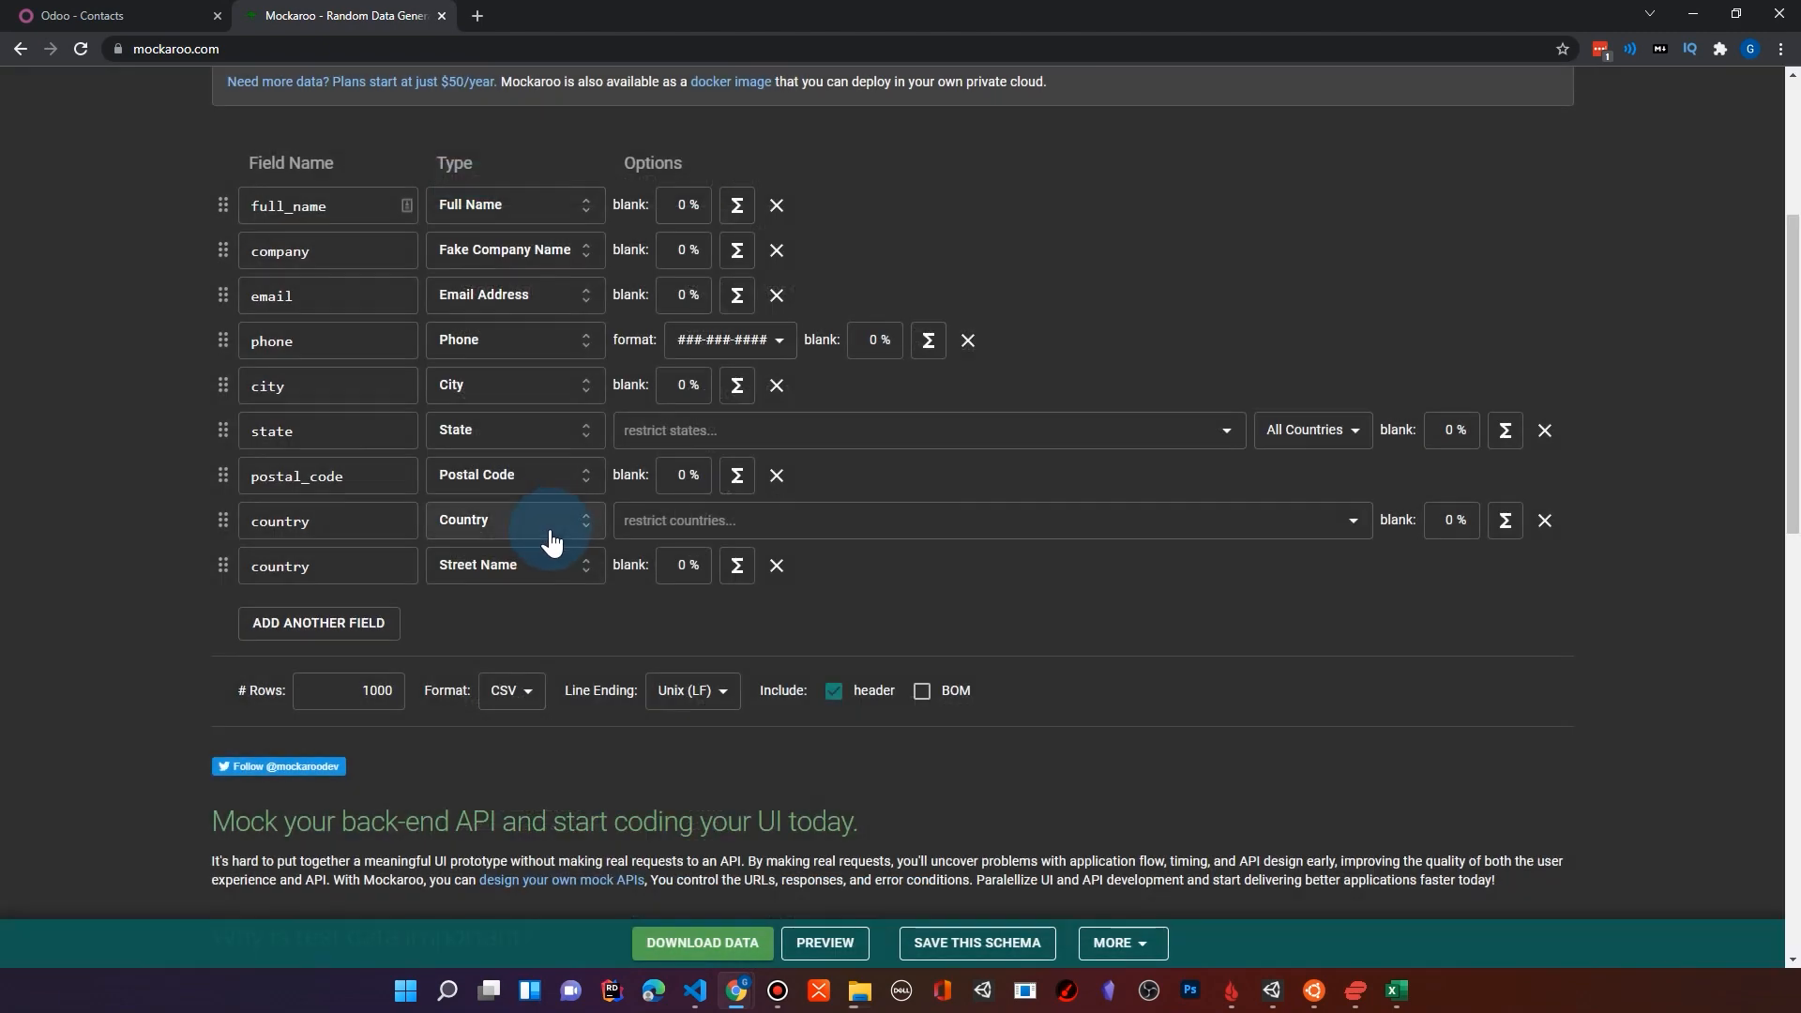
# Step: Name the new Street Name field street, and reorder the schema so street and city come directly after email
pyautogui.doubleClick(282, 567)
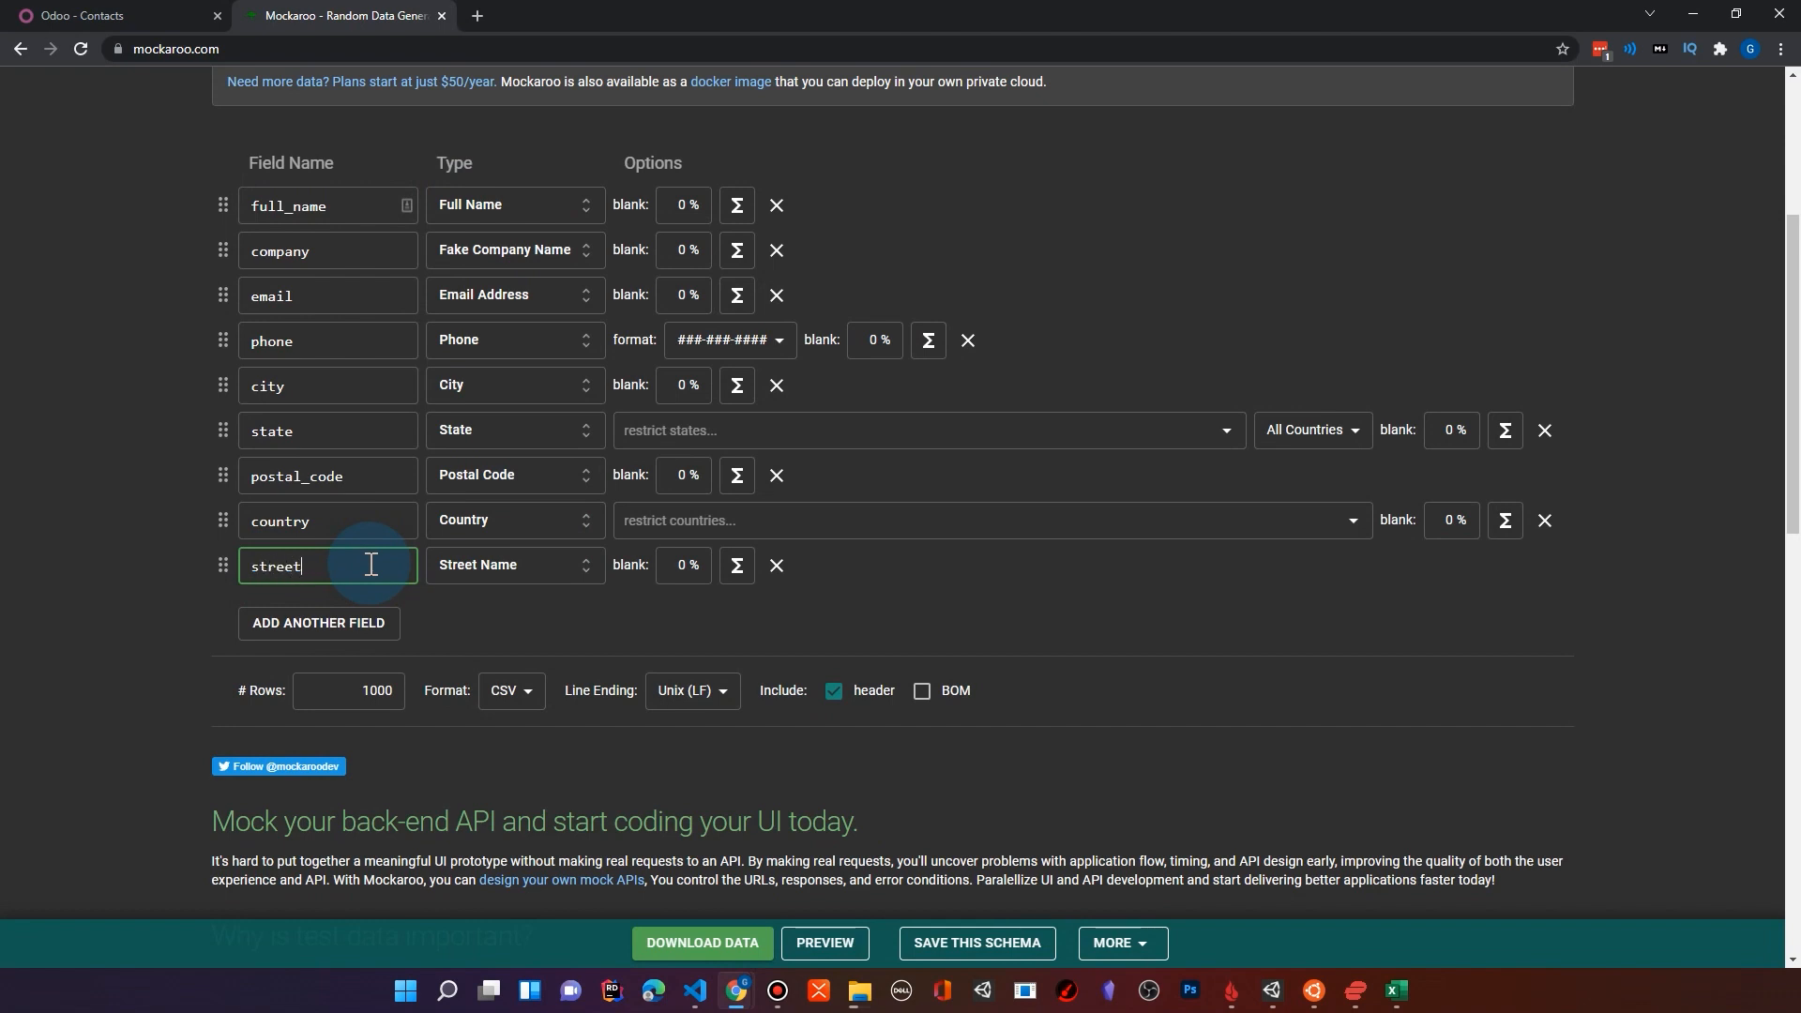
pyautogui.write('street')
pyautogui.moveTo(222, 566); pyautogui.dragTo(222, 361)
pyautogui.moveTo(218, 422); pyautogui.dragTo(222, 370)
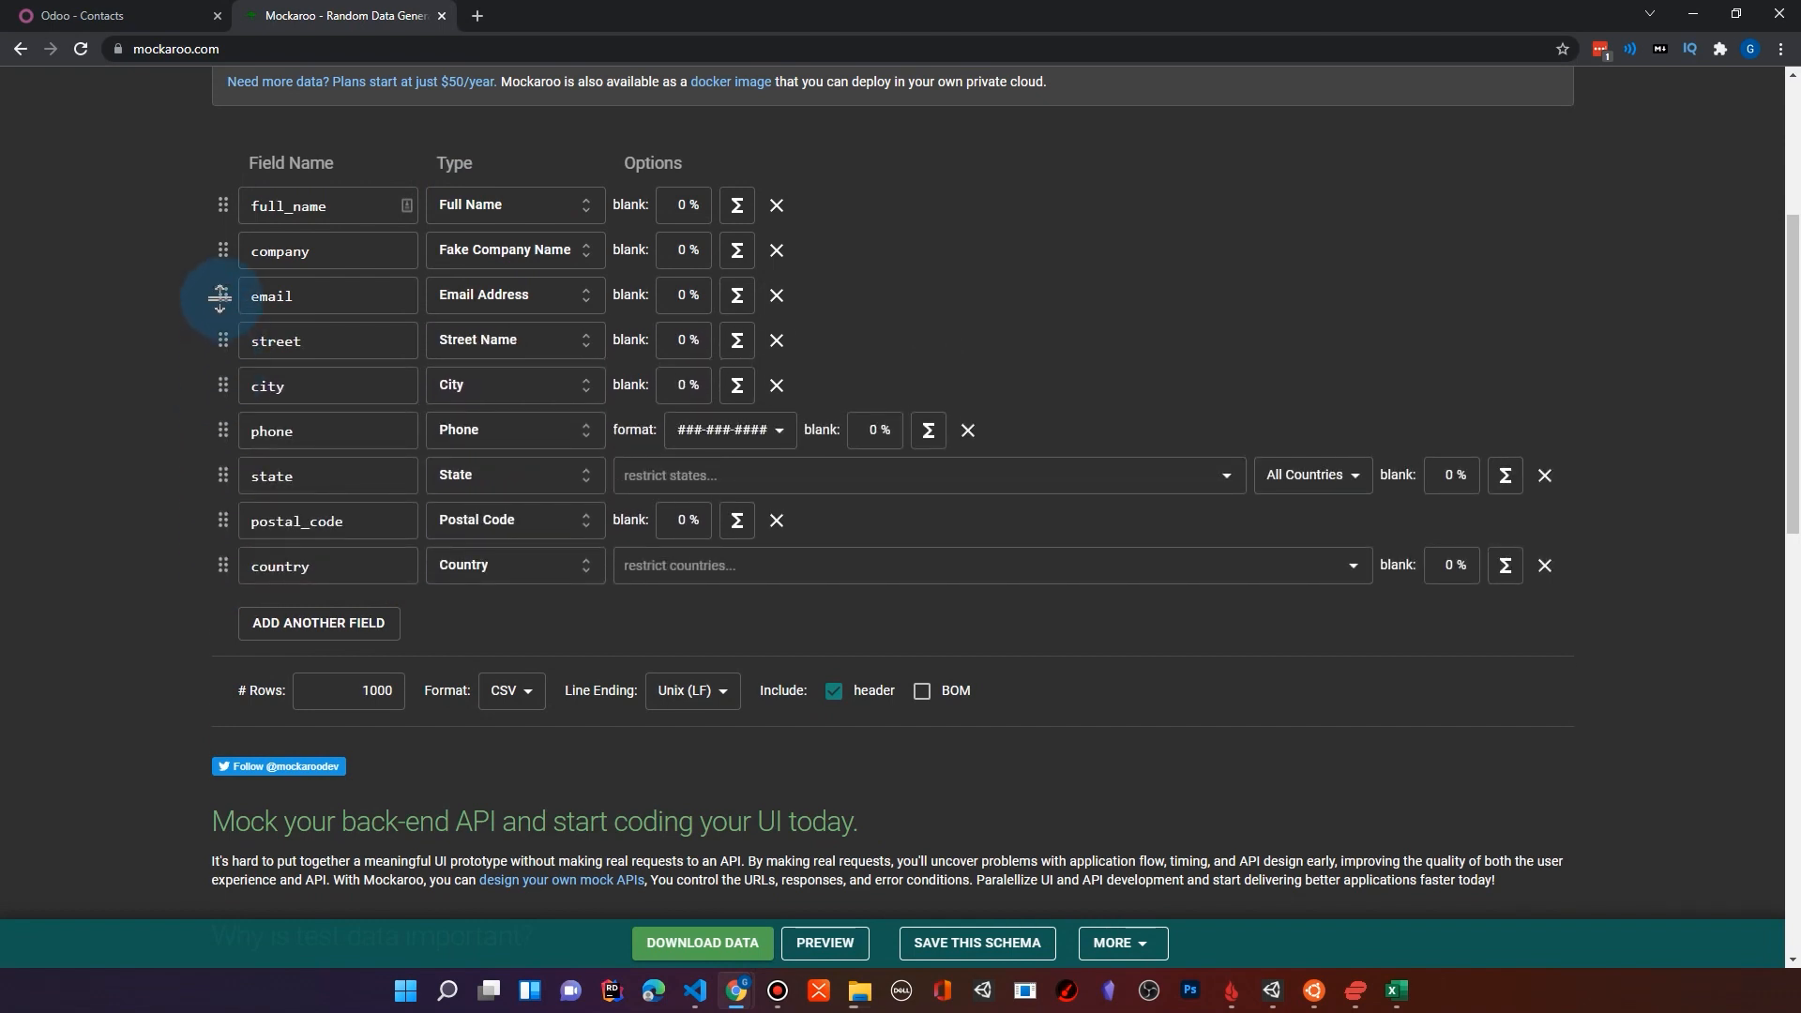
# Step: Add another field below country and name it notes
pyautogui.click(278, 532)
pyautogui.click(325, 569)
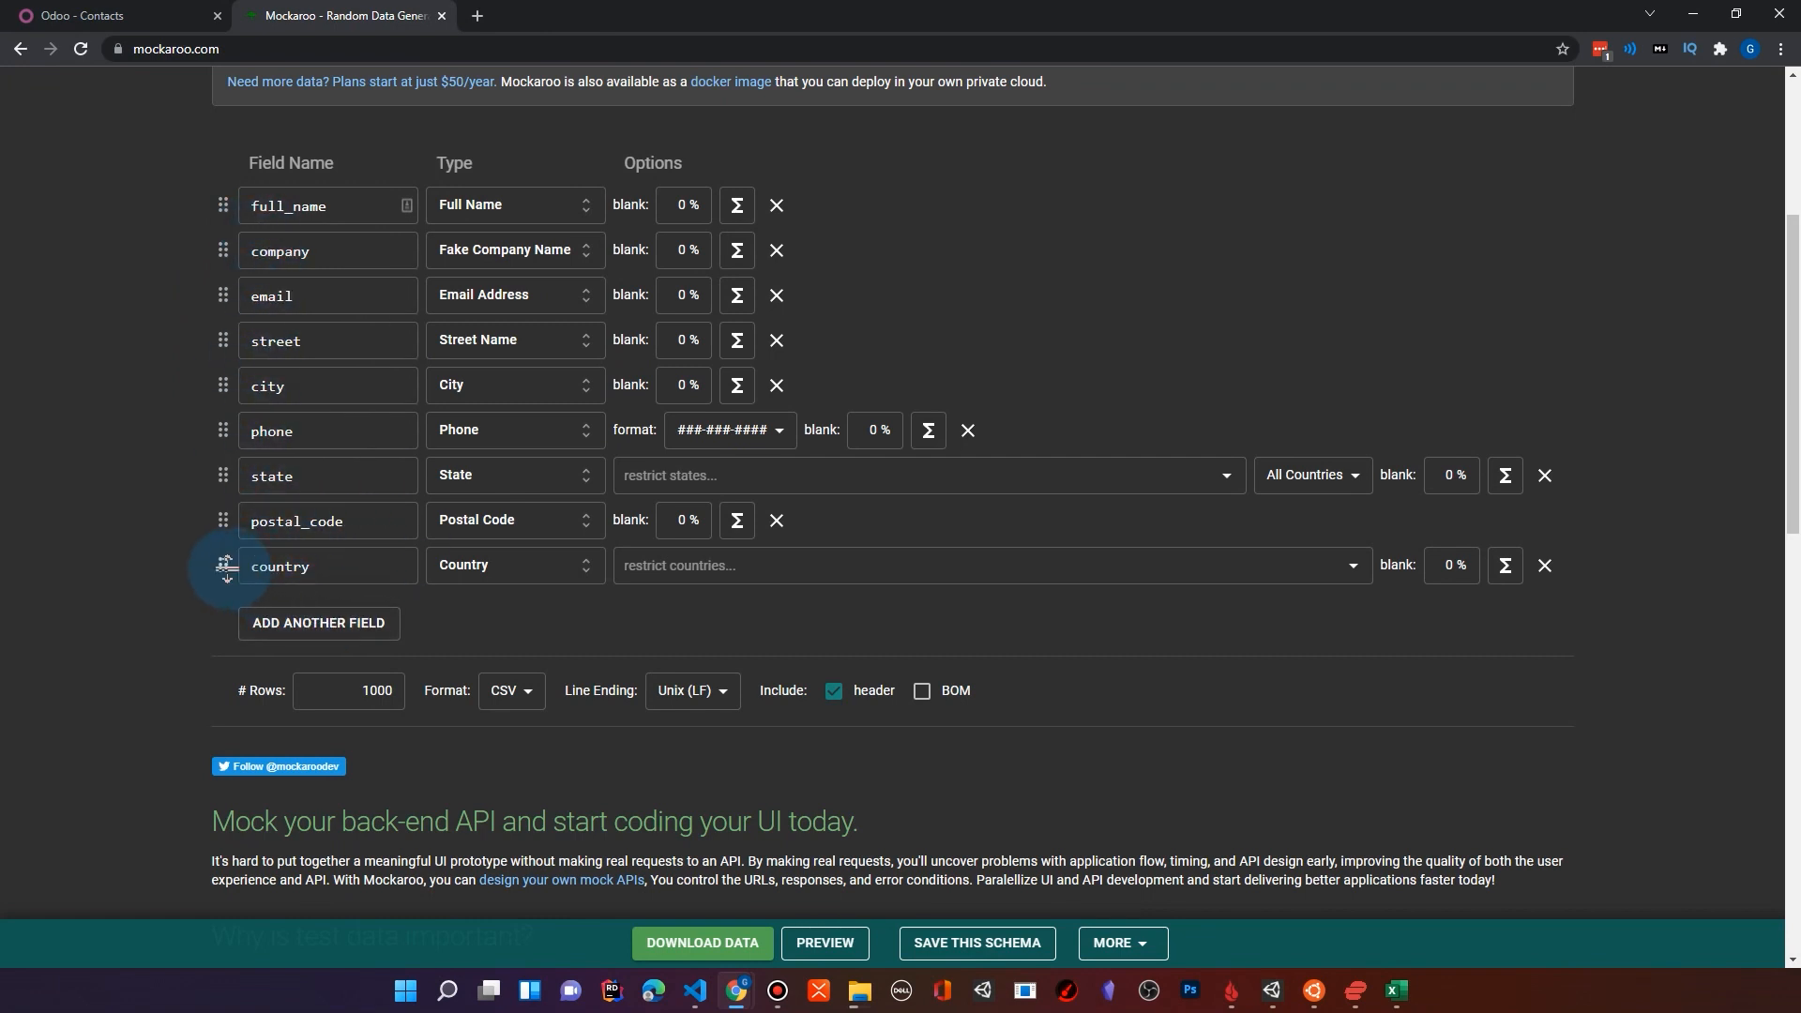
pyautogui.click(362, 626)
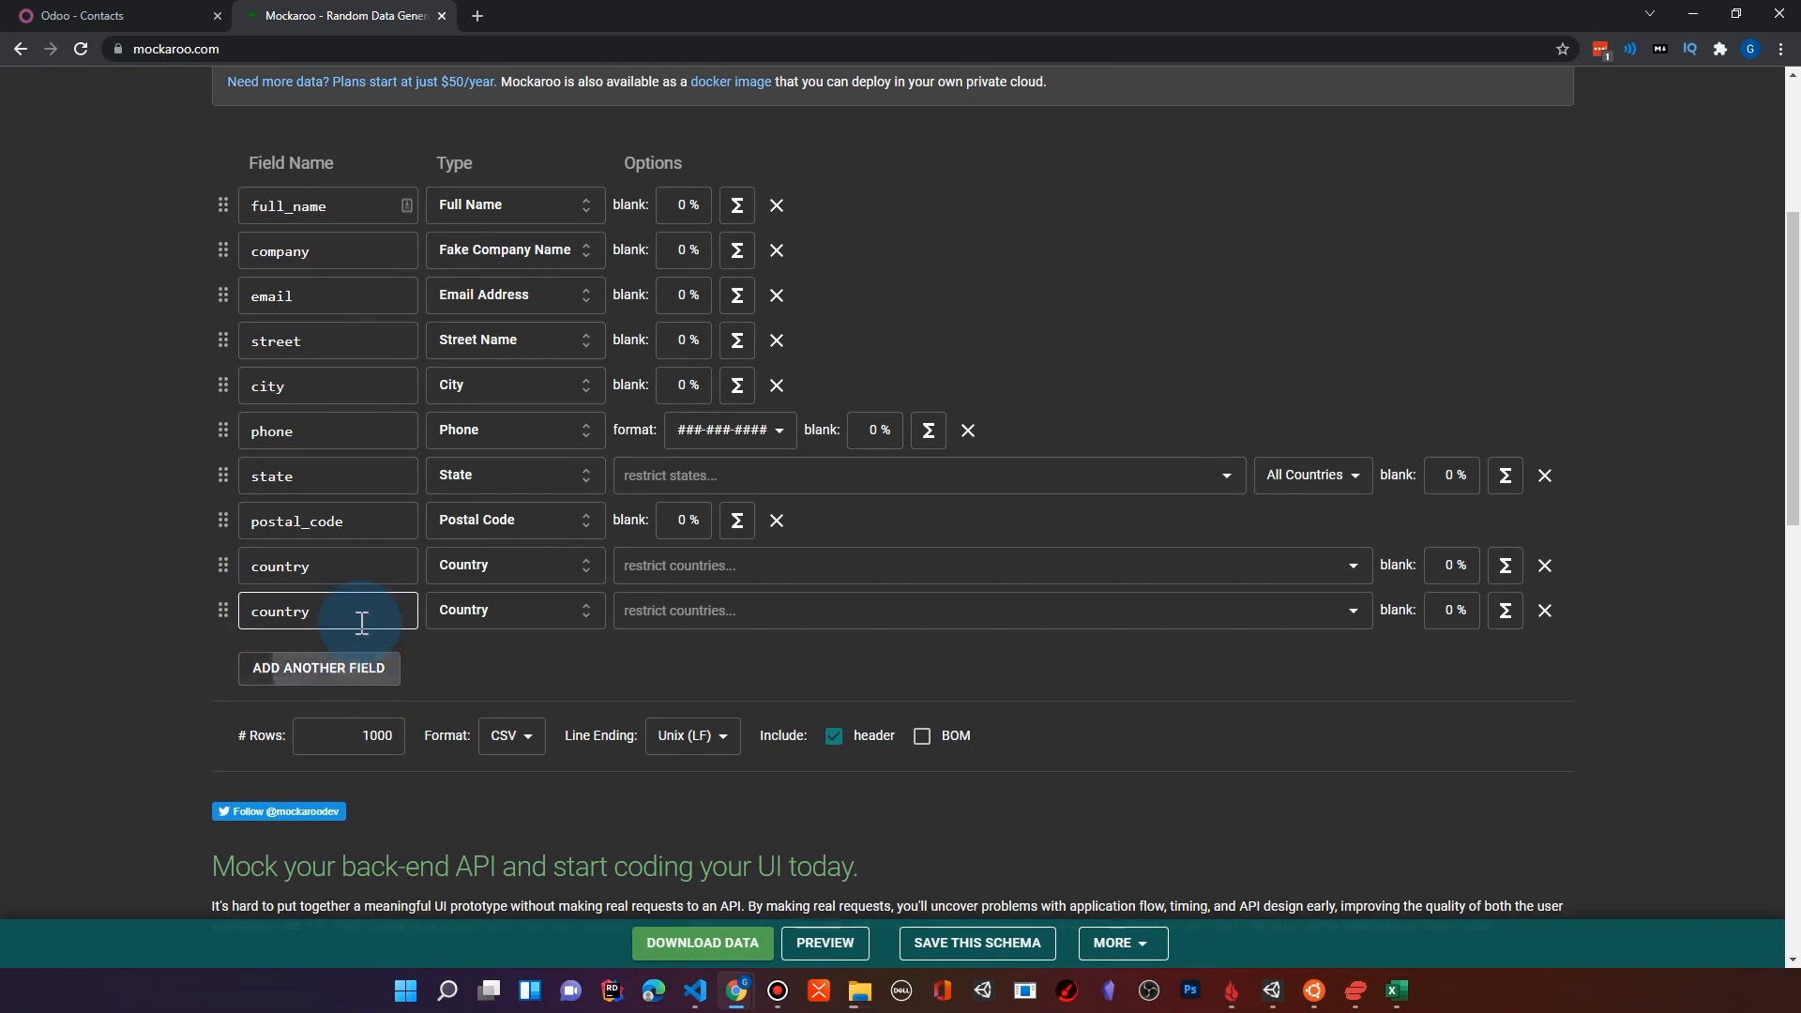
pyautogui.click(392, 617)
pyautogui.doubleClick(392, 618)
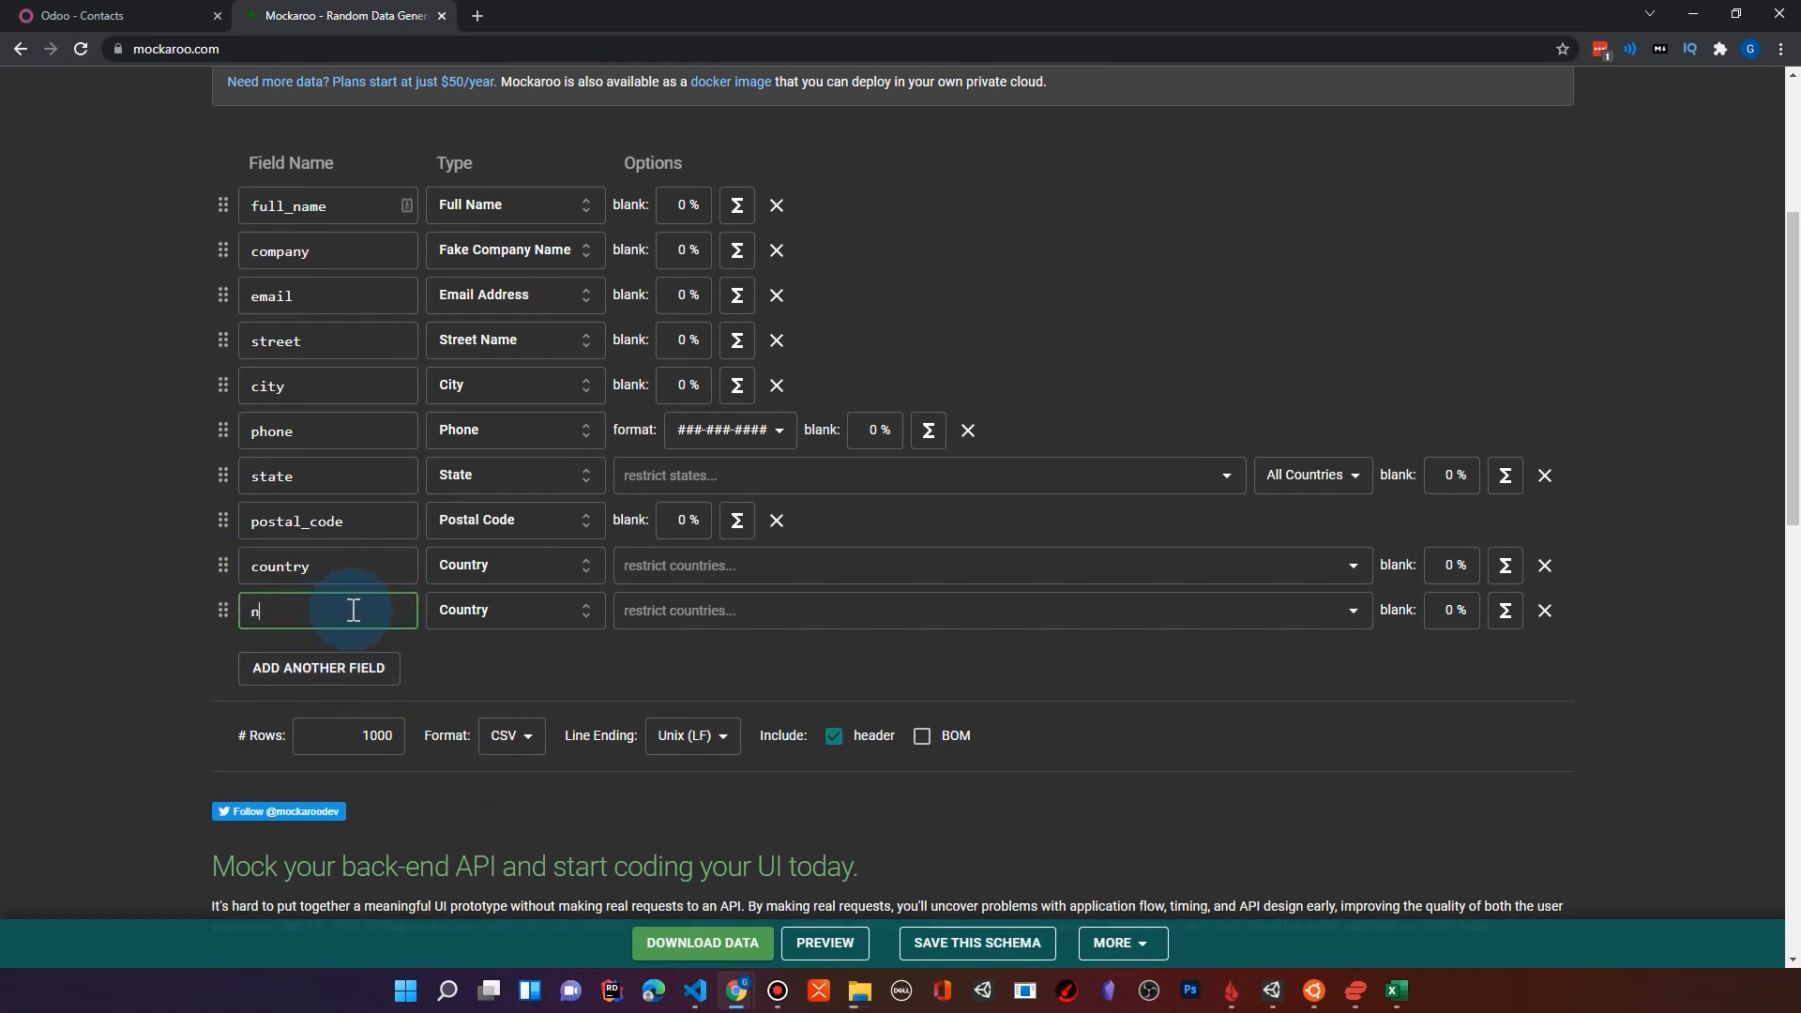
# Step: Set the type of the notes field to Words
pyautogui.click(515, 610)
pyautogui.scroll(-1, 1375, 818)
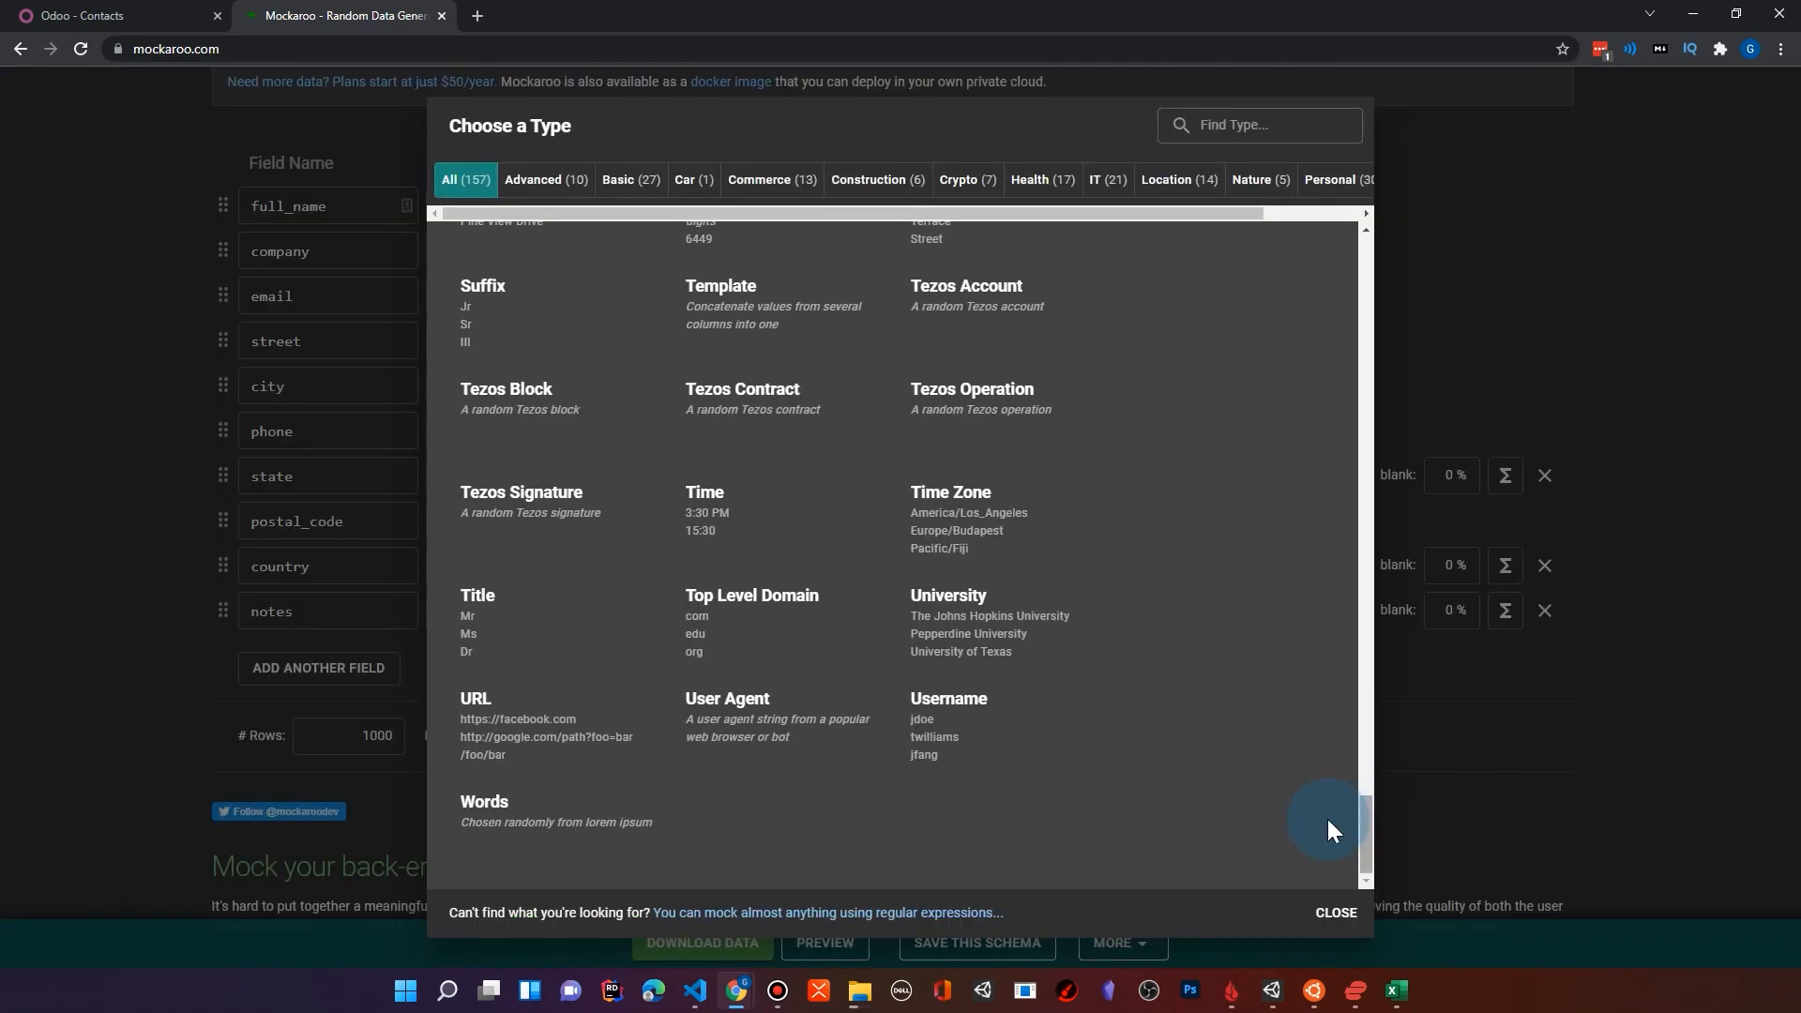
pyautogui.click(528, 838)
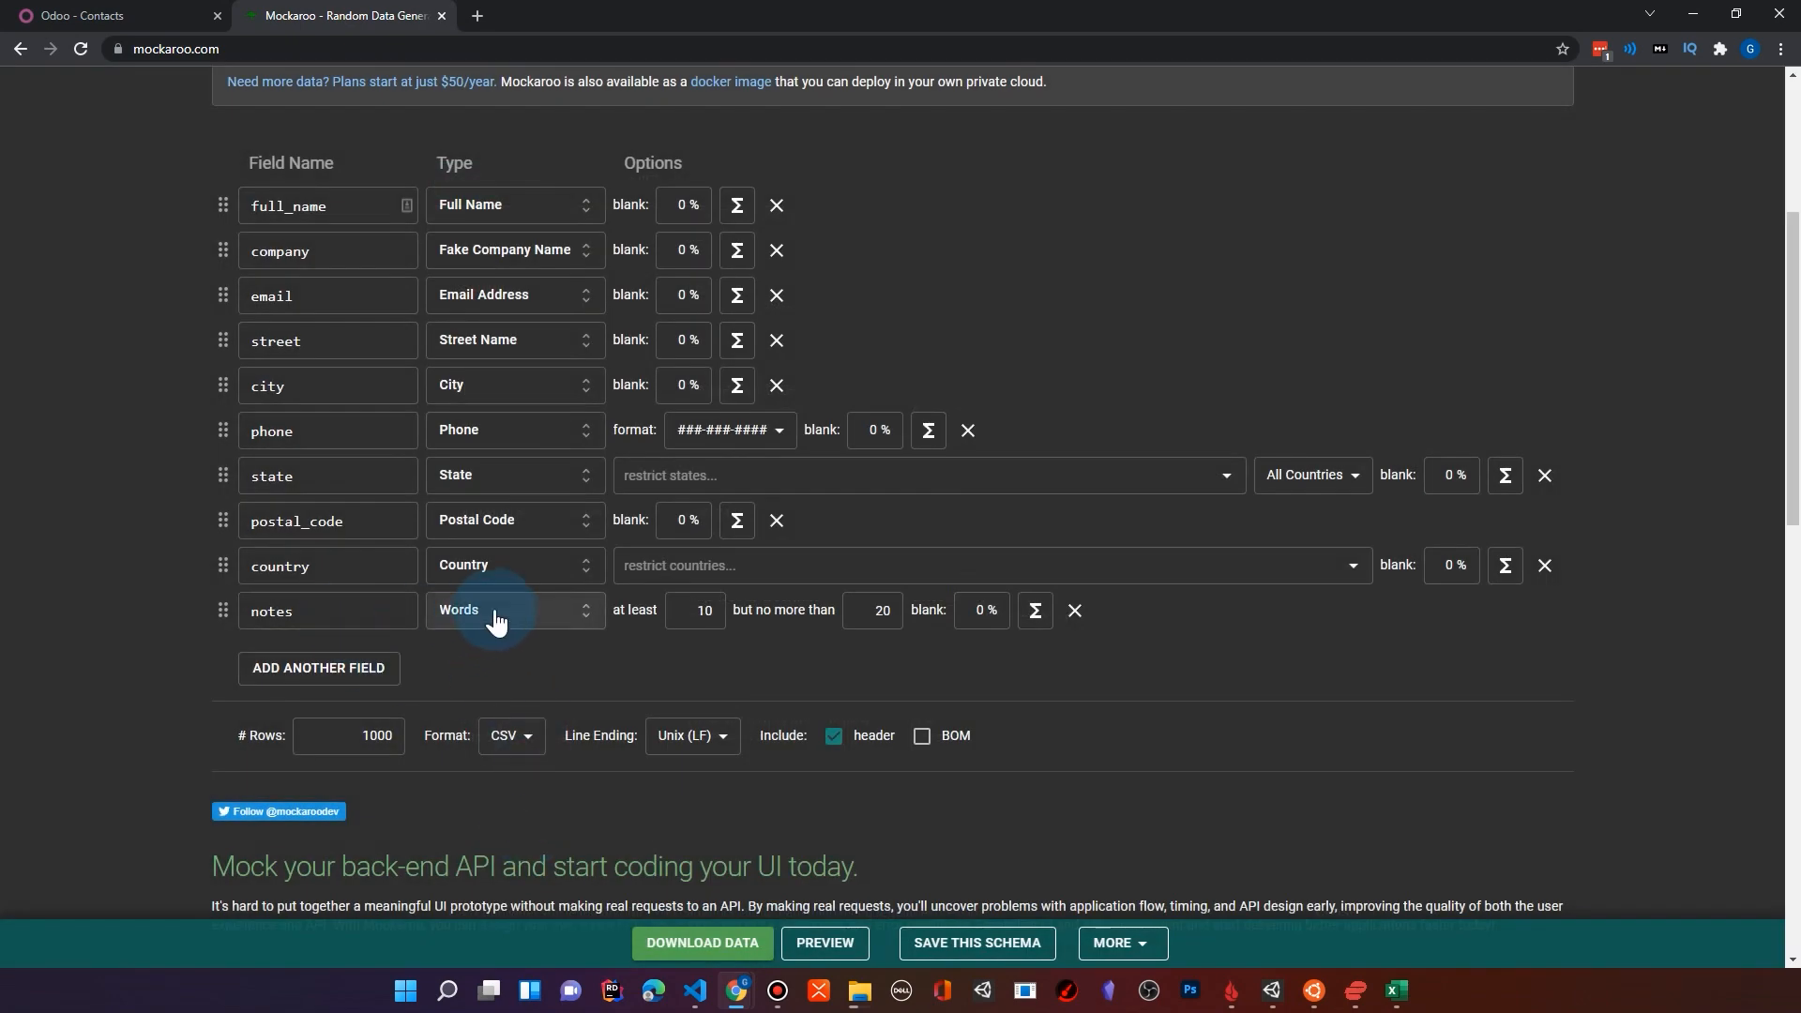
pyautogui.click(357, 612)
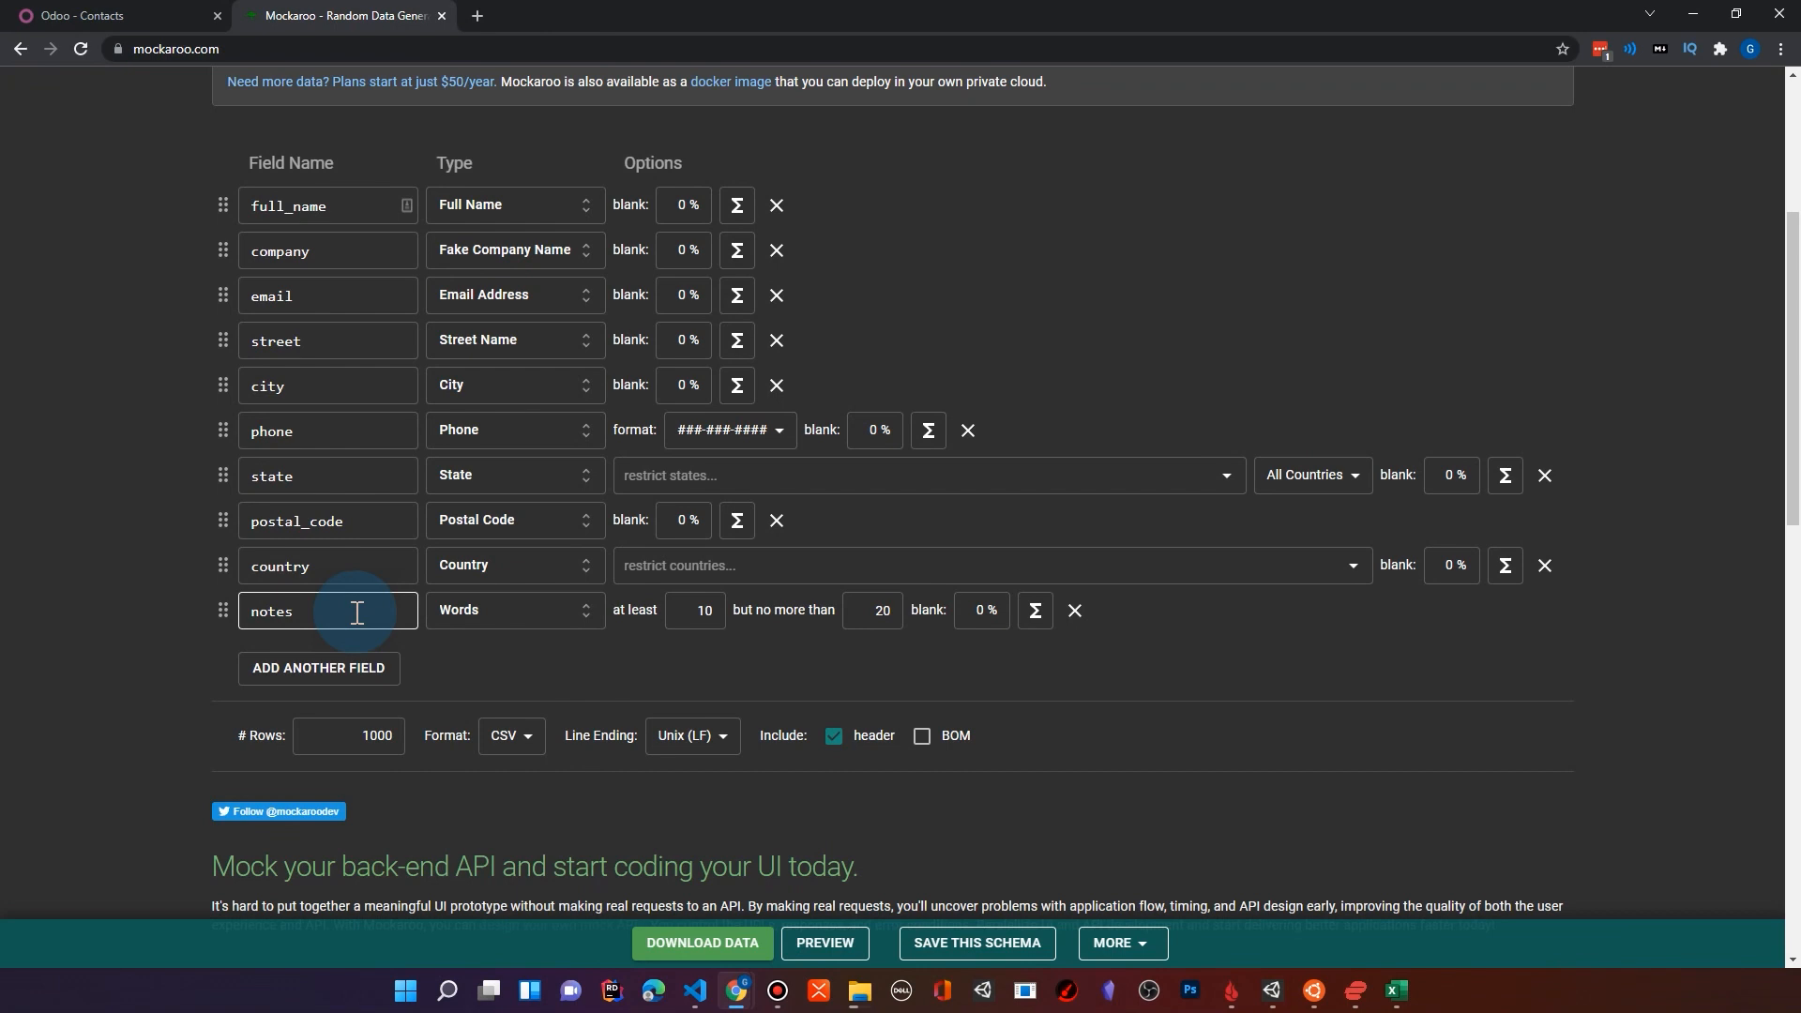
# Step: Set the notes field to generate at least 5 but no more than 40 words
pyautogui.click(689, 610)
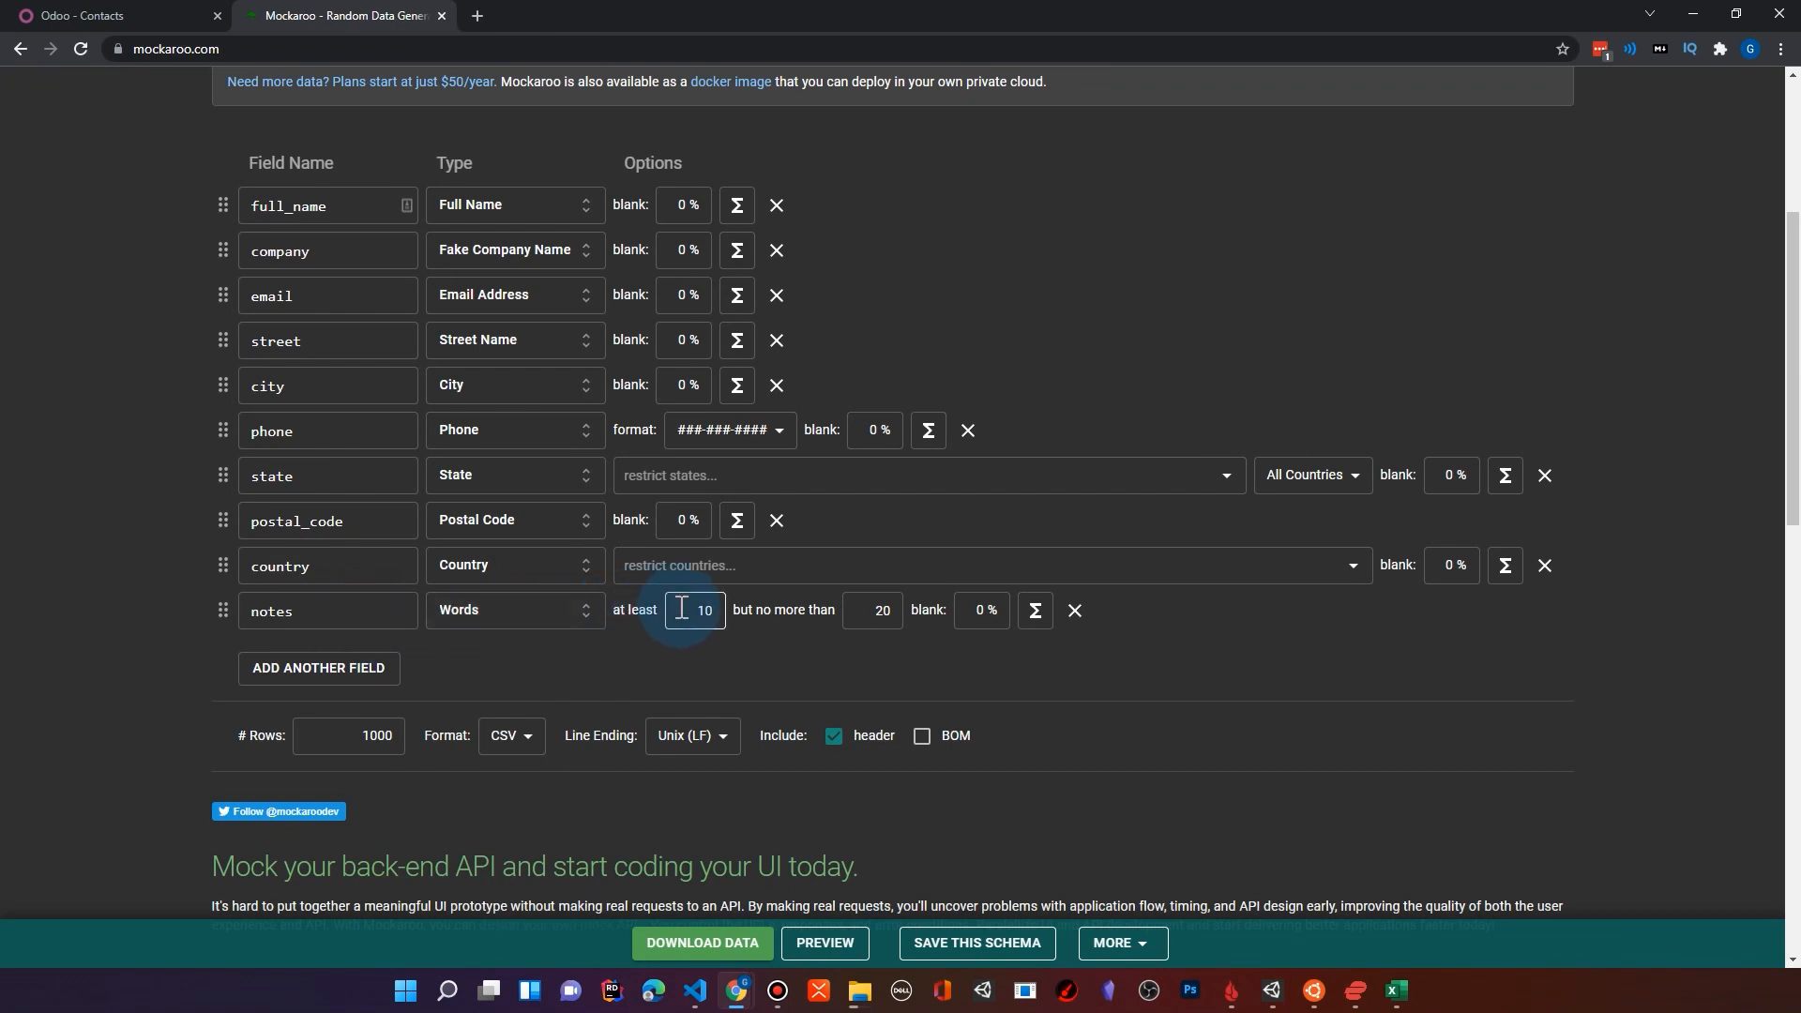
pyautogui.click(873, 610)
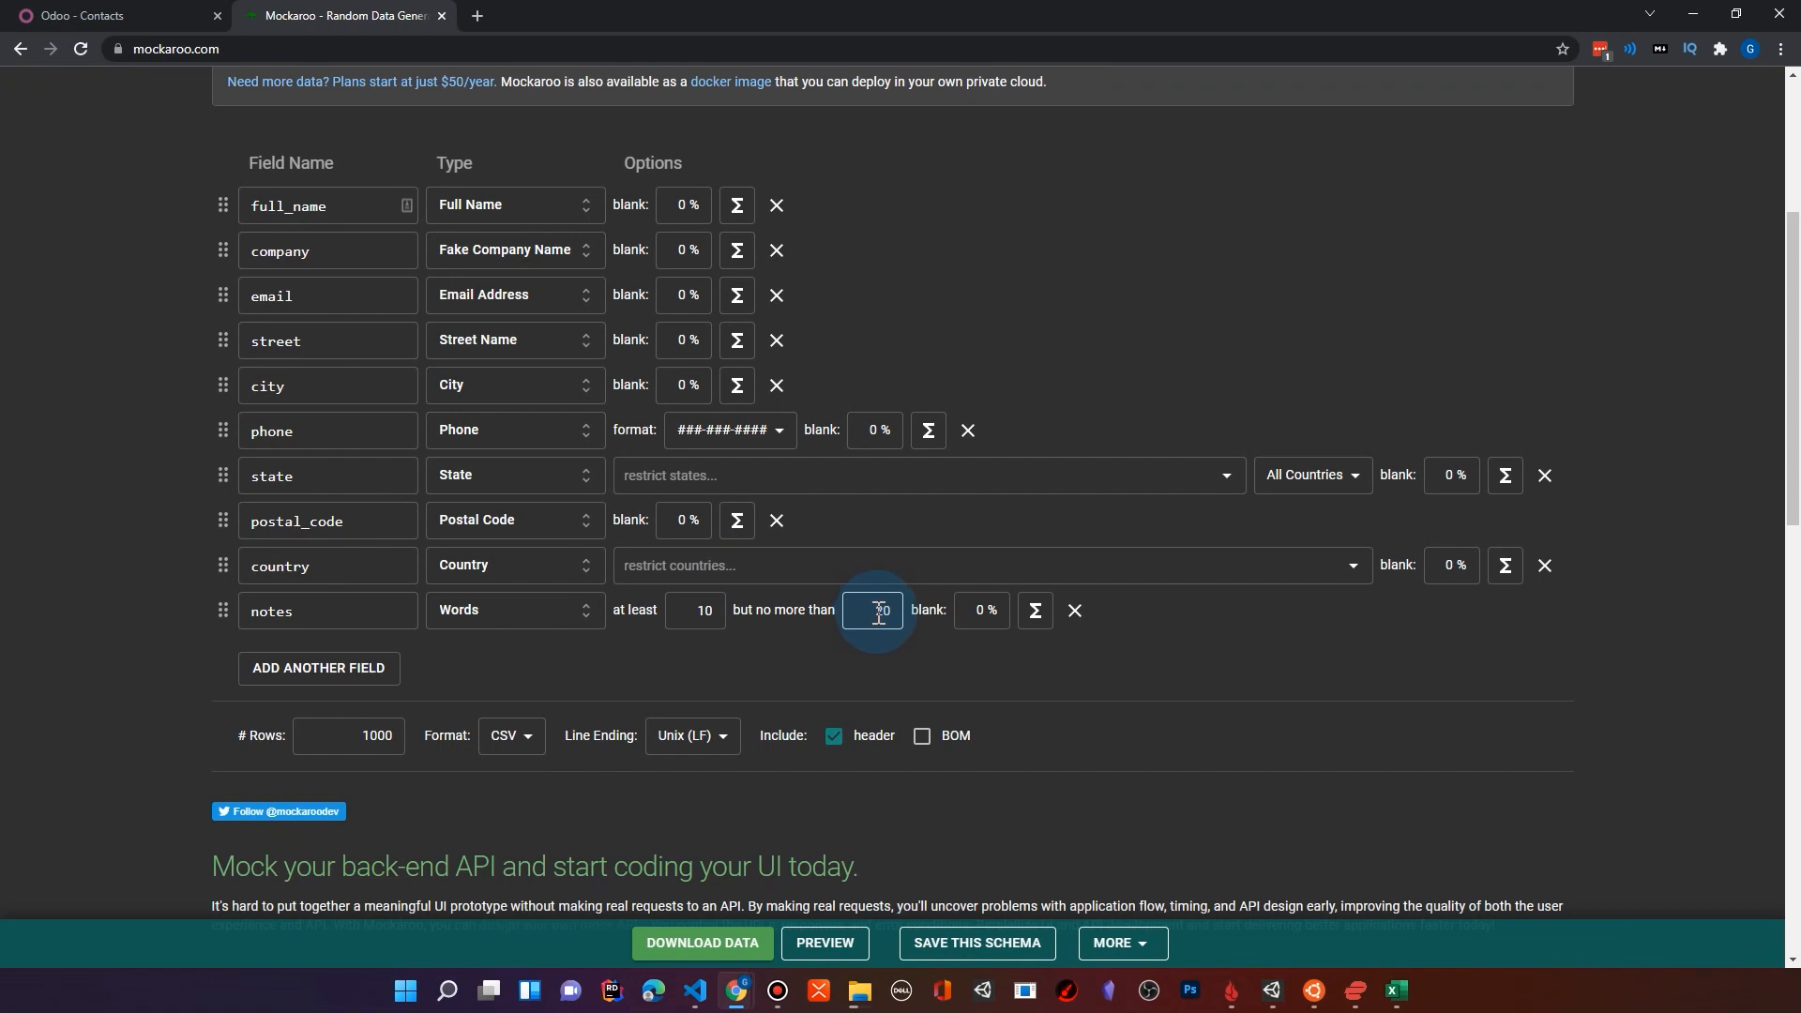
pyautogui.click(694, 609)
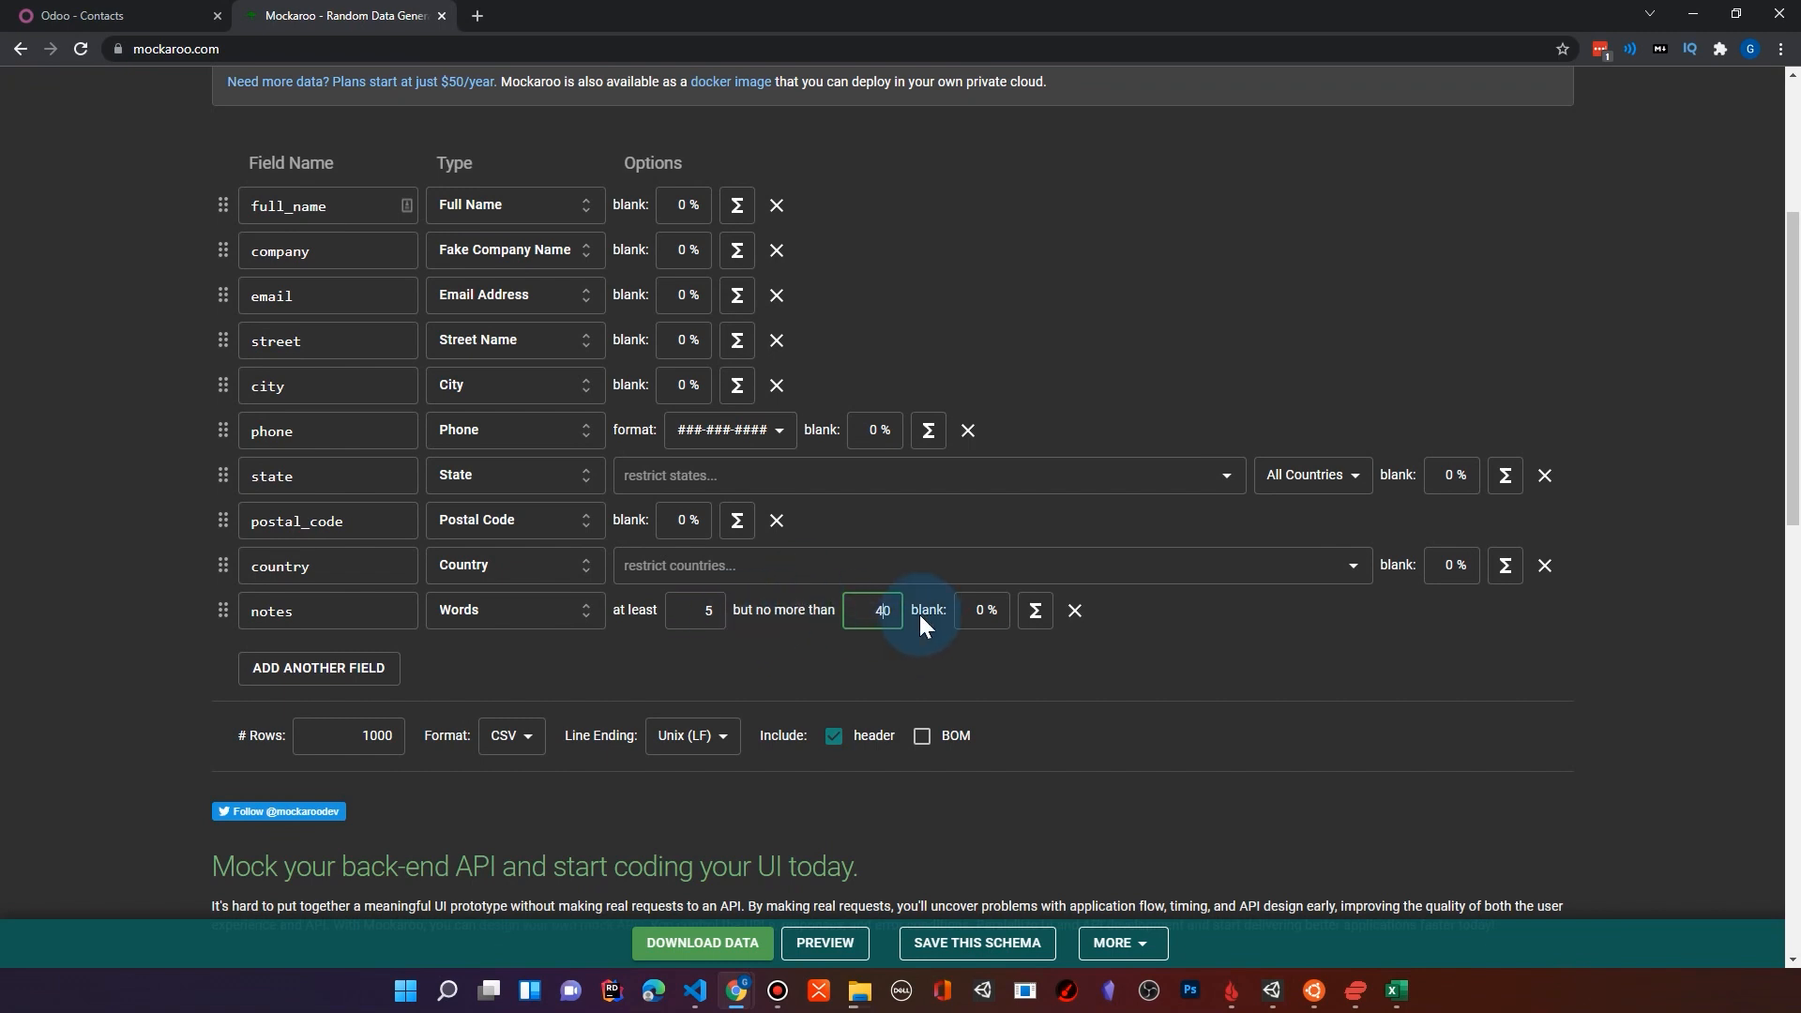
pyautogui.click(893, 443)
pyautogui.click(704, 253)
pyautogui.click(699, 345)
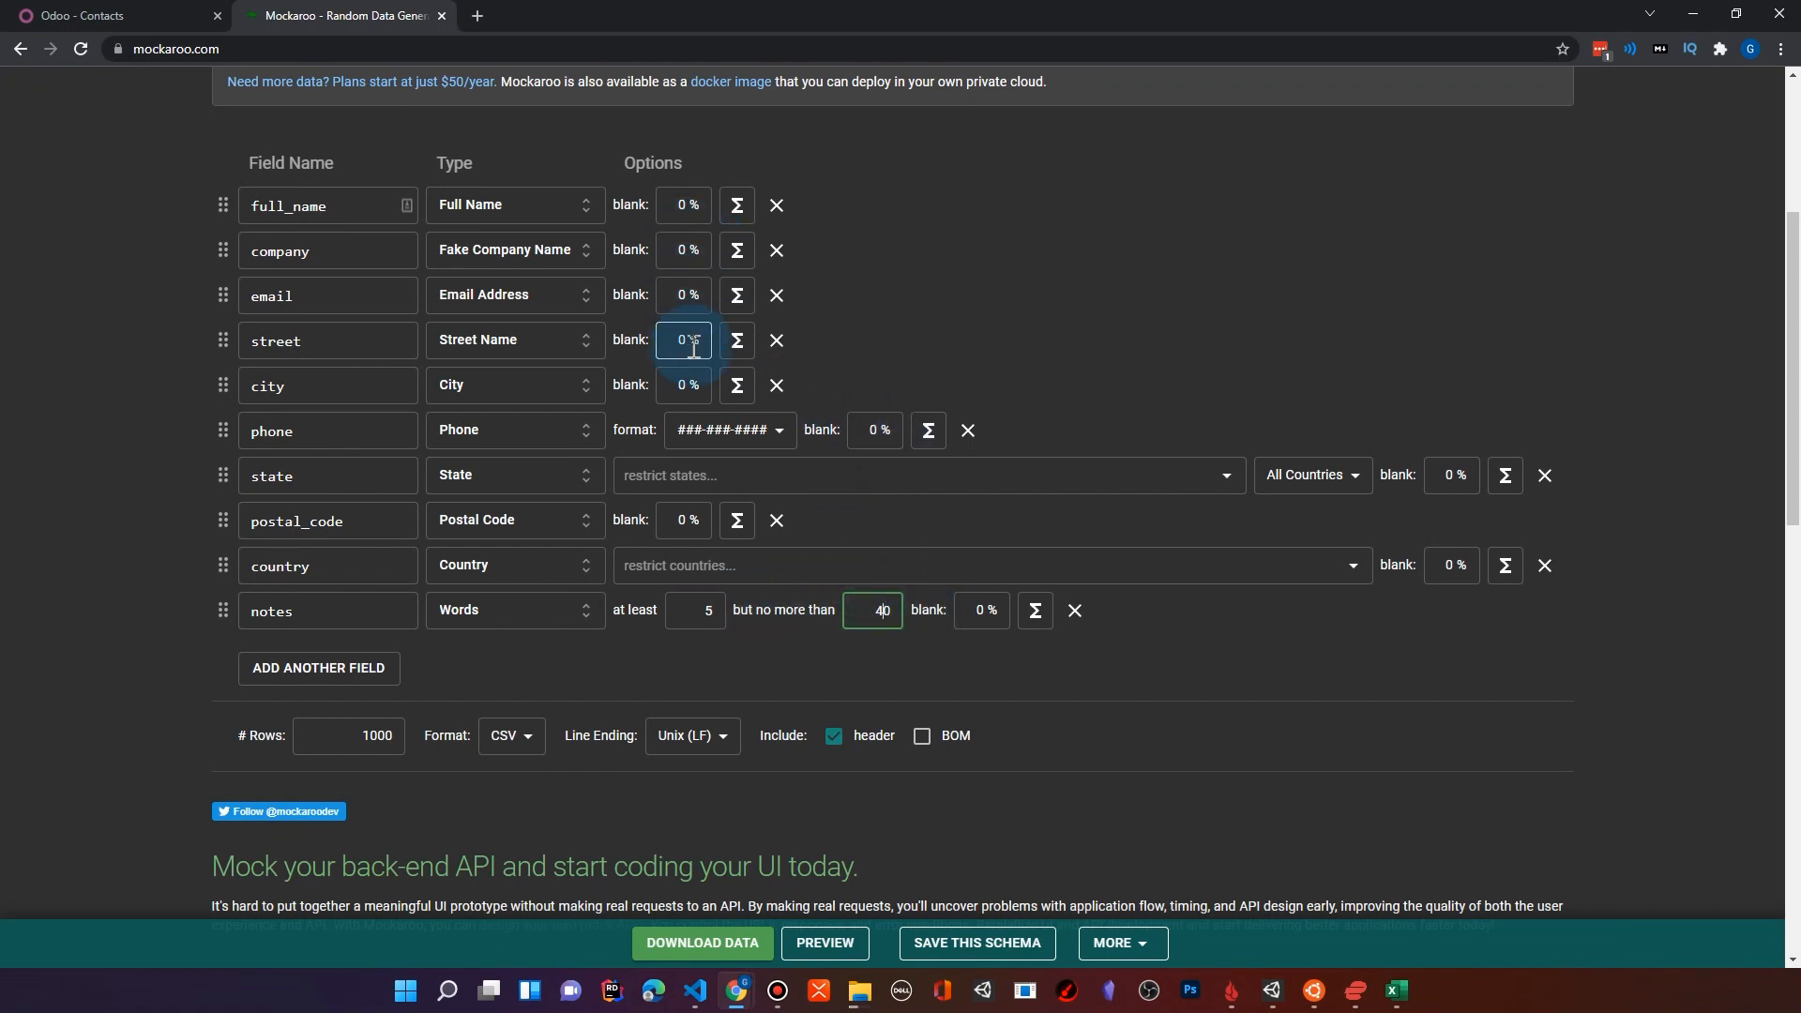
pyautogui.click(882, 439)
pyautogui.click(816, 554)
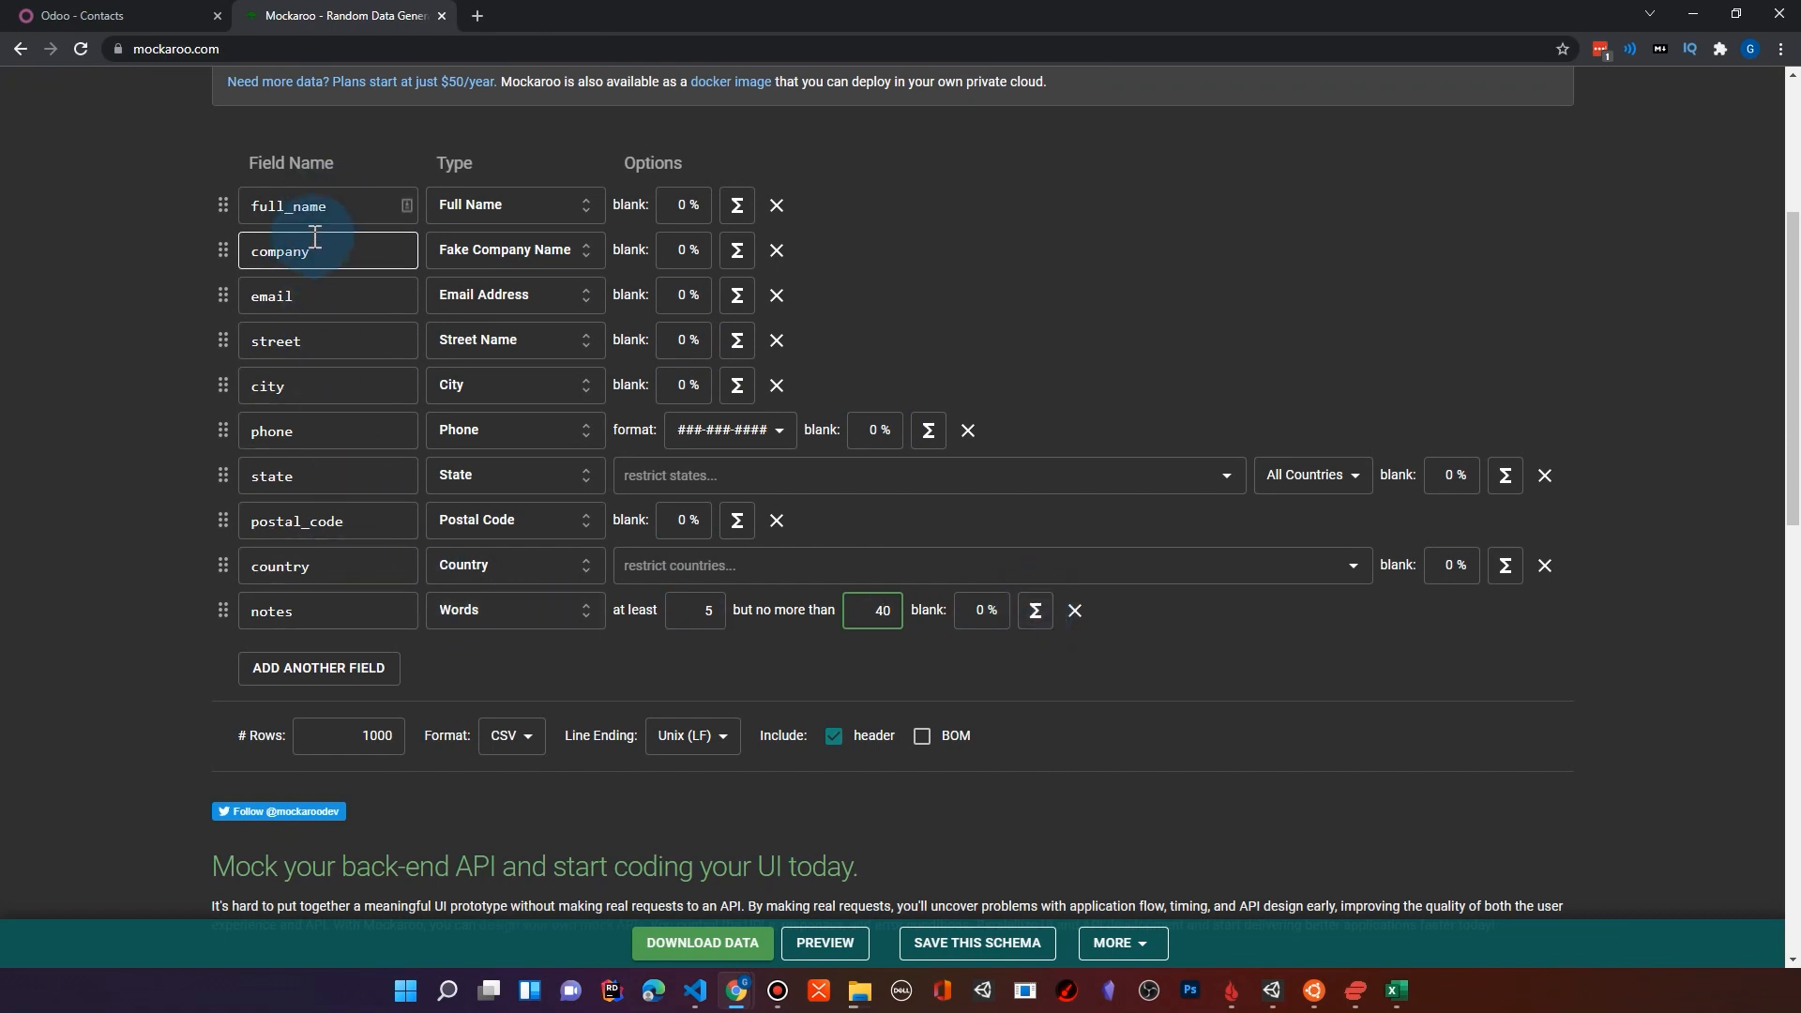
# Step: Open the formula editor for notes, read through the formula reference, and leave without applying a formula
pyautogui.click(1035, 621)
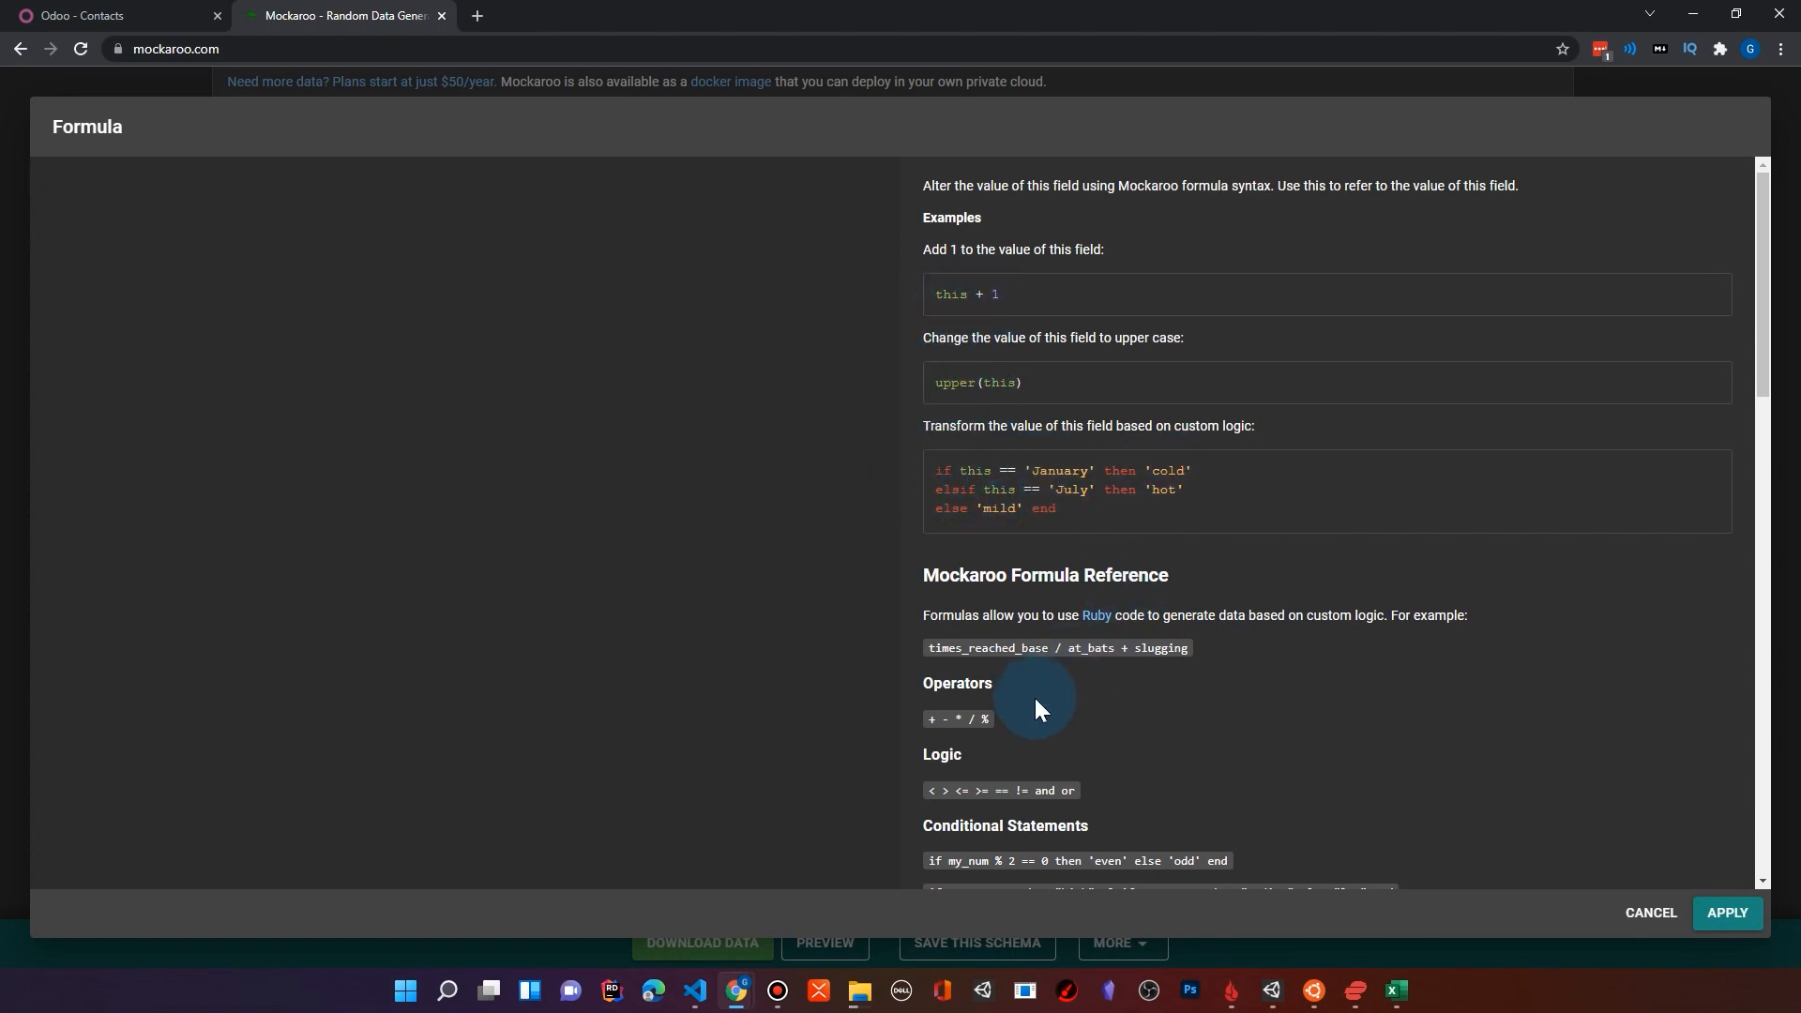
pyautogui.scroll(-3, 1050, 617)
pyautogui.scroll(-14, 1050, 617)
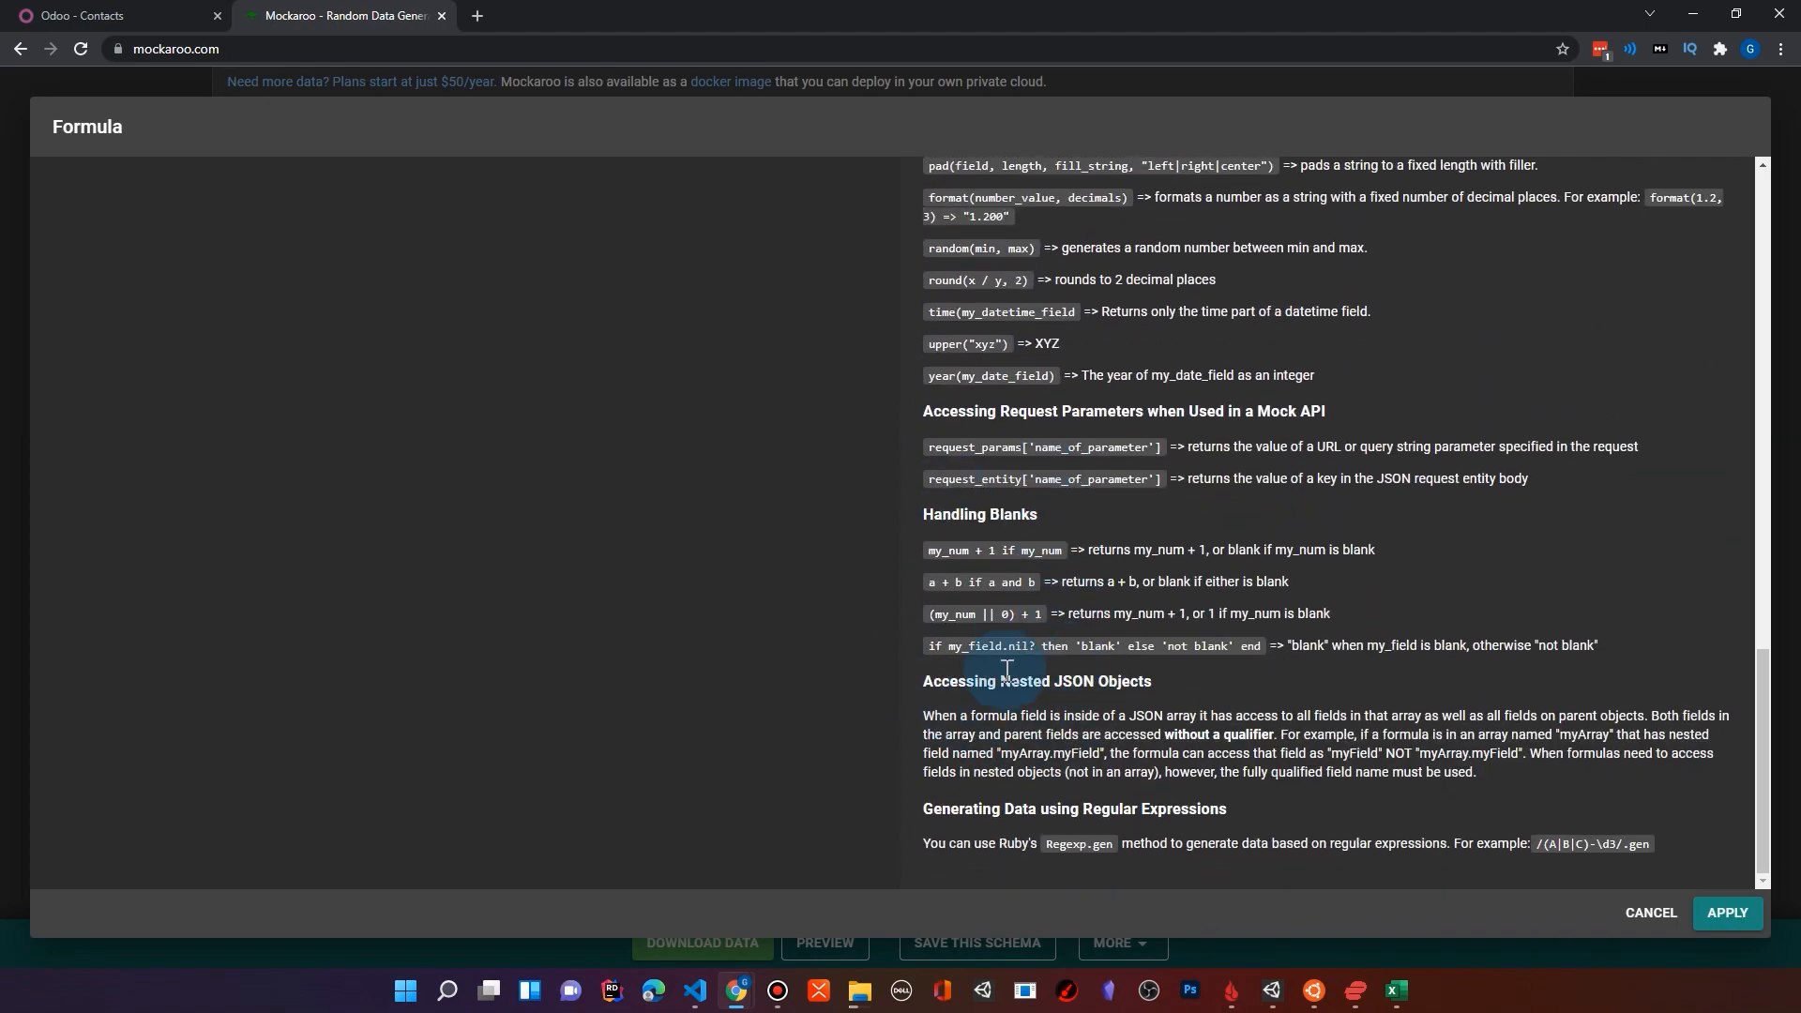
pyautogui.click(1651, 915)
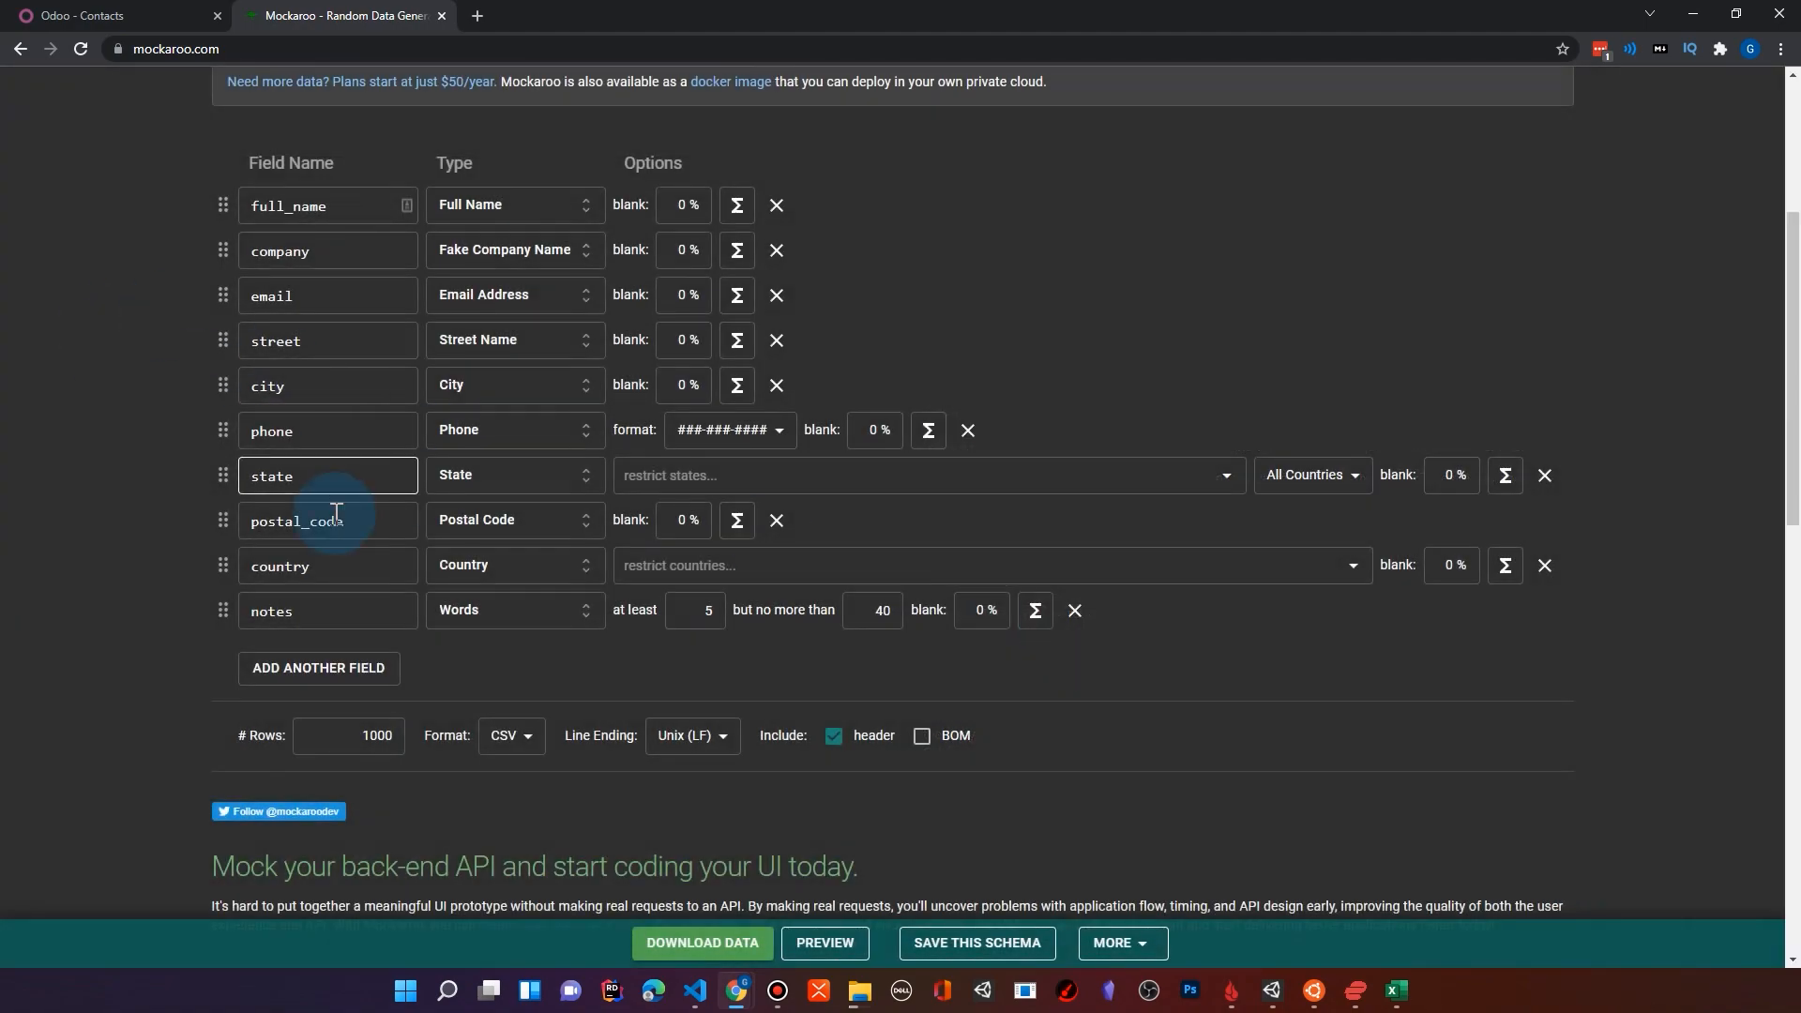
pyautogui.click(360, 237)
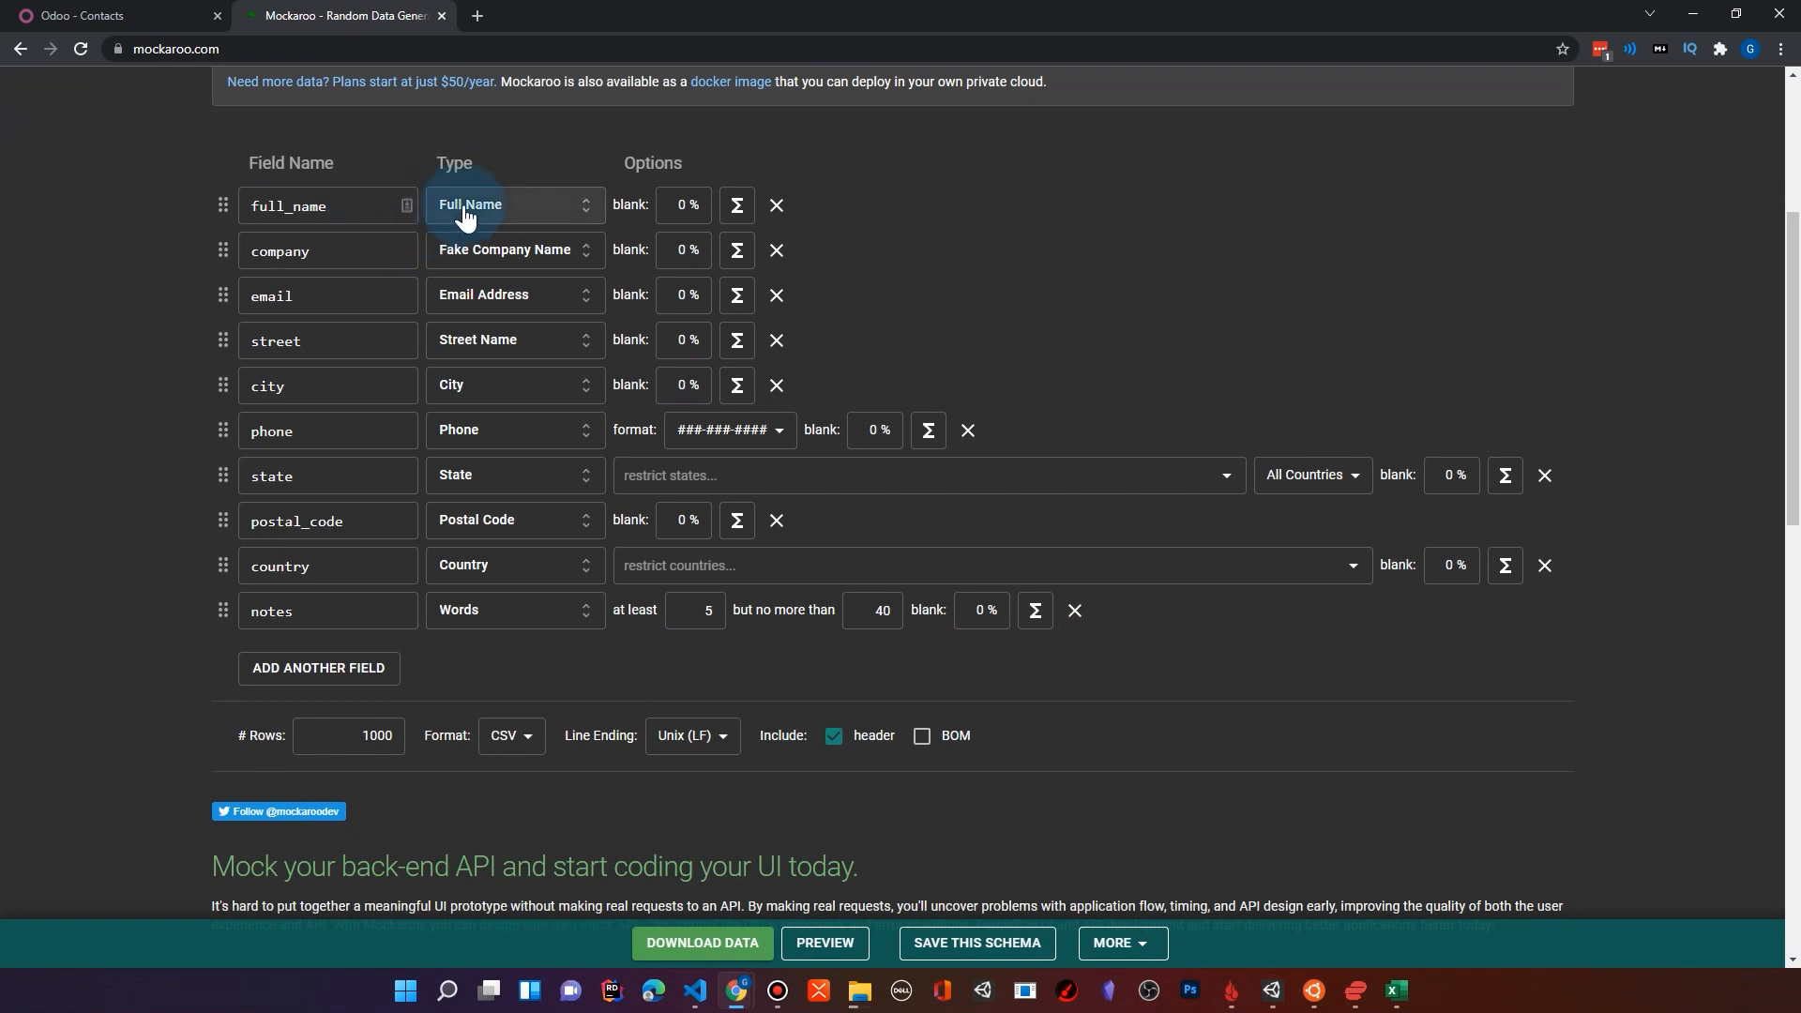
pyautogui.click(466, 632)
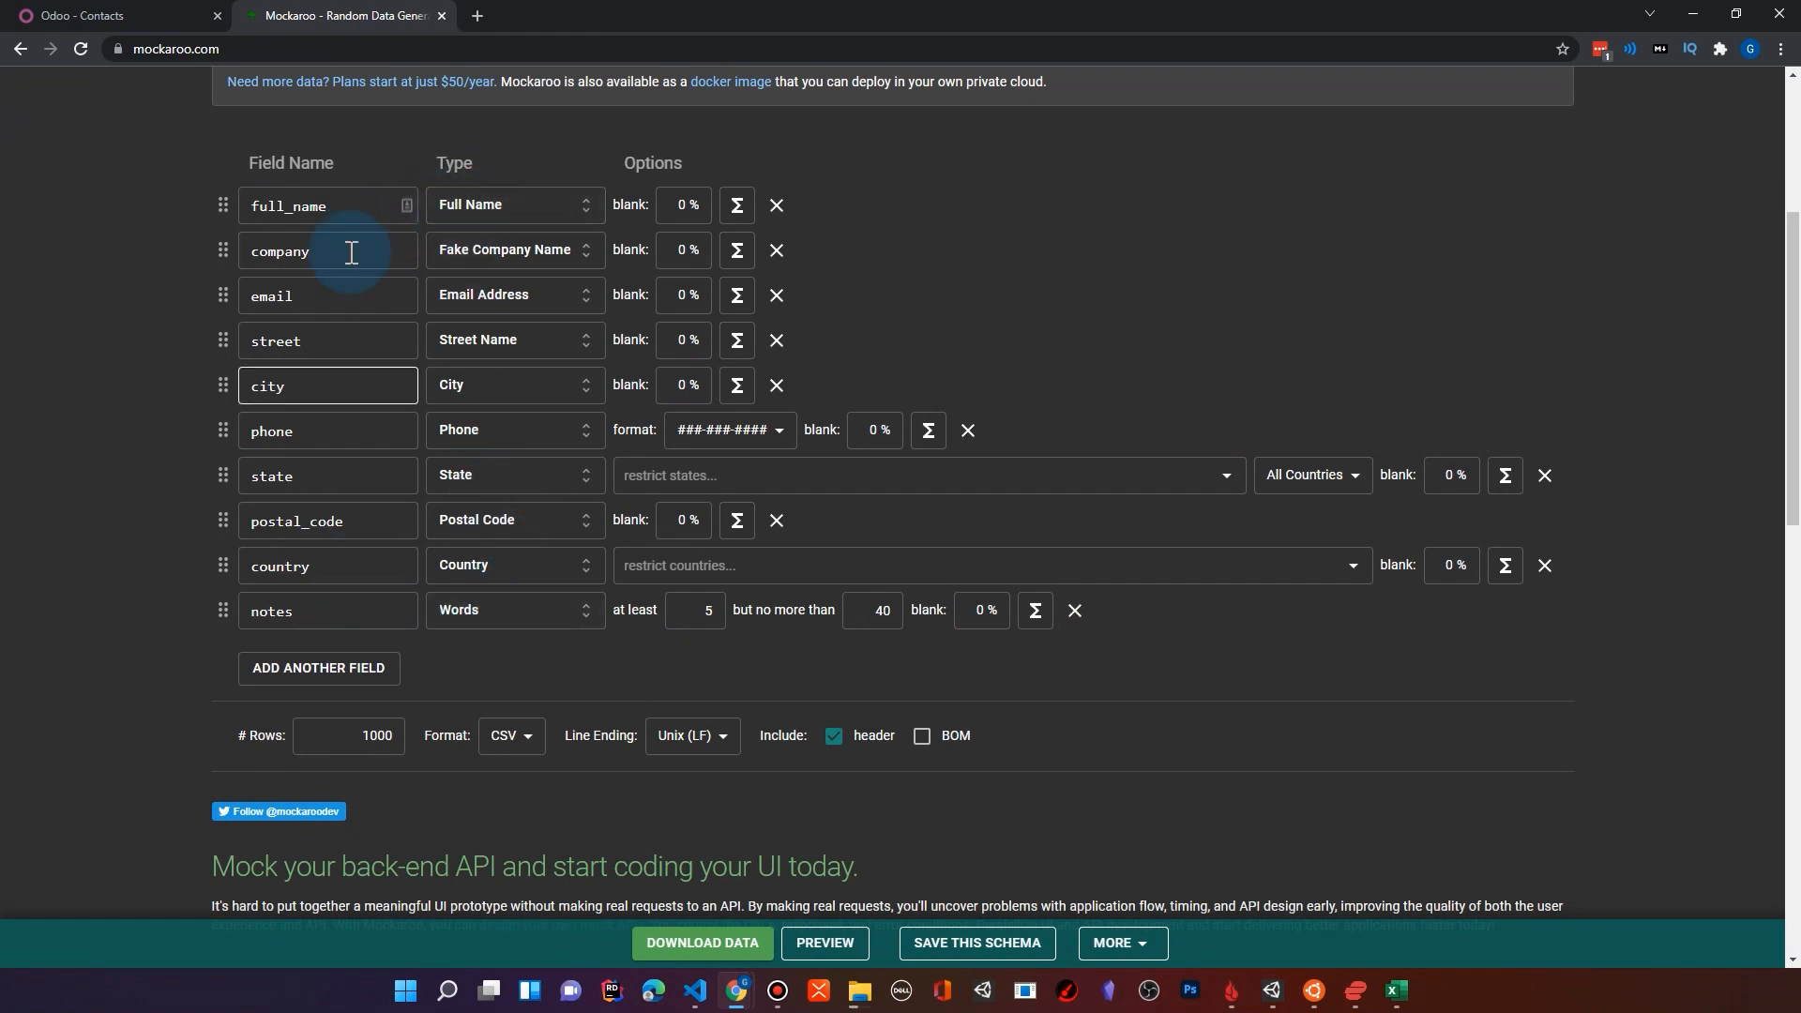
pyautogui.click(379, 516)
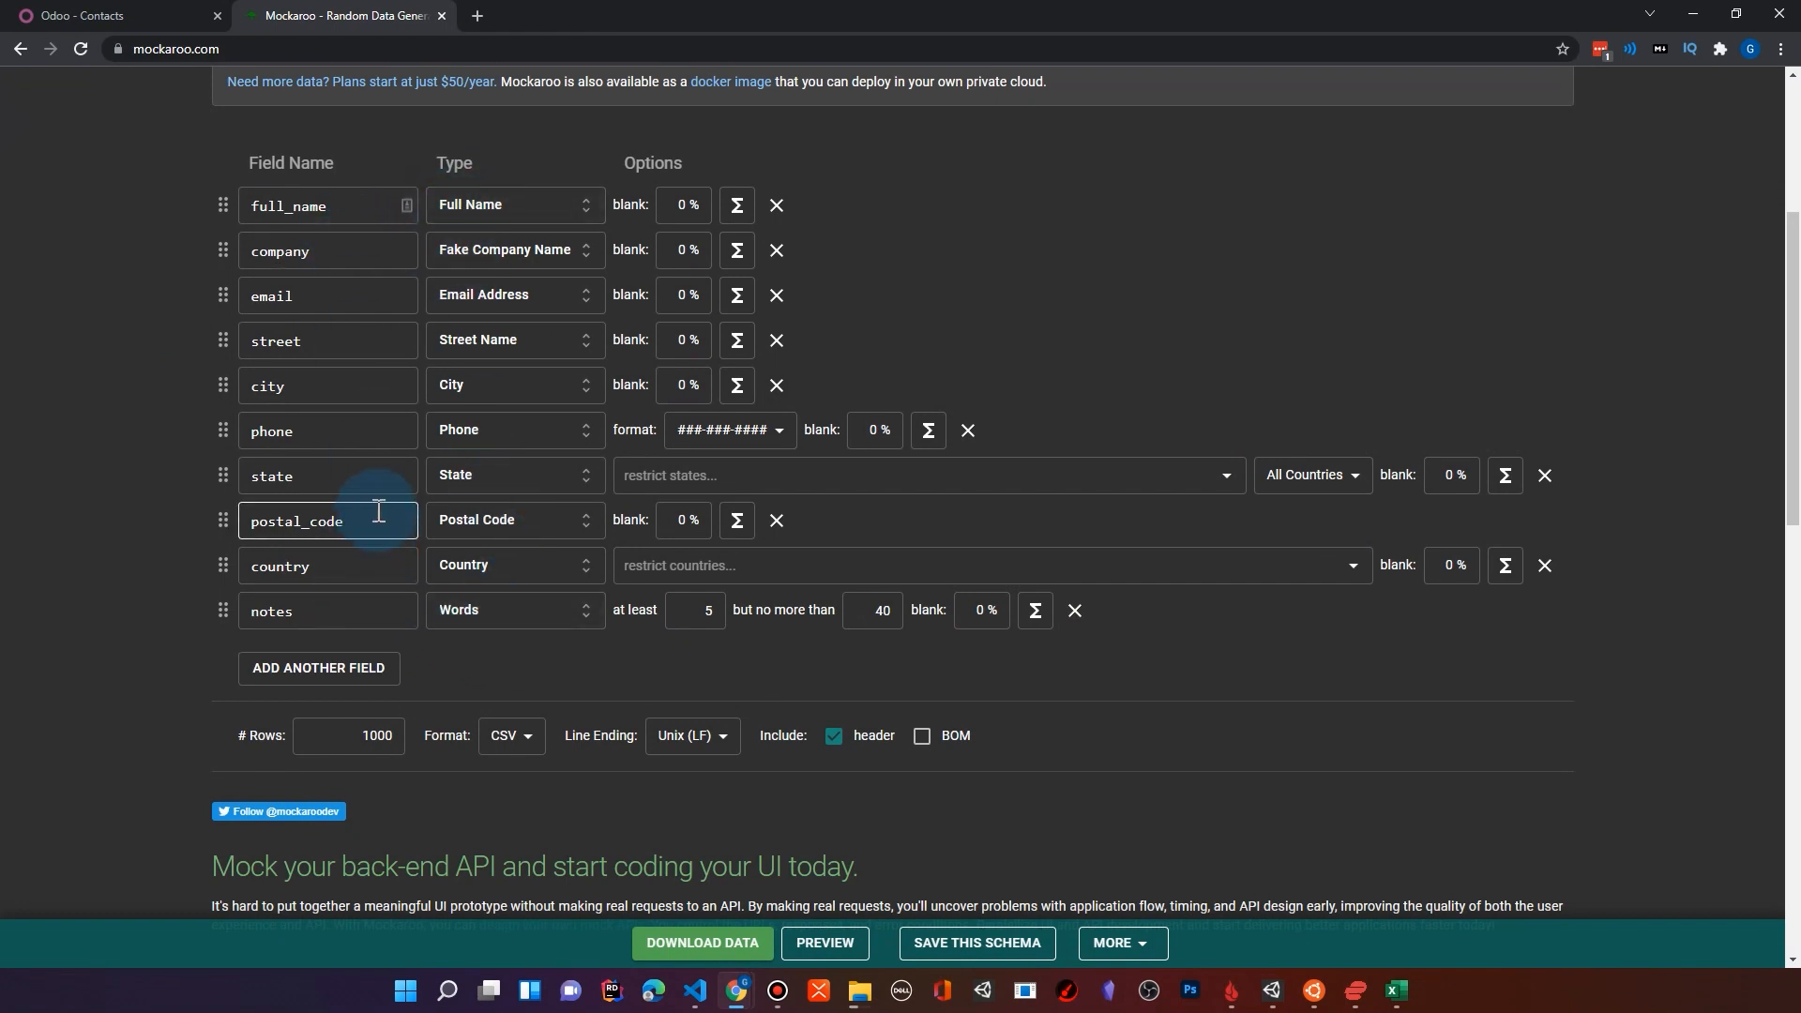
# Step: Set the number of rows to generate to 100
pyautogui.doubleClick(384, 735)
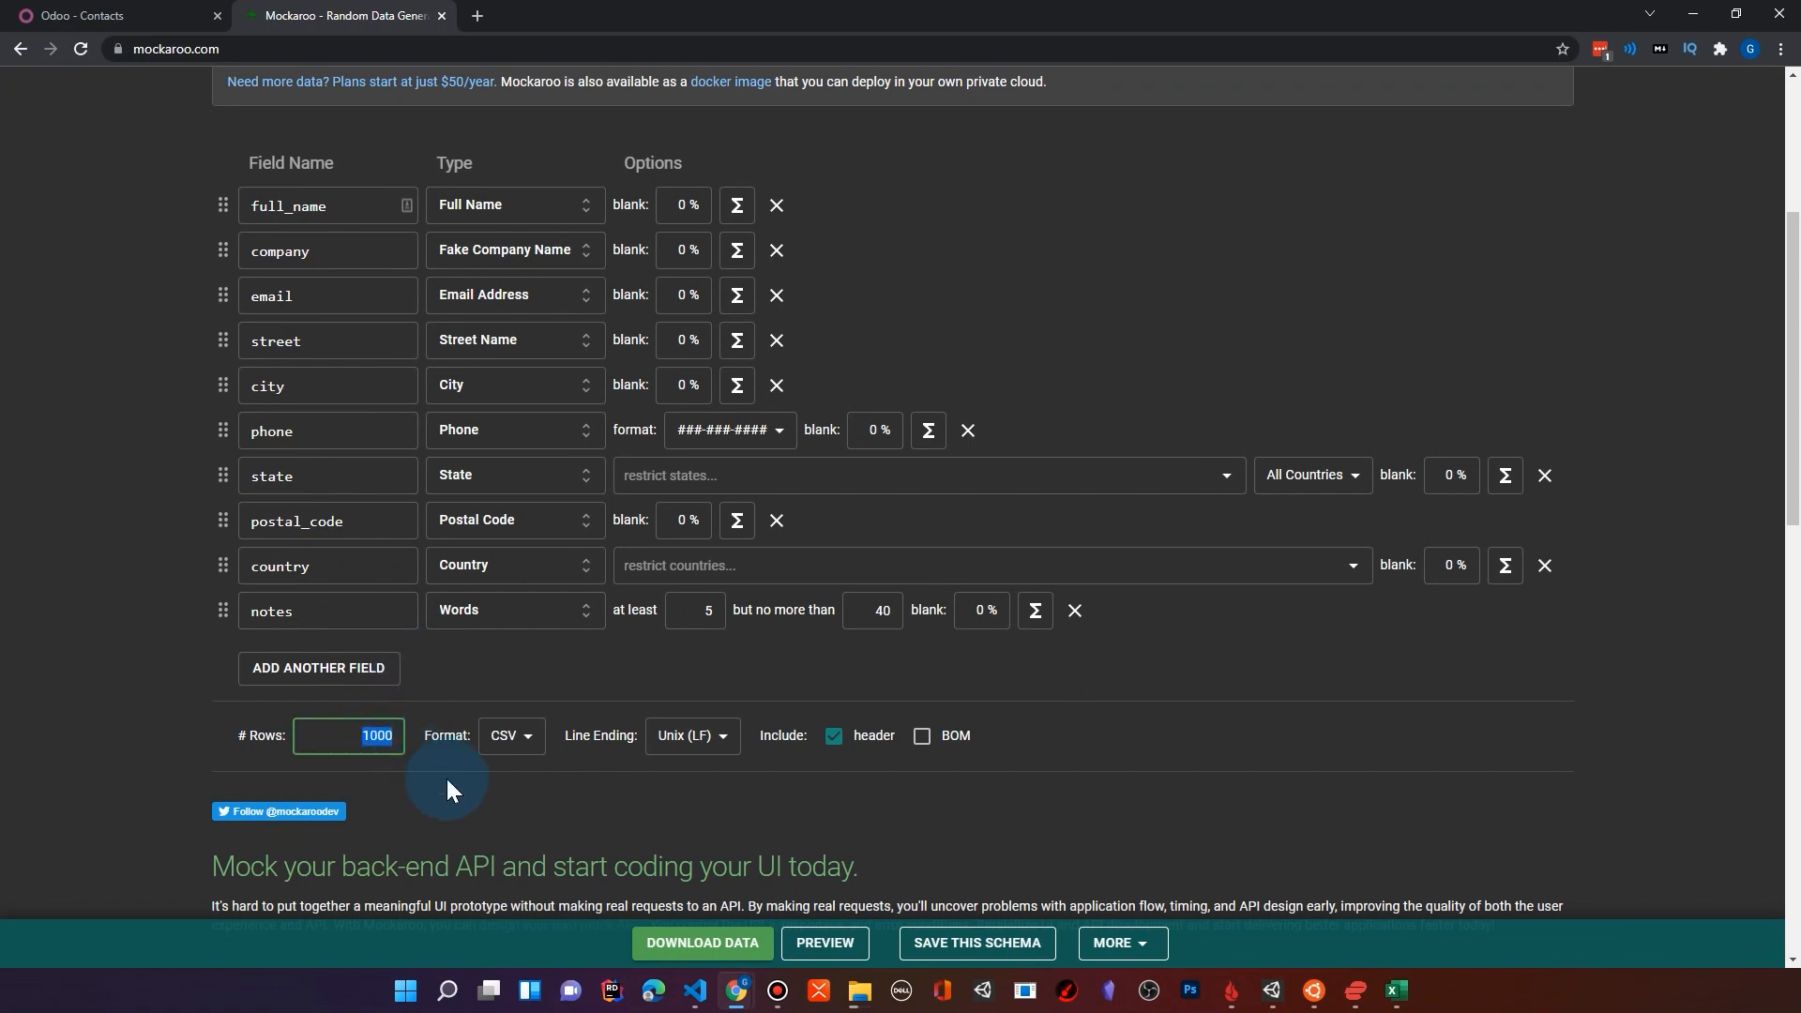
pyautogui.write('100')
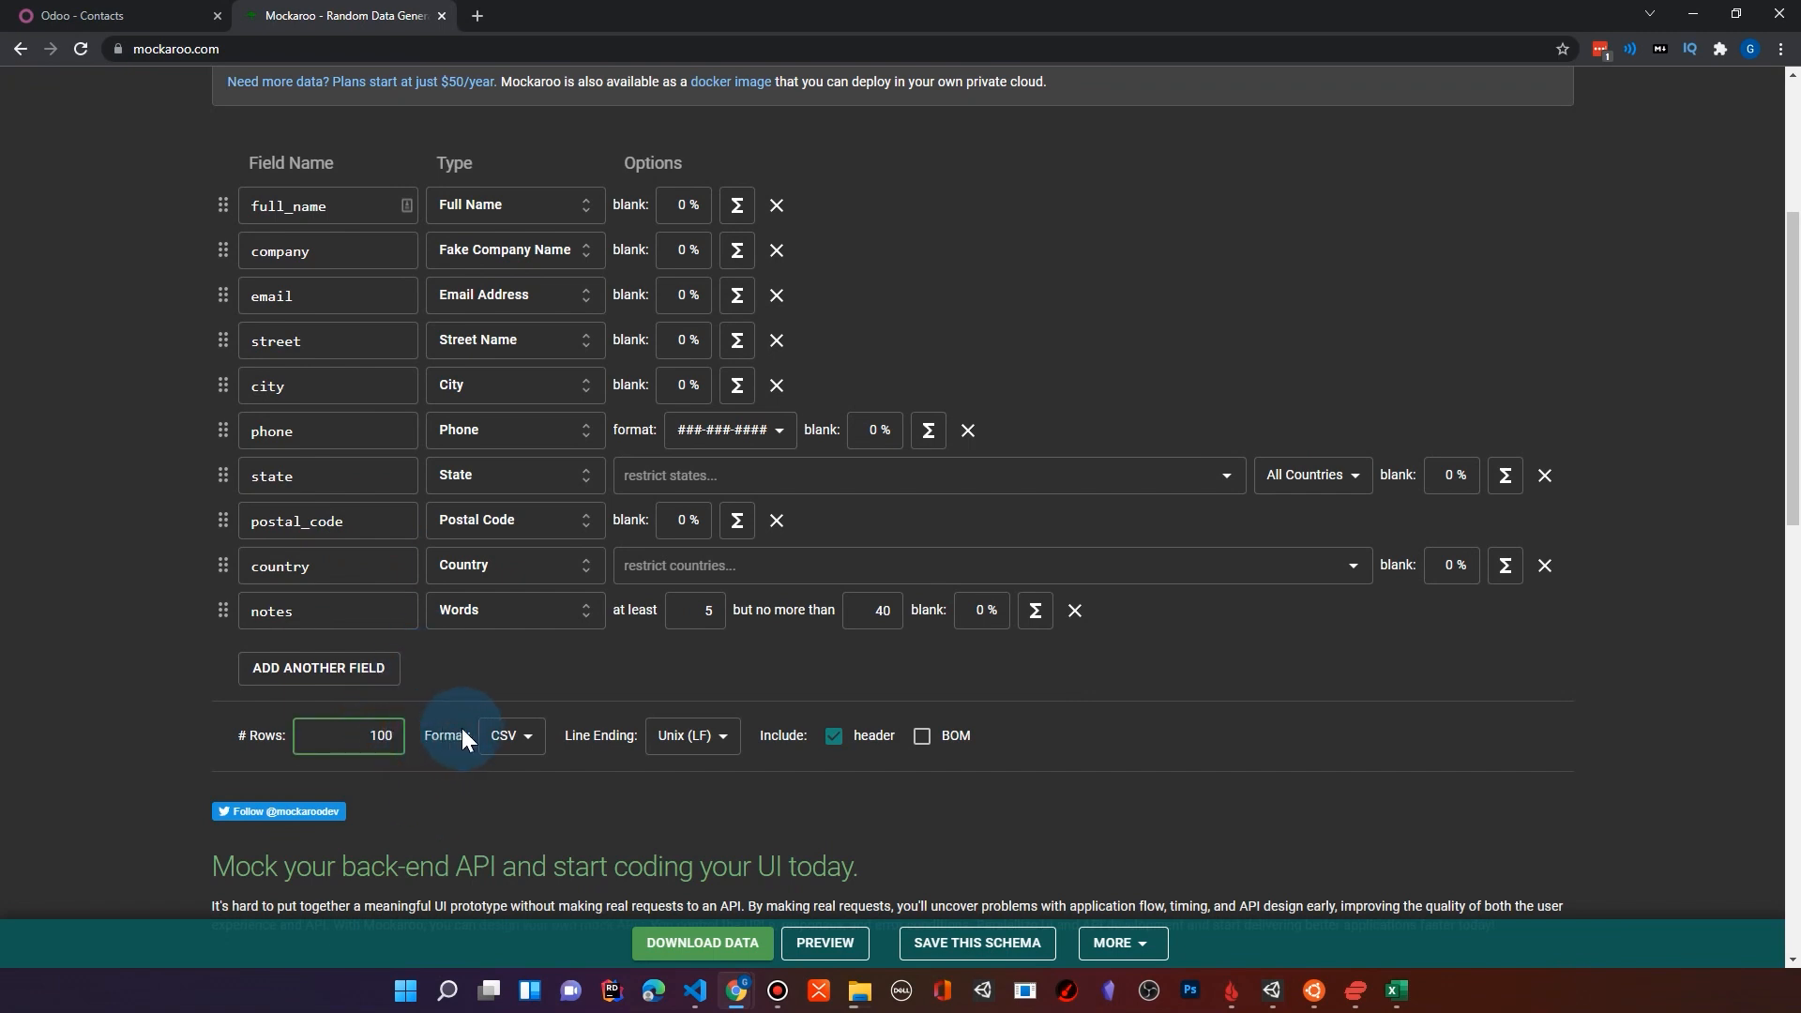
# Step: Add another field below notes, name it website, and set its type to URL
pyautogui.click(306, 673)
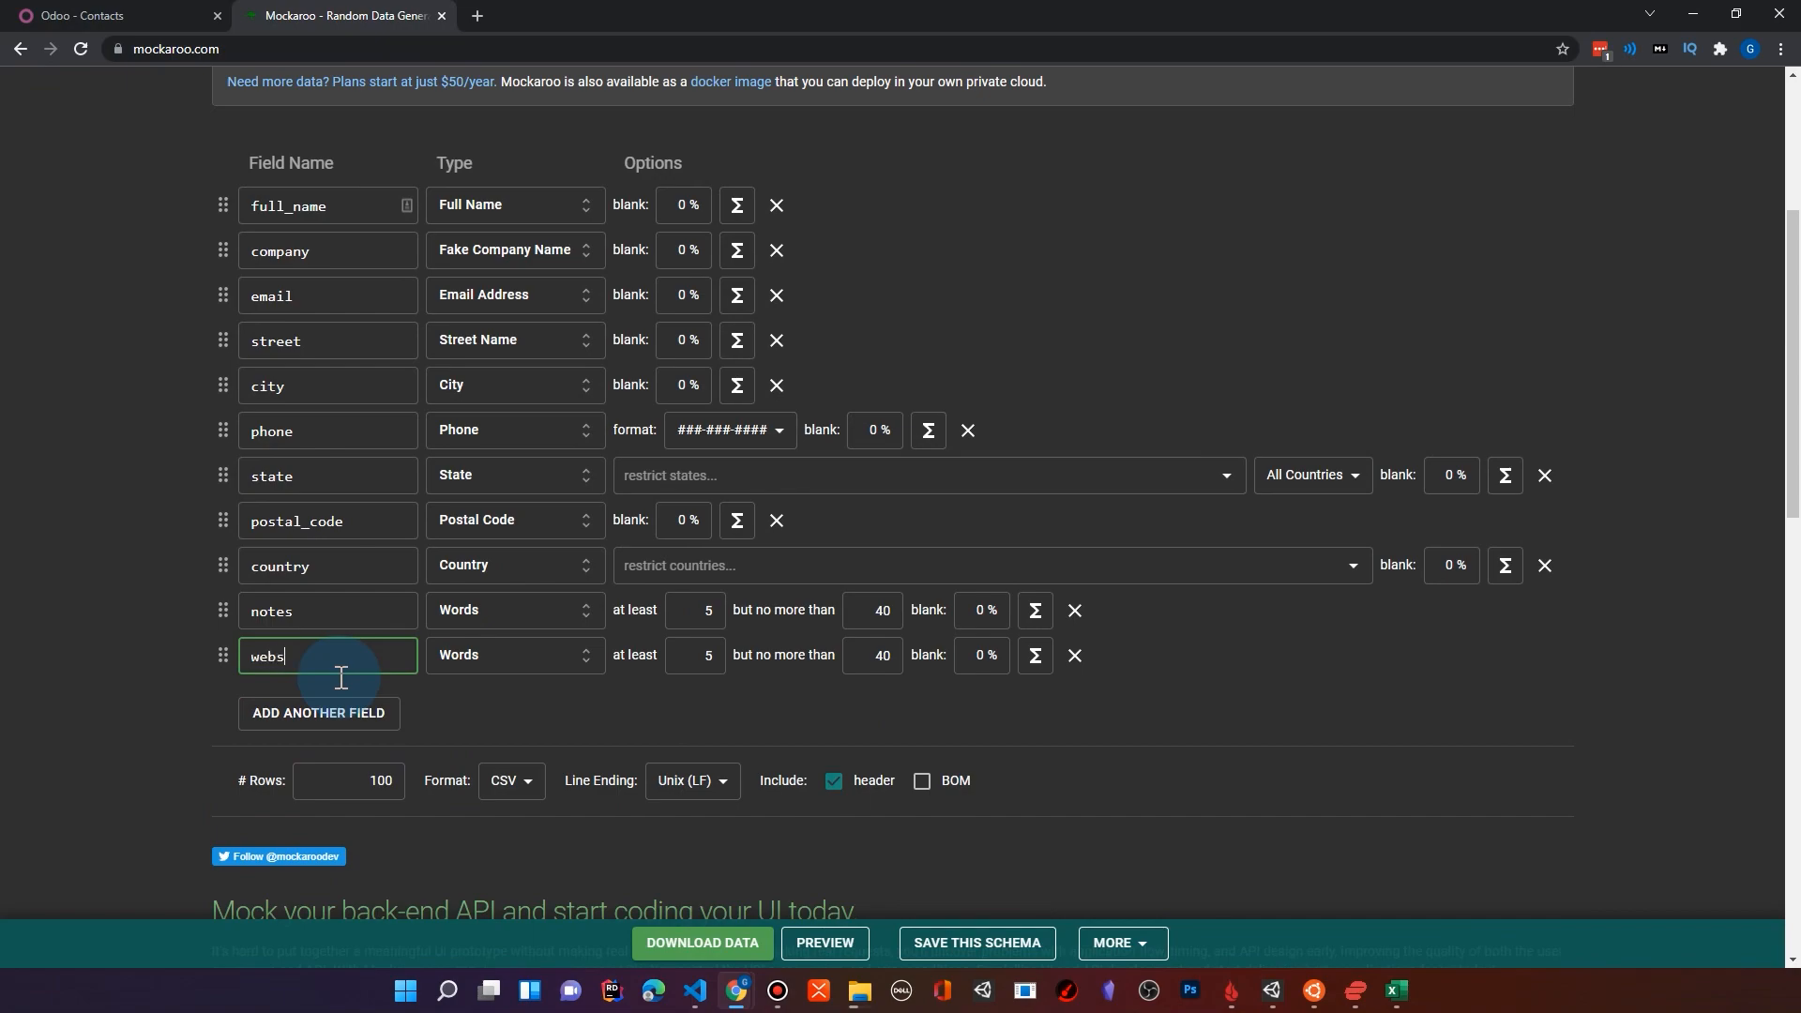
pyautogui.click(510, 656)
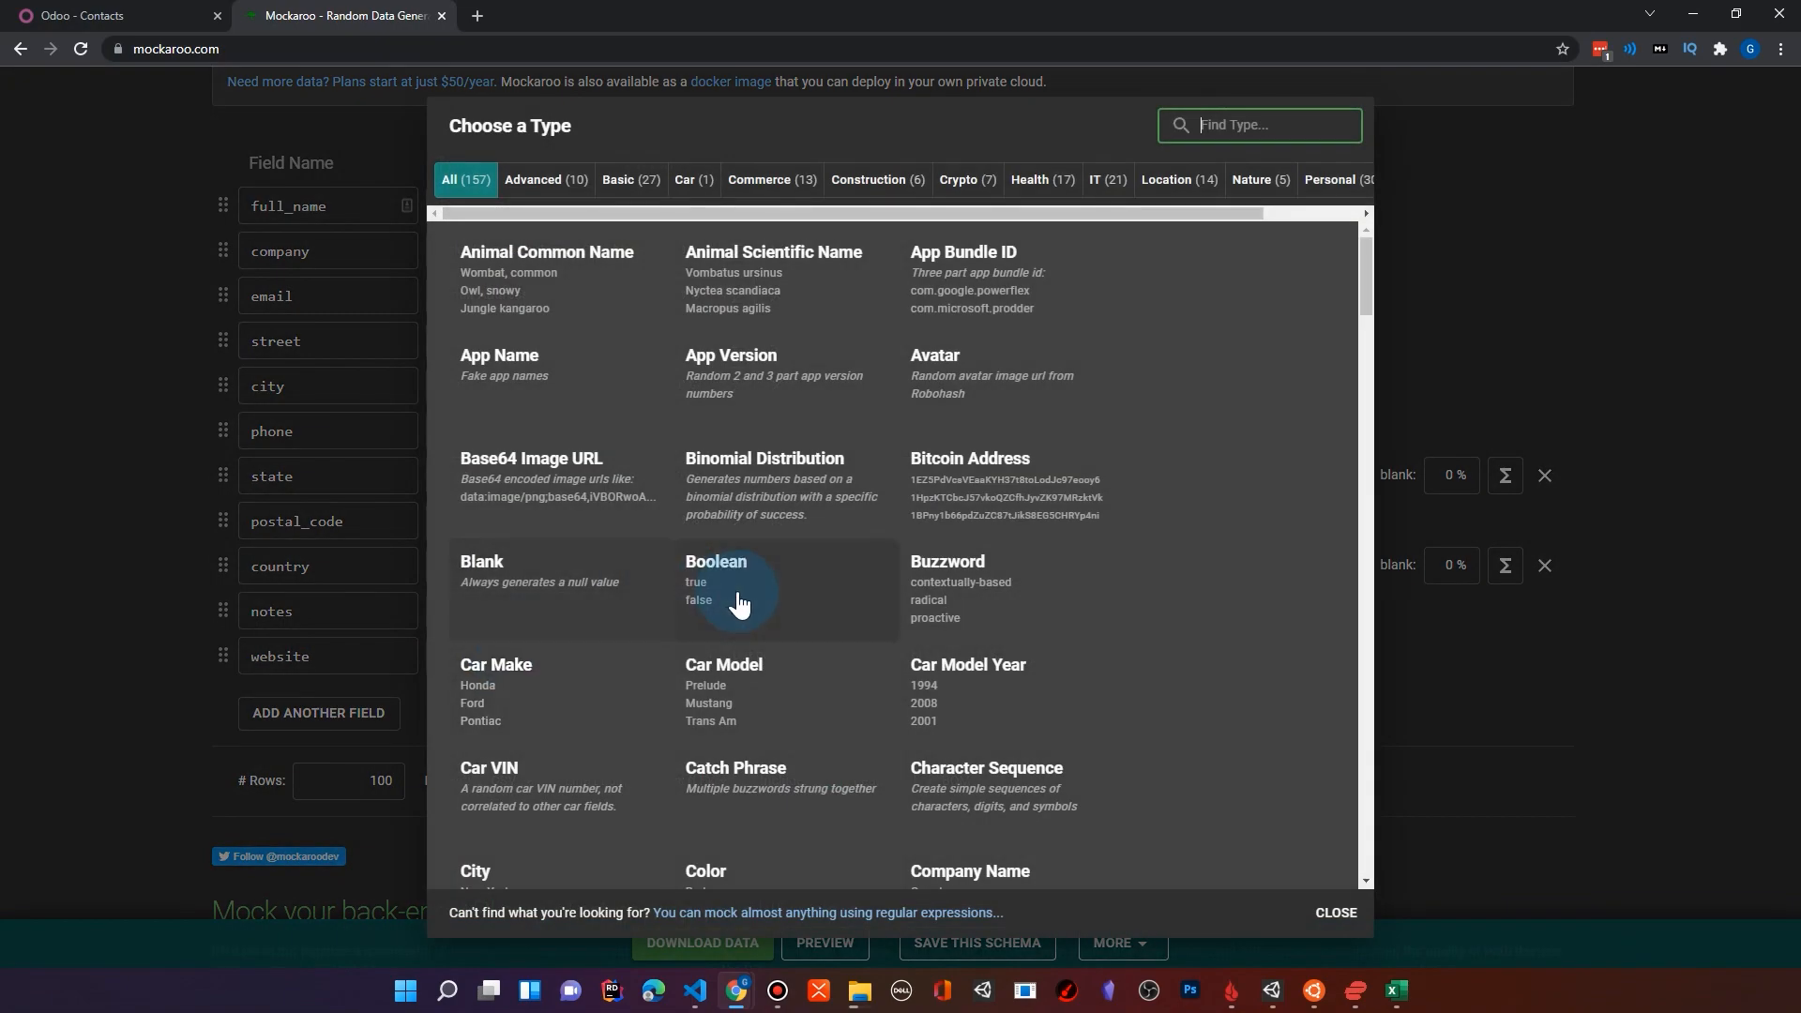
pyautogui.scroll(-5, 816, 600)
pyautogui.scroll(-20, 882, 629)
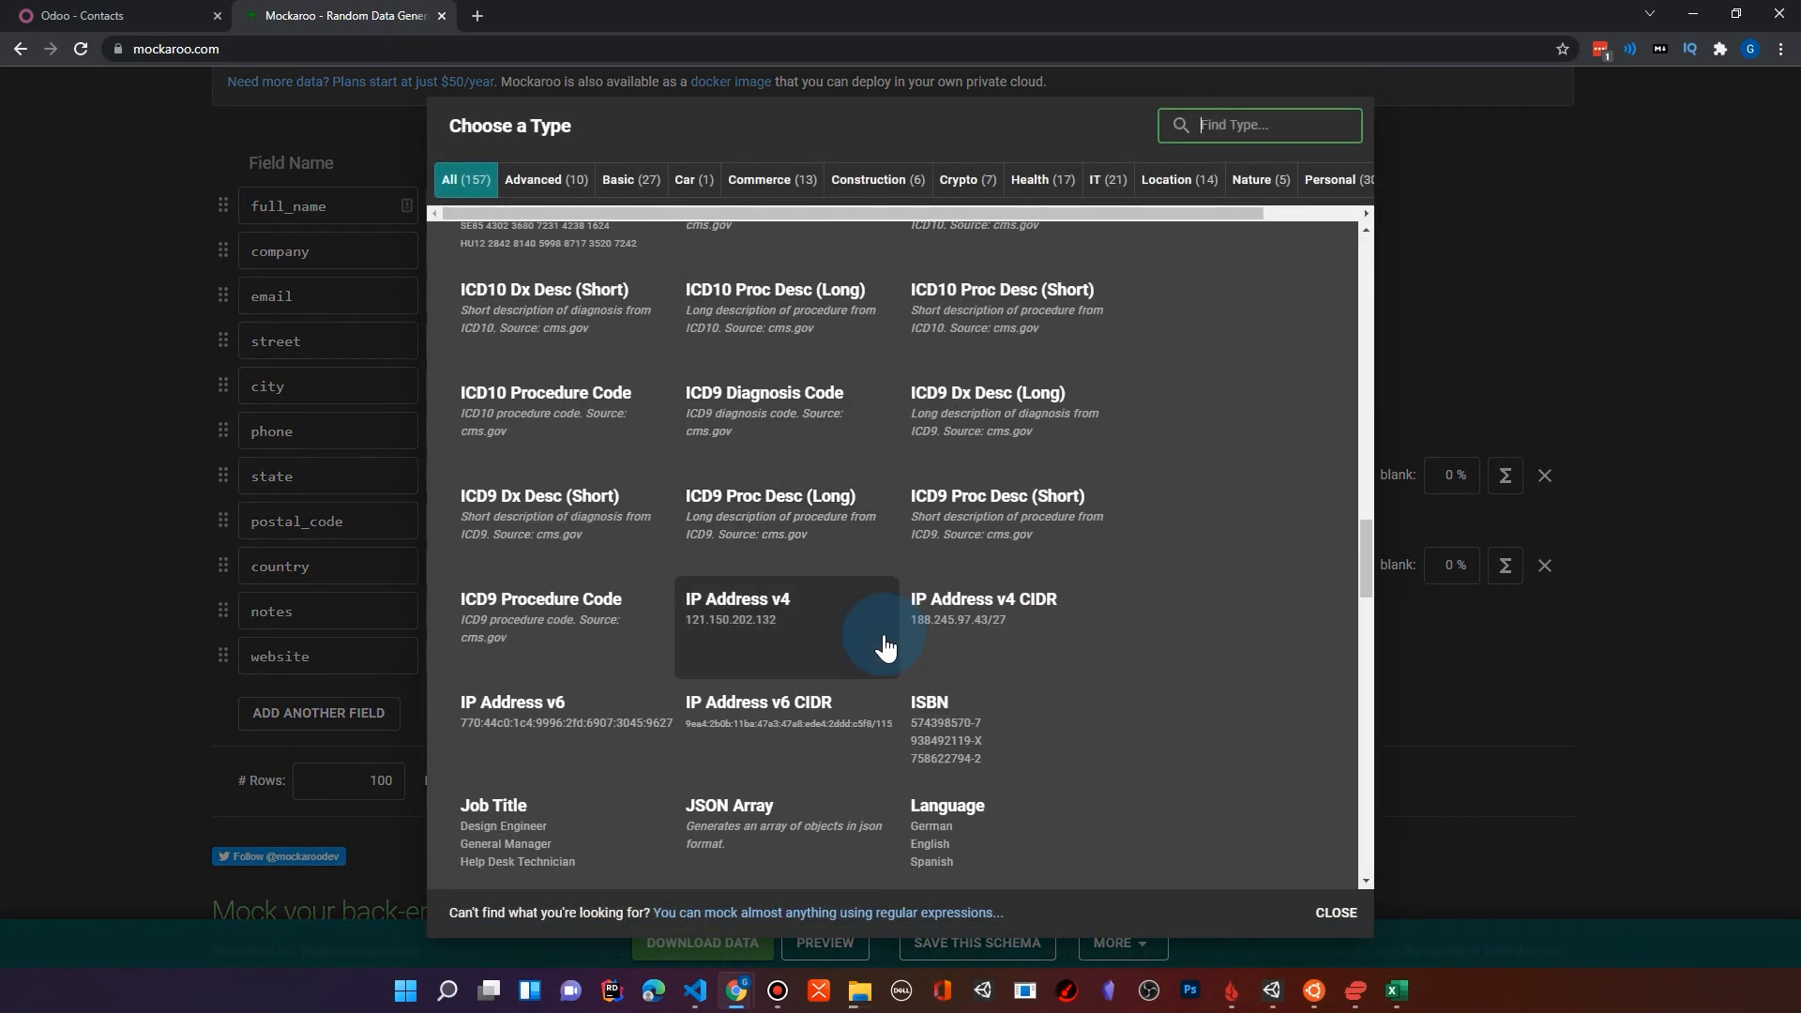
pyautogui.scroll(-12, 877, 659)
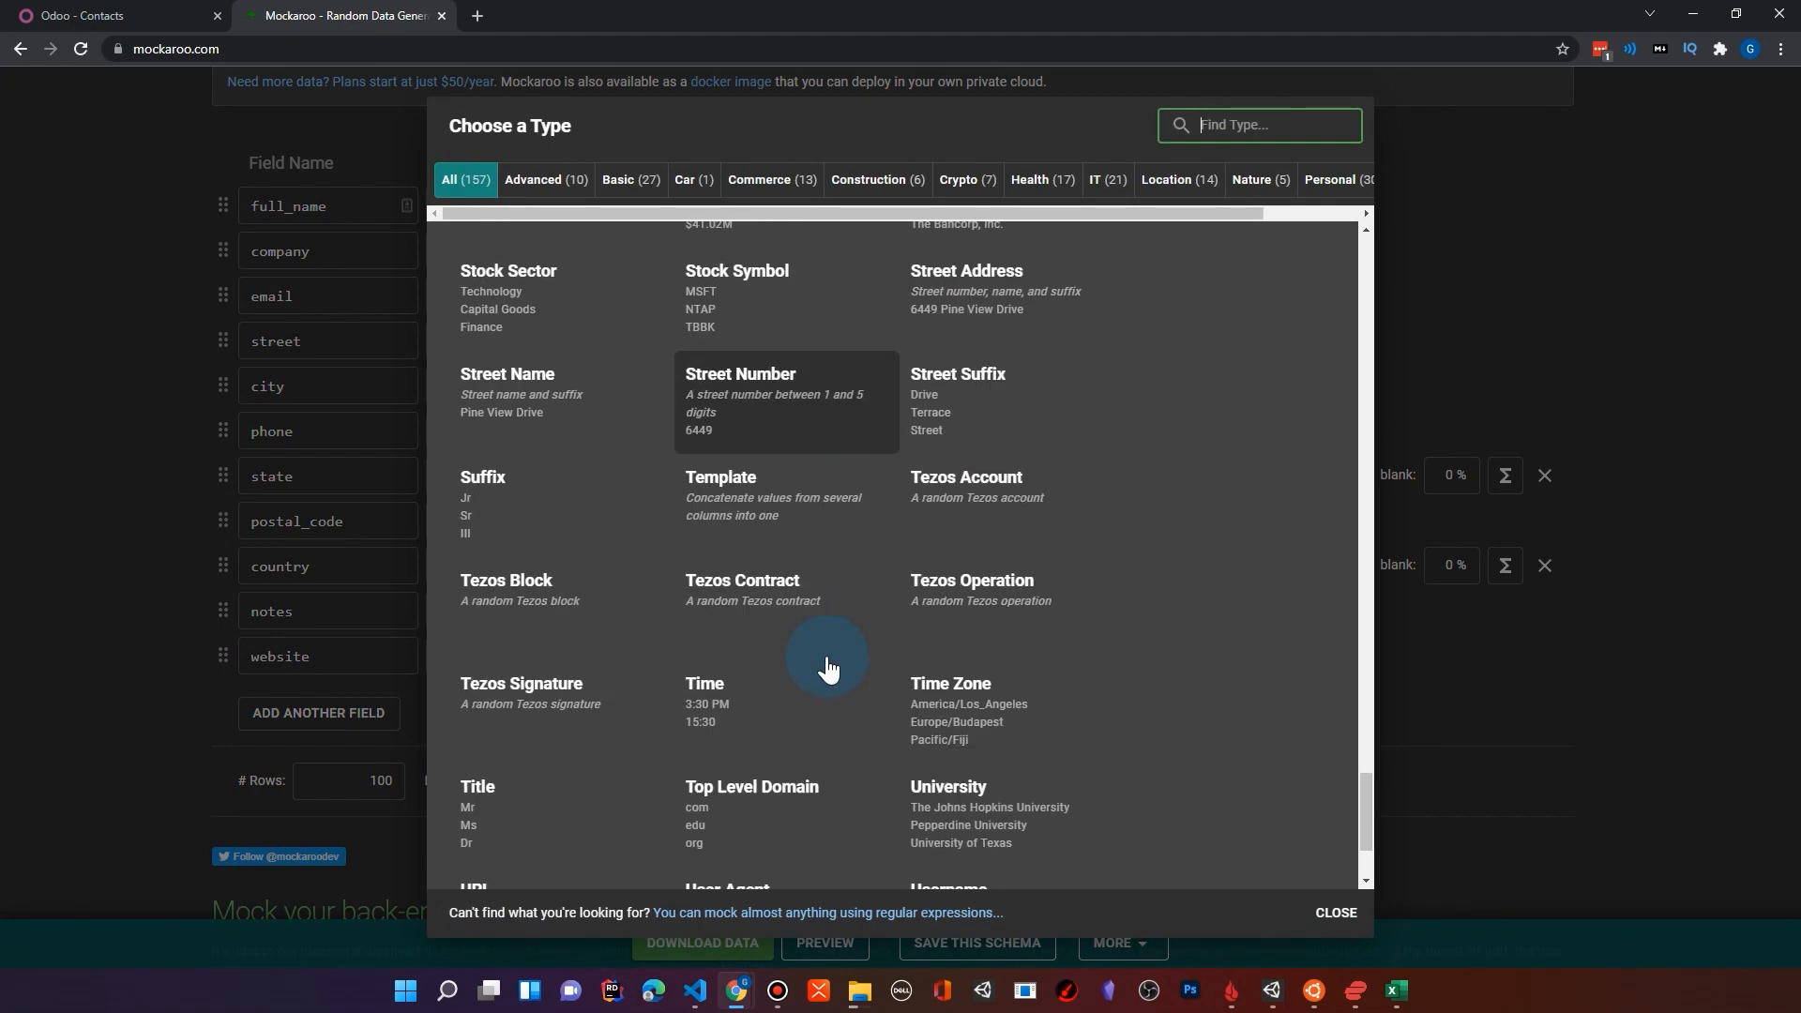
pyautogui.scroll(-1, 718, 675)
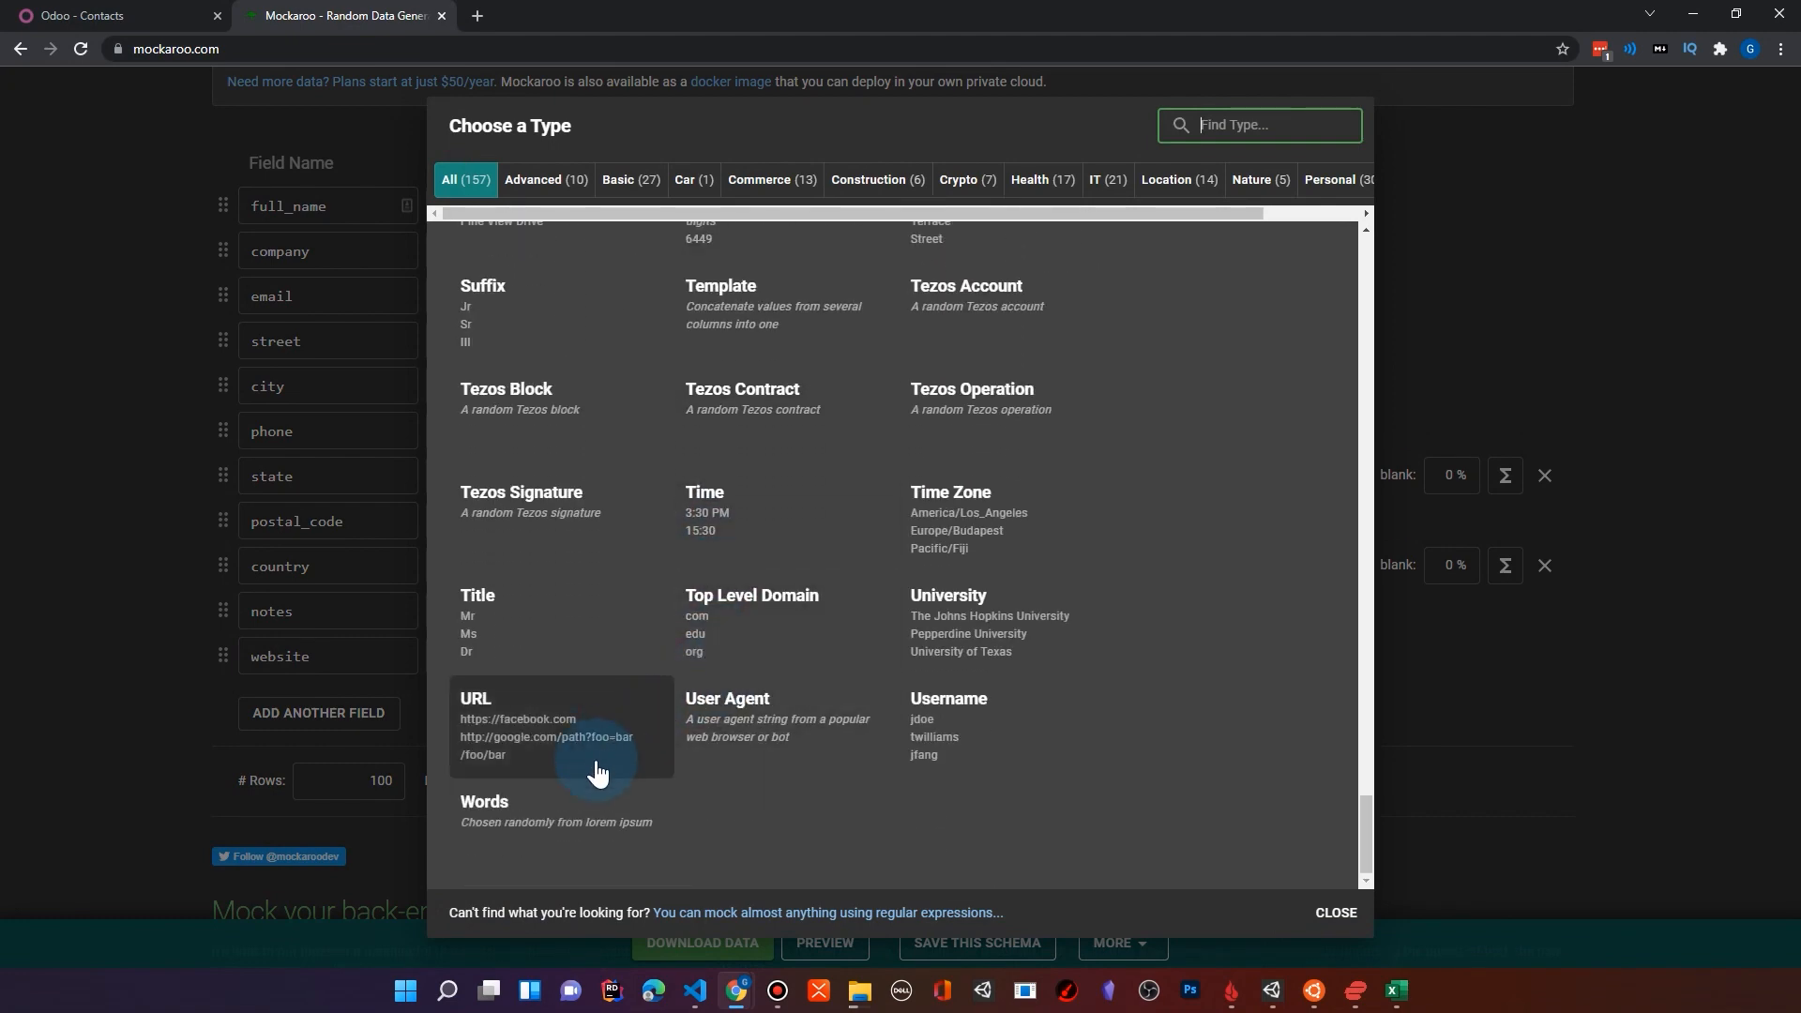
pyautogui.click(530, 737)
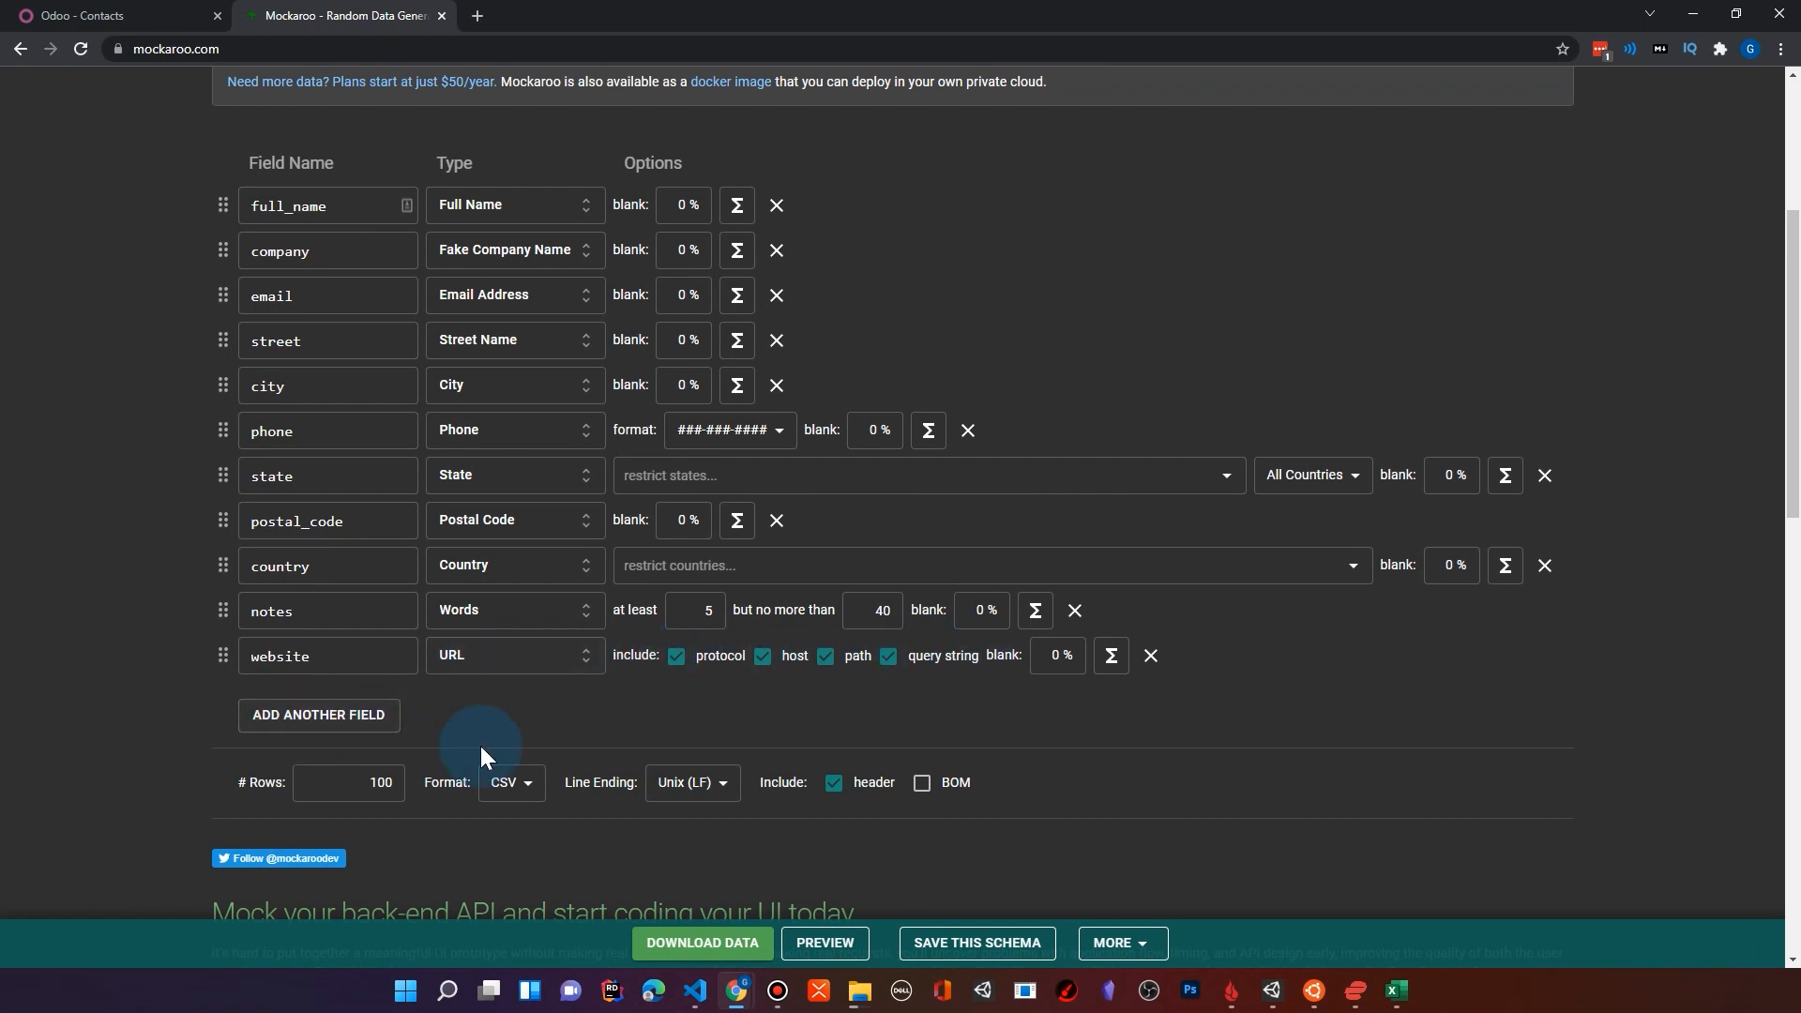
# Step: Download the generated data as a CSV file and open the downloaded file in Excel
pyautogui.click(722, 942)
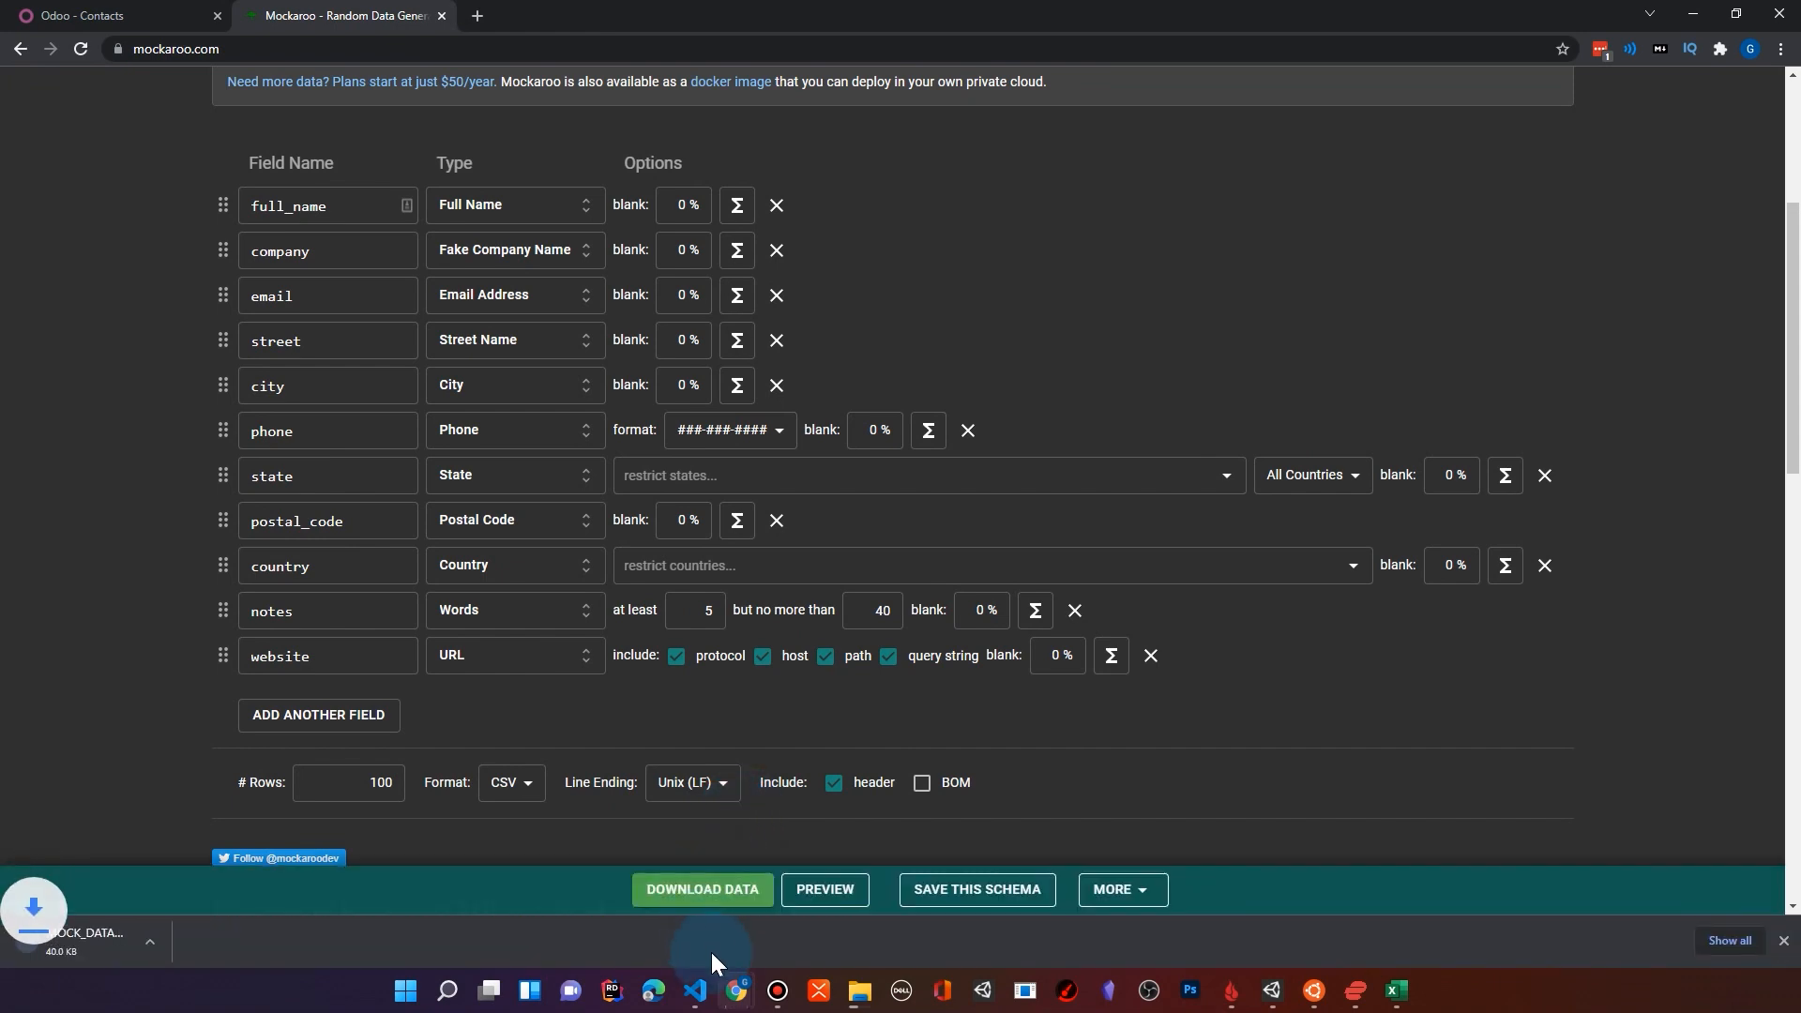
pyautogui.click(89, 946)
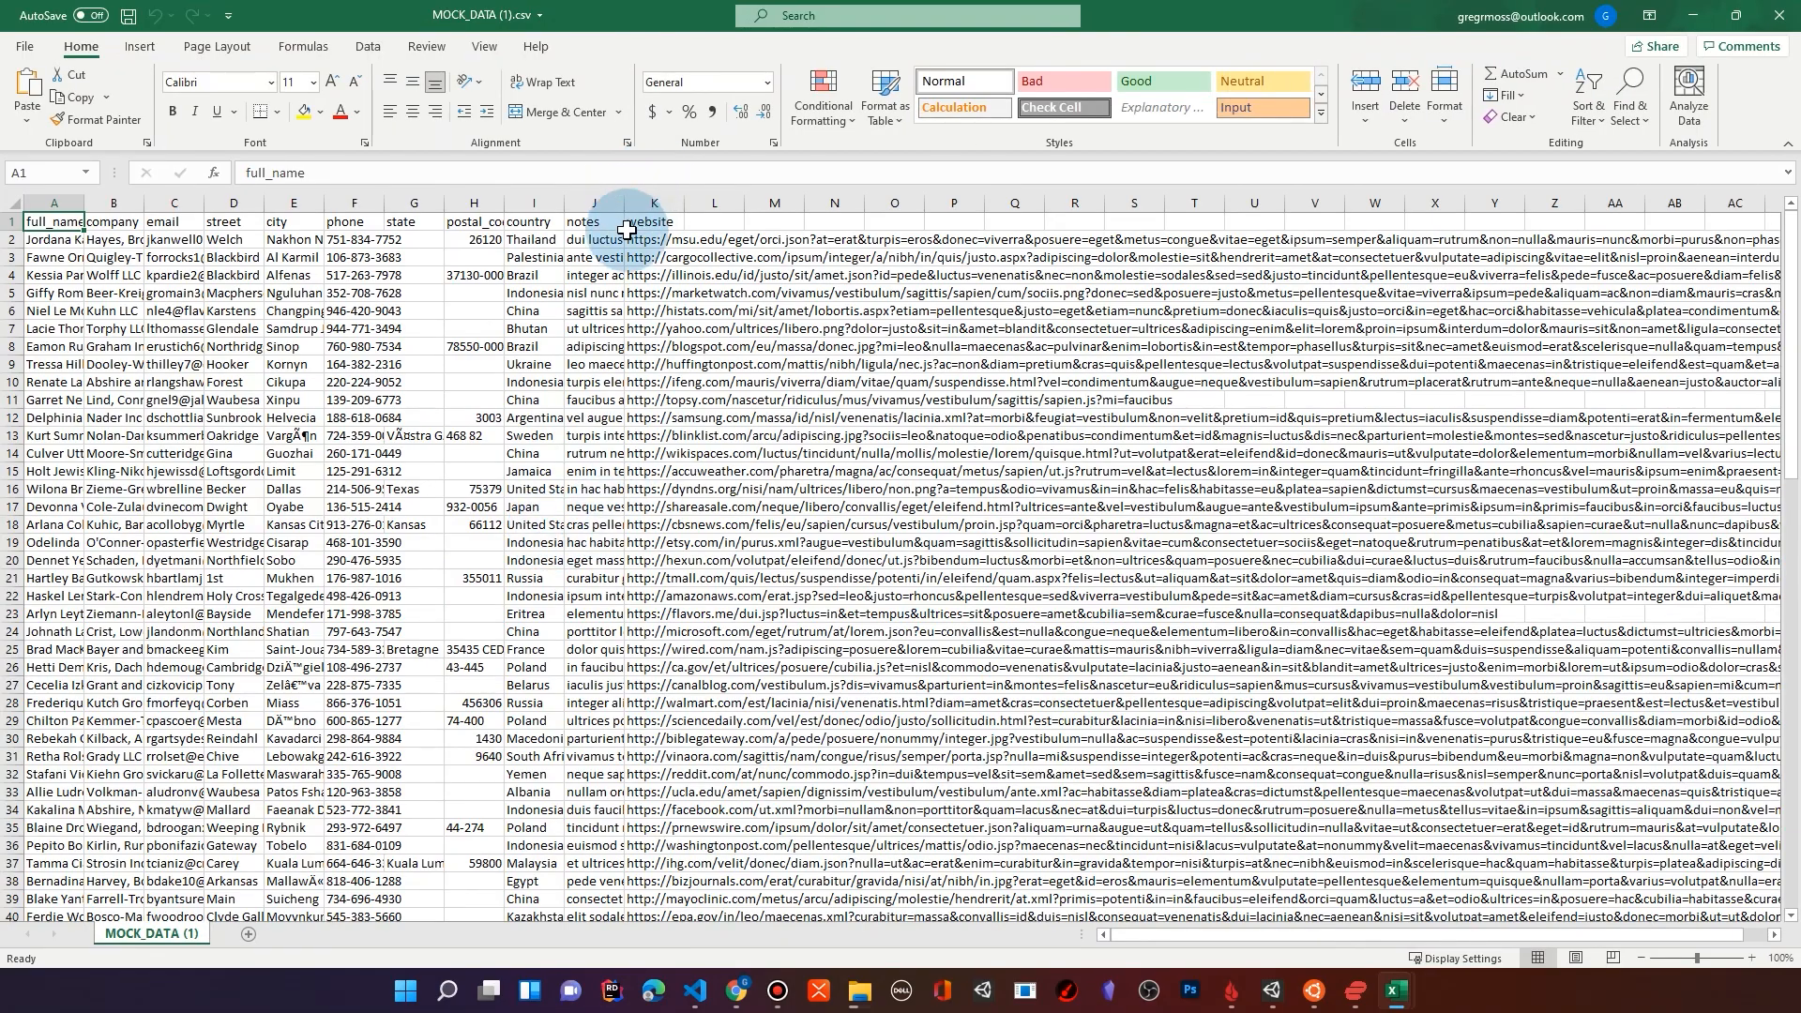
# Step: Widen the notes, country, postal_code and state columns so their contents are readable
pyautogui.moveTo(624, 204); pyautogui.dragTo(1670, 208)
pyautogui.moveTo(566, 203); pyautogui.dragTo(1037, 208)
pyautogui.moveTo(515, 210); pyautogui.dragTo(697, 208)
pyautogui.moveTo(445, 213); pyautogui.dragTo(555, 207)
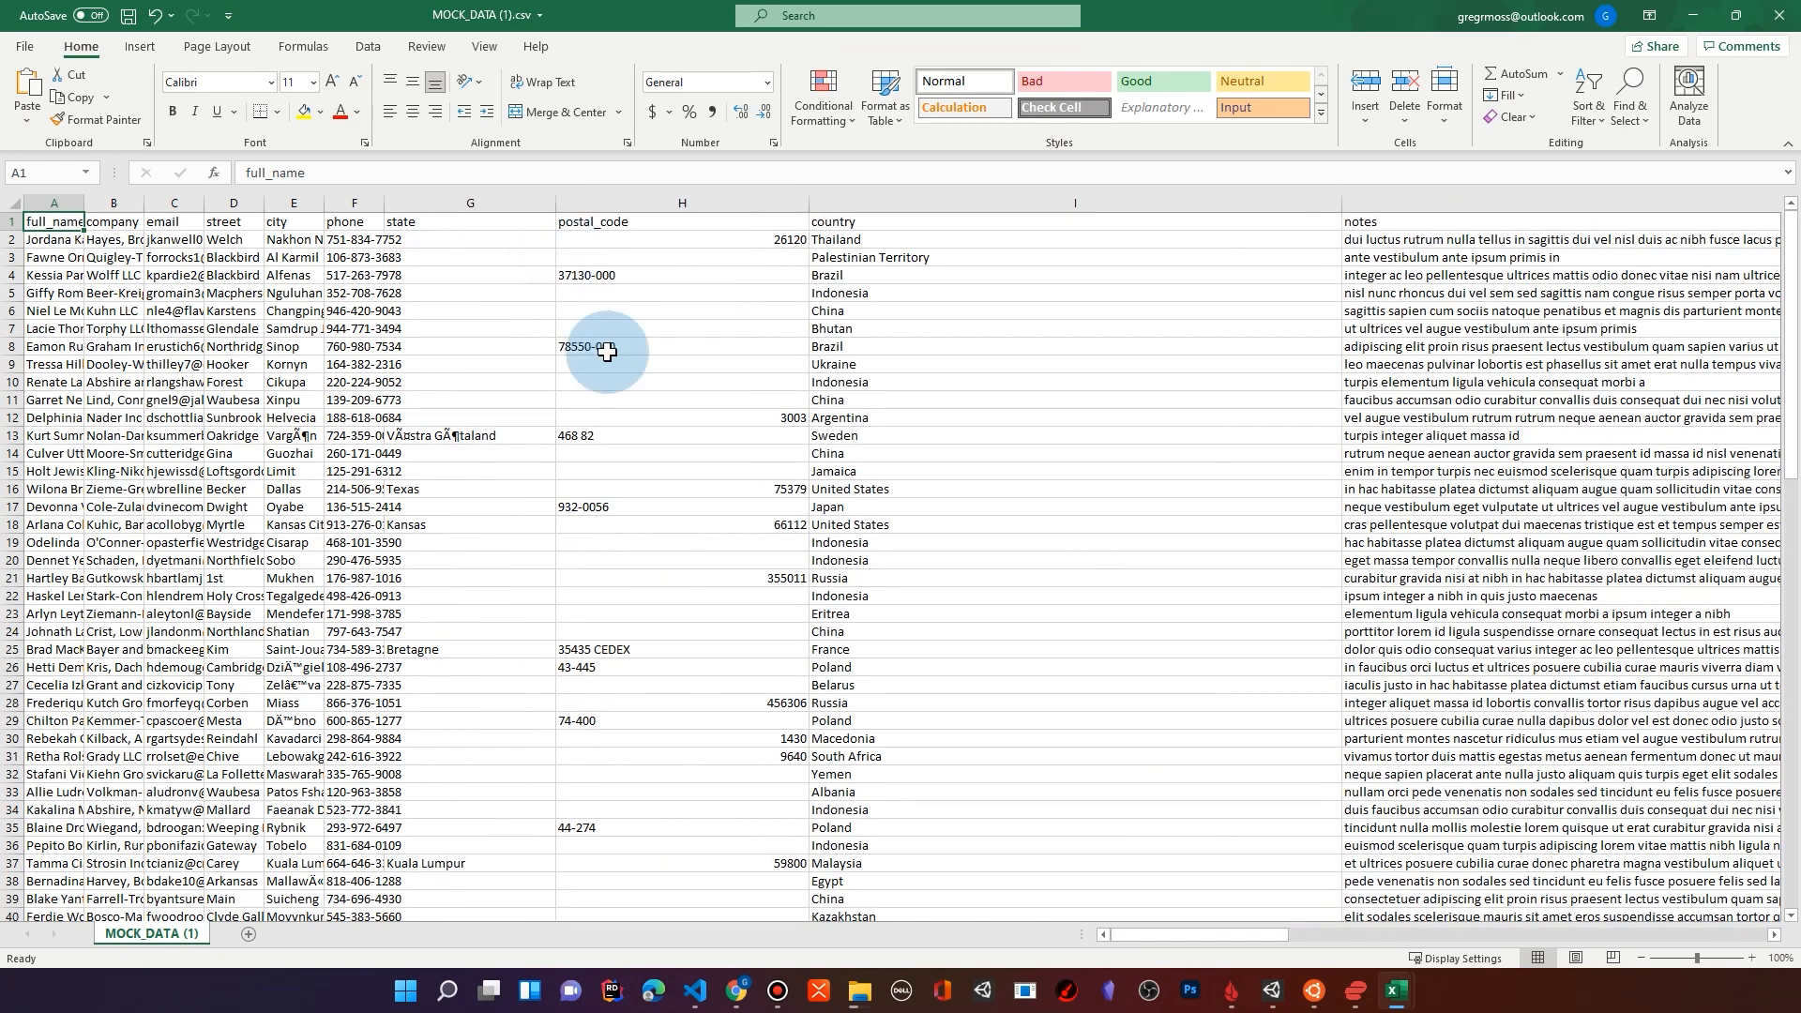
# Step: Look through the rows down to the end of the data and widen the phone and city columns
pyautogui.scroll(-3, 622, 653)
pyautogui.scroll(-13, 622, 653)
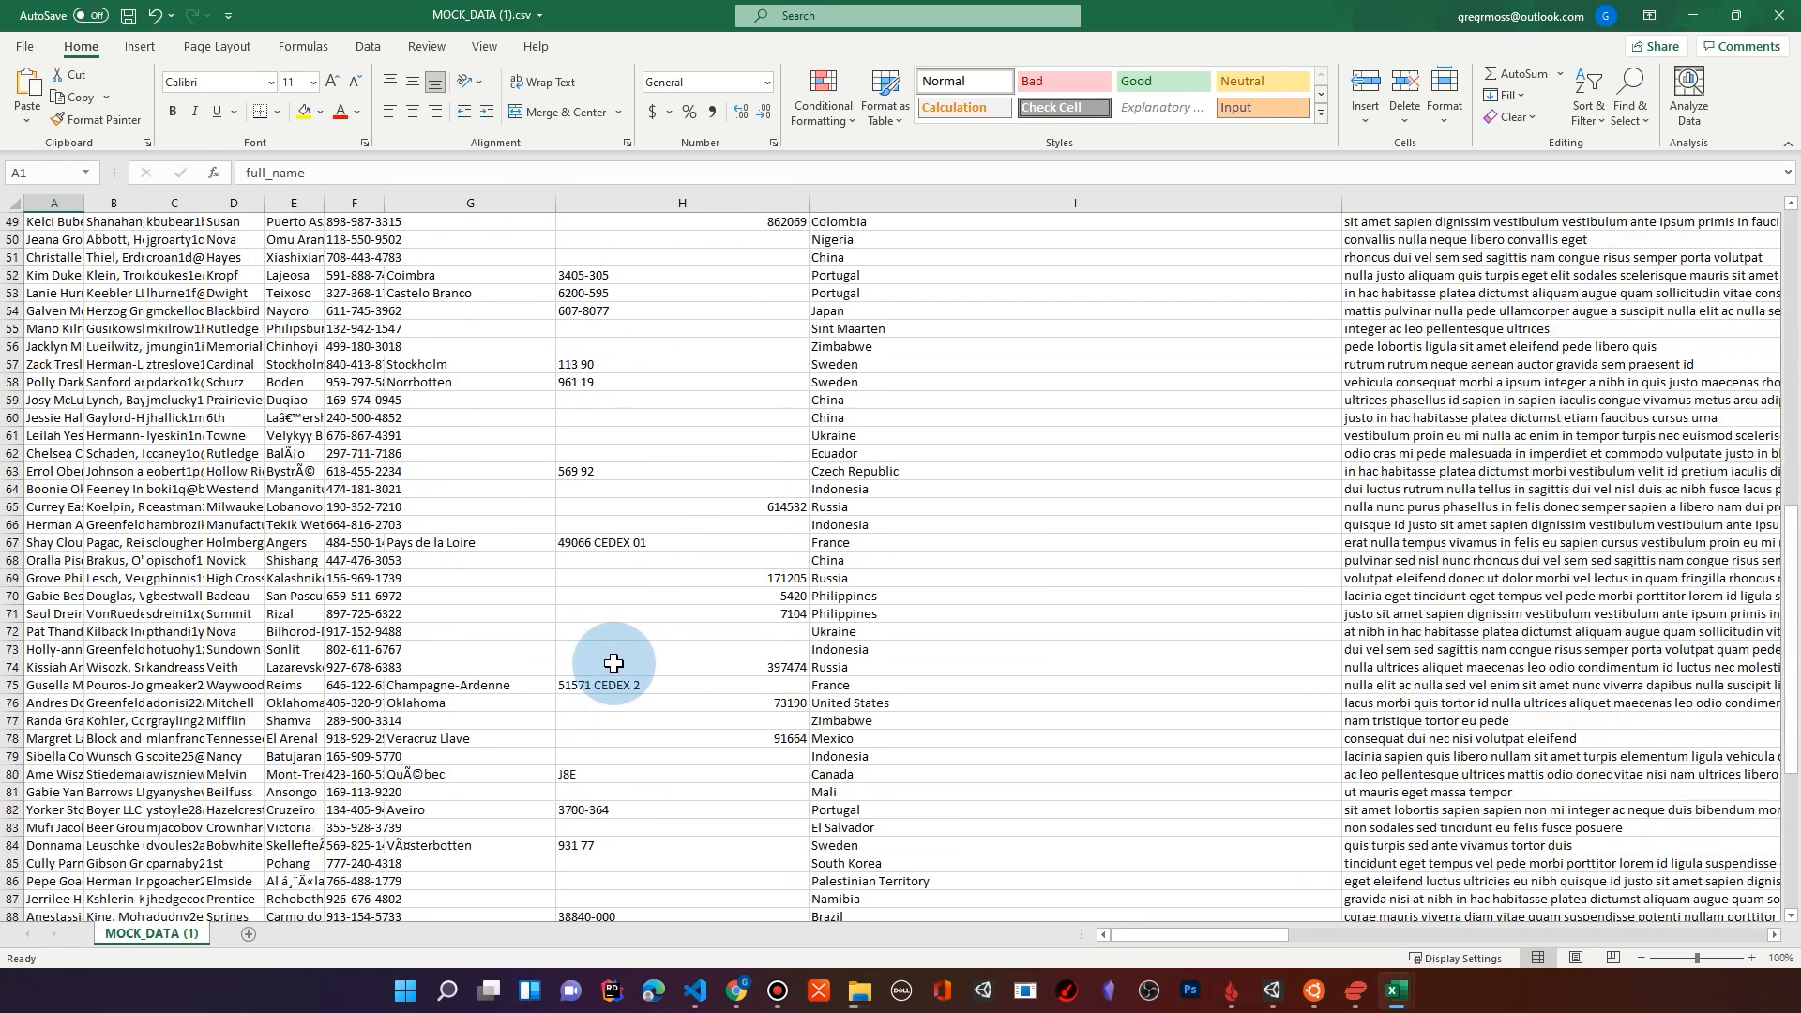
pyautogui.moveTo(385, 202); pyautogui.dragTo(549, 210)
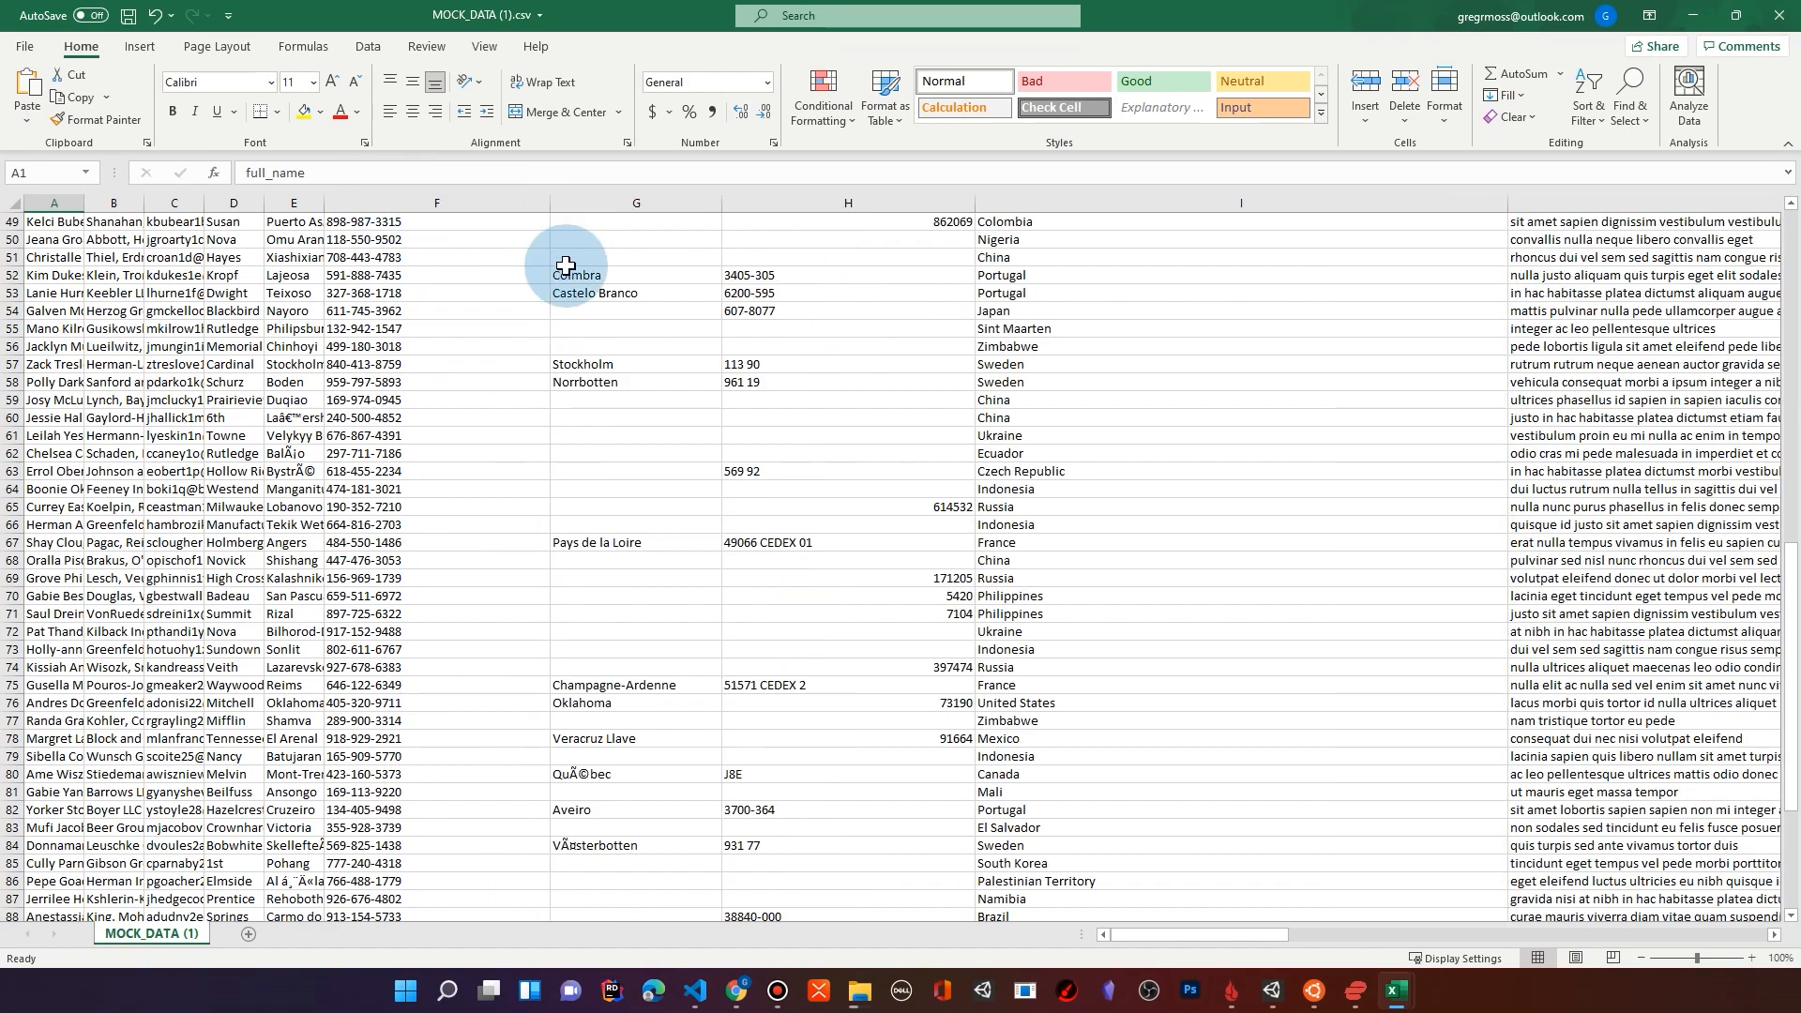
pyautogui.scroll(-2, 776, 561)
pyautogui.scroll(-11, 776, 561)
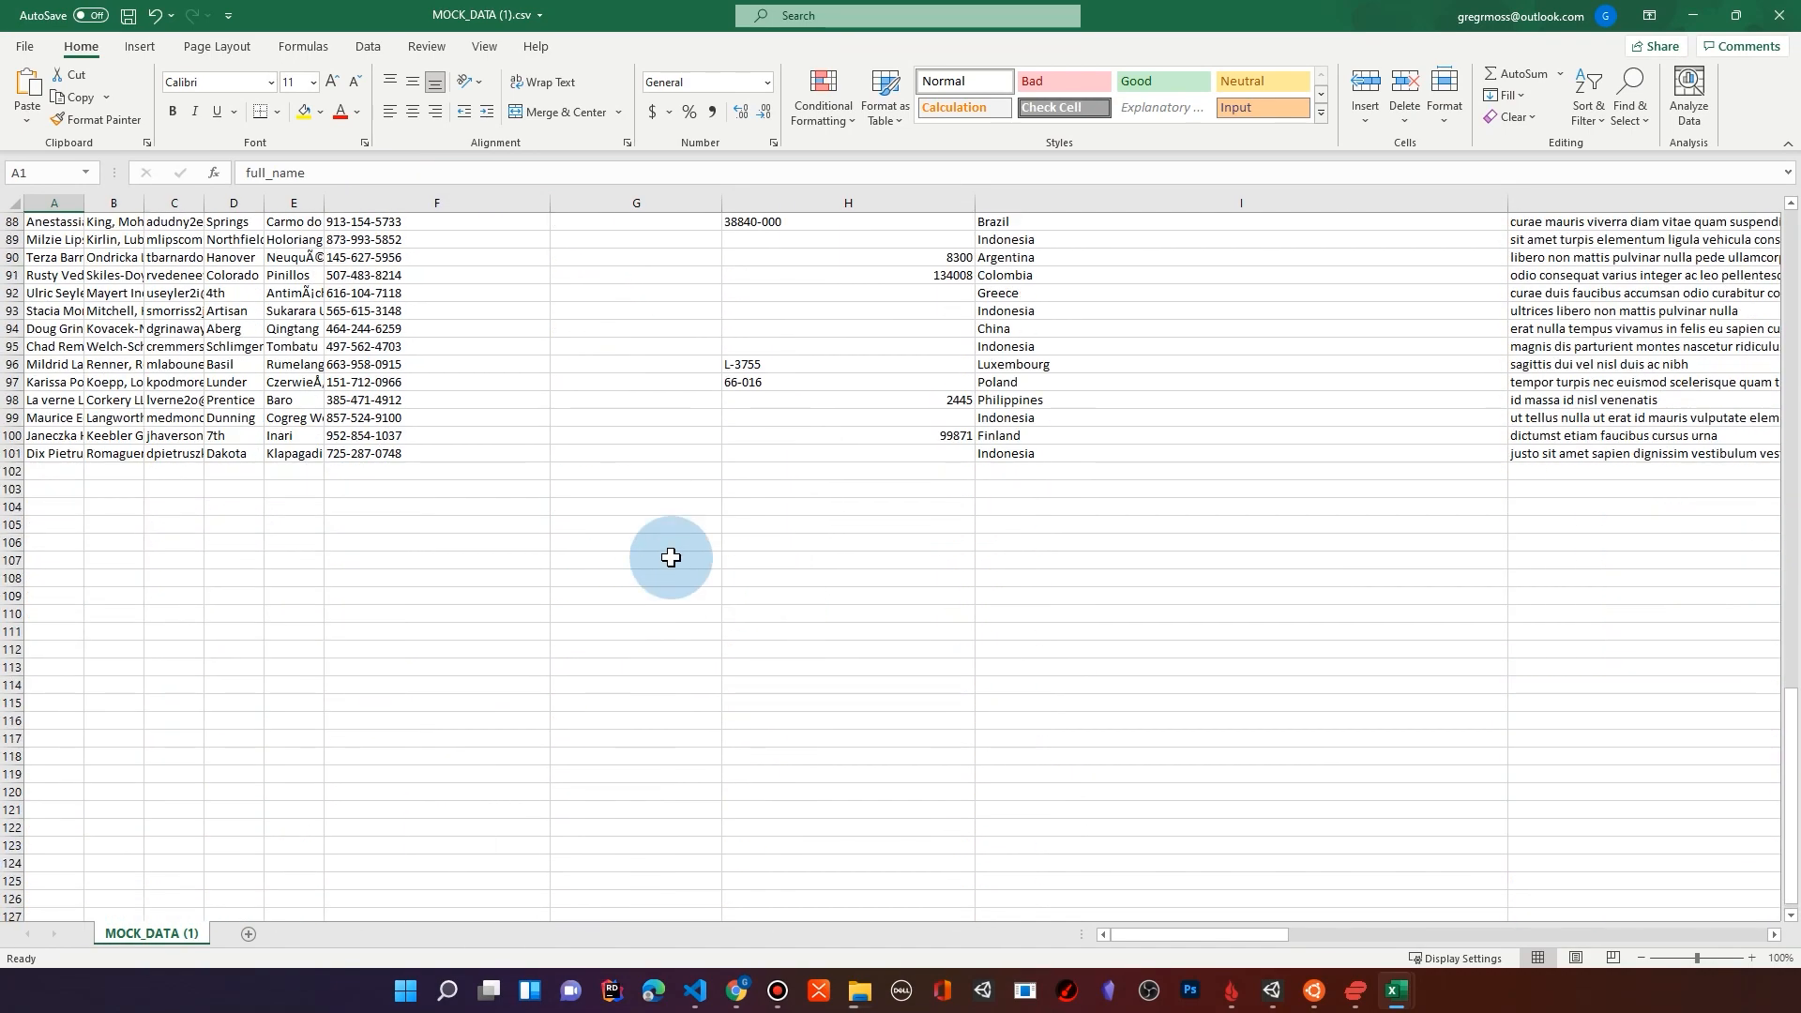
pyautogui.scroll(8, 667, 554)
pyautogui.moveTo(323, 202); pyautogui.dragTo(430, 210)
# Step: Switch to Mockaroo to check the blank percentage of postal_code, and return to the CSV in Excel
pyautogui.click(746, 991)
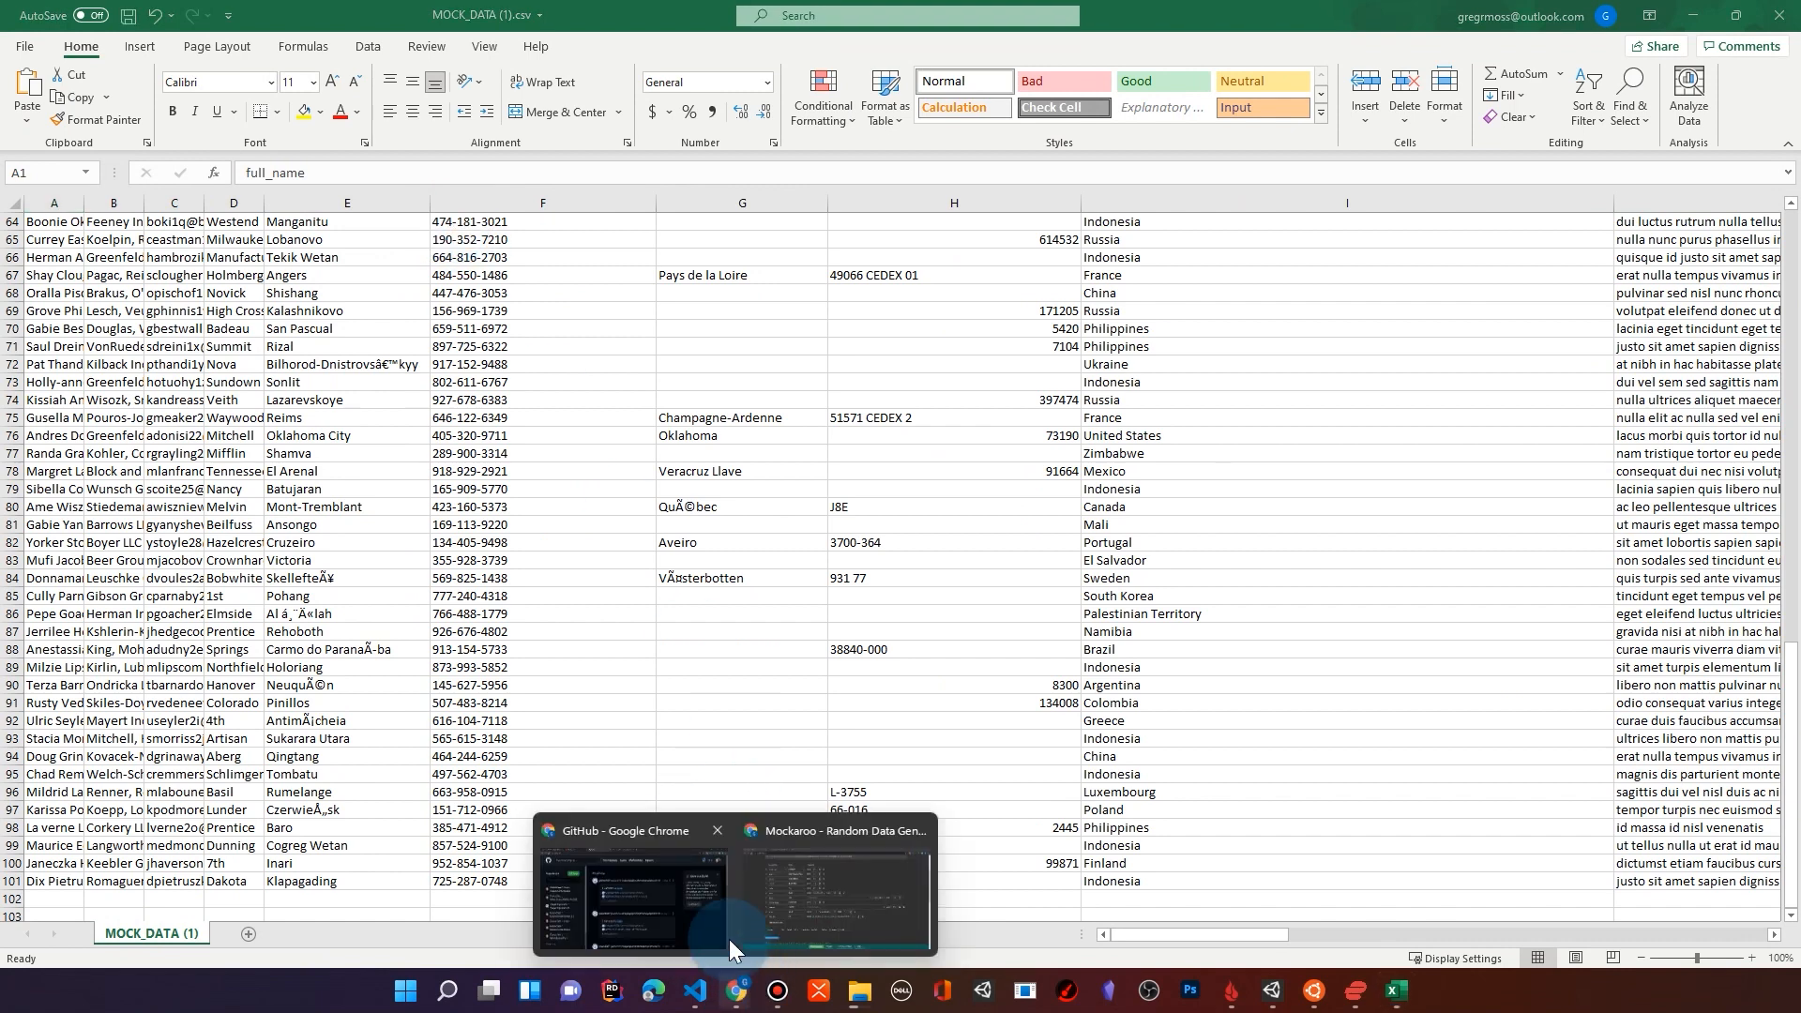
pyautogui.click(823, 827)
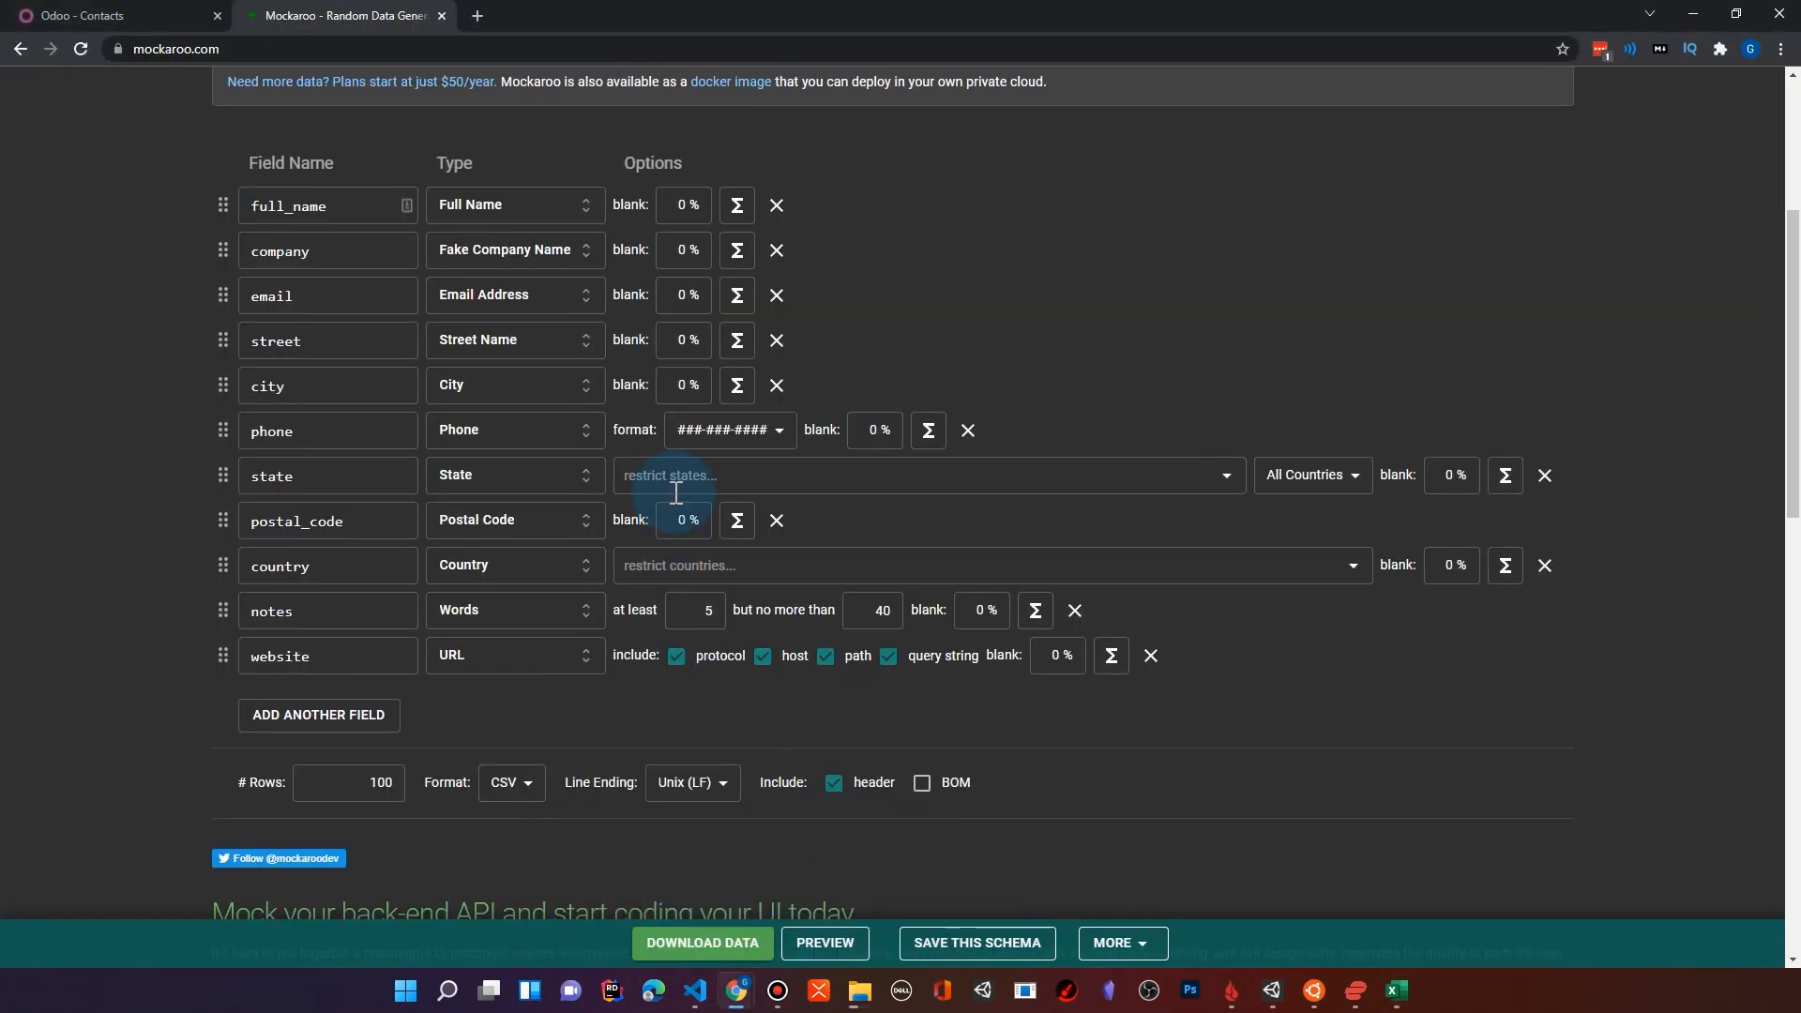
pyautogui.doubleClick(688, 520)
pyautogui.click(682, 525)
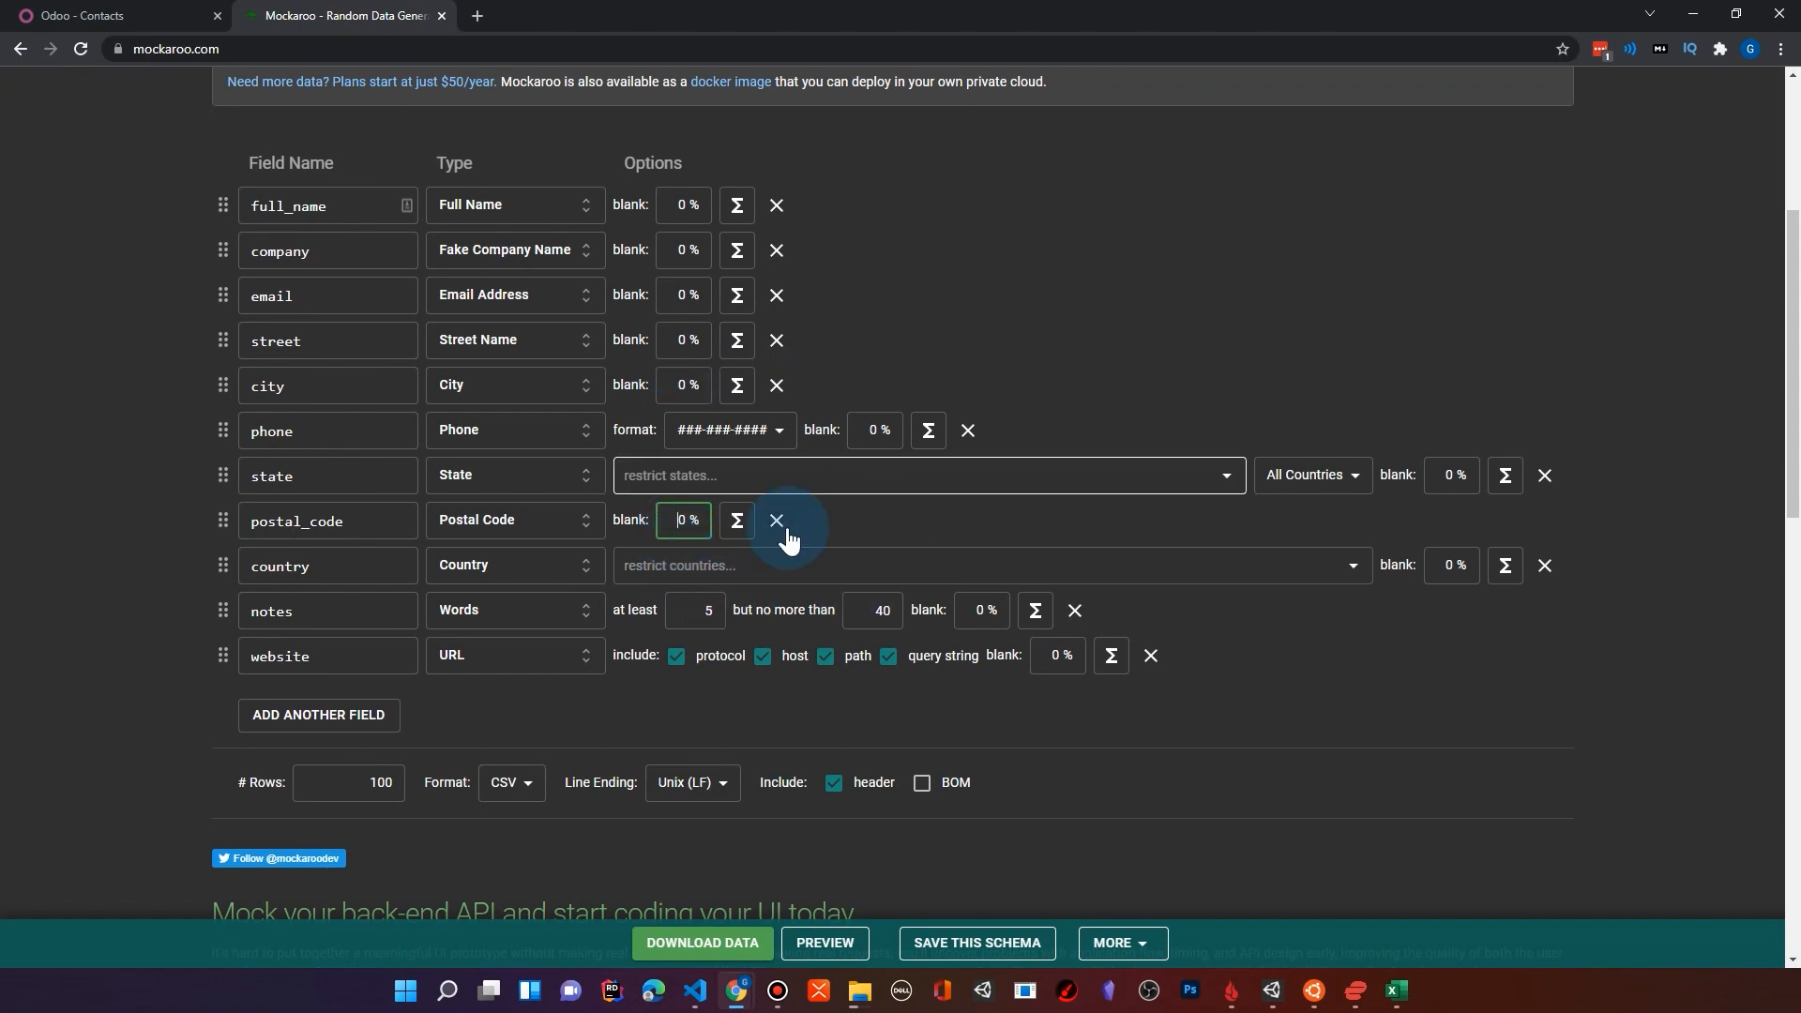
pyautogui.click(1396, 991)
pyautogui.click(1579, 824)
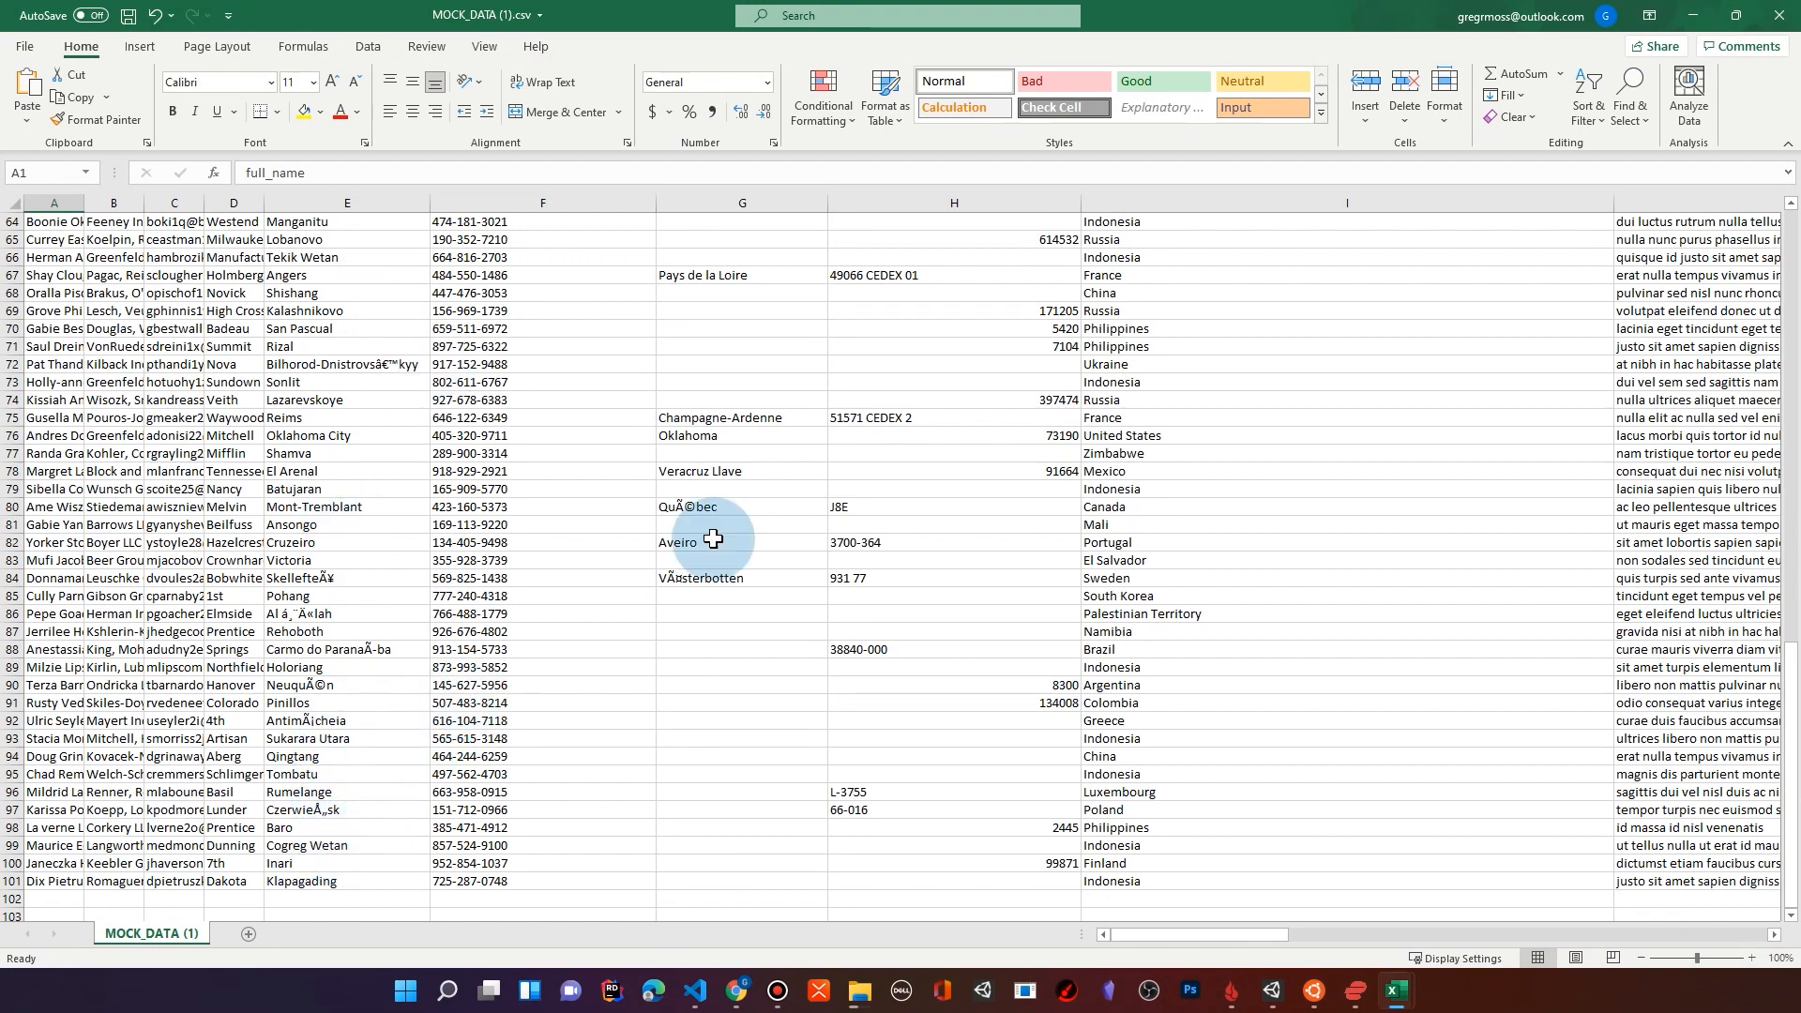
# Step: Switch to Odoo Contacts in the browser and upload MOCK_DATA (1).csv for importing records
pyautogui.click(1687, 24)
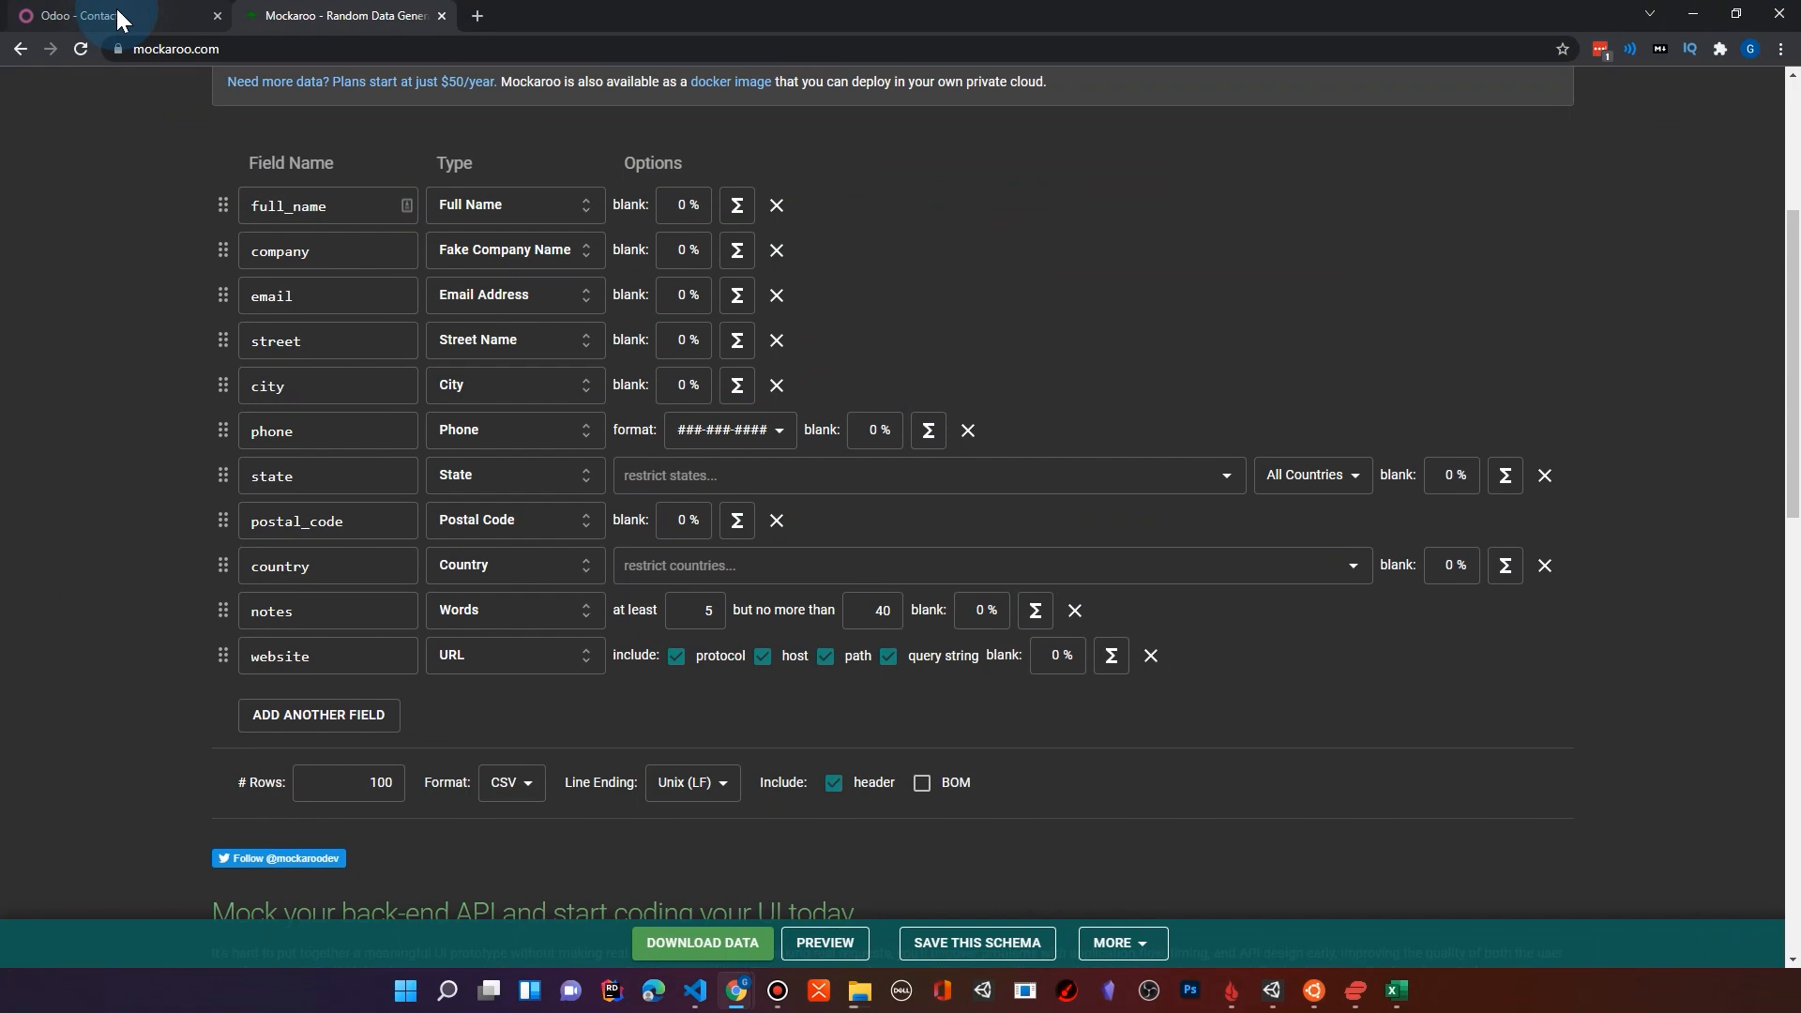
pyautogui.click(89, 15)
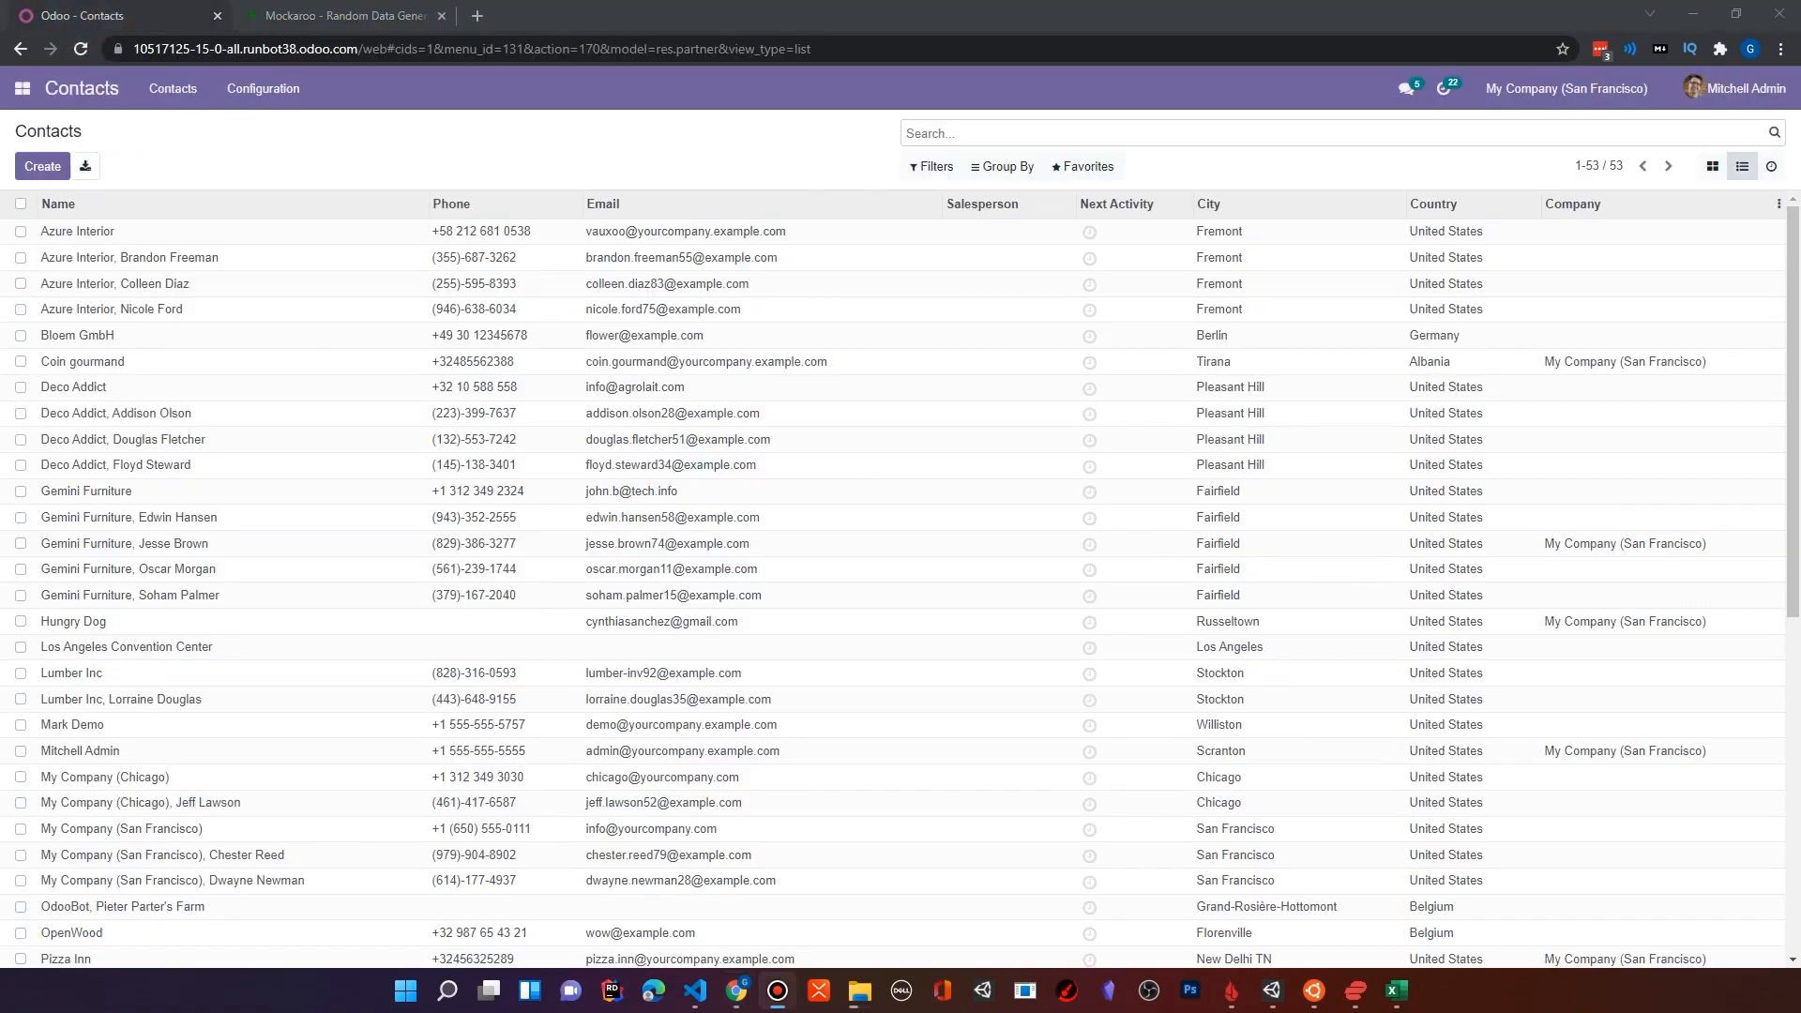
pyautogui.click(1097, 175)
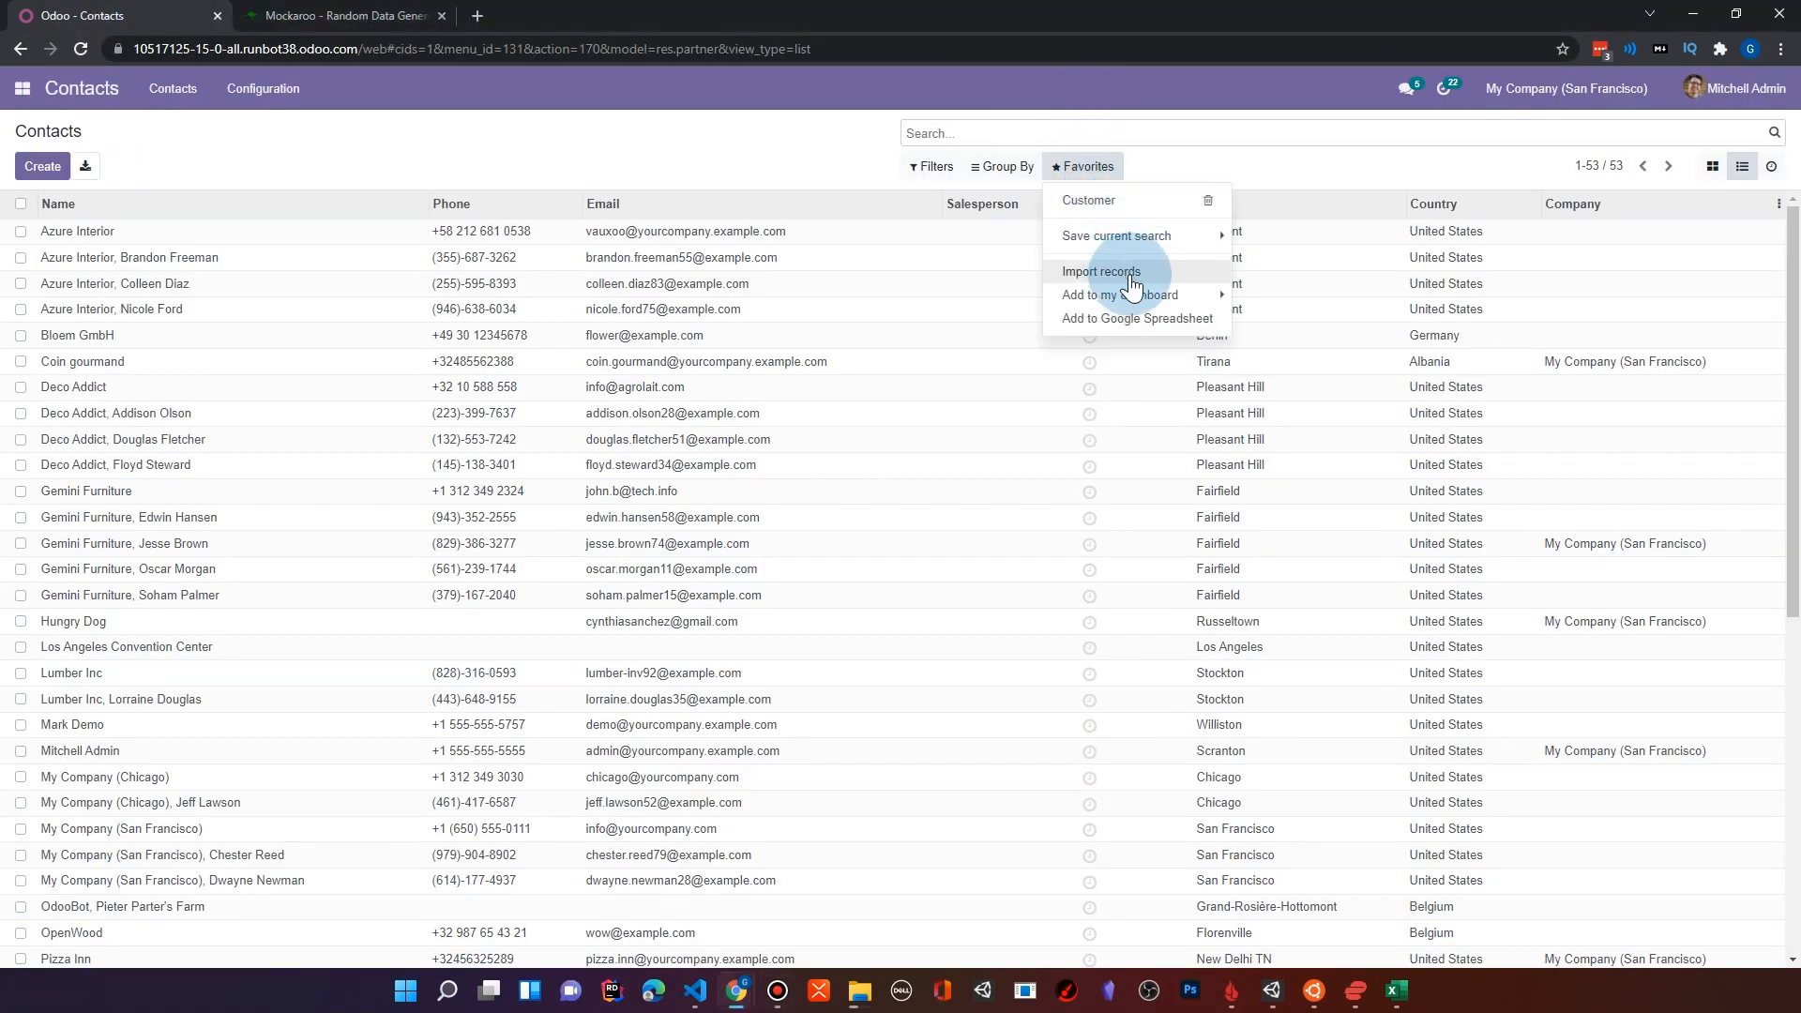
pyautogui.click(1115, 280)
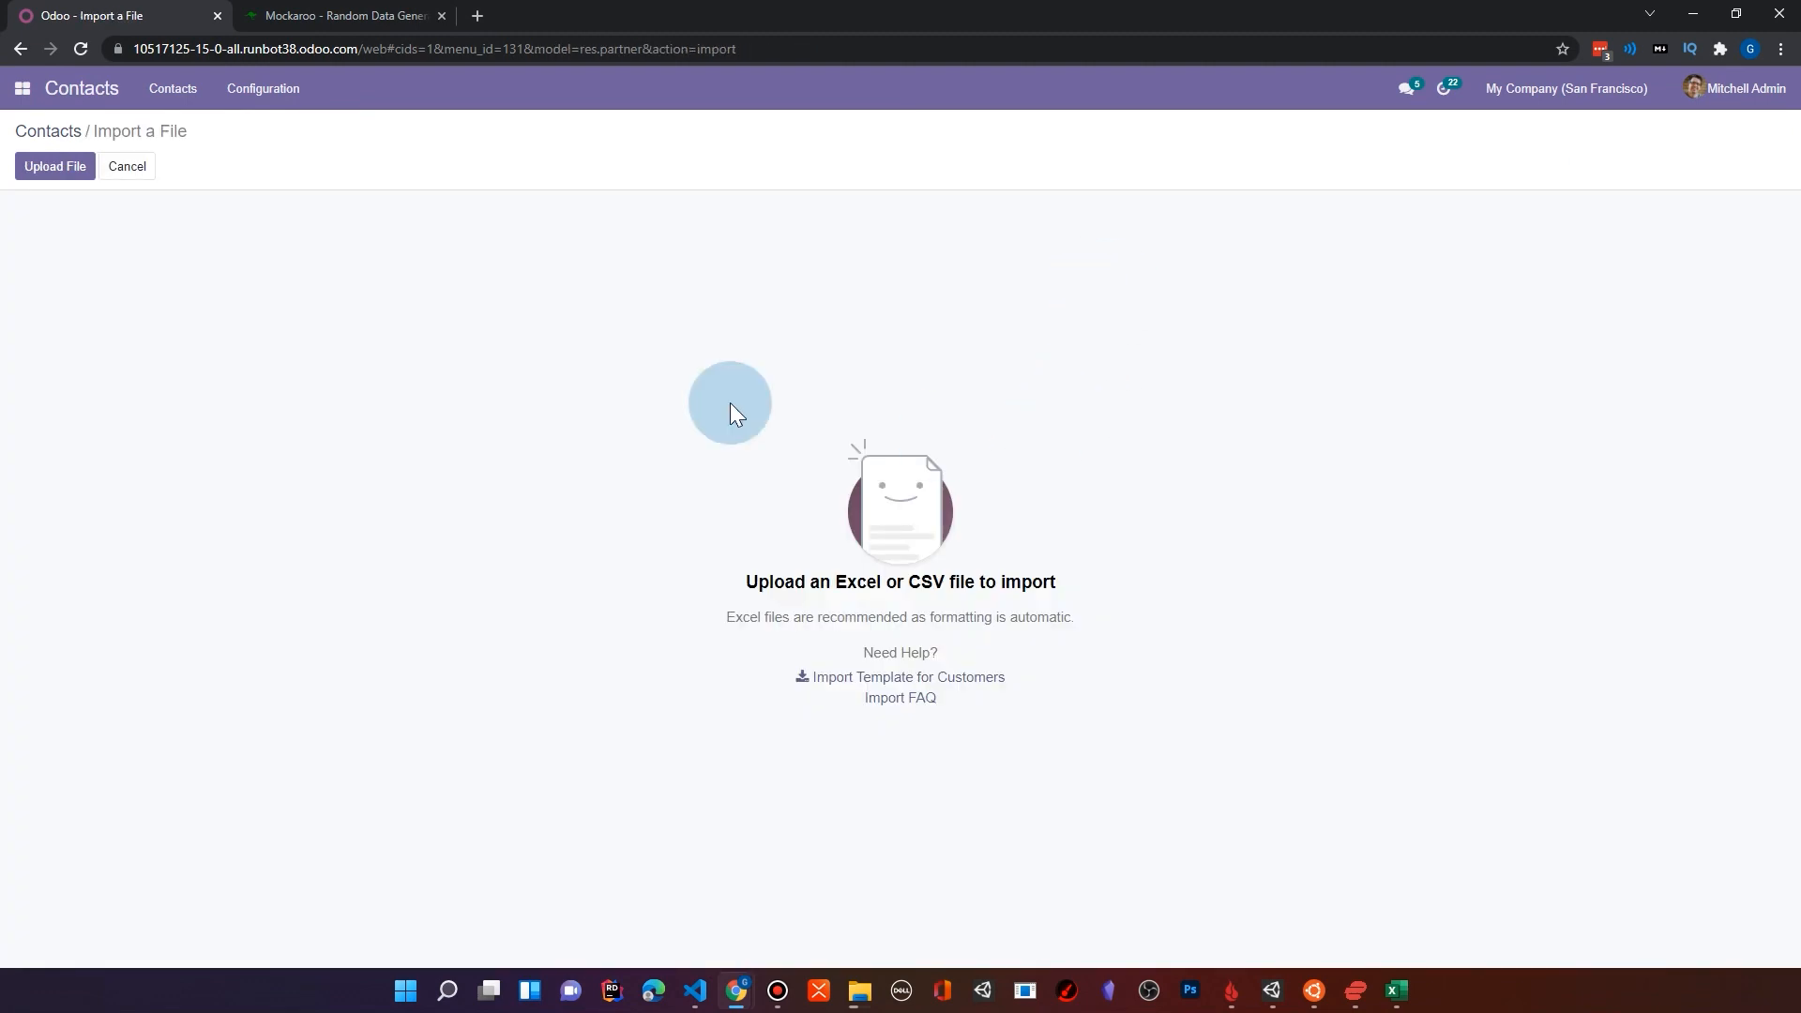
pyautogui.click(47, 169)
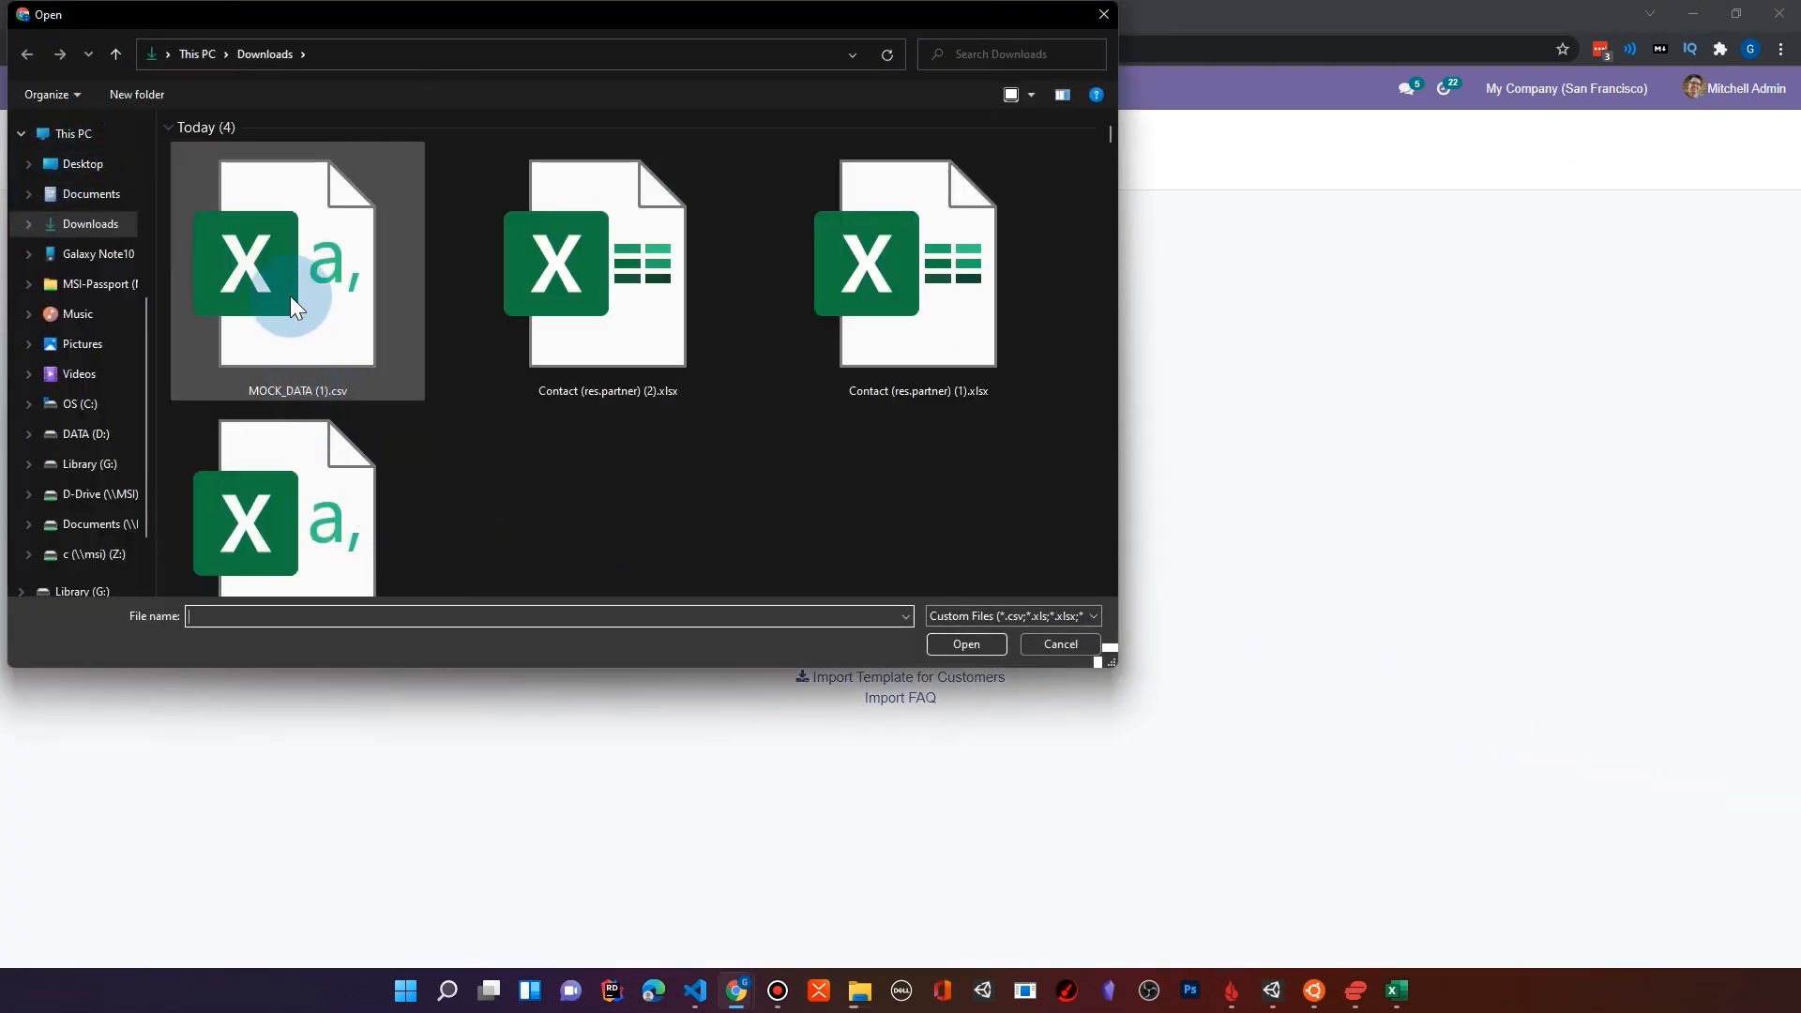
pyautogui.doubleClick(284, 269)
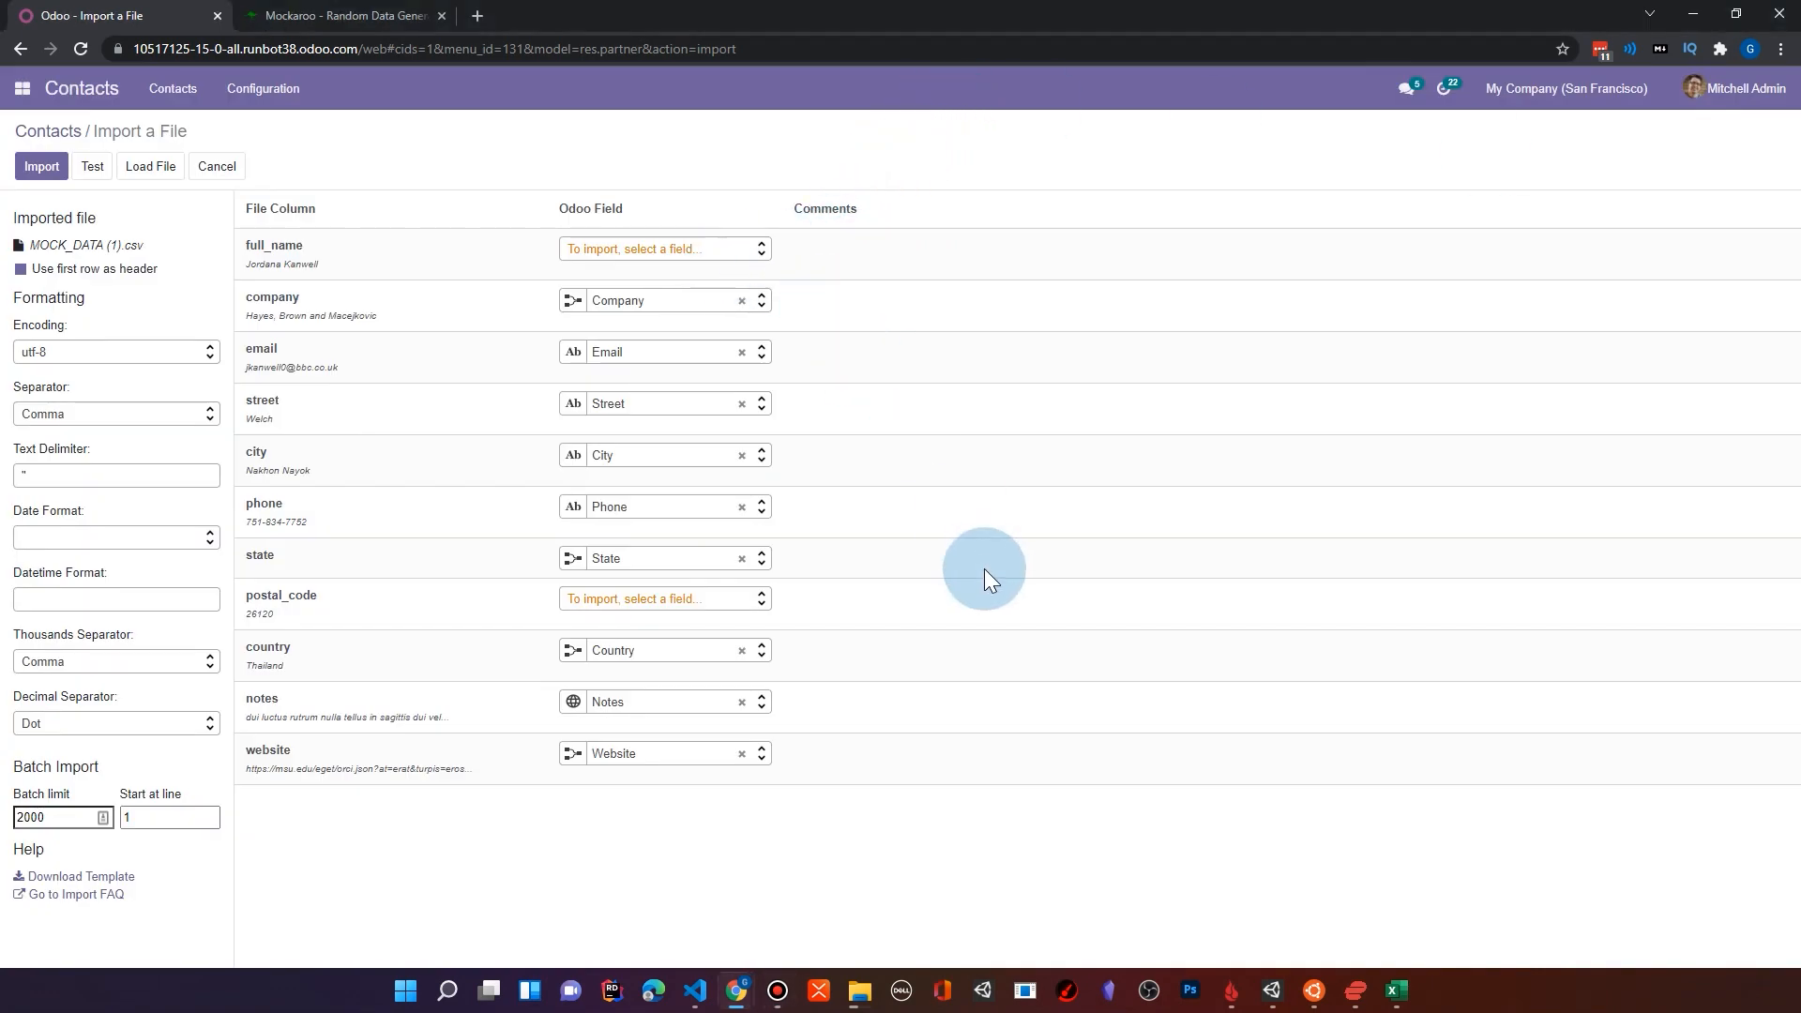
# Step: Map the postal_code file column to the Zip field
pyautogui.moveTo(568, 767)
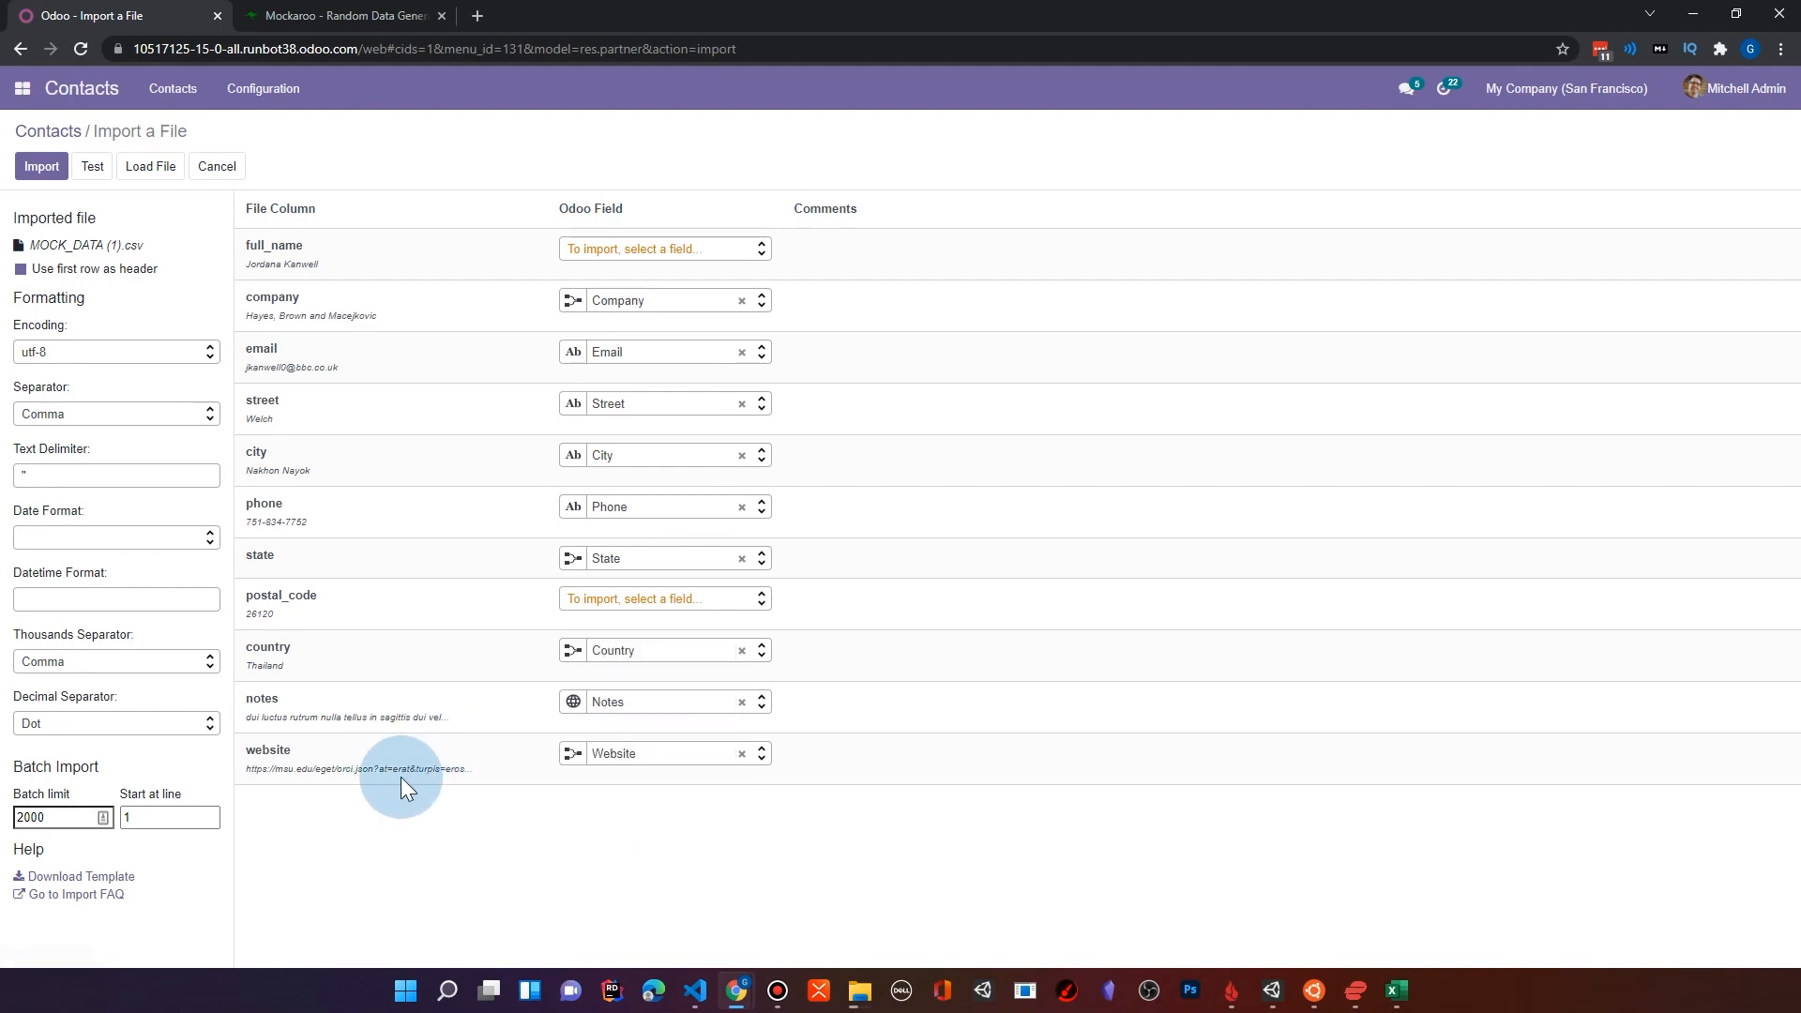
pyautogui.moveTo(397, 771)
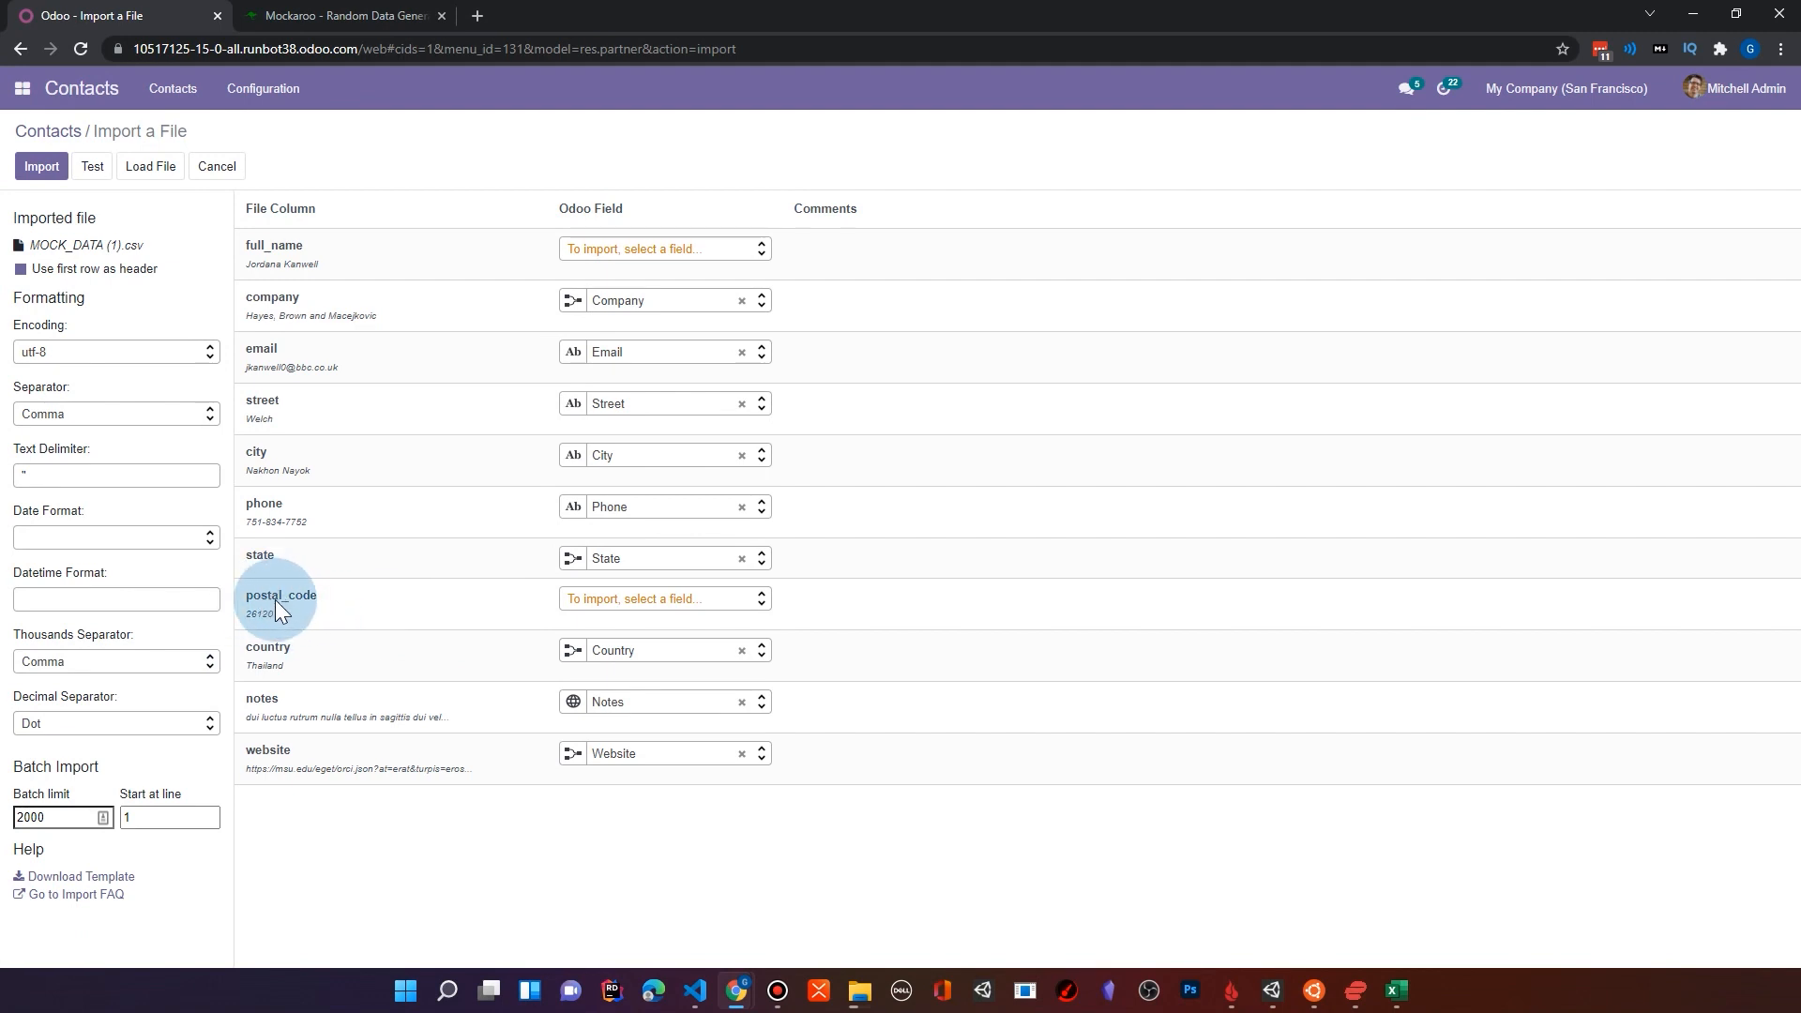
pyautogui.click(585, 603)
pyautogui.scroll(-5, 736, 683)
pyautogui.scroll(-10, 739, 683)
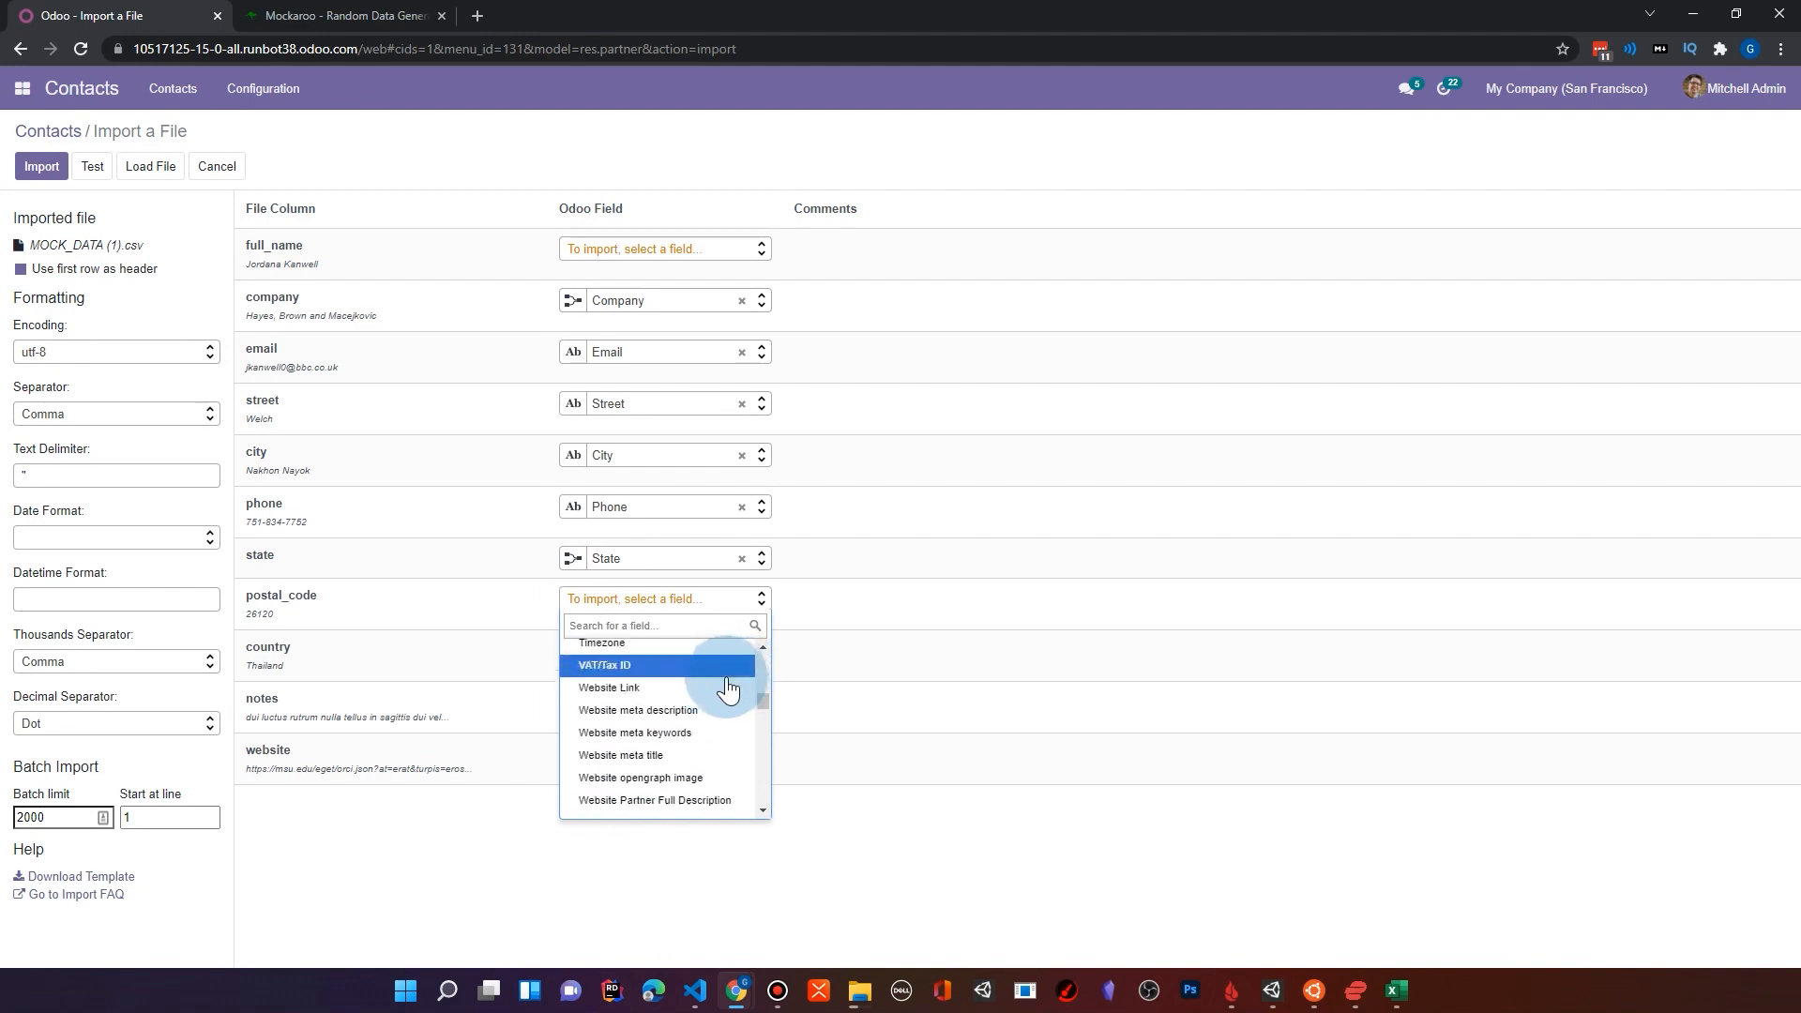
pyautogui.moveTo(765, 722); pyautogui.dragTo(775, 790)
pyautogui.scroll(4, 769, 727)
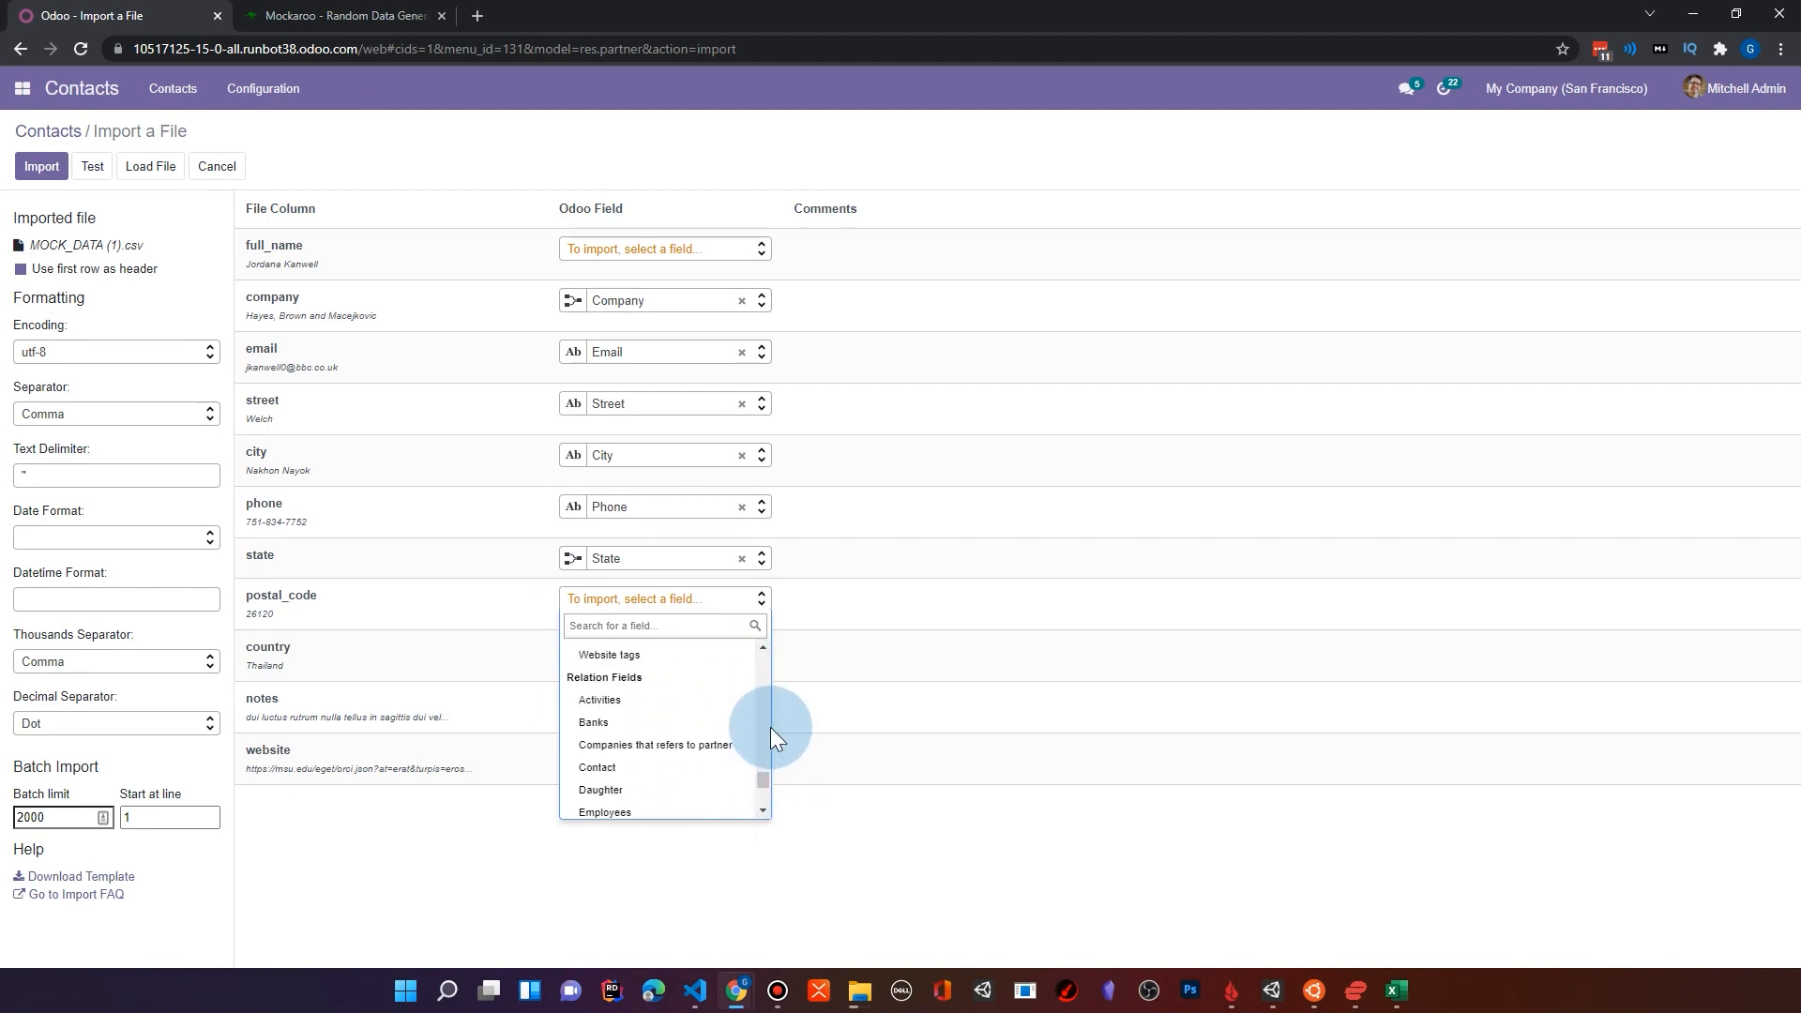
pyautogui.write('zip')
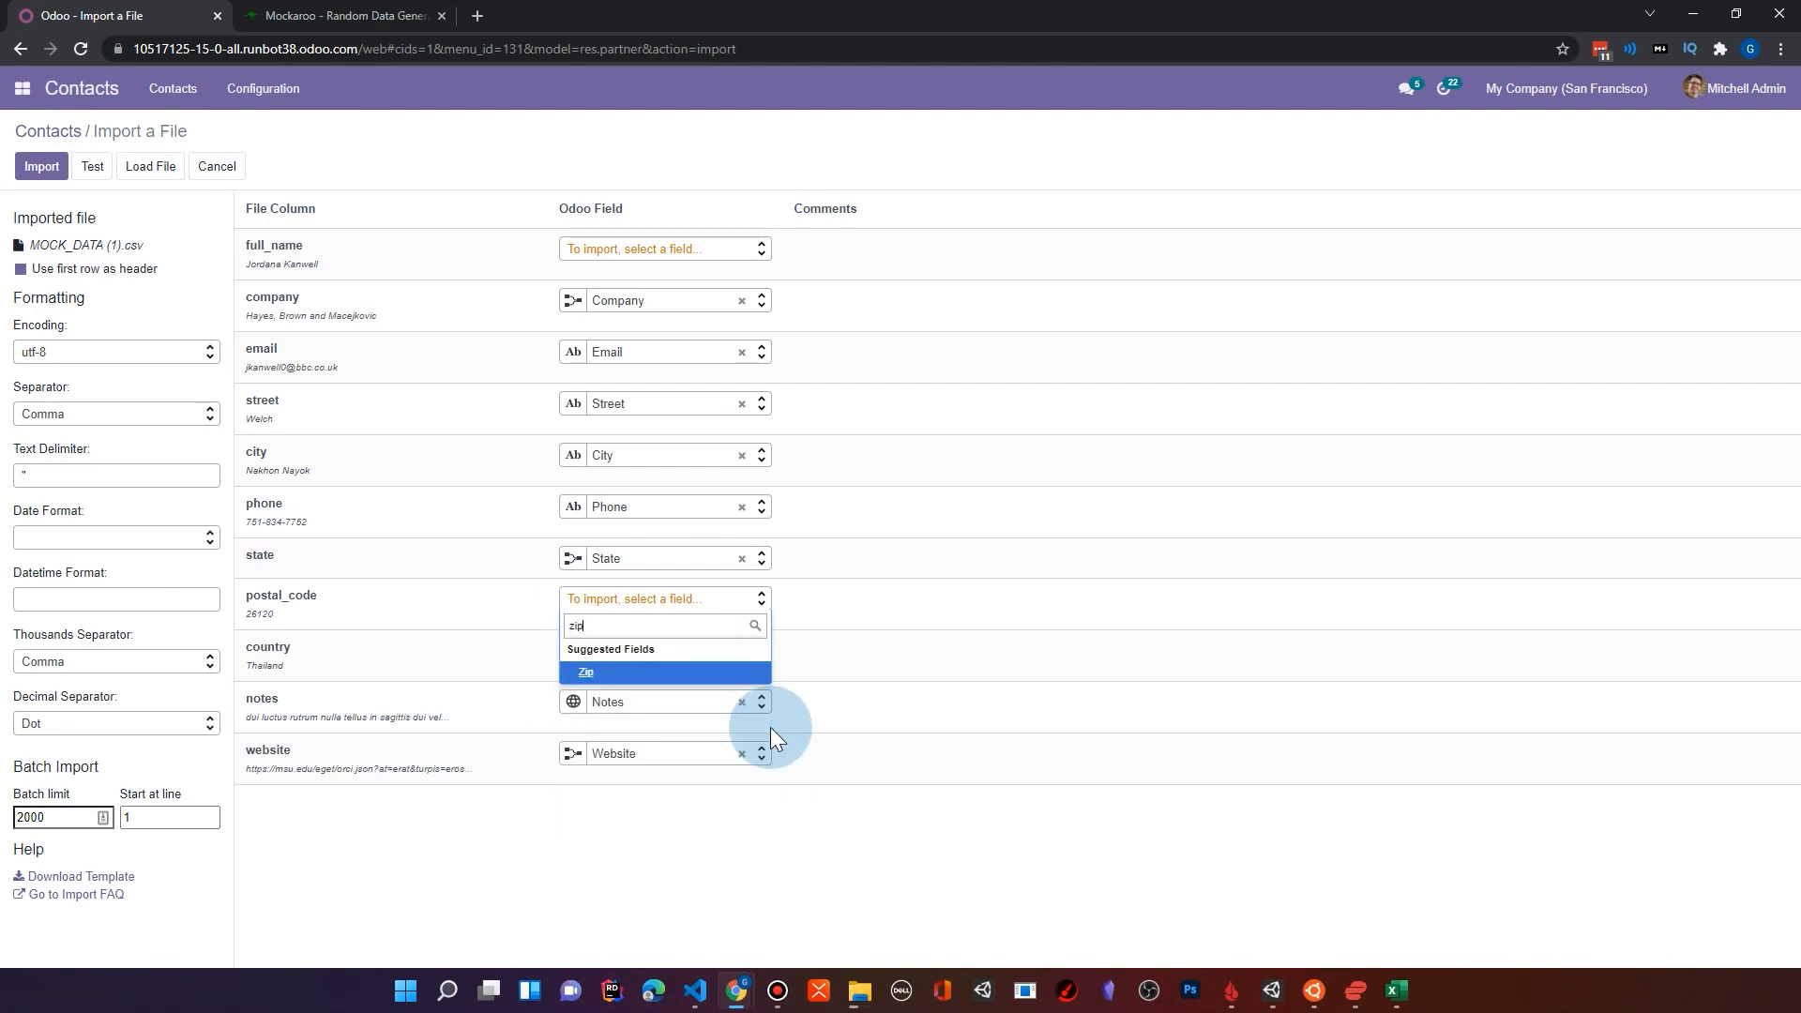
pyautogui.click(589, 672)
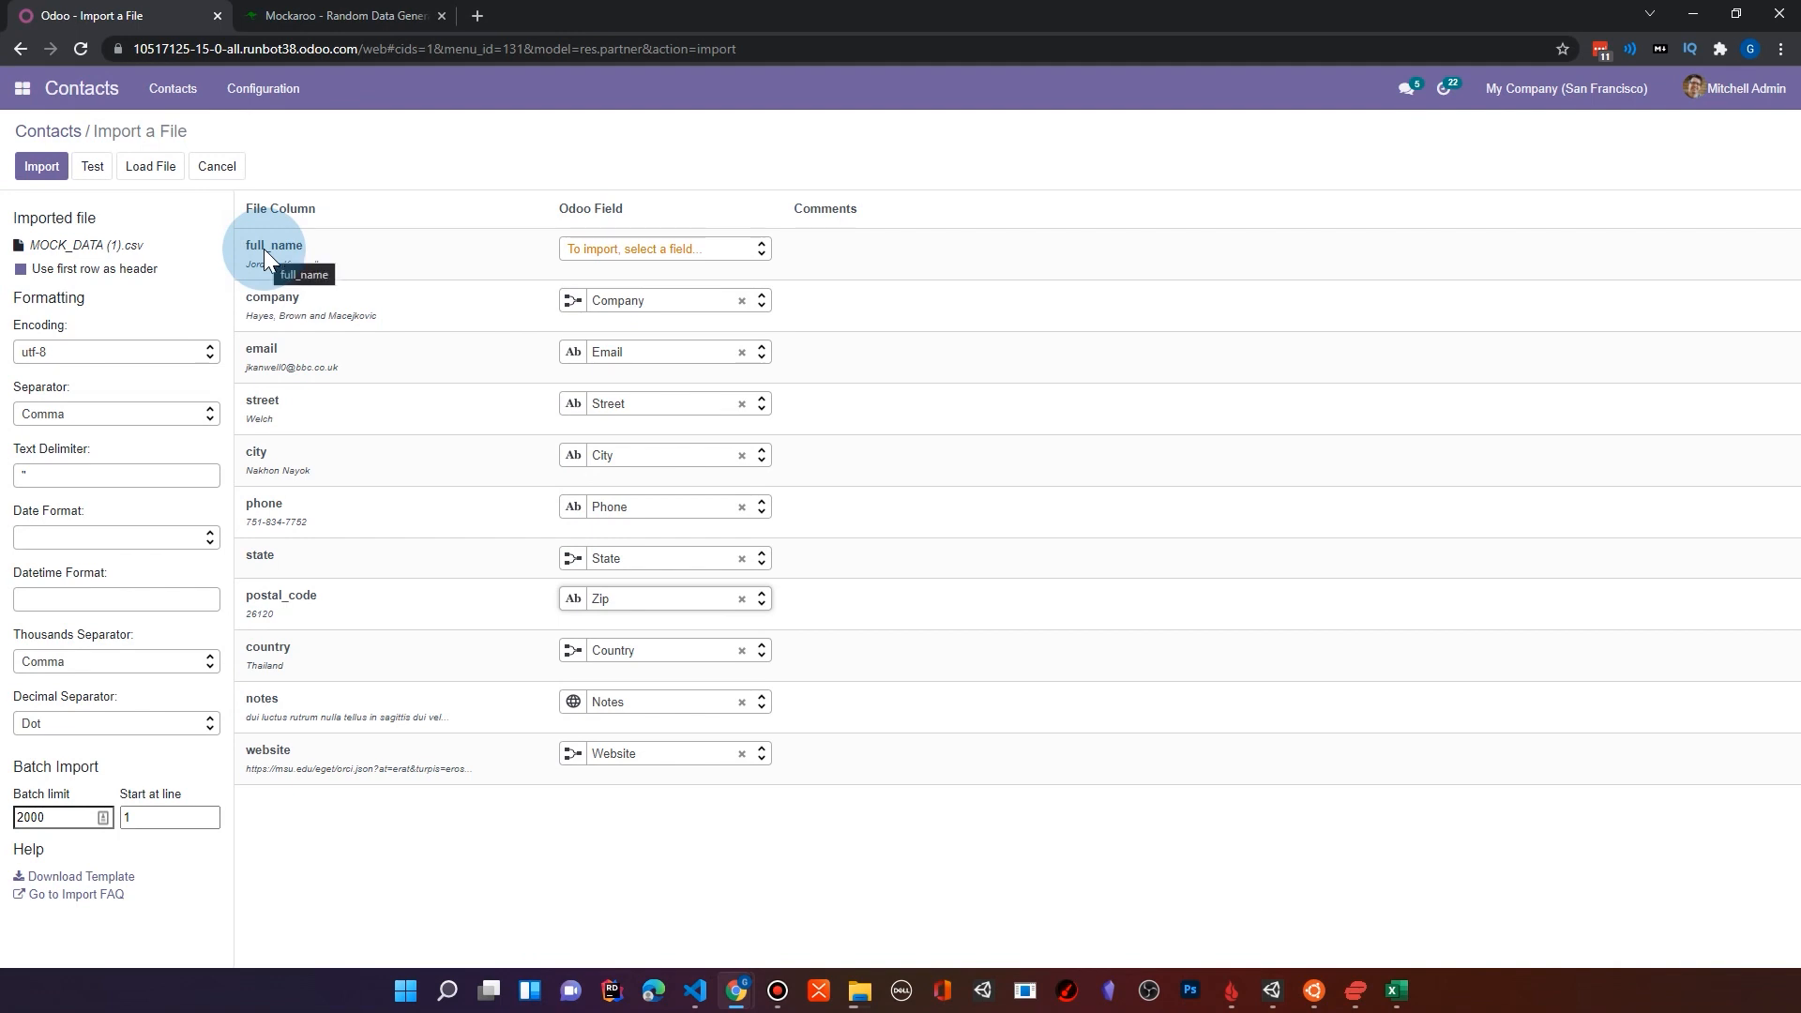
# Step: Map the full_name file column to the Name field and run a test of the import
pyautogui.click(614, 253)
pyautogui.write('name')
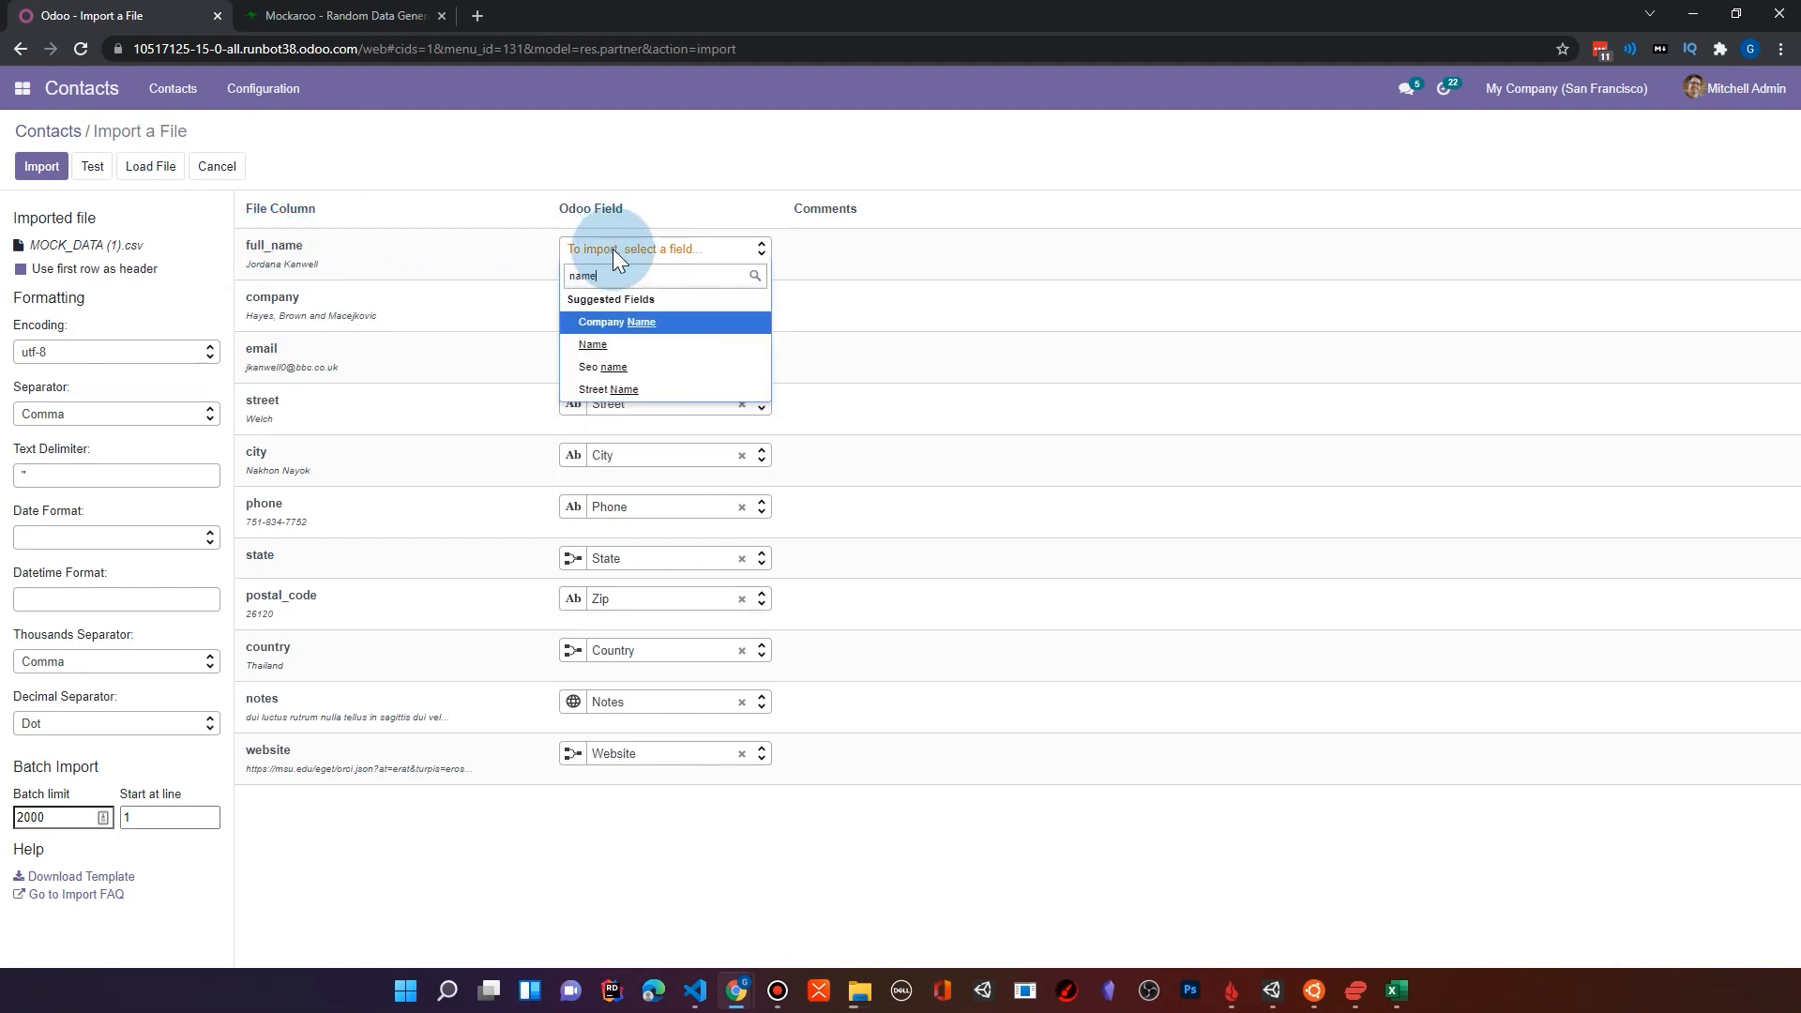
pyautogui.click(599, 345)
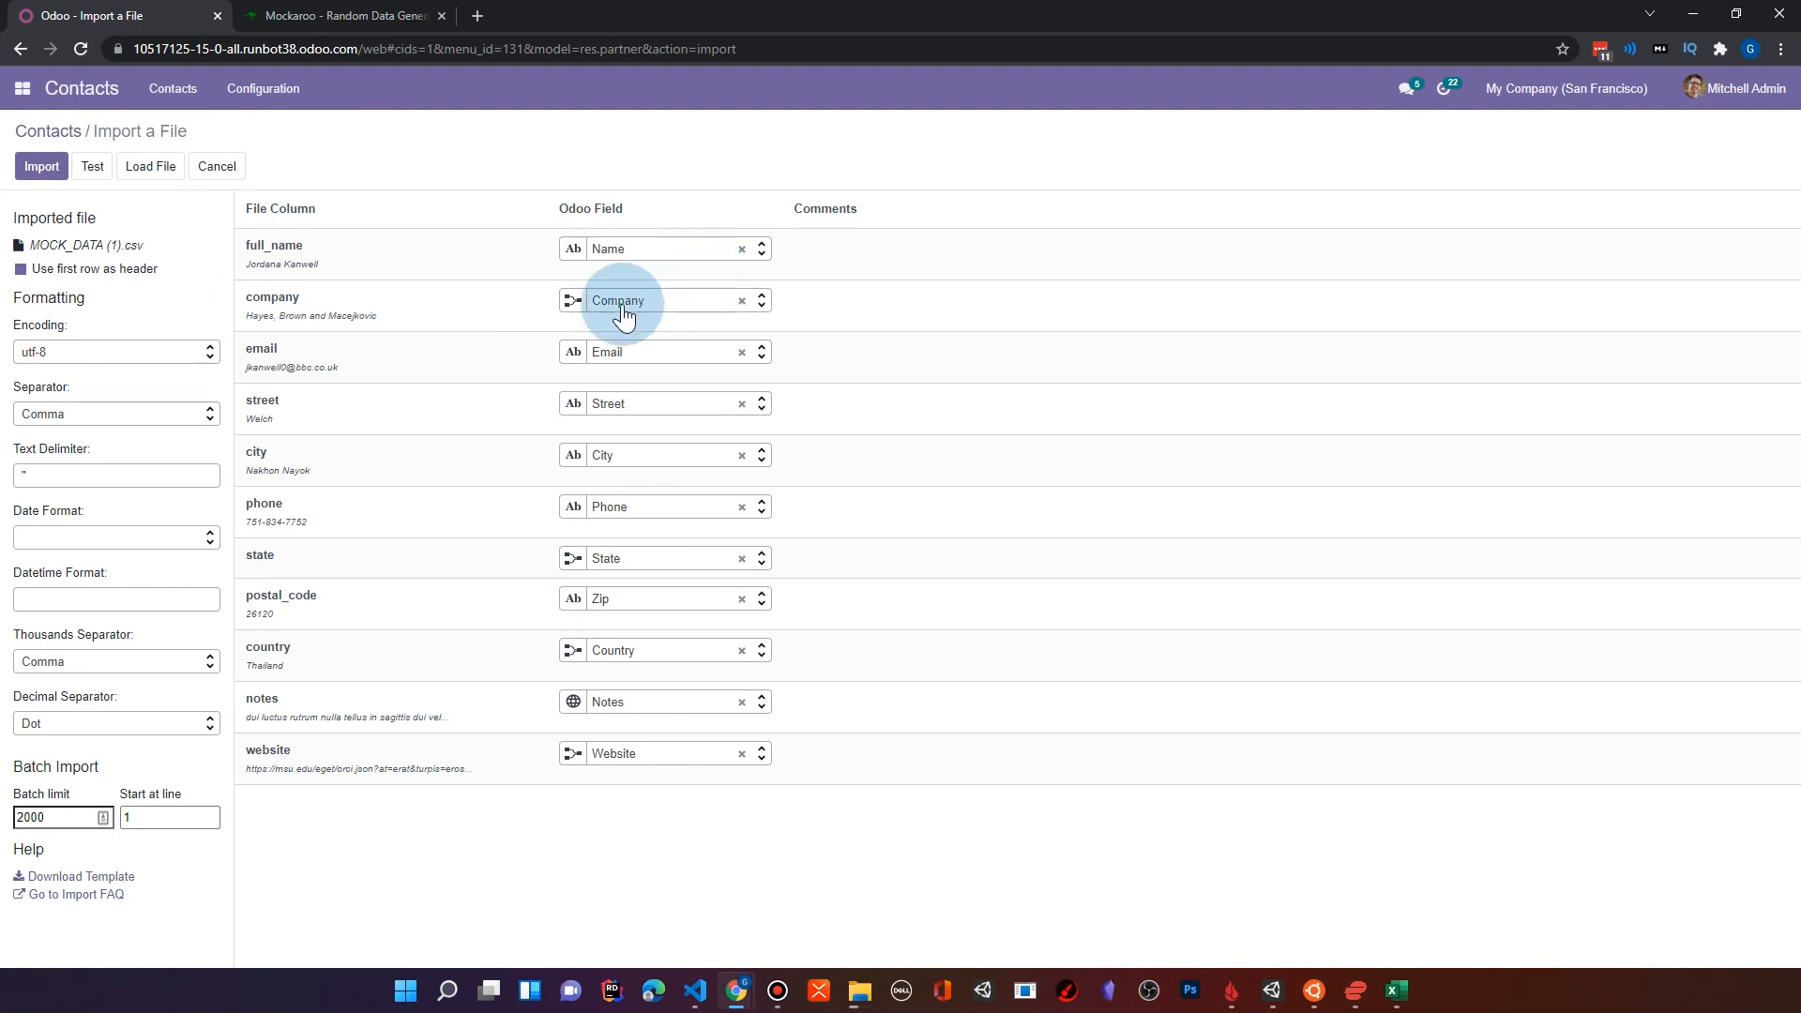
pyautogui.moveTo(576, 315)
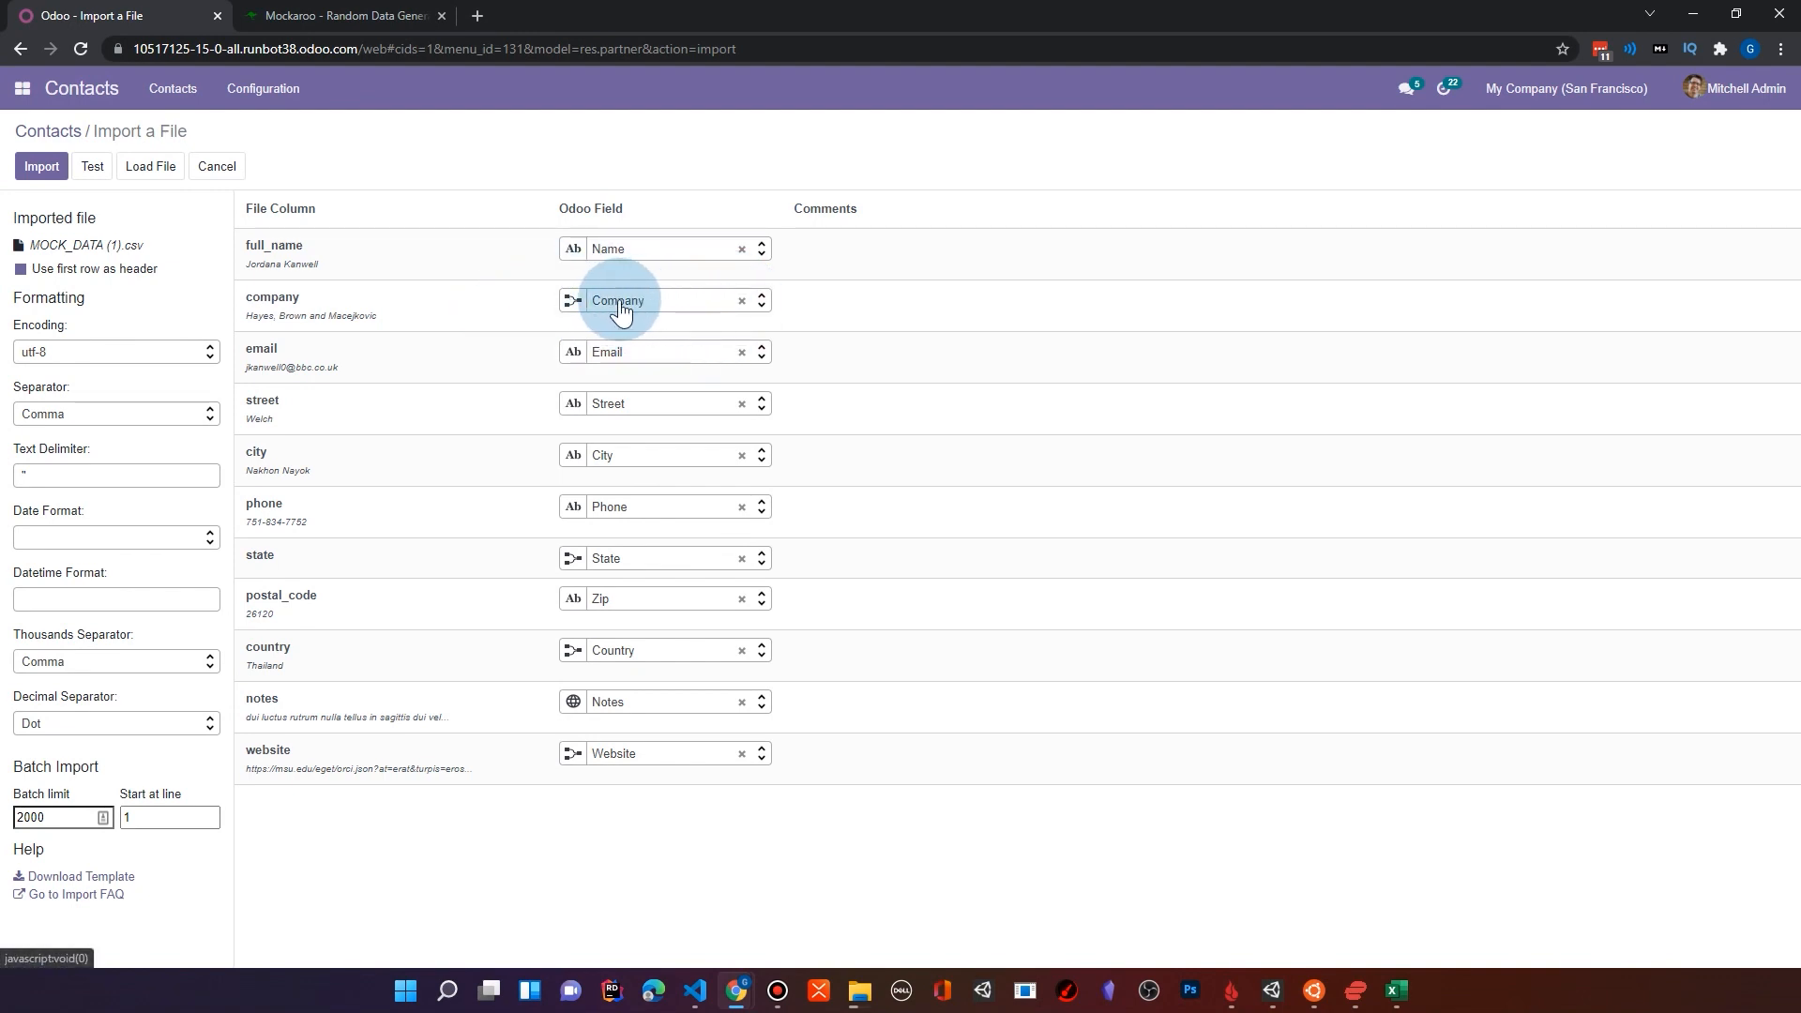
pyautogui.click(92, 166)
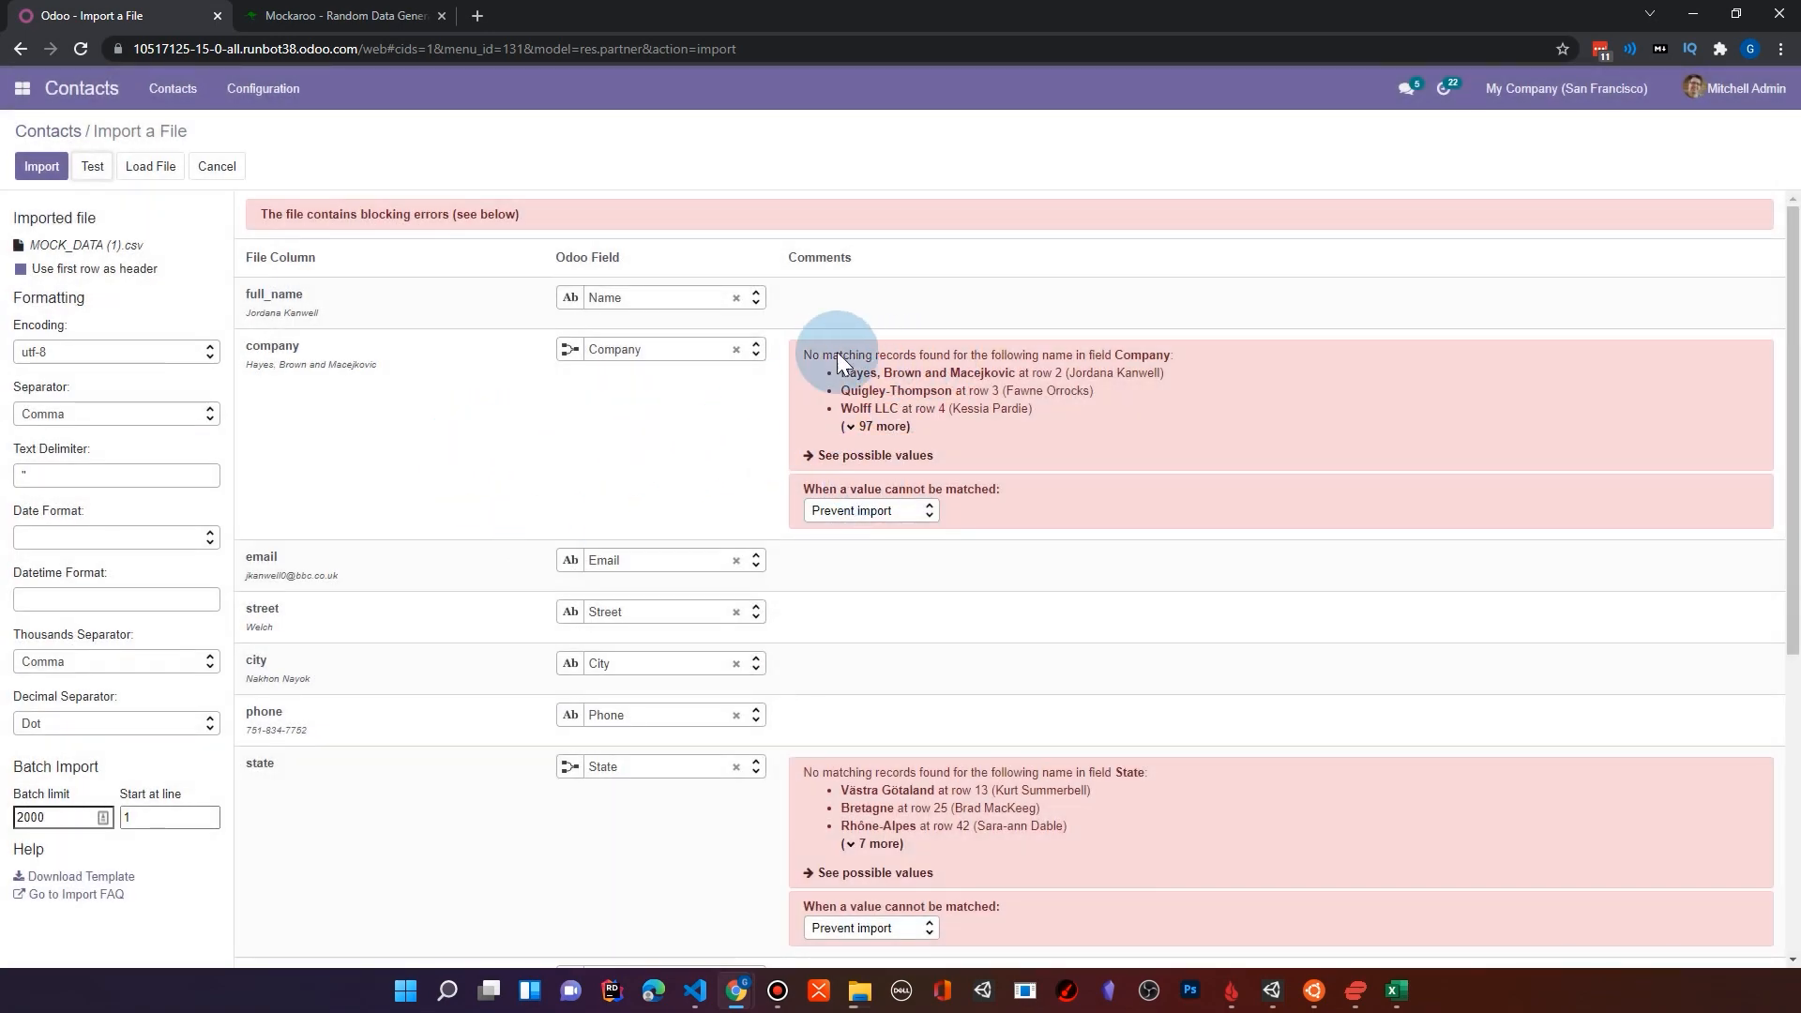
# Step: Review the full list of unmatched company names and set the company column's handling of unmatched values to Create new values
pyautogui.moveTo(814, 354); pyautogui.dragTo(1181, 355)
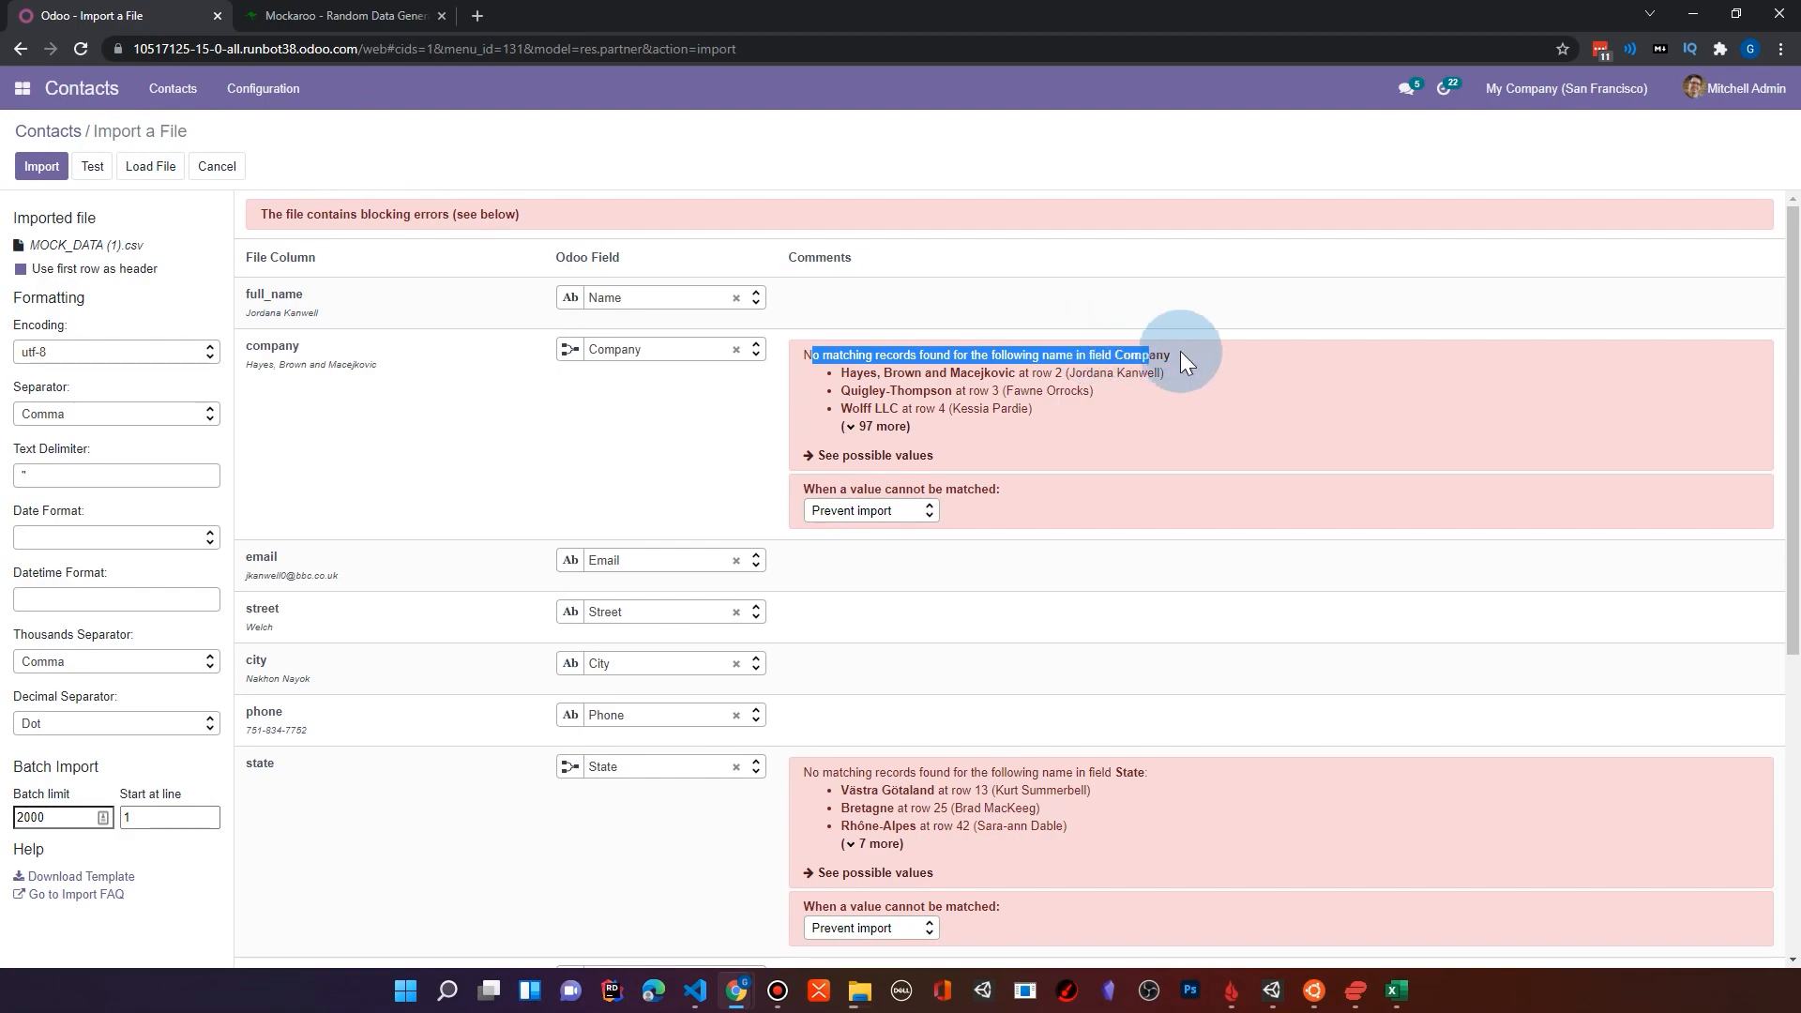
pyautogui.click(867, 426)
pyautogui.scroll(-5, 880, 543)
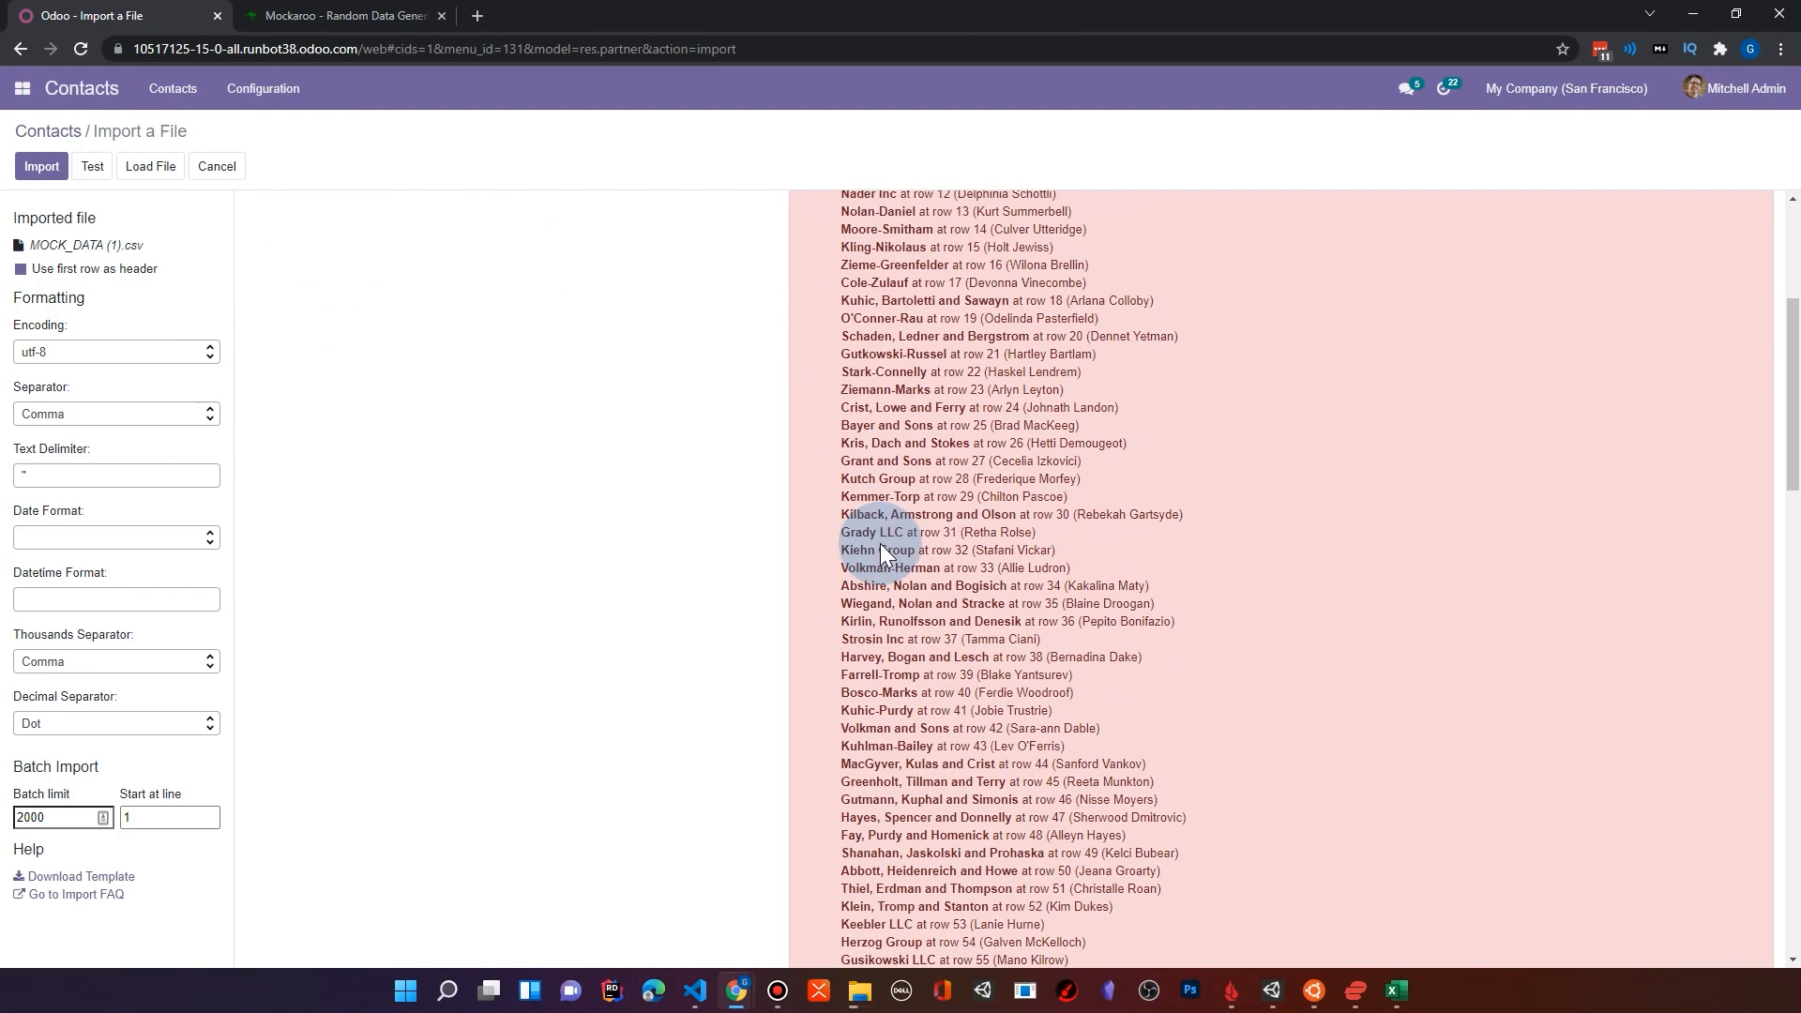
pyautogui.scroll(5, 881, 538)
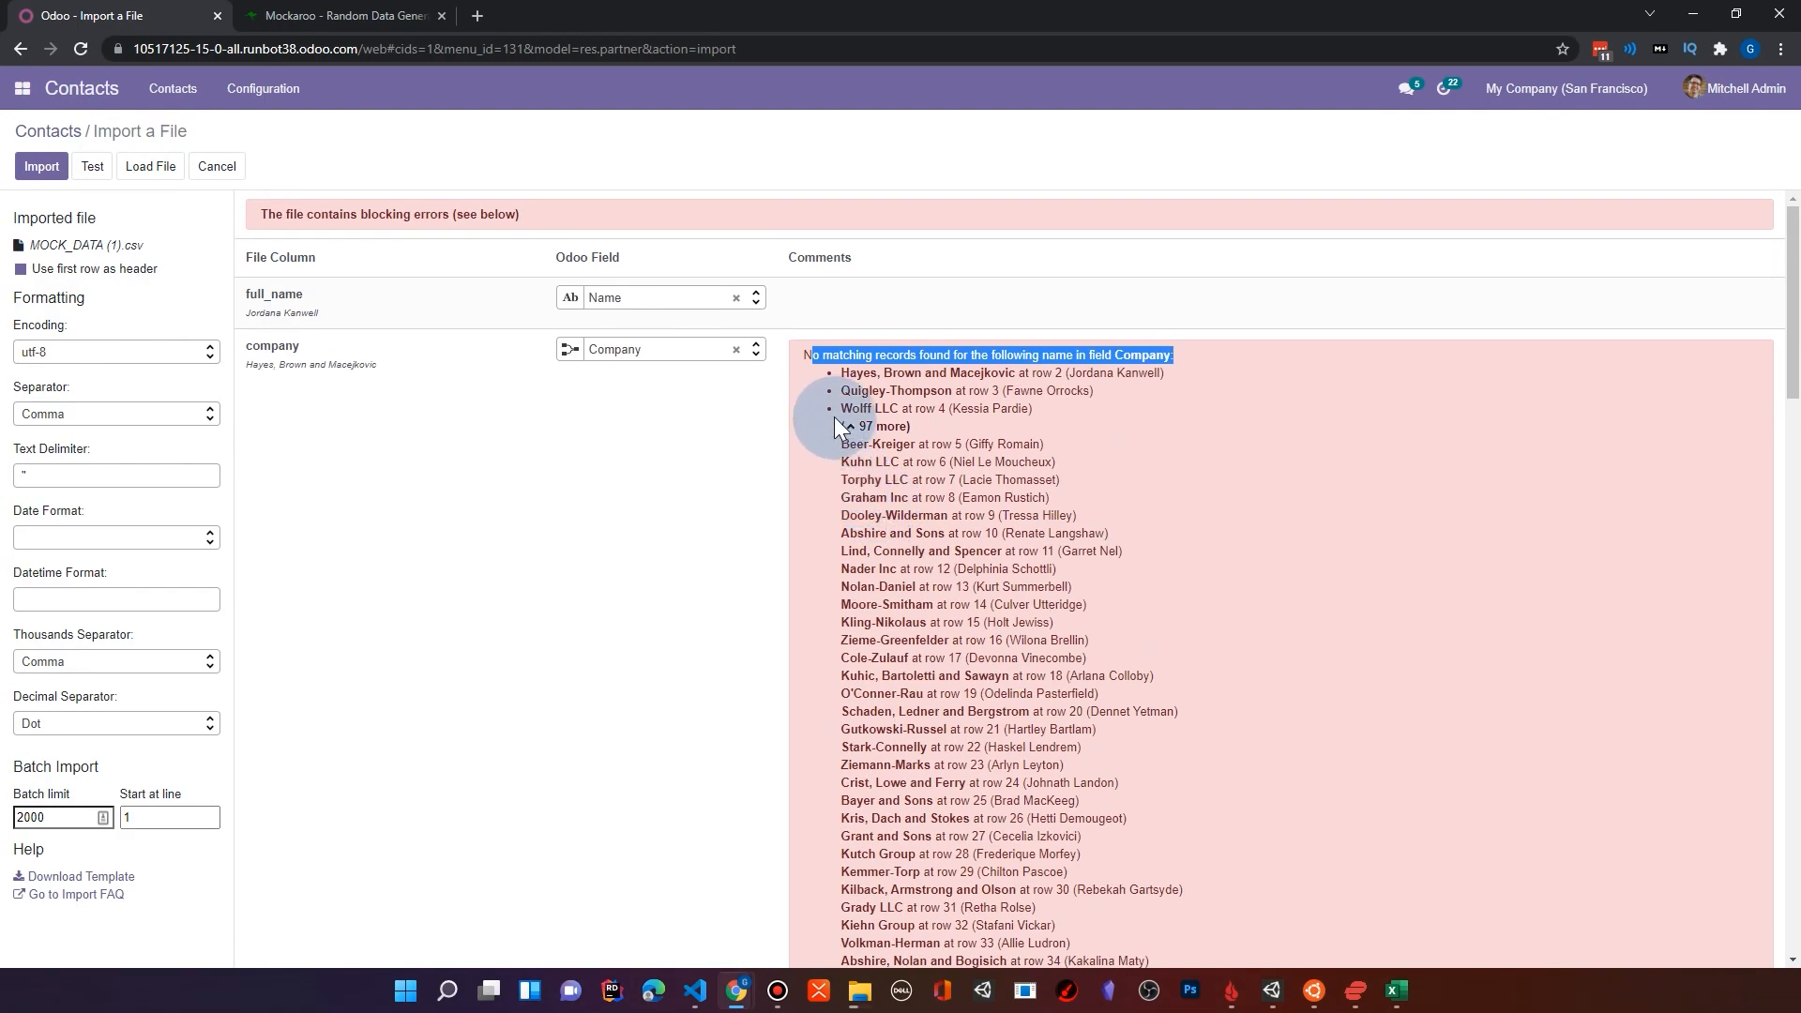
pyautogui.click(841, 426)
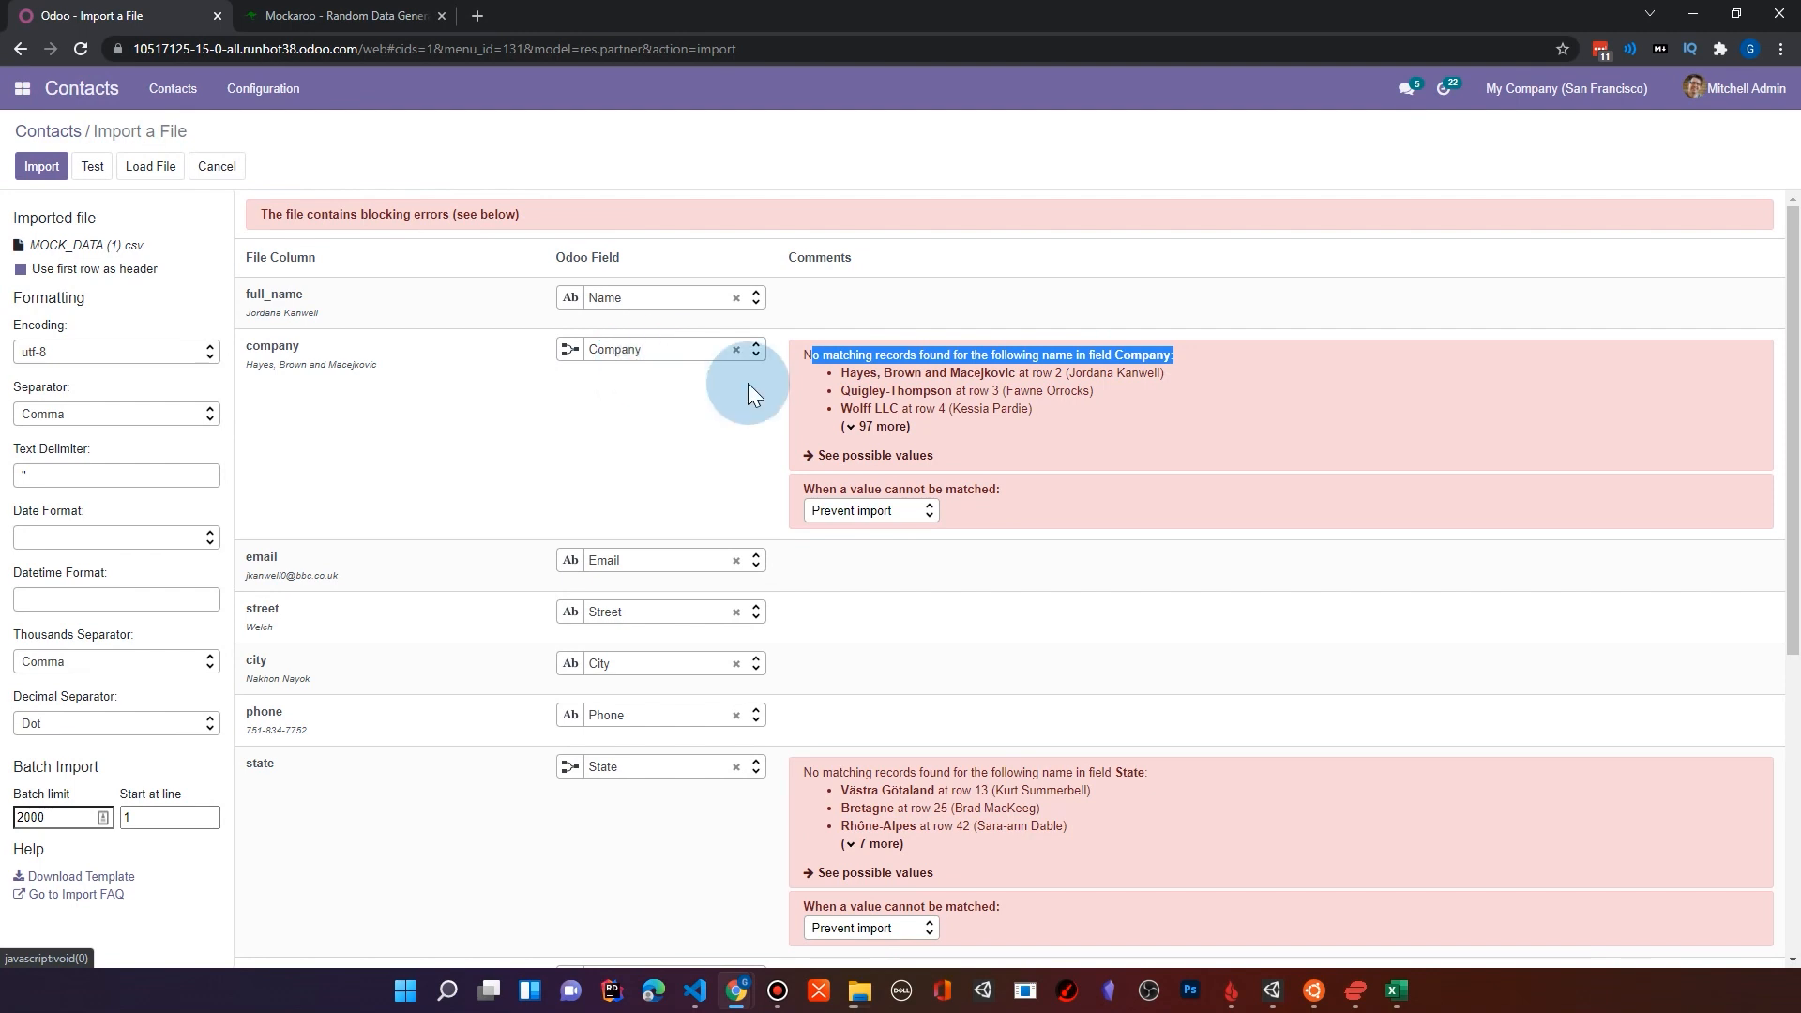
pyautogui.click(863, 514)
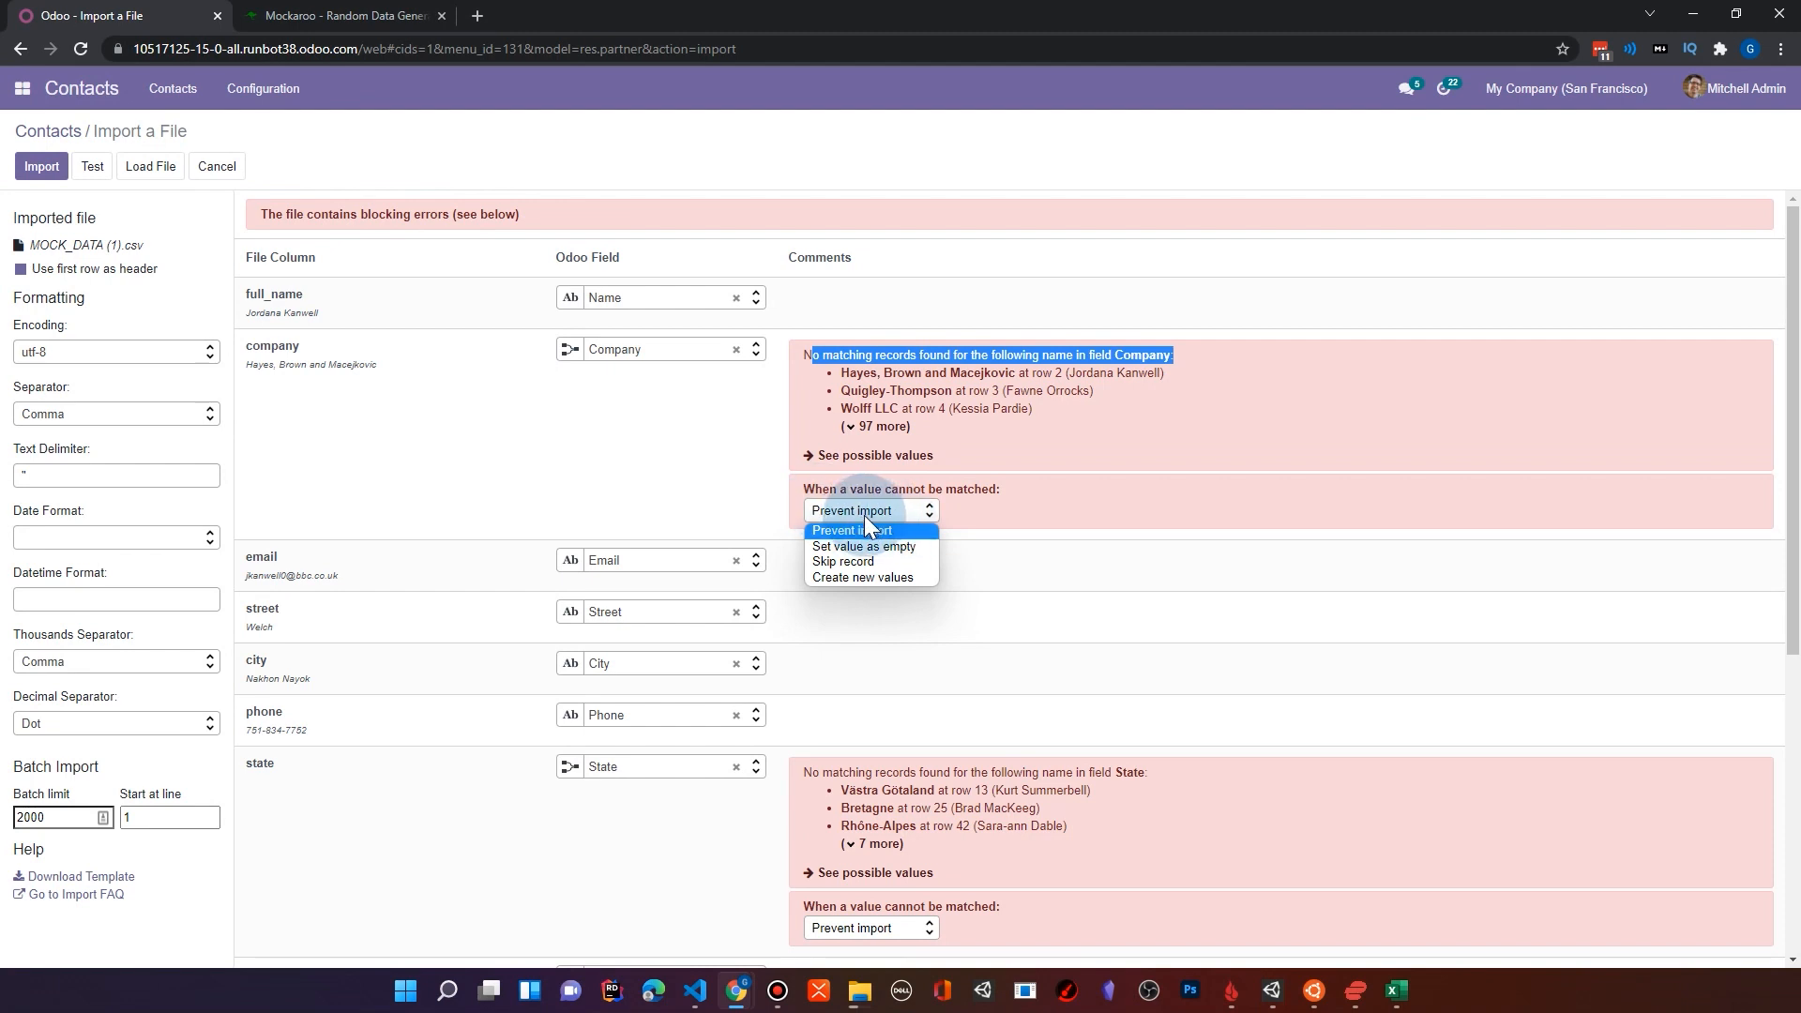
pyautogui.click(874, 578)
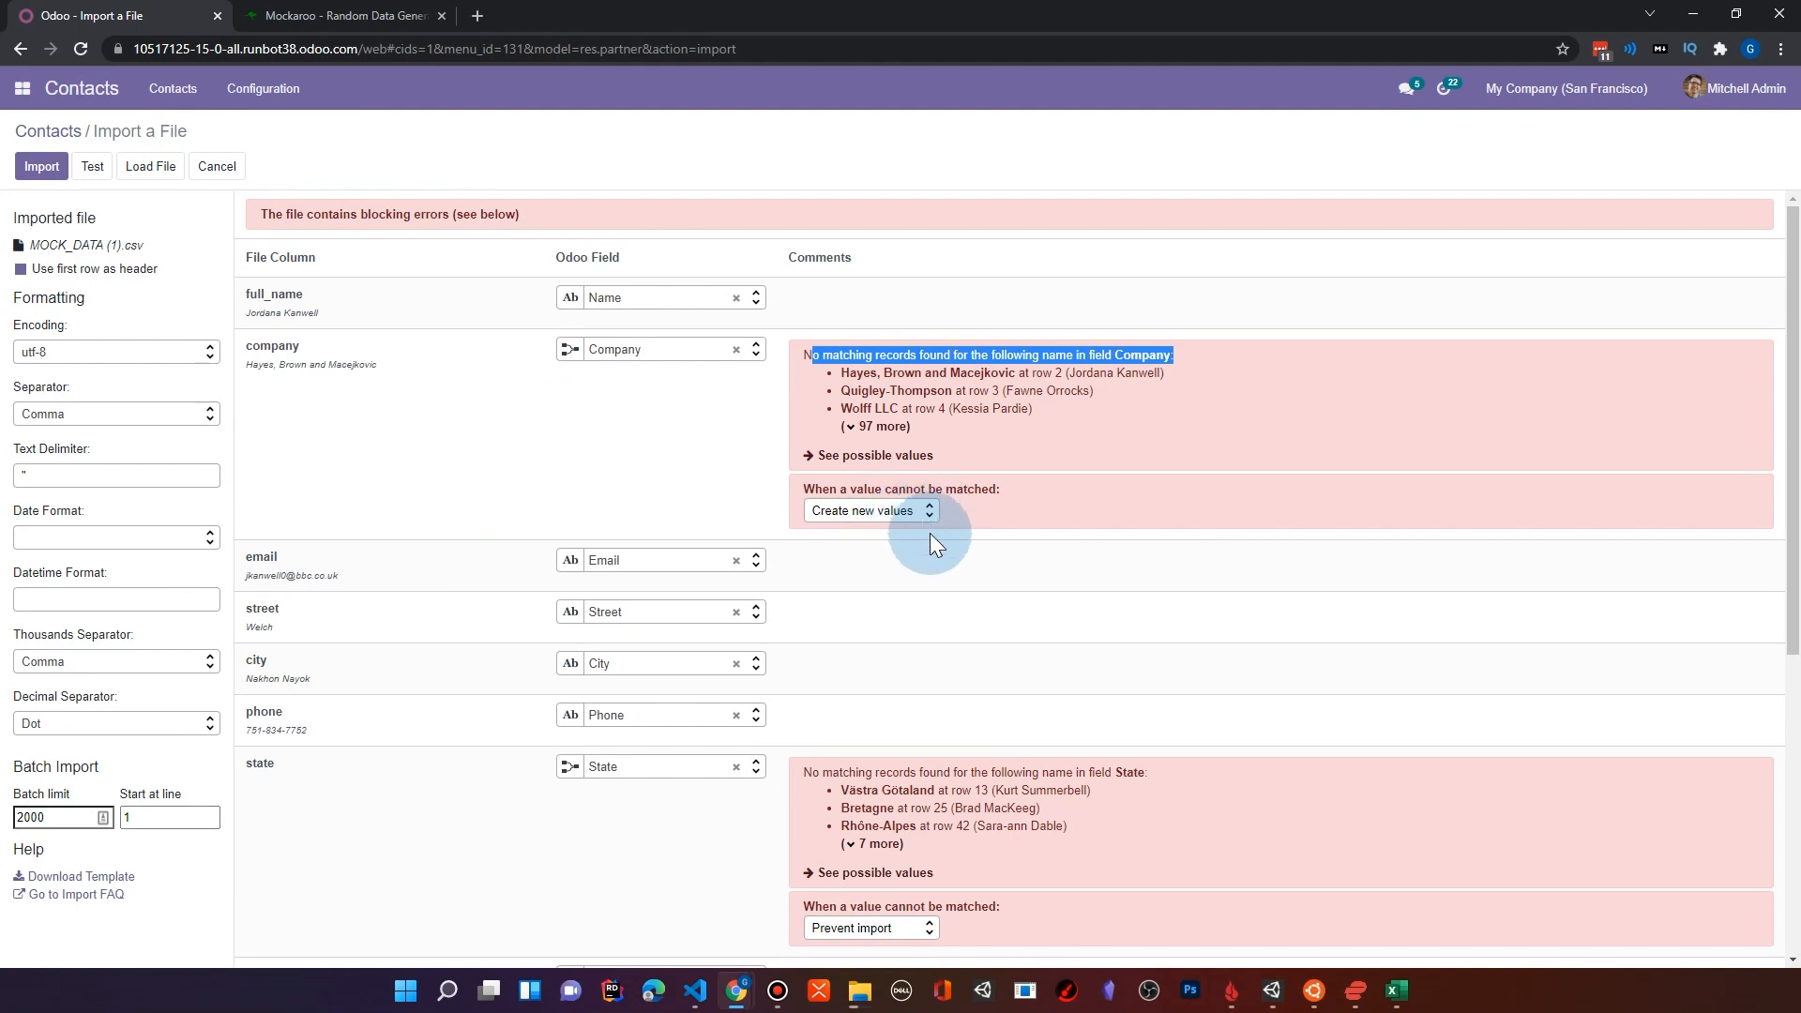
# Step: Review the unmatched states and the possible state values, and choose Set value as empty for states that cannot be matched
pyautogui.scroll(-4, 846, 509)
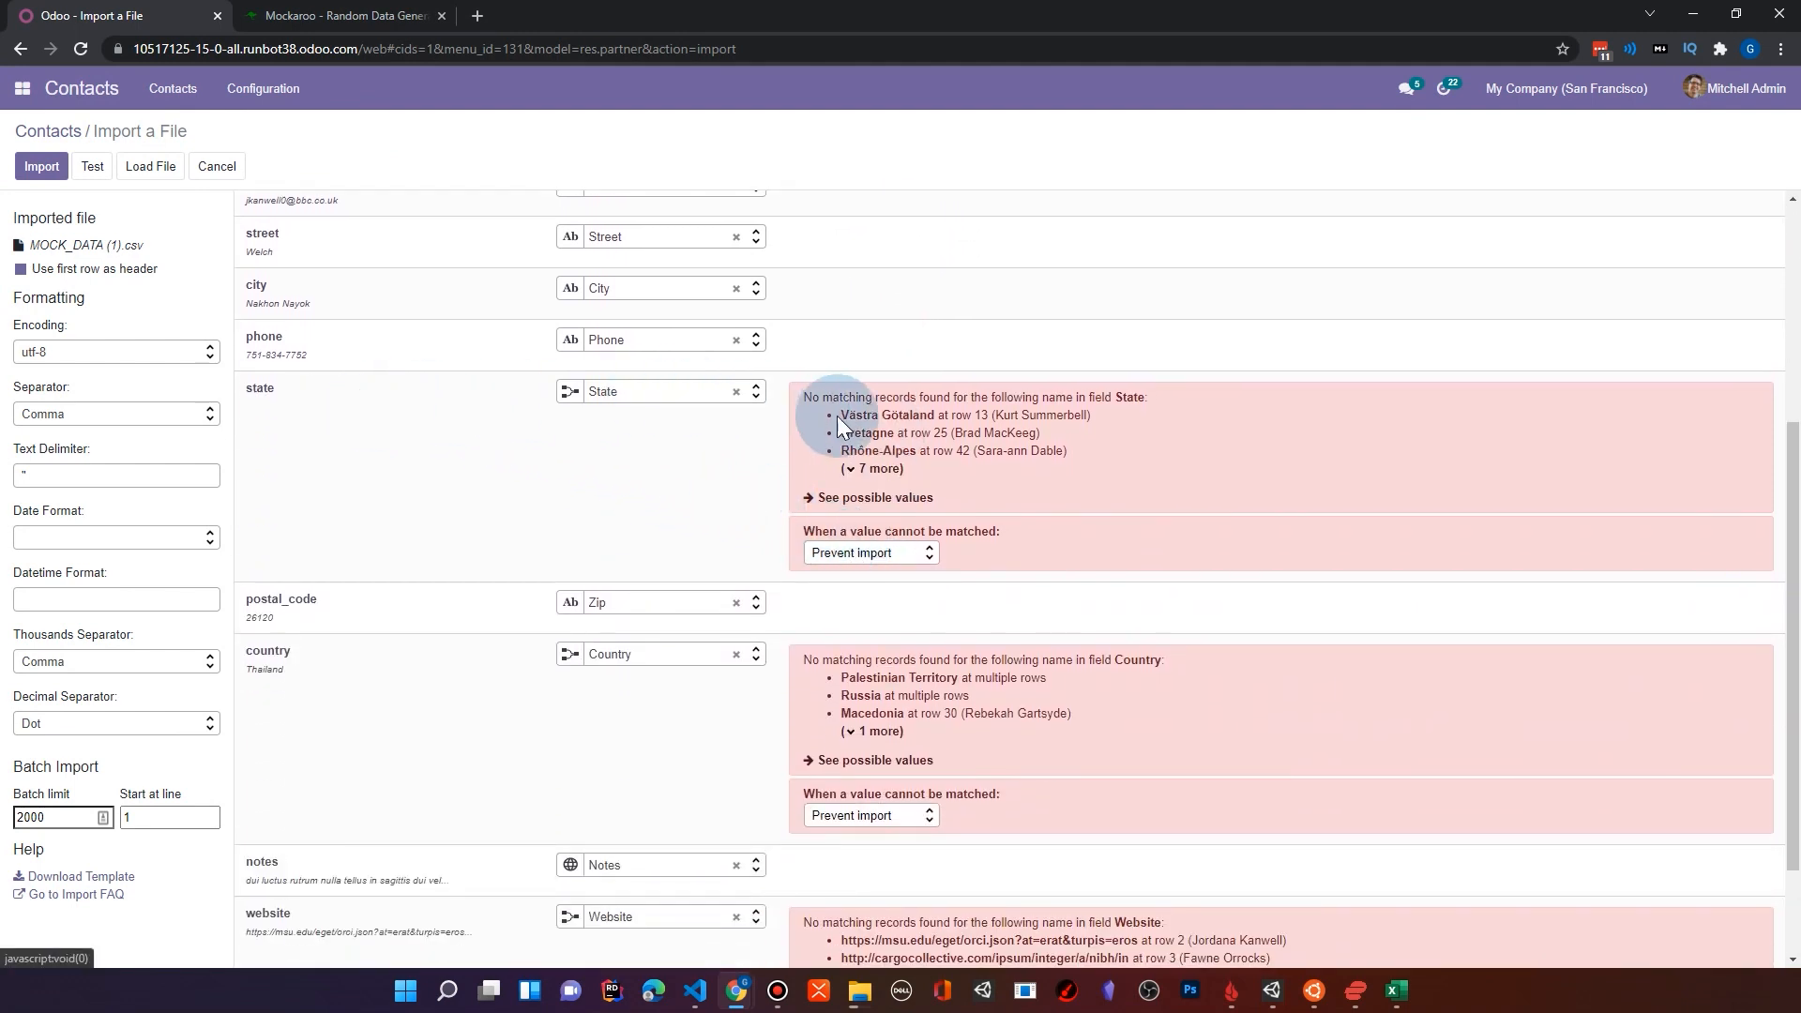
pyautogui.click(882, 469)
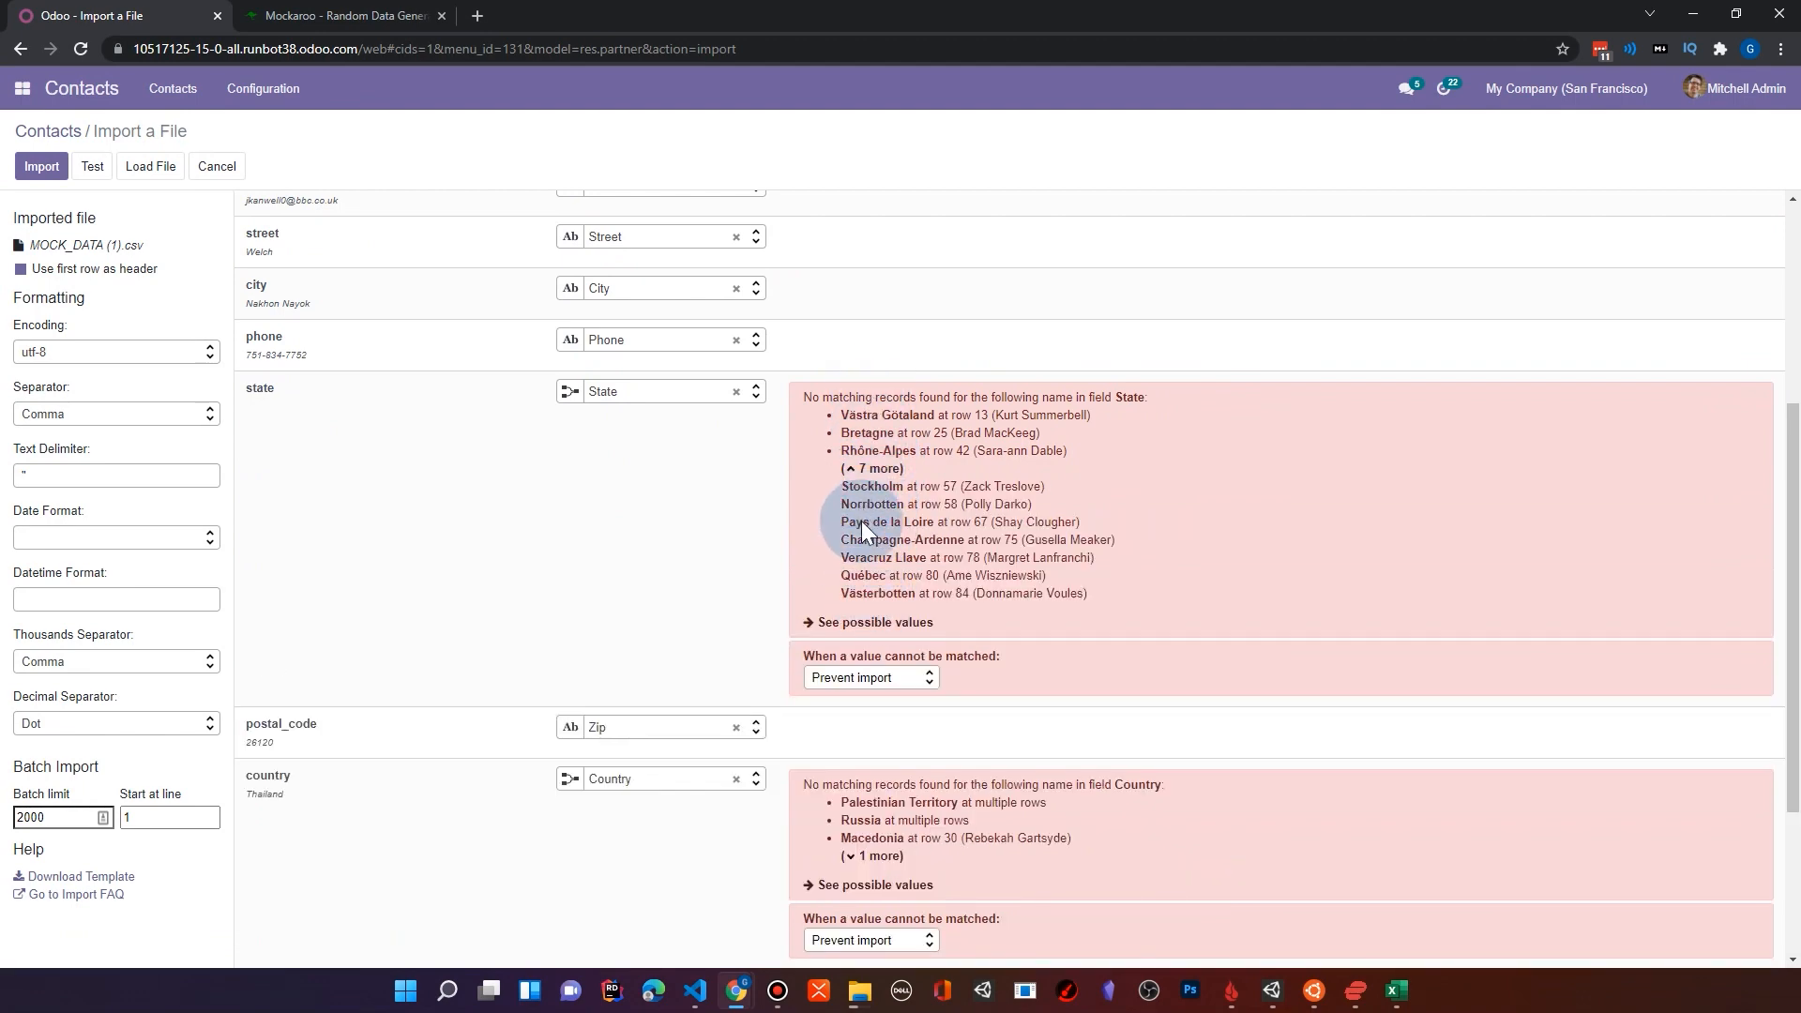
pyautogui.click(857, 623)
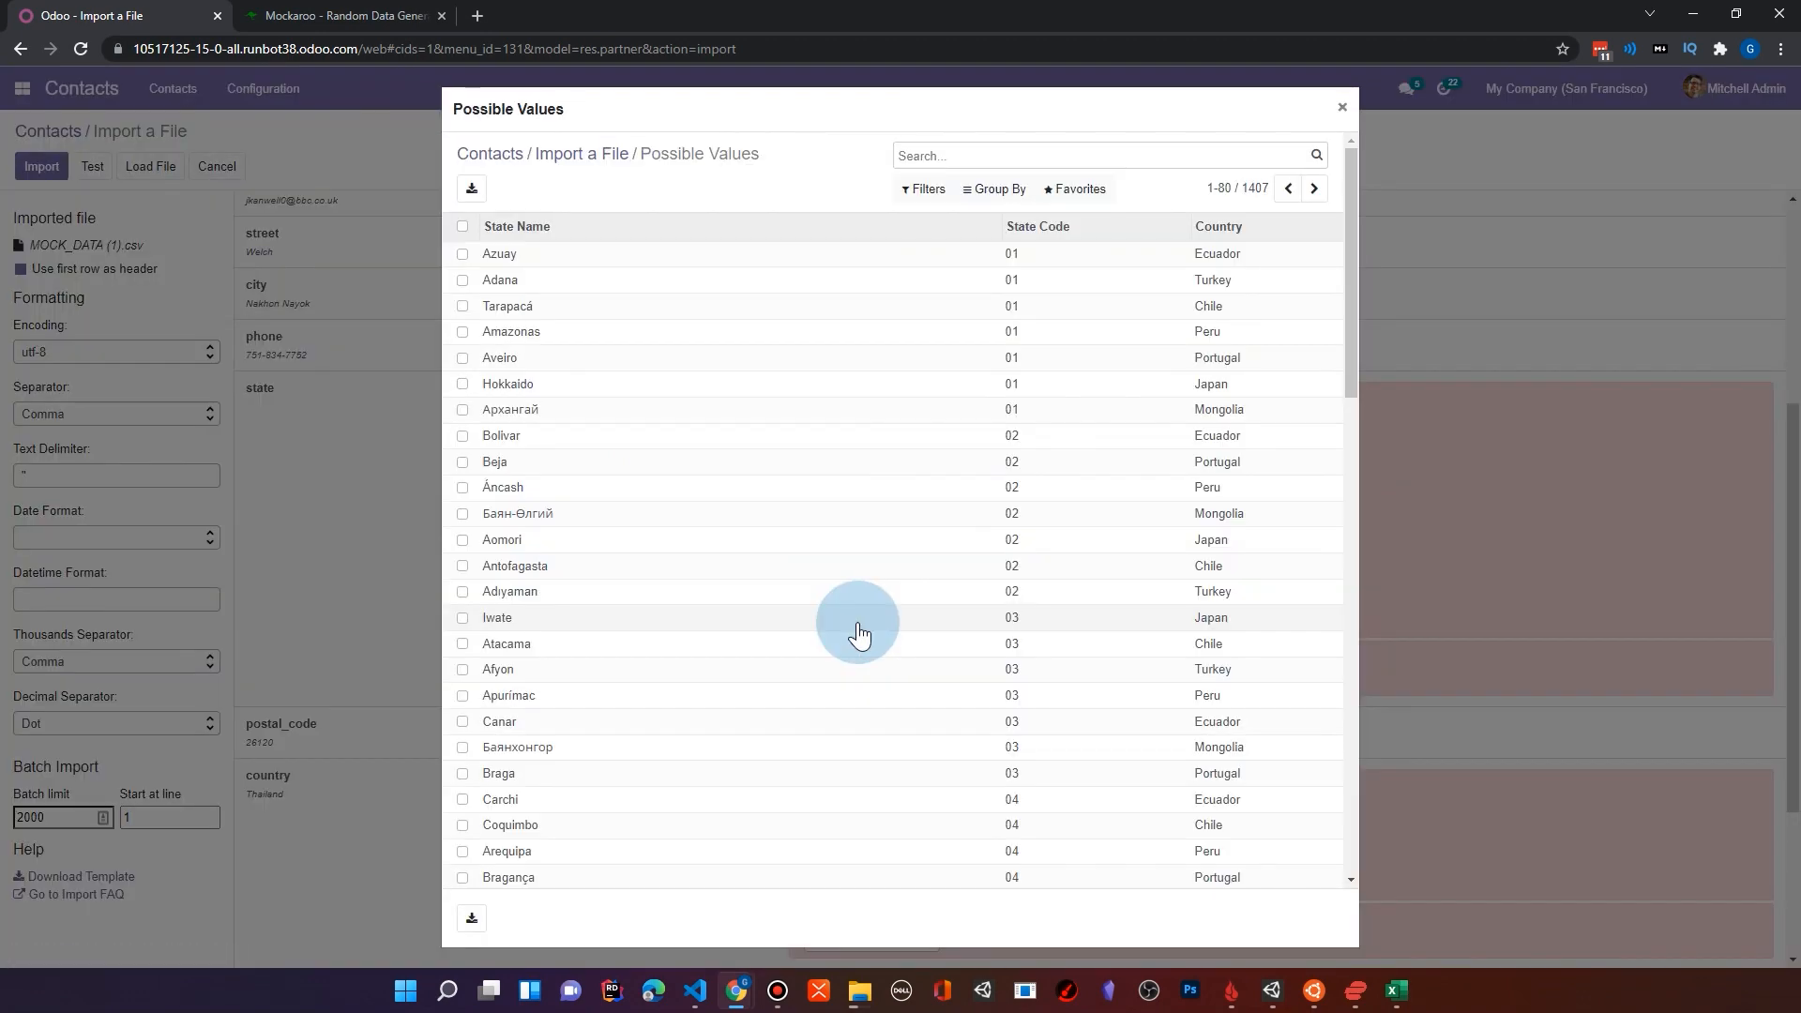
pyautogui.scroll(-10, 651, 431)
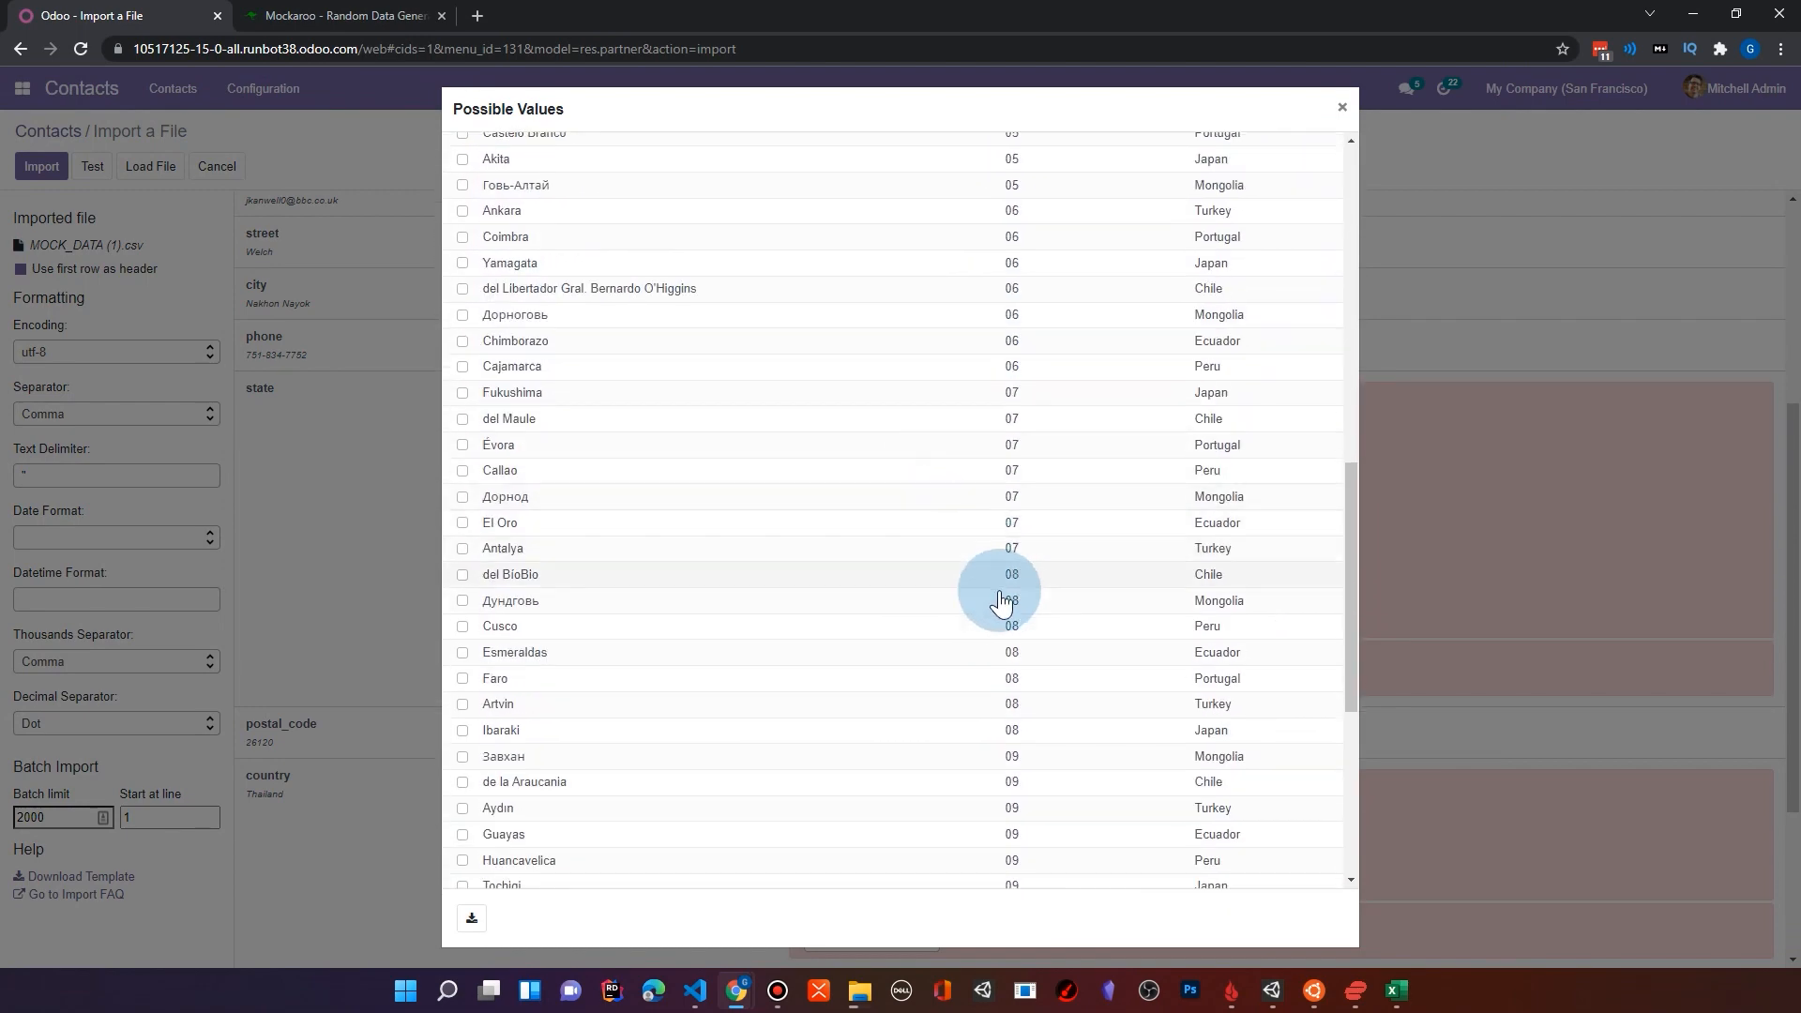
pyautogui.scroll(-3, 1327, 804)
pyautogui.scroll(-2, 1356, 809)
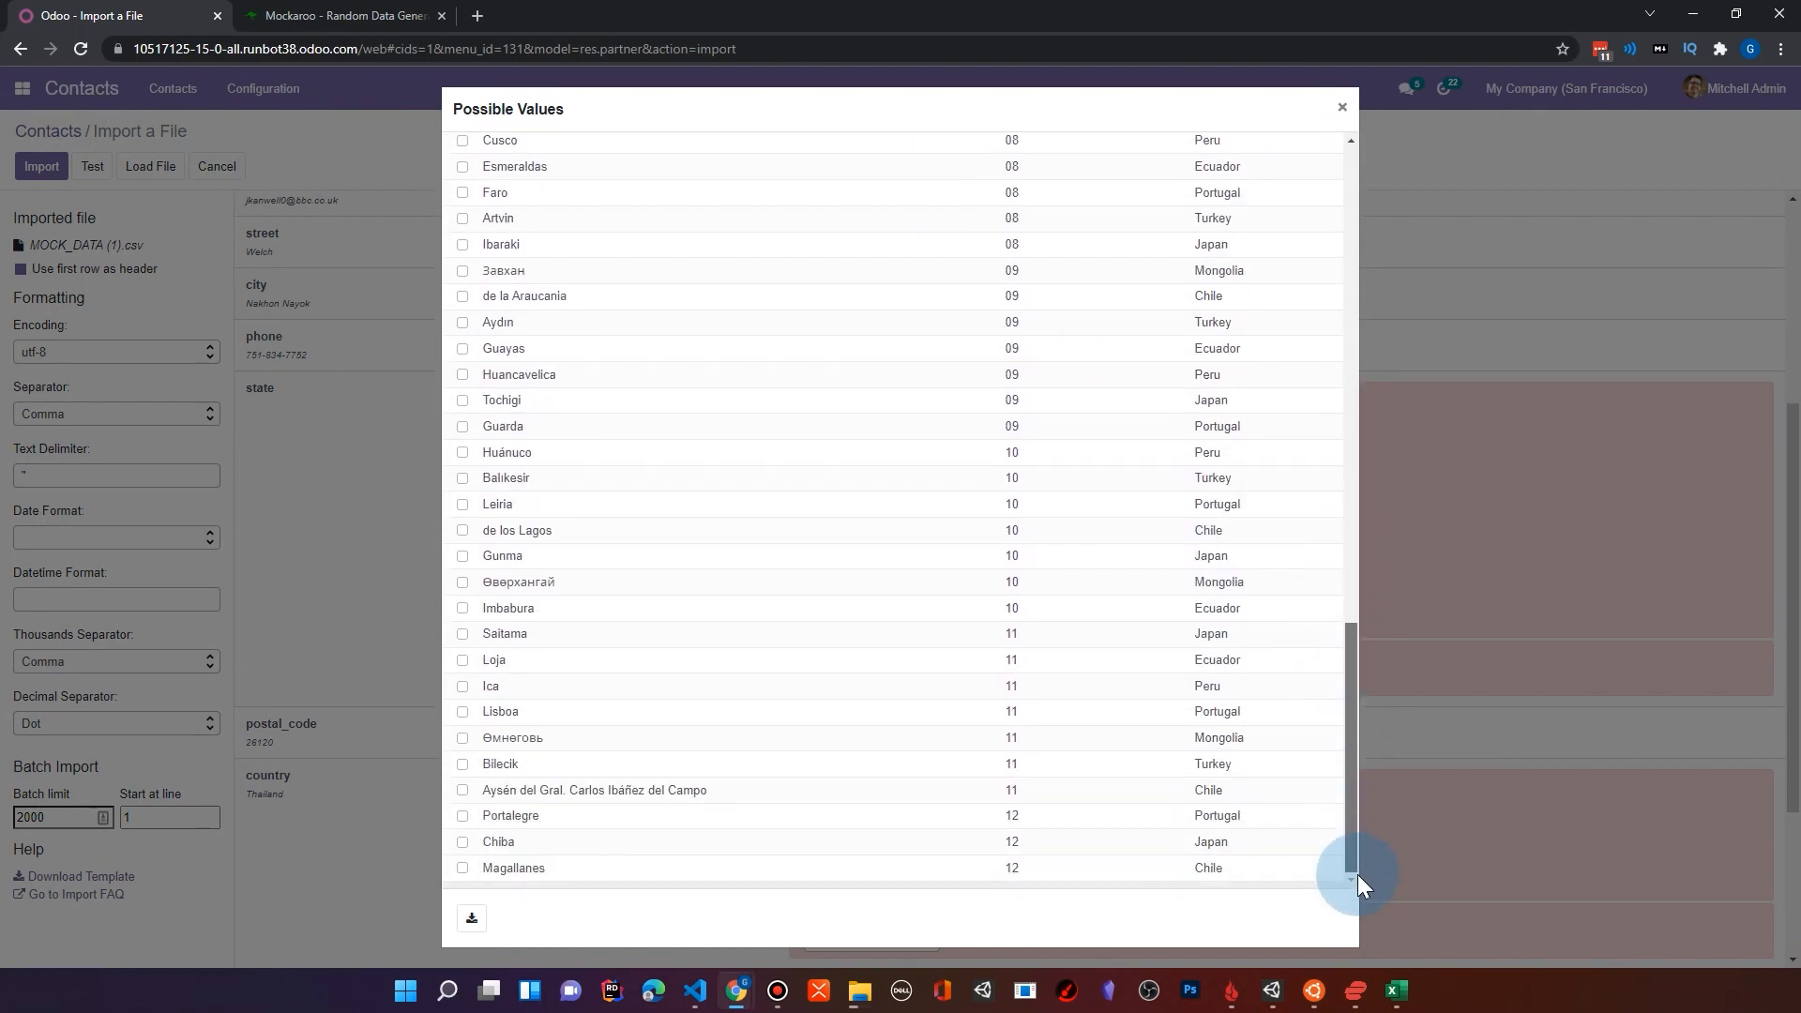
pyautogui.moveTo(1359, 875); pyautogui.dragTo(1255, 201)
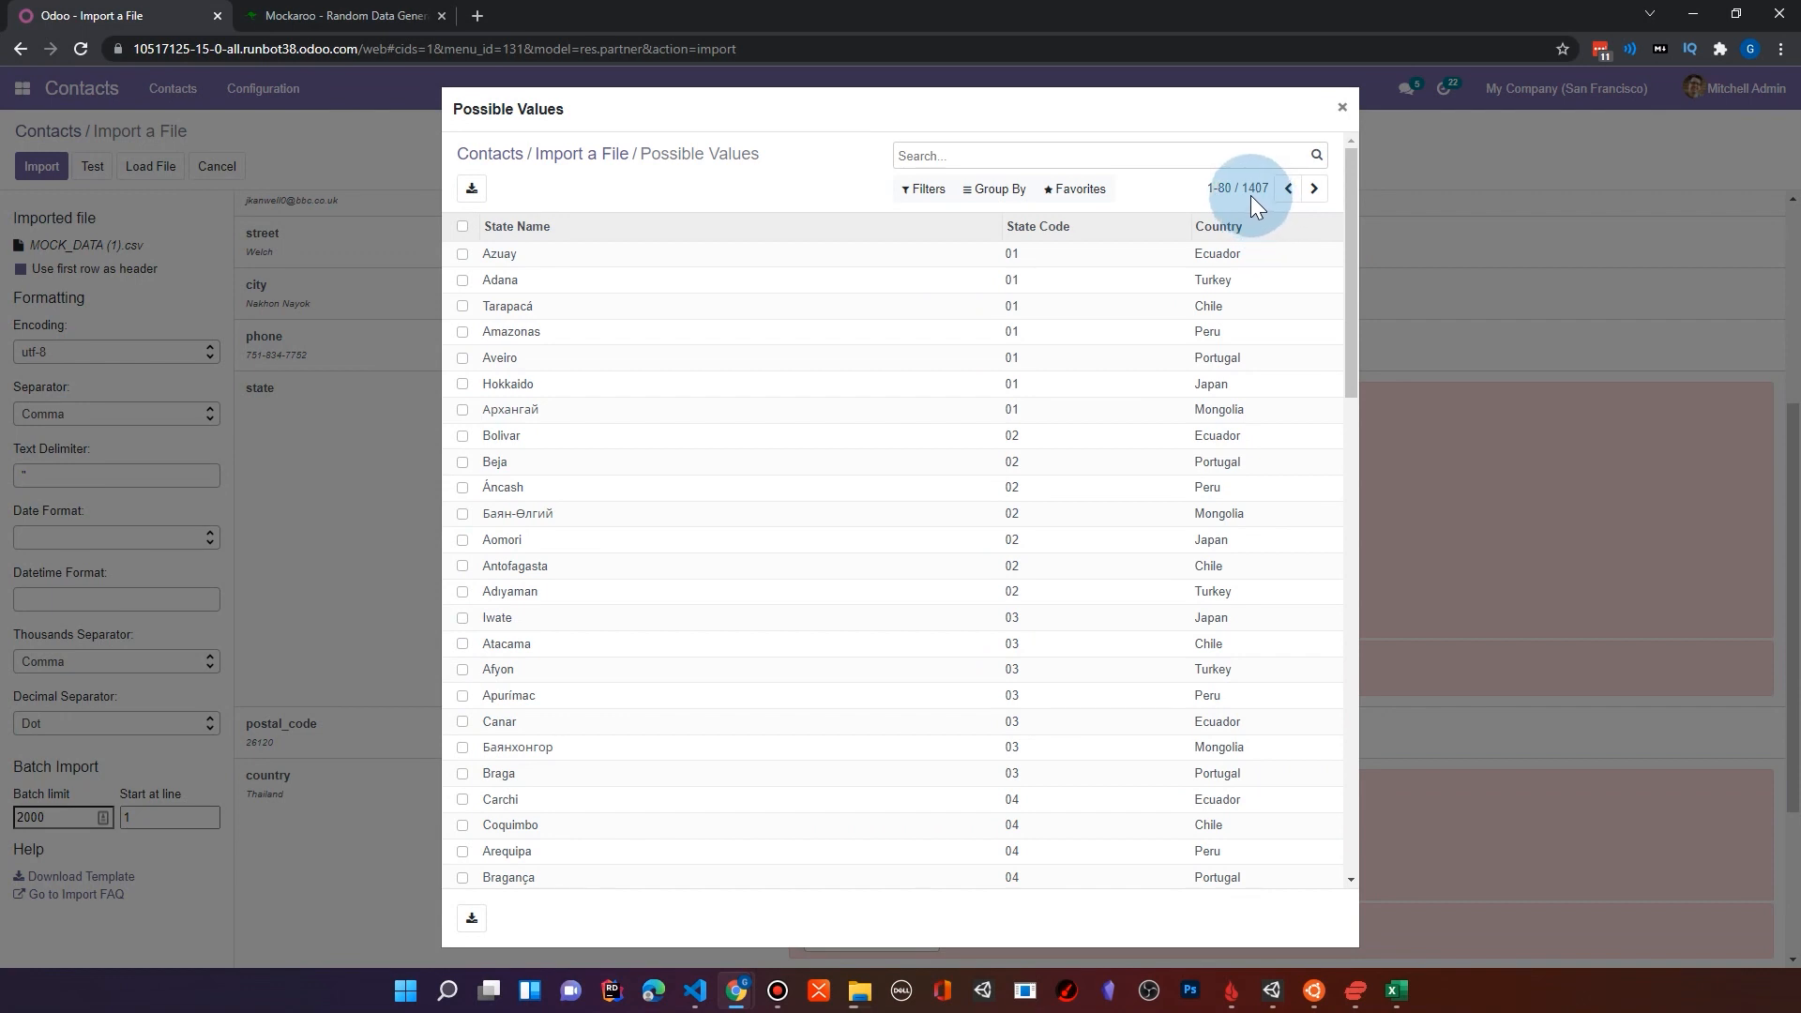
pyautogui.scroll(-6, 623, 684)
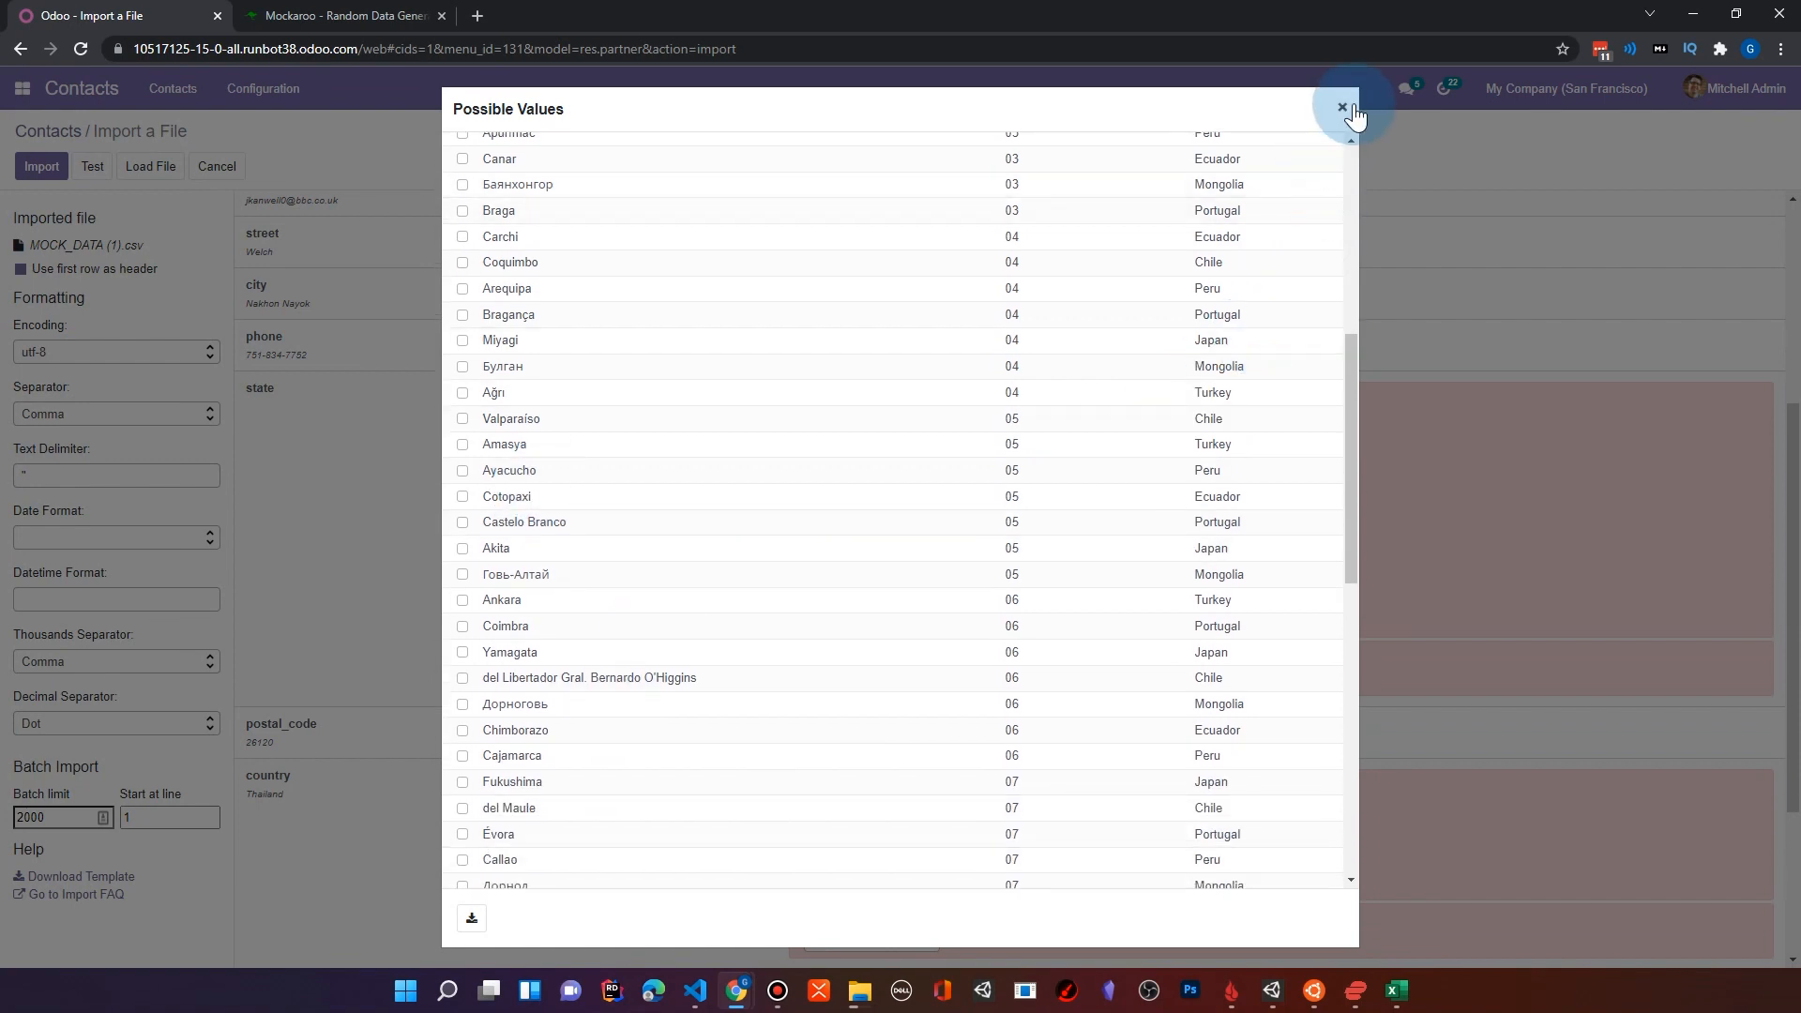
pyautogui.click(1345, 109)
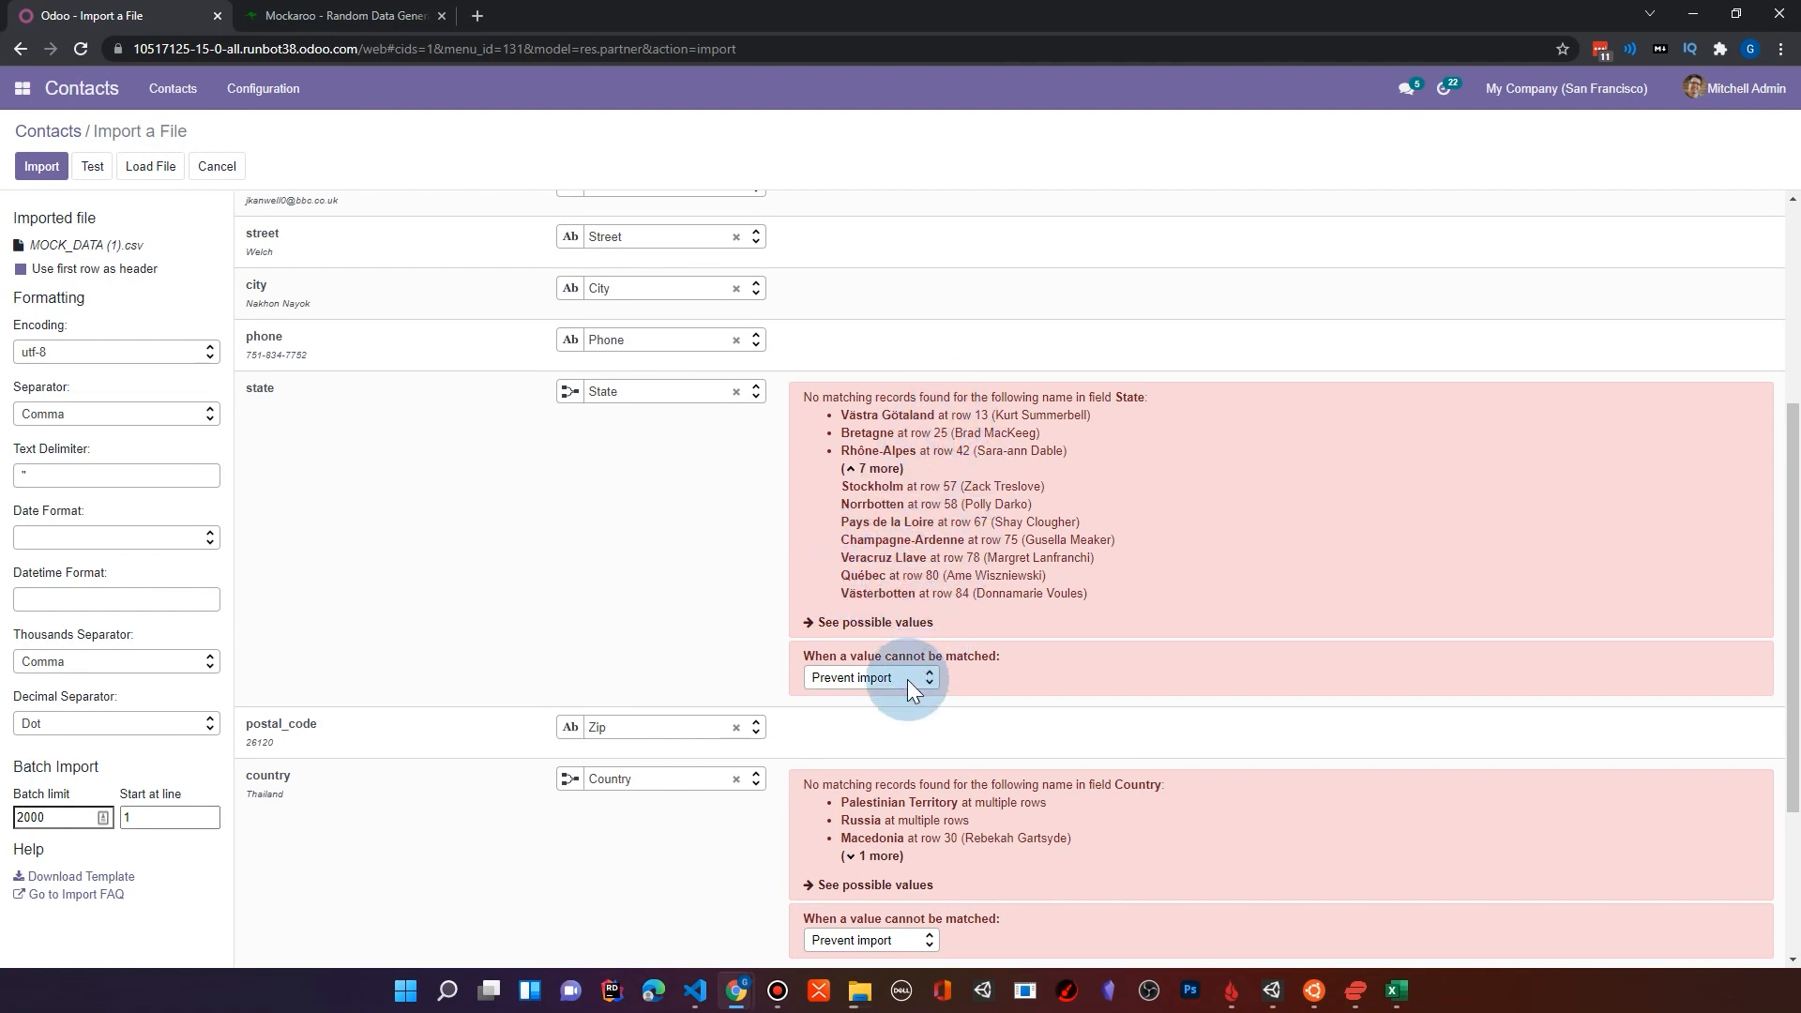
pyautogui.click(881, 679)
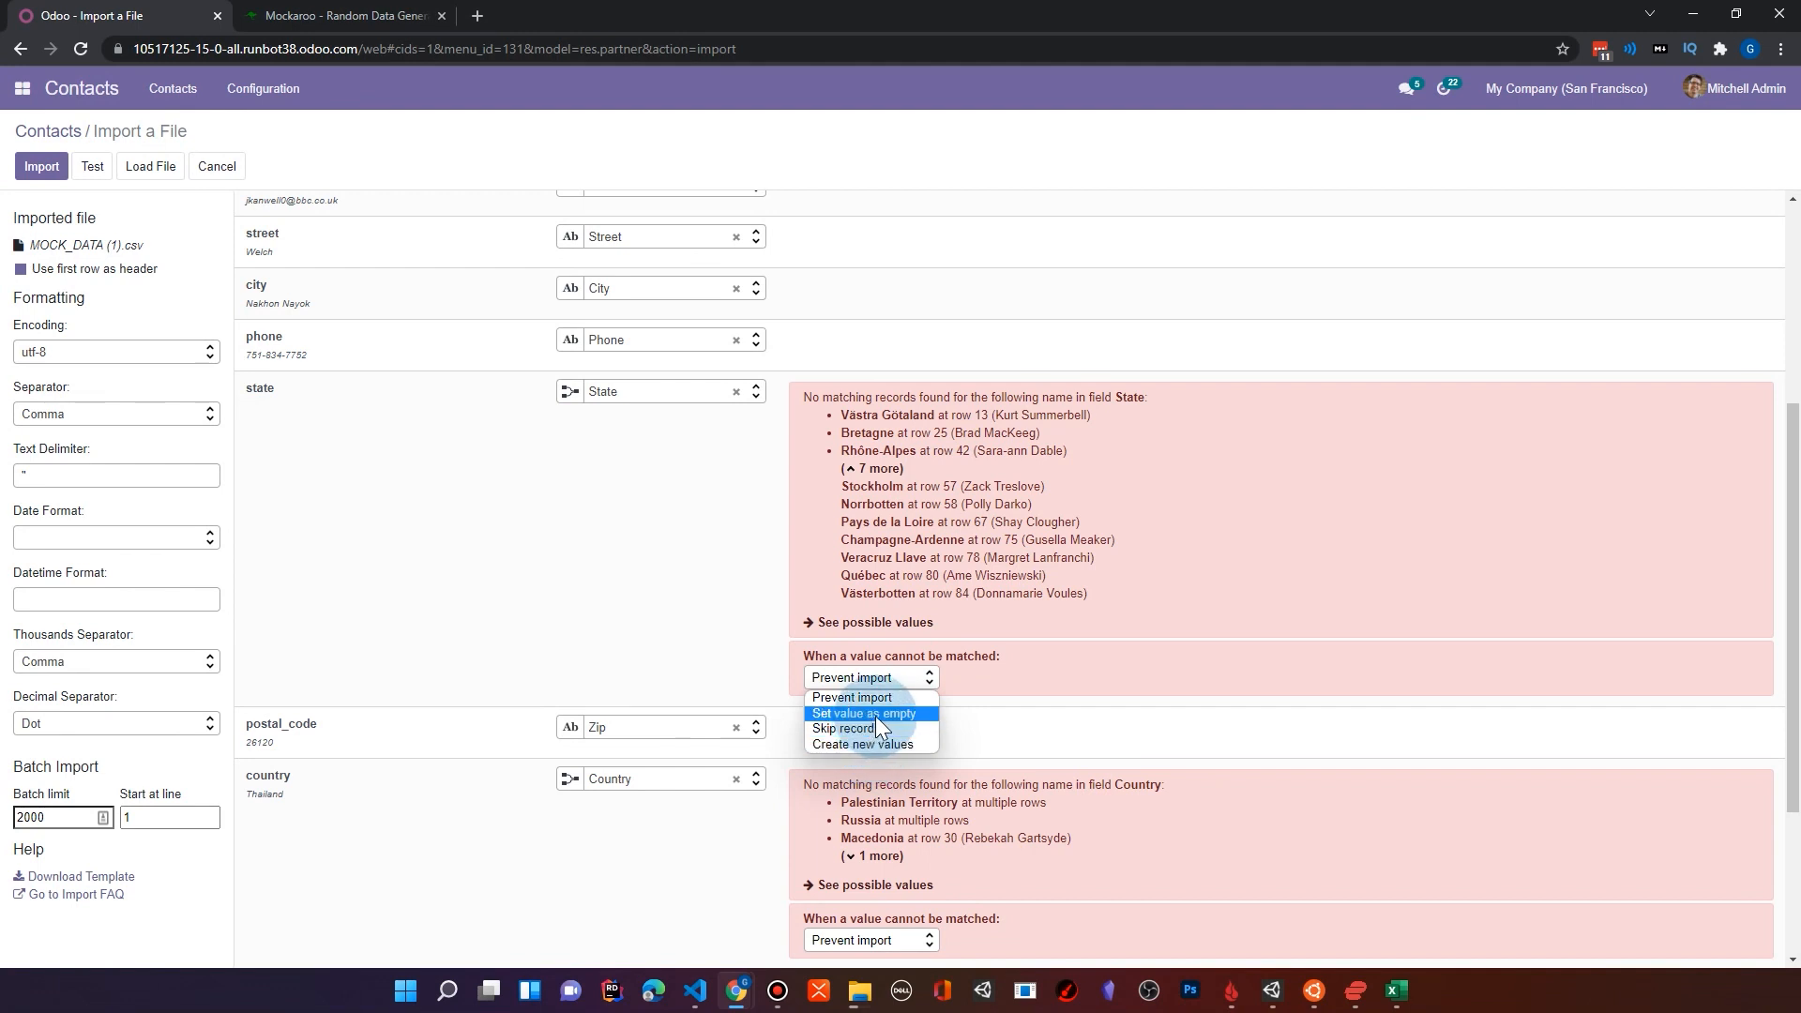
pyautogui.click(876, 716)
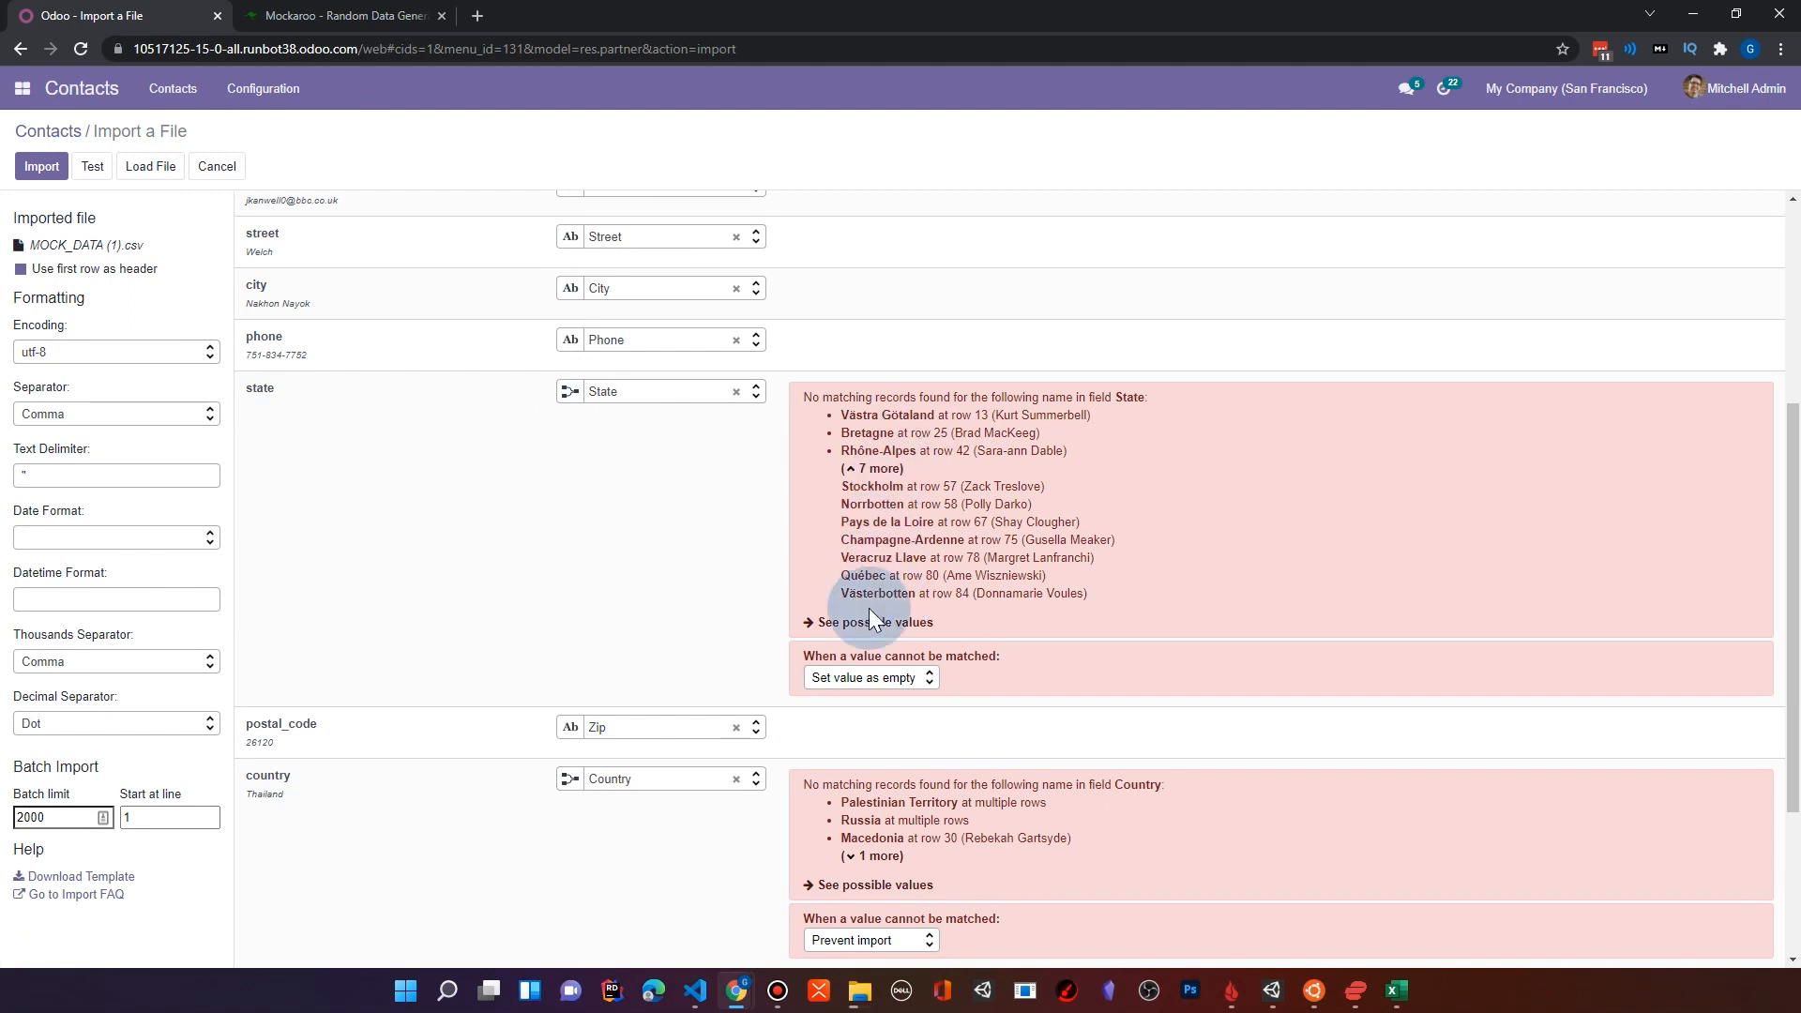
# Step: Expand the full list of unmatched countries and set the country column to Skip record when a value cannot be matched
pyautogui.scroll(-1, 932, 430)
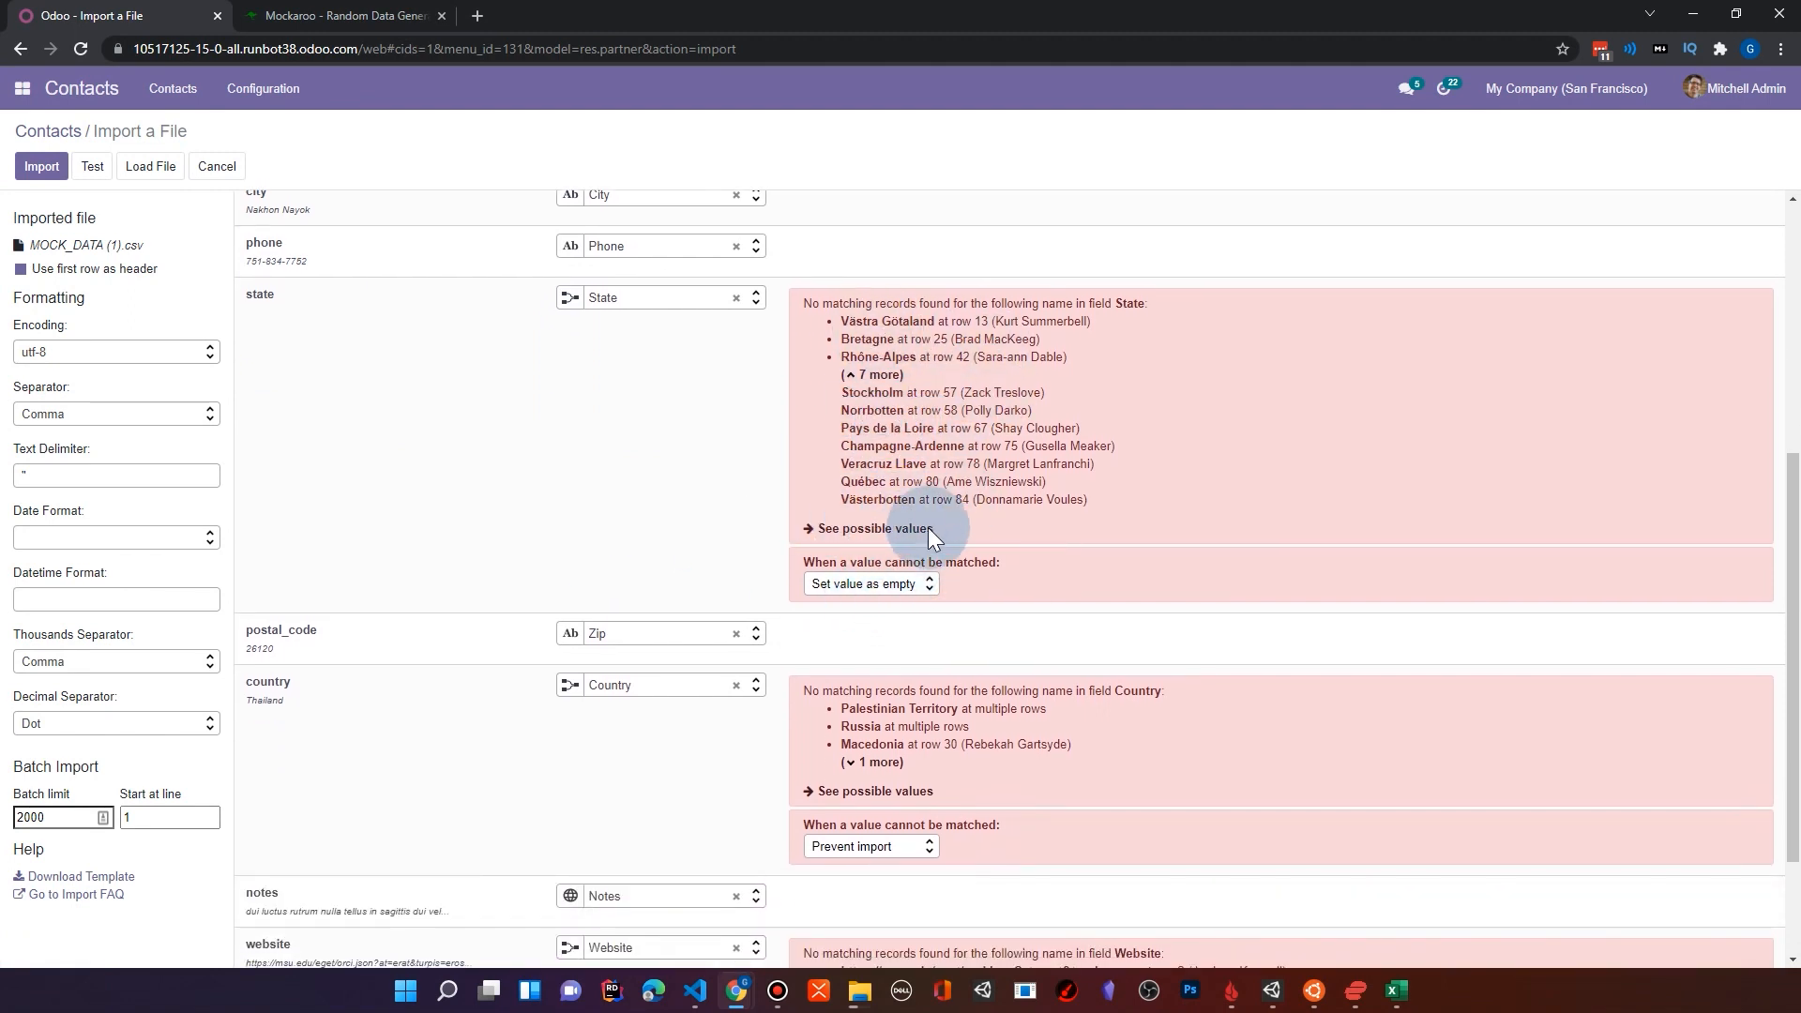
pyautogui.scroll(-2, 919, 578)
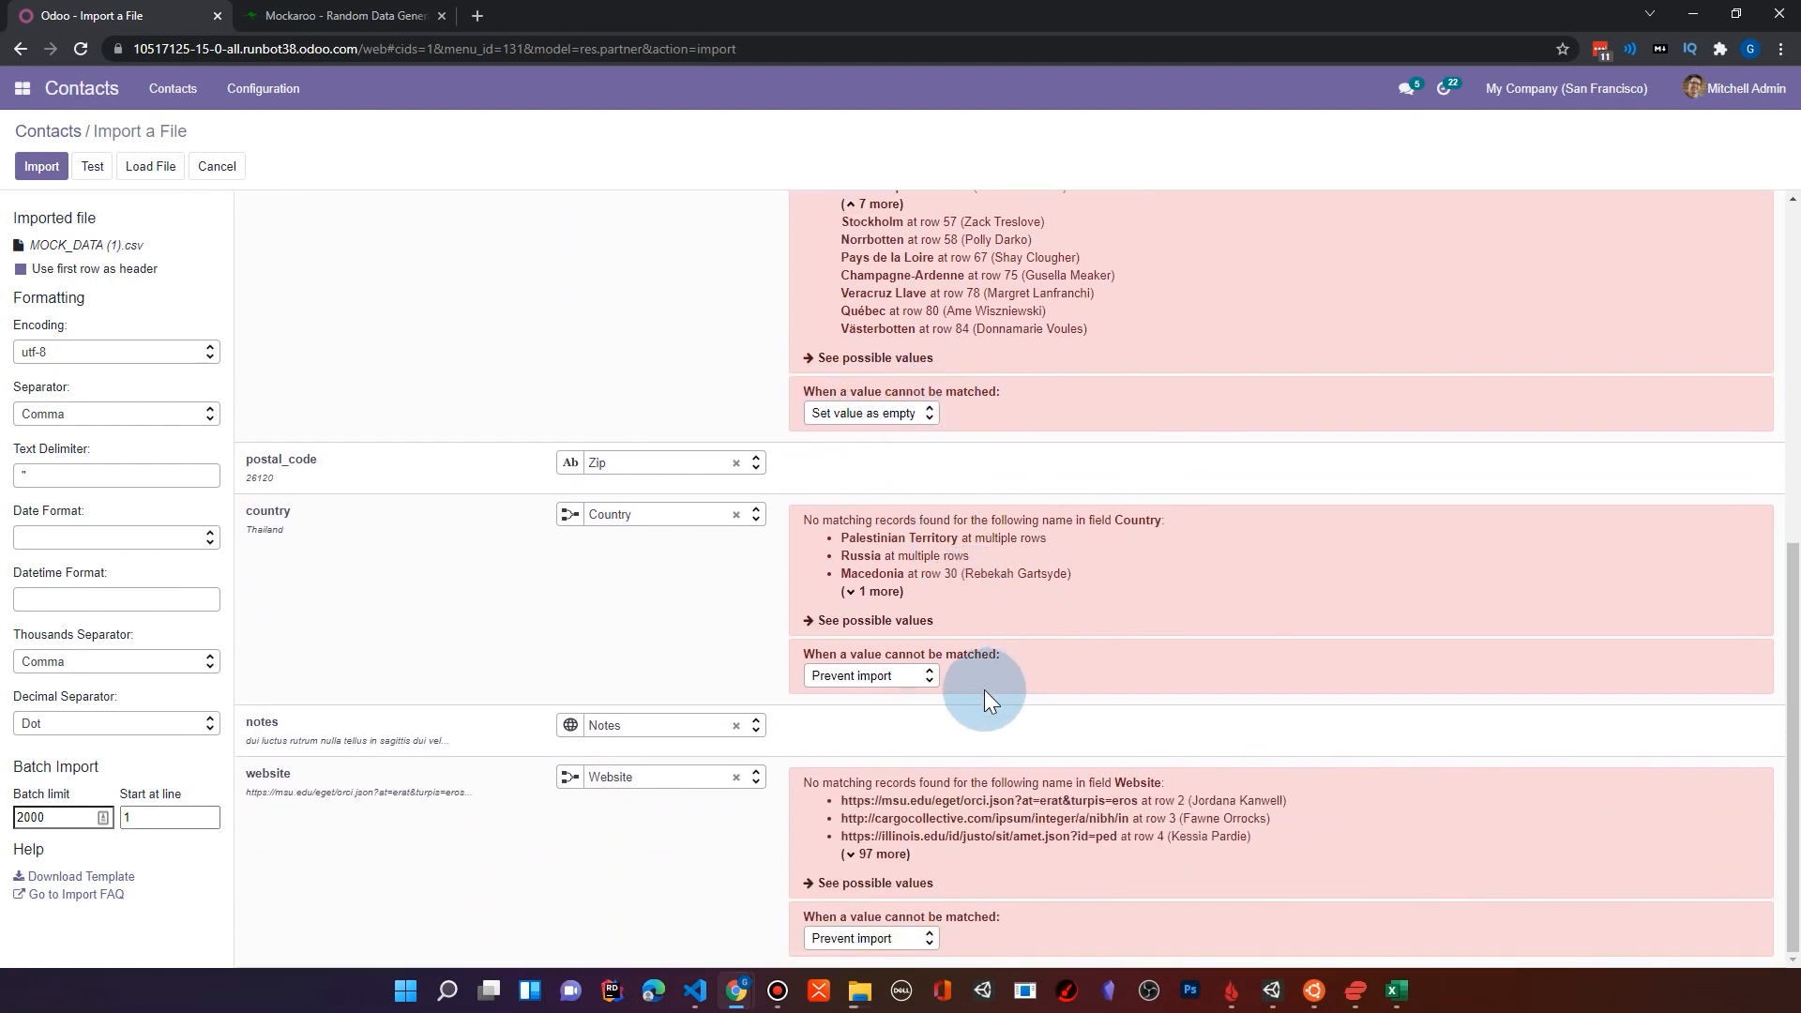
pyautogui.click(857, 595)
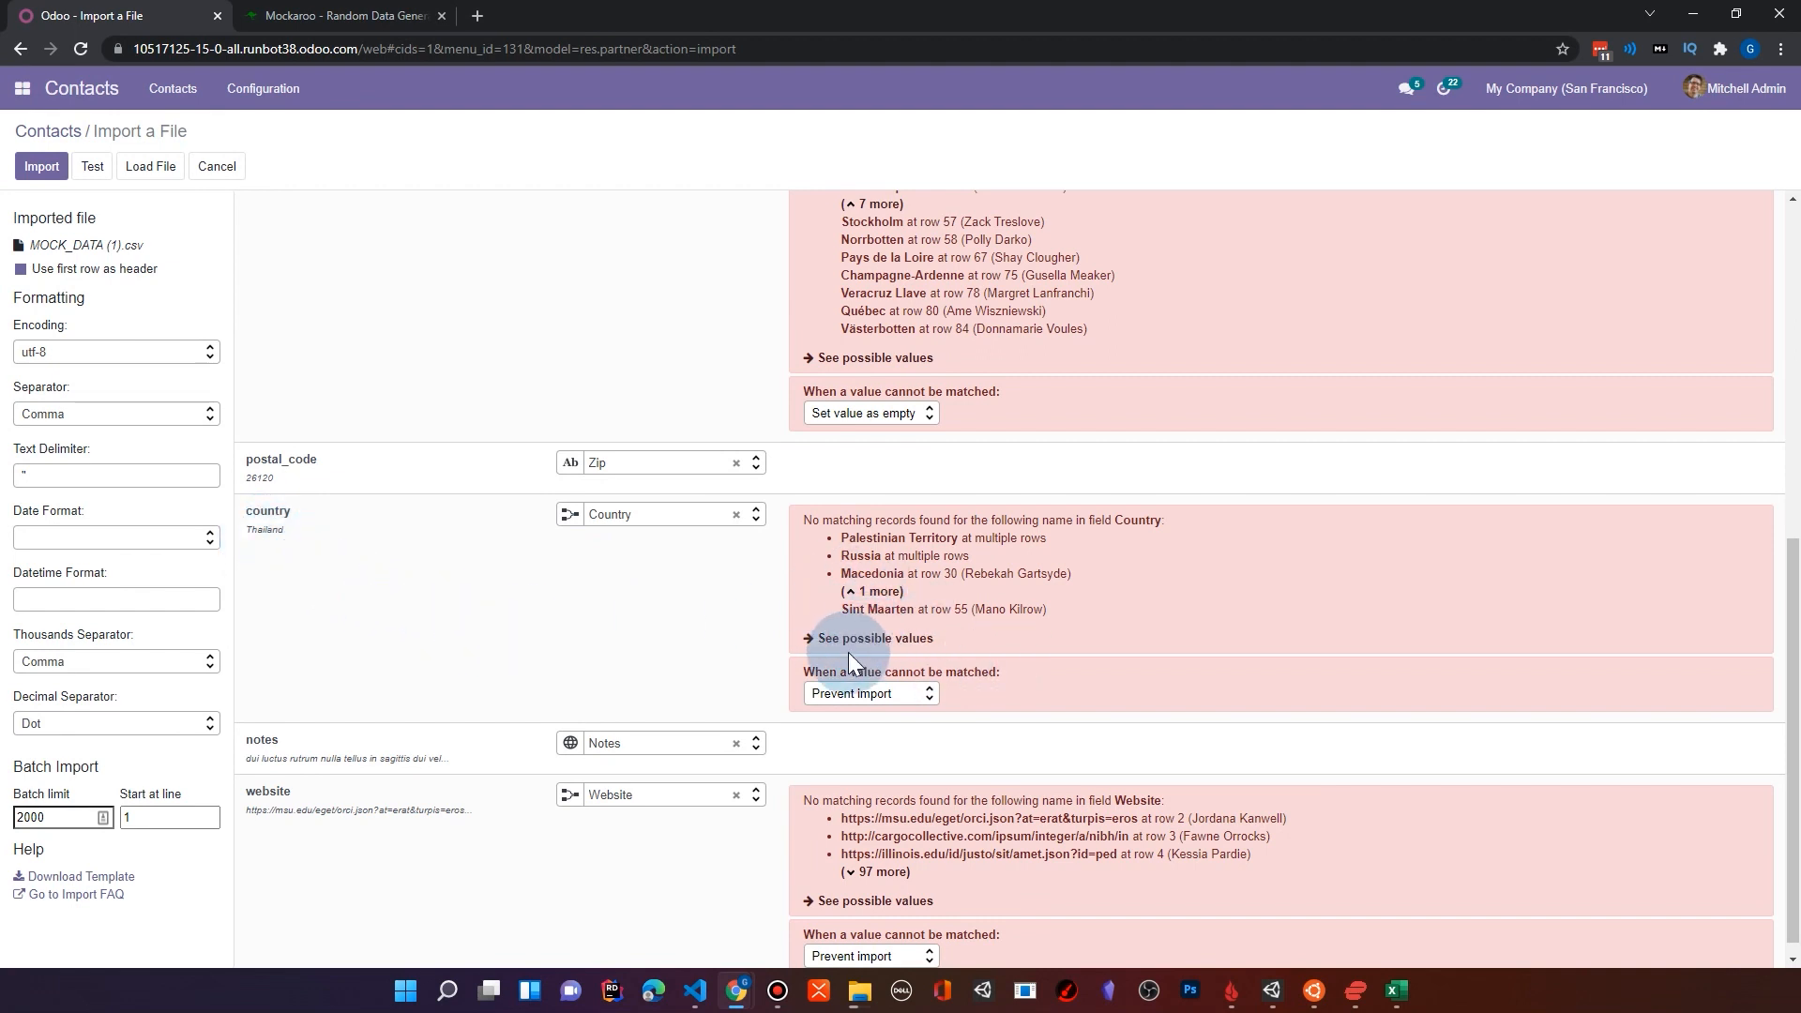
pyautogui.click(927, 696)
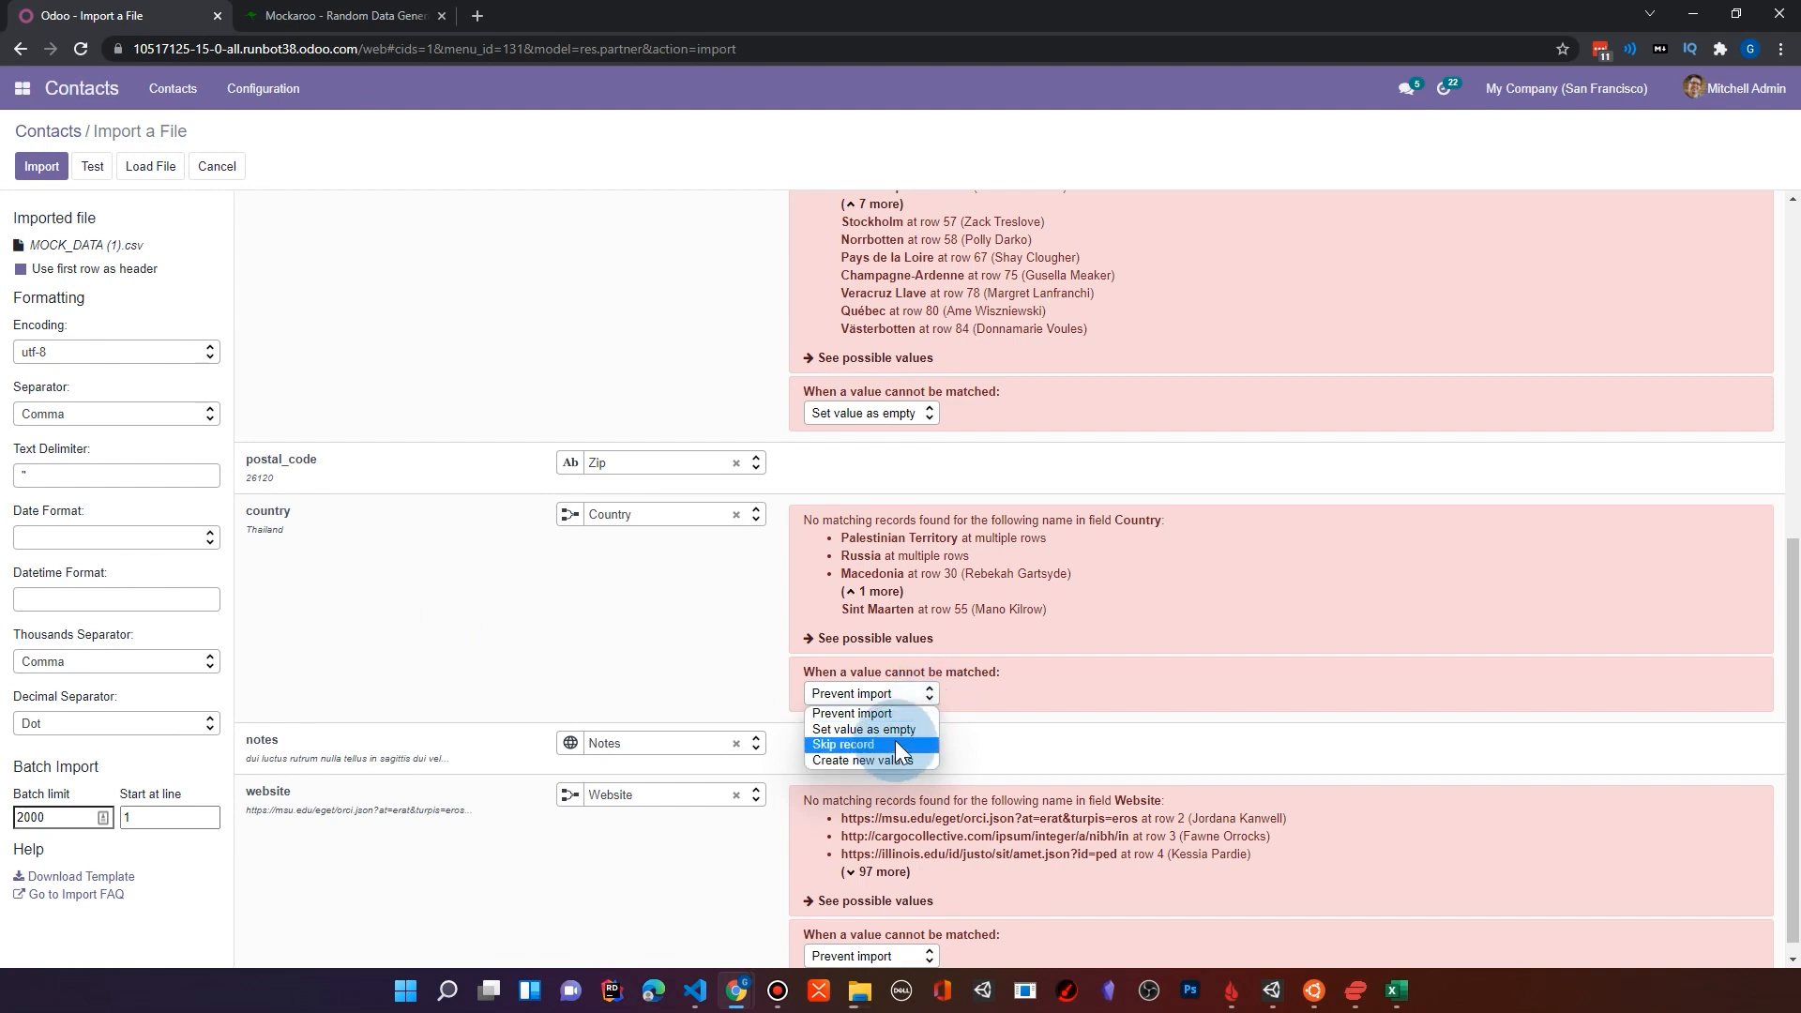
pyautogui.click(898, 731)
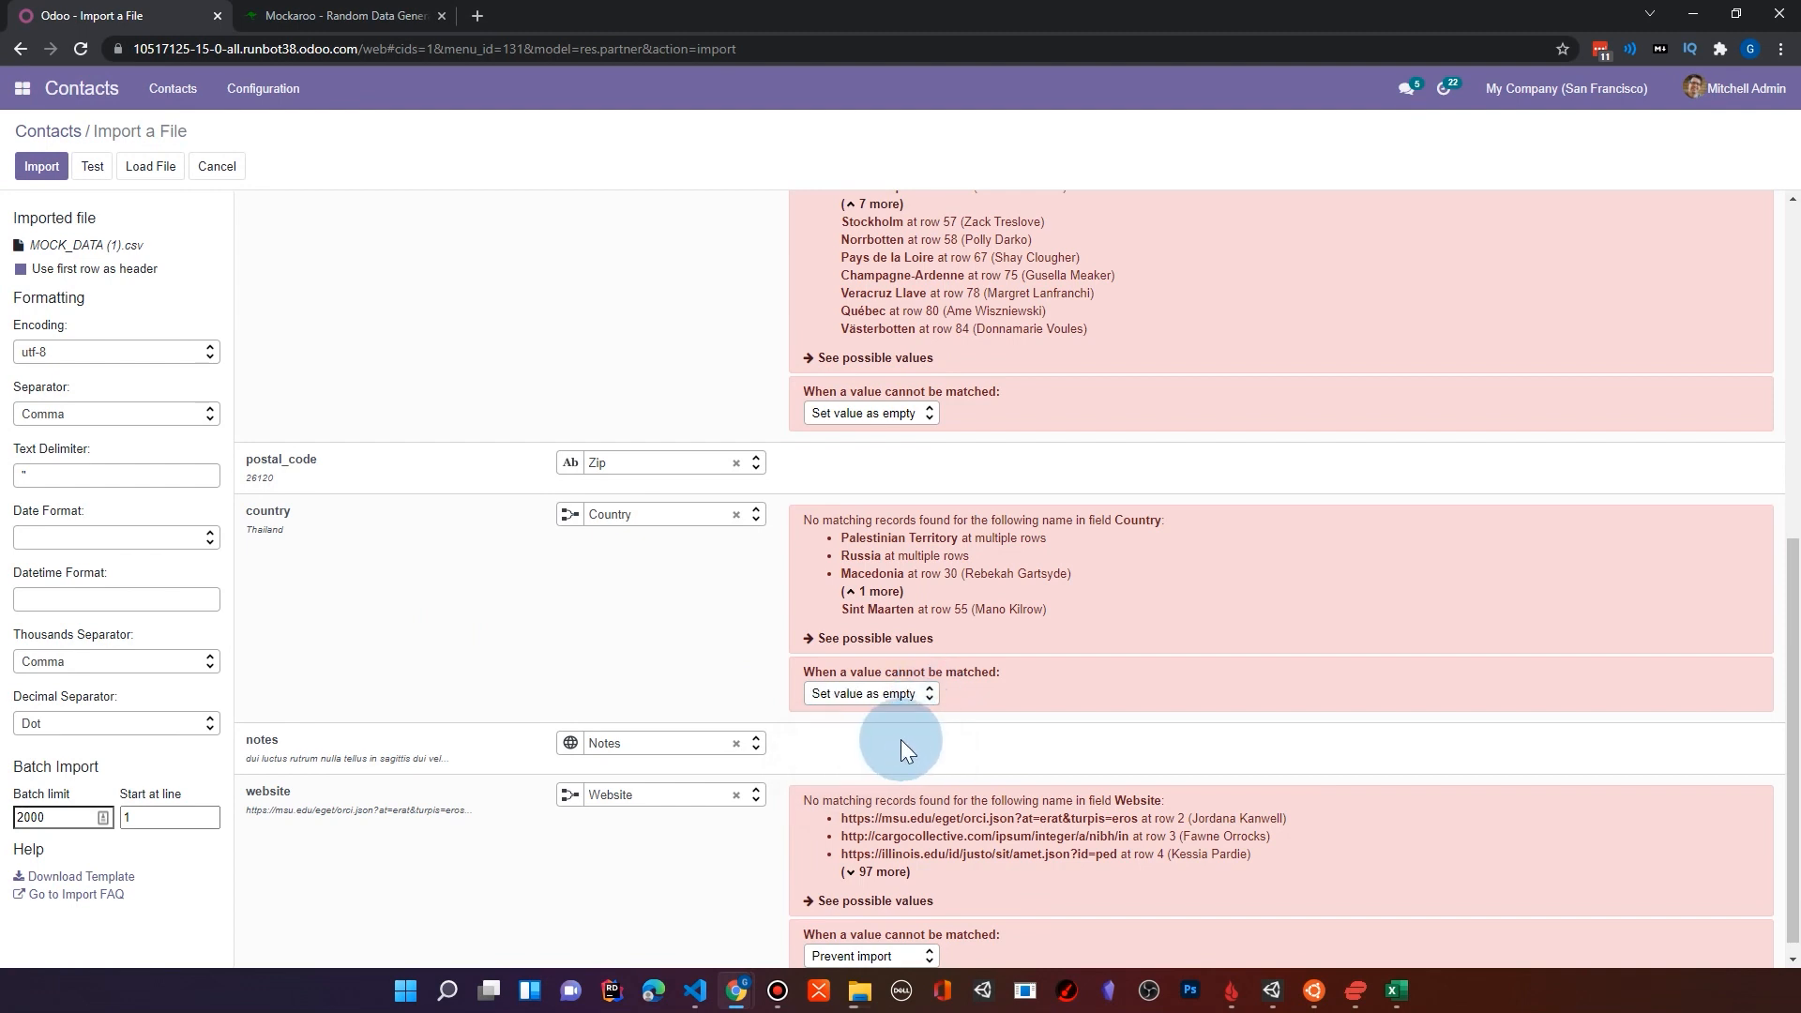
pyautogui.click(900, 694)
pyautogui.click(882, 746)
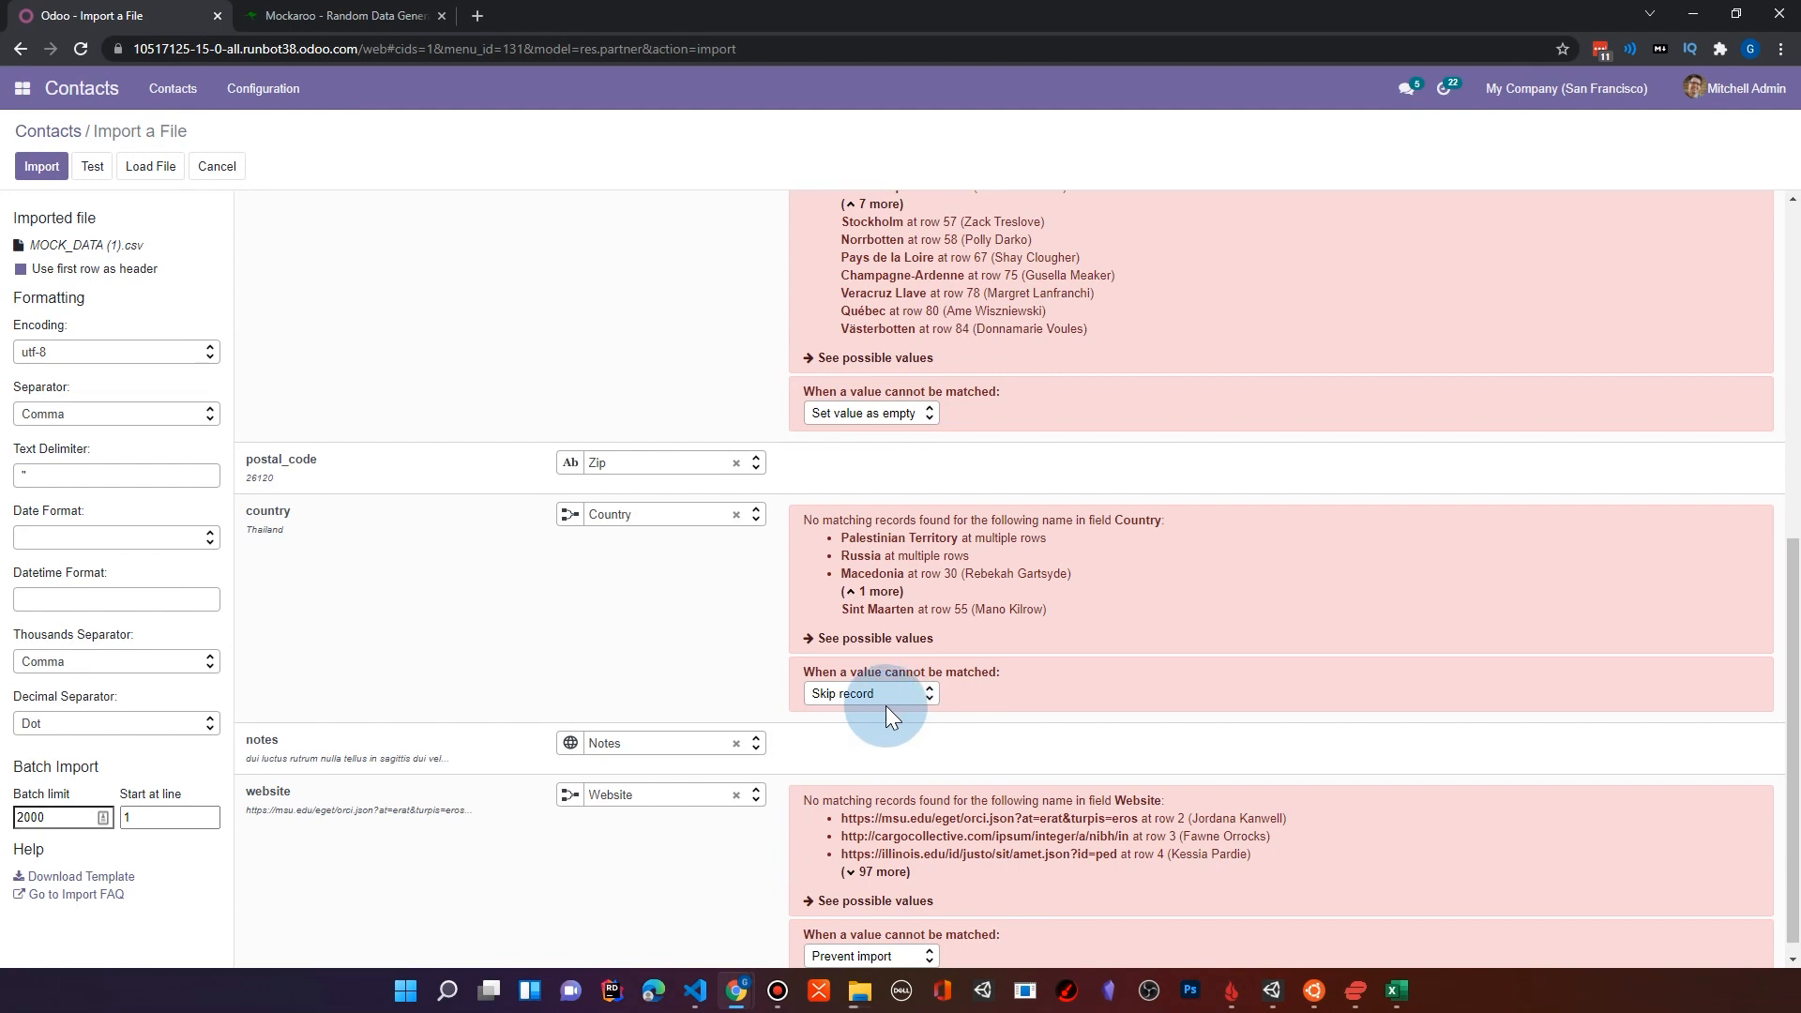
# Step: Map the website file column to the Website Link field
pyautogui.scroll(-1, 993, 640)
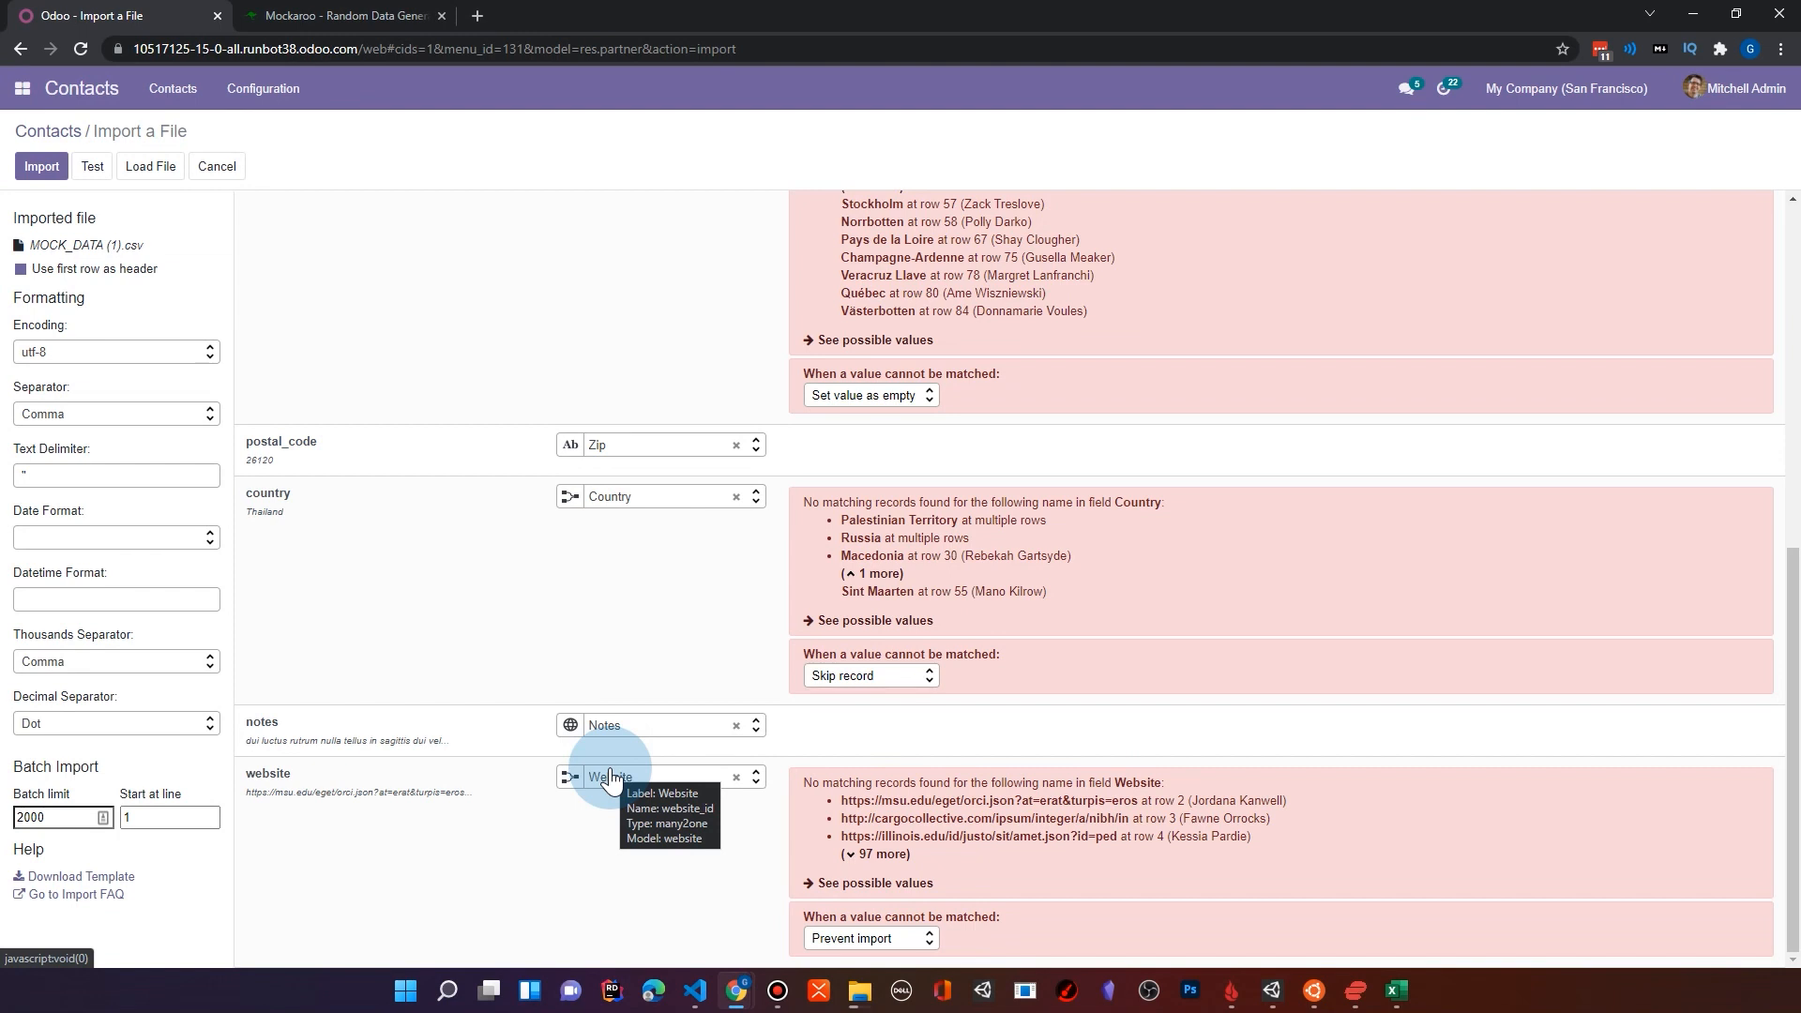
pyautogui.click(754, 781)
pyautogui.scroll(-2, 750, 741)
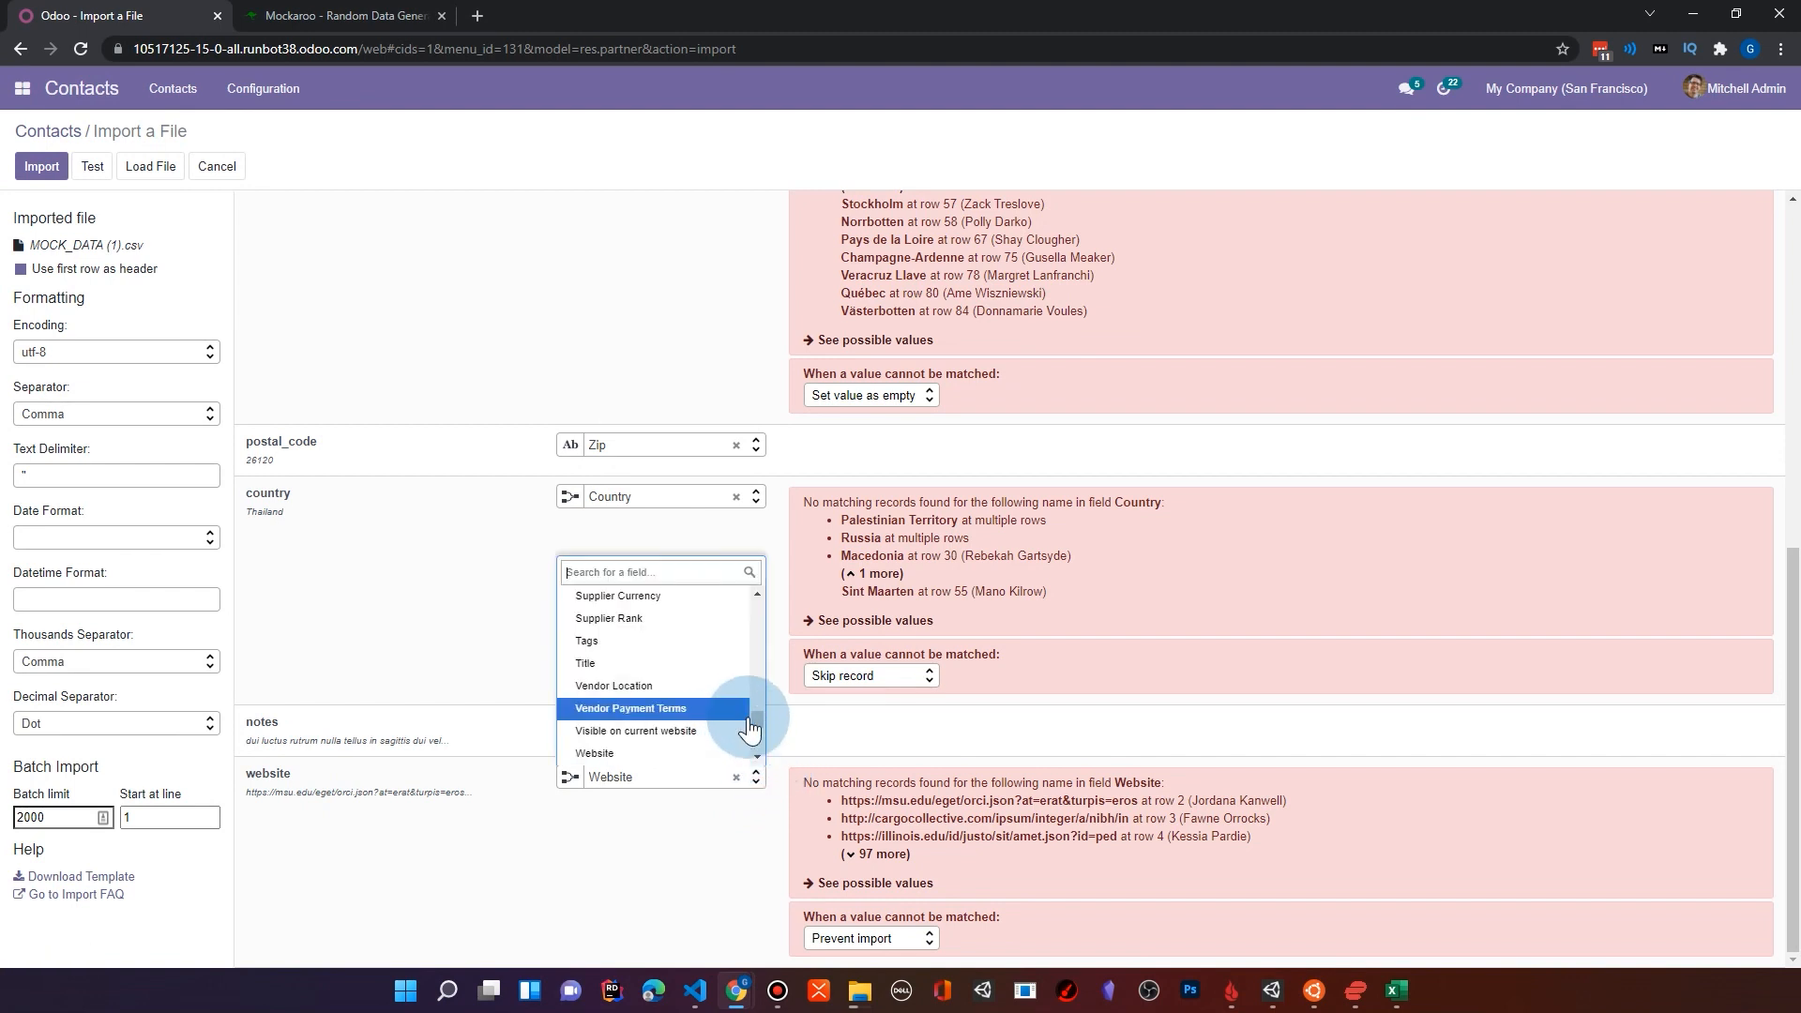
pyautogui.click(743, 708)
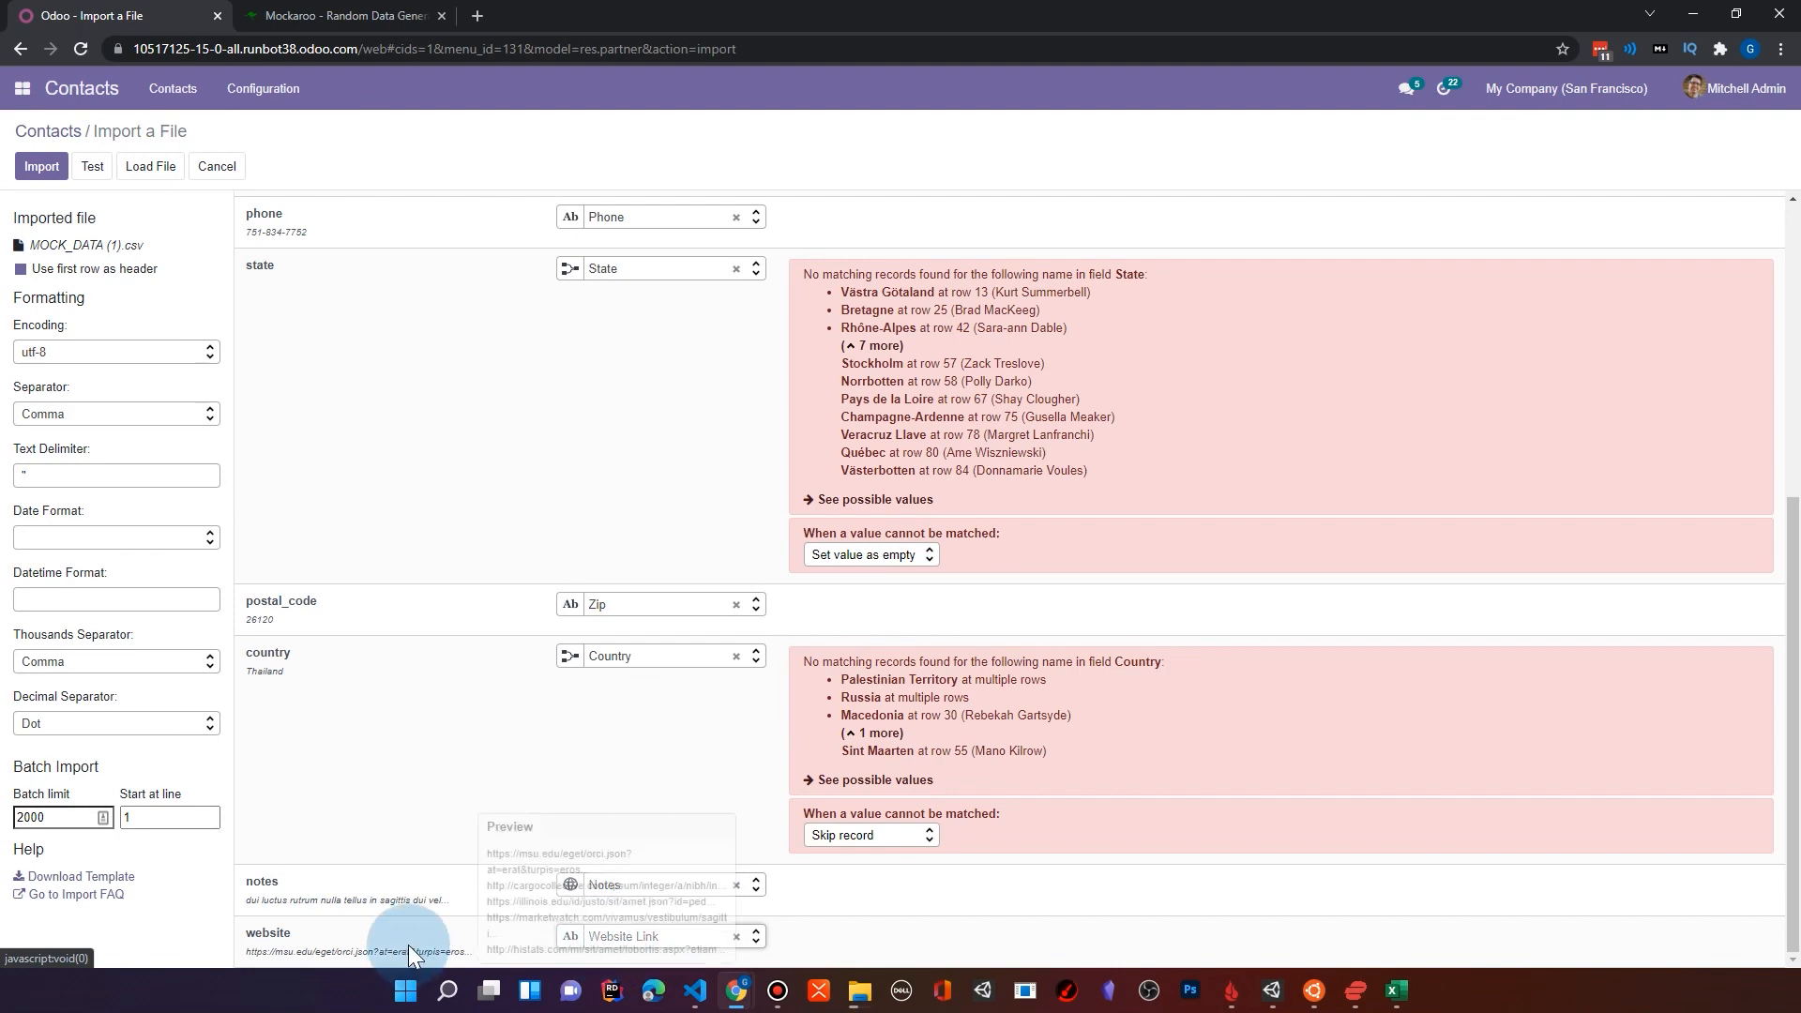
# Step: Review the column mappings and the handling of unmatched company, state and country values, and import the file
pyautogui.scroll(3, 900, 881)
pyautogui.scroll(3, 916, 863)
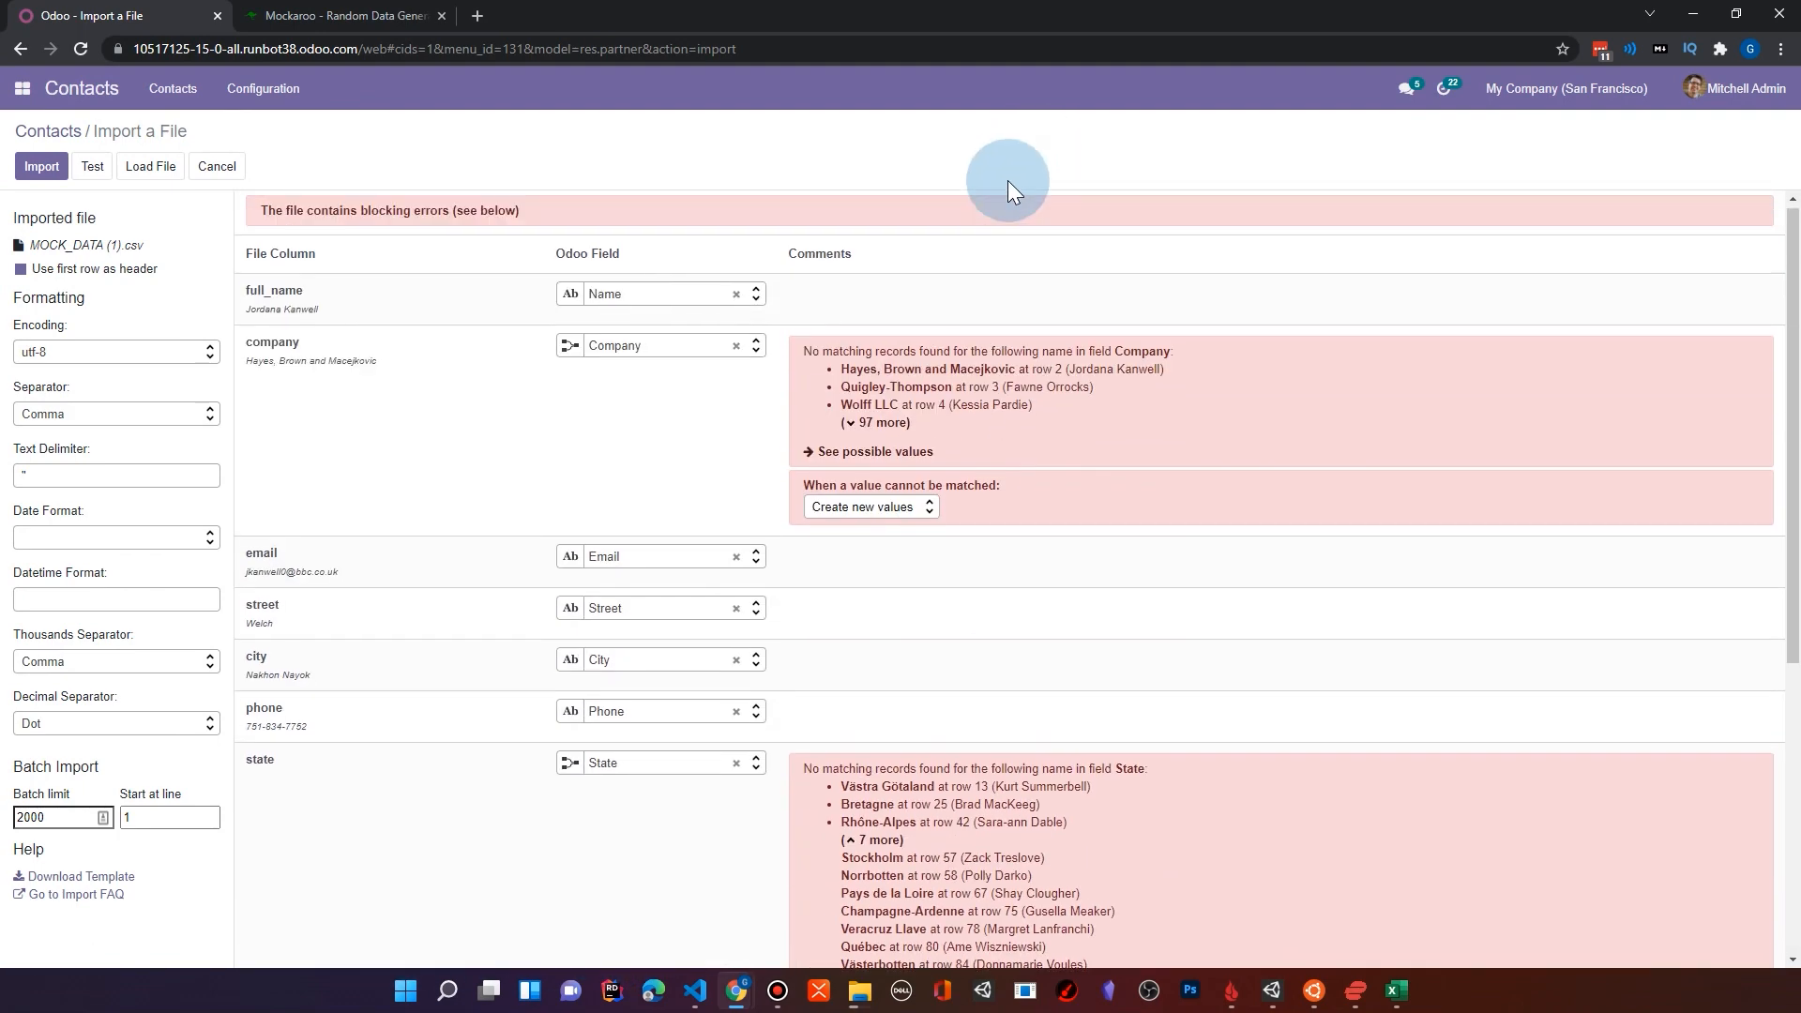
pyautogui.scroll(-2, 921, 278)
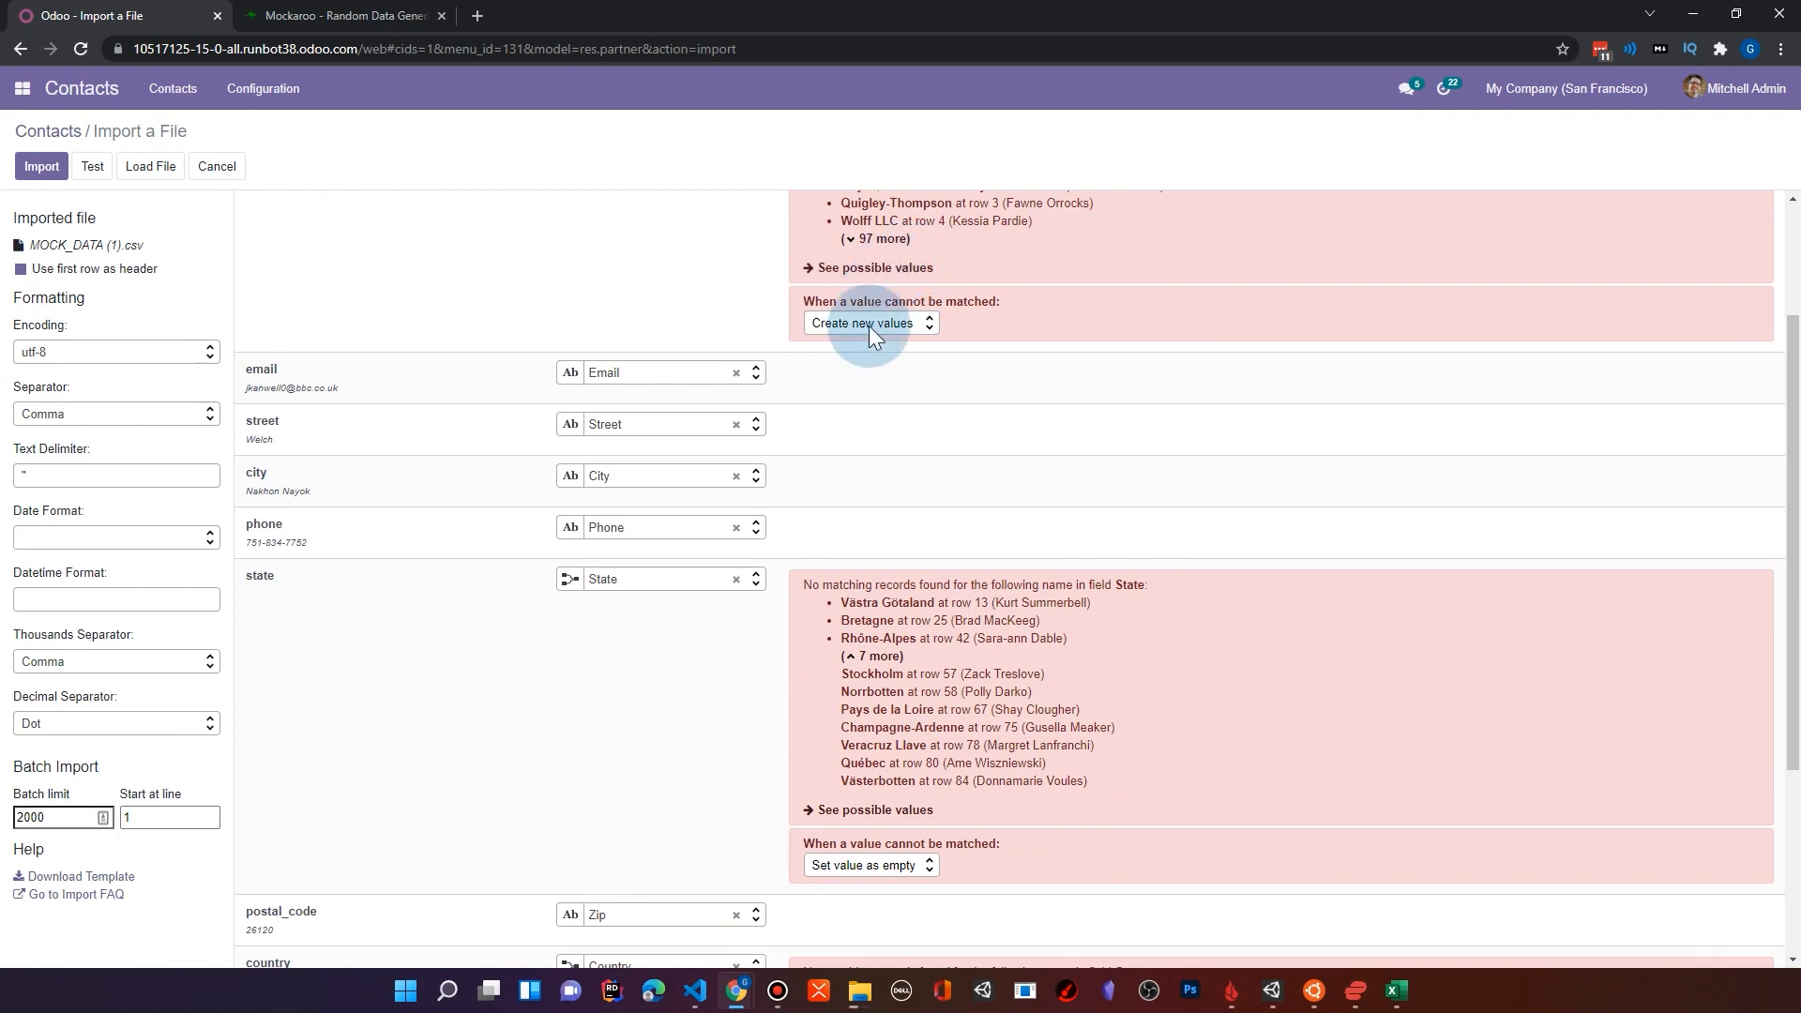
pyautogui.scroll(2, 844, 319)
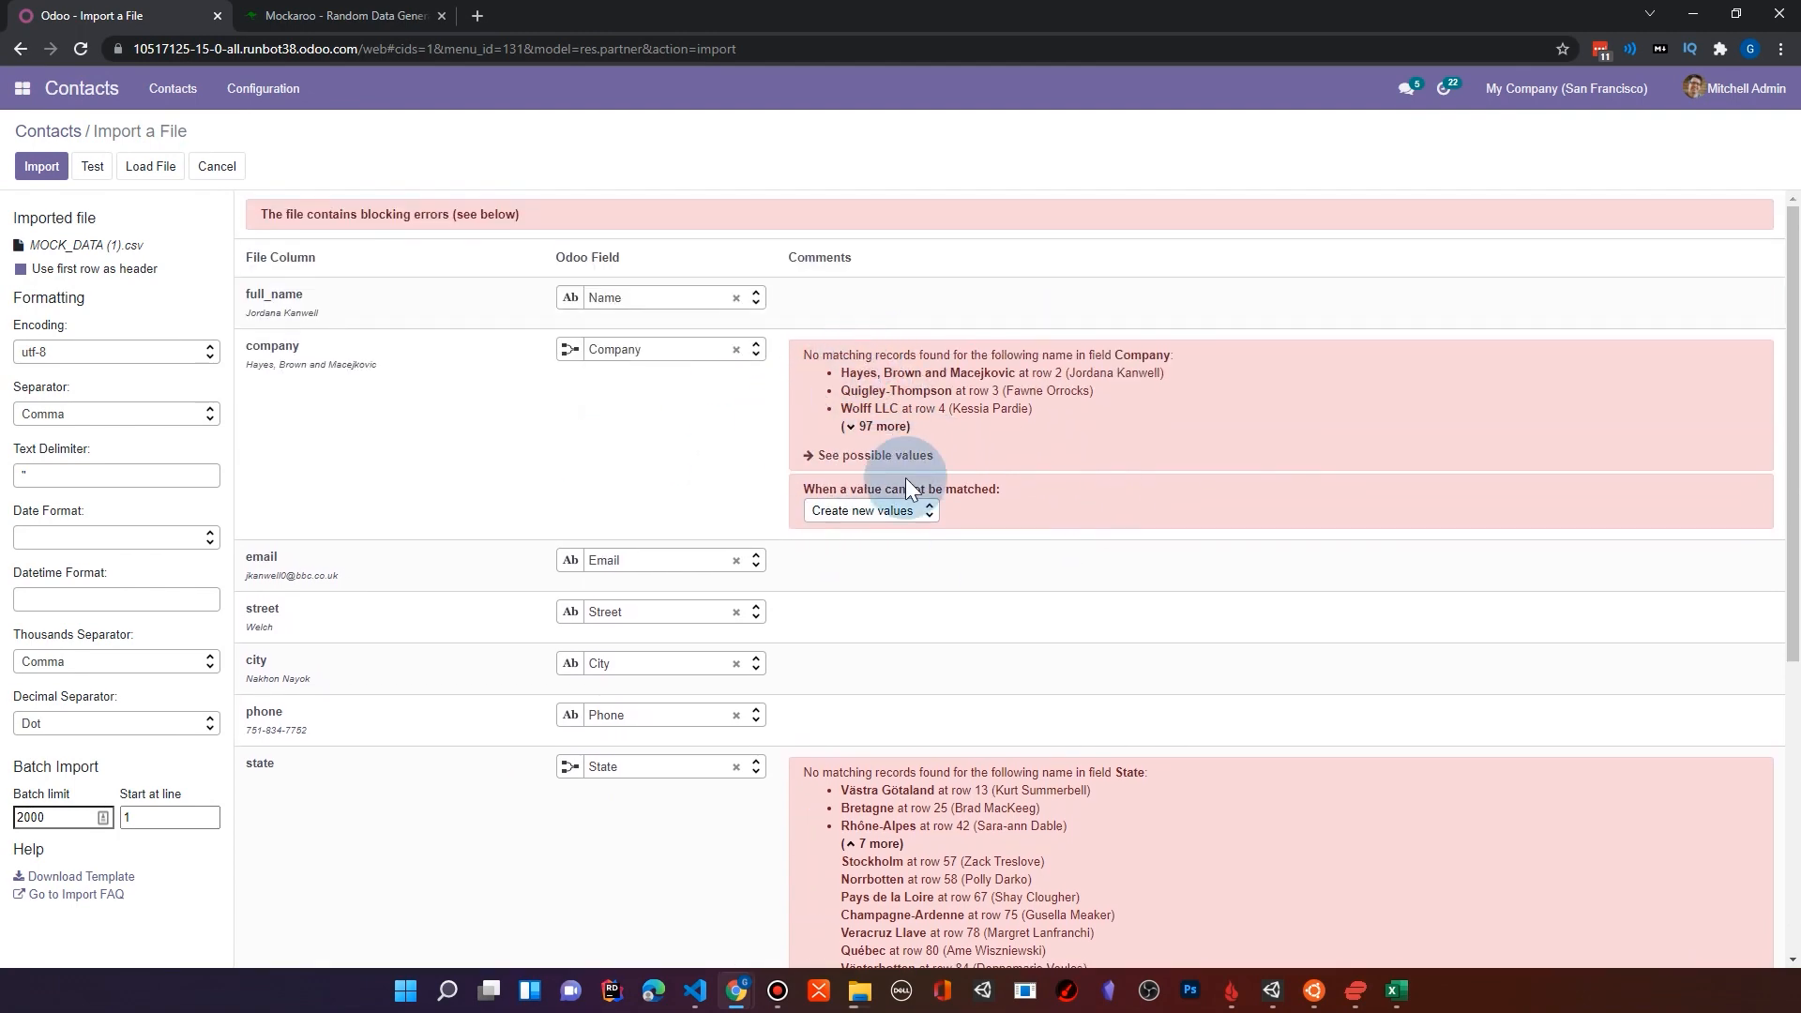
pyautogui.scroll(-4, 947, 469)
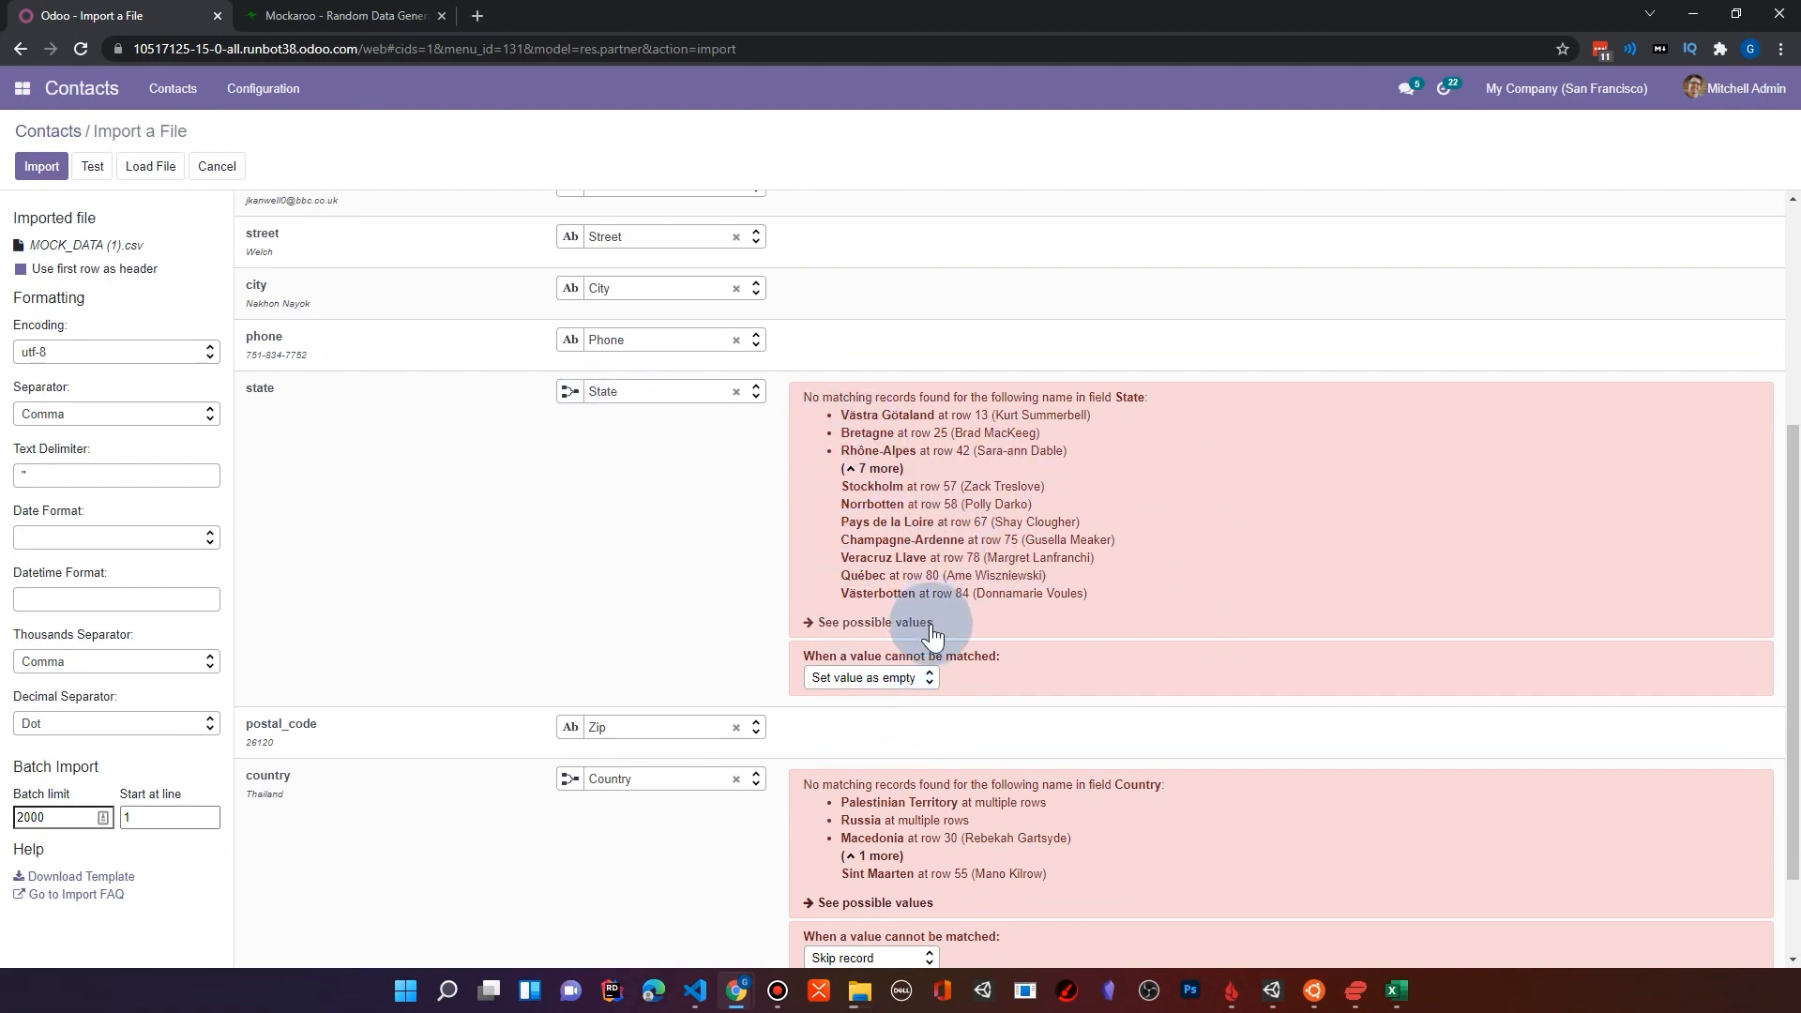
pyautogui.scroll(-1, 948, 595)
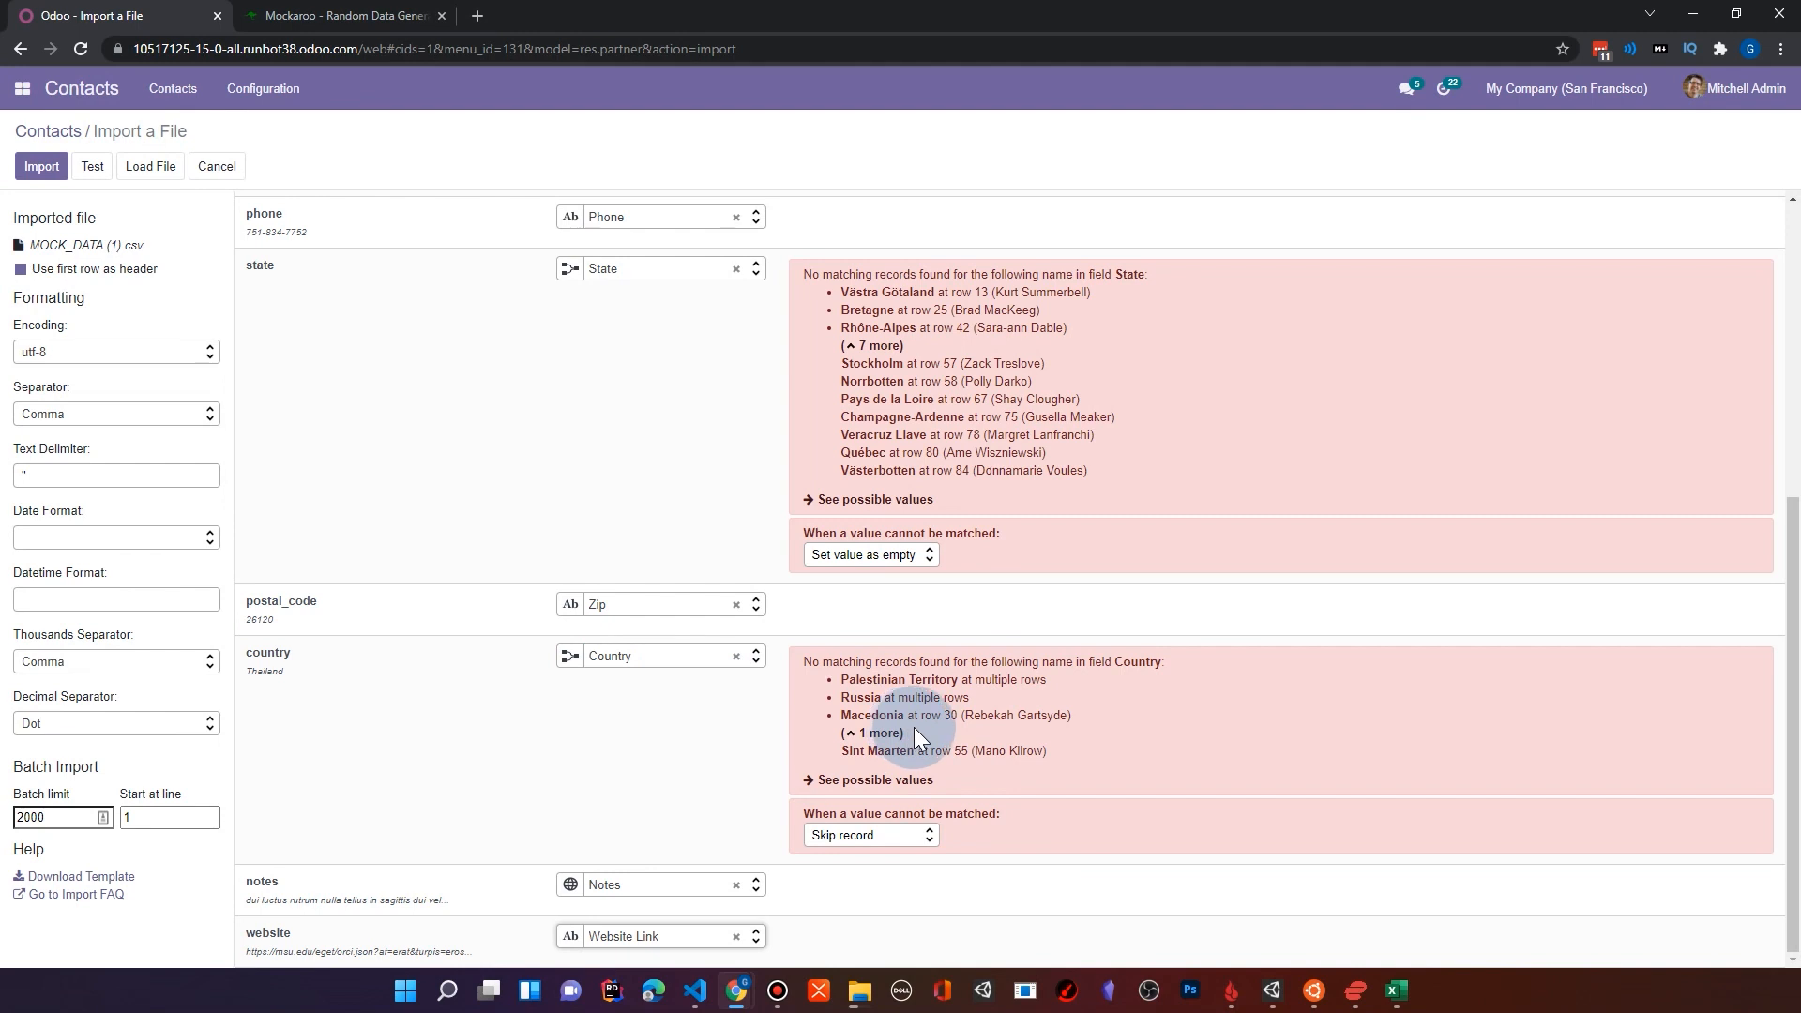
pyautogui.scroll(2, 920, 743)
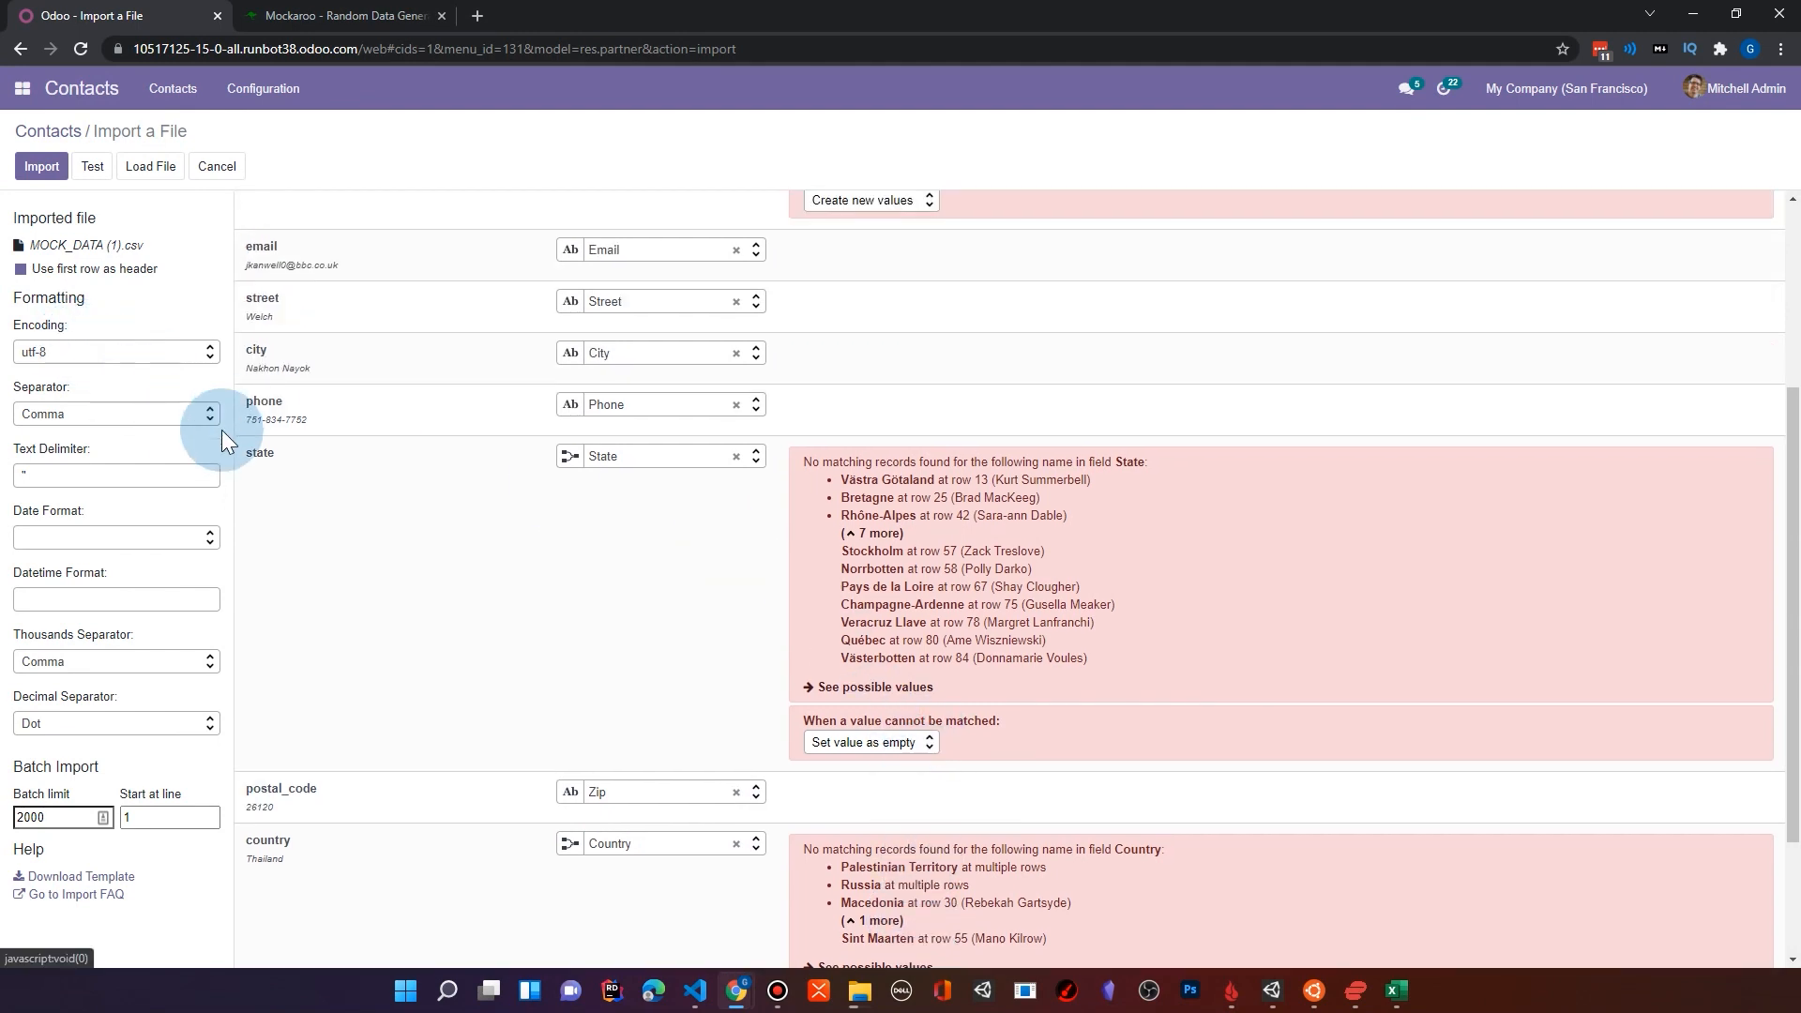
pyautogui.scroll(1, 291, 378)
pyautogui.scroll(1, 291, 377)
pyautogui.click(42, 167)
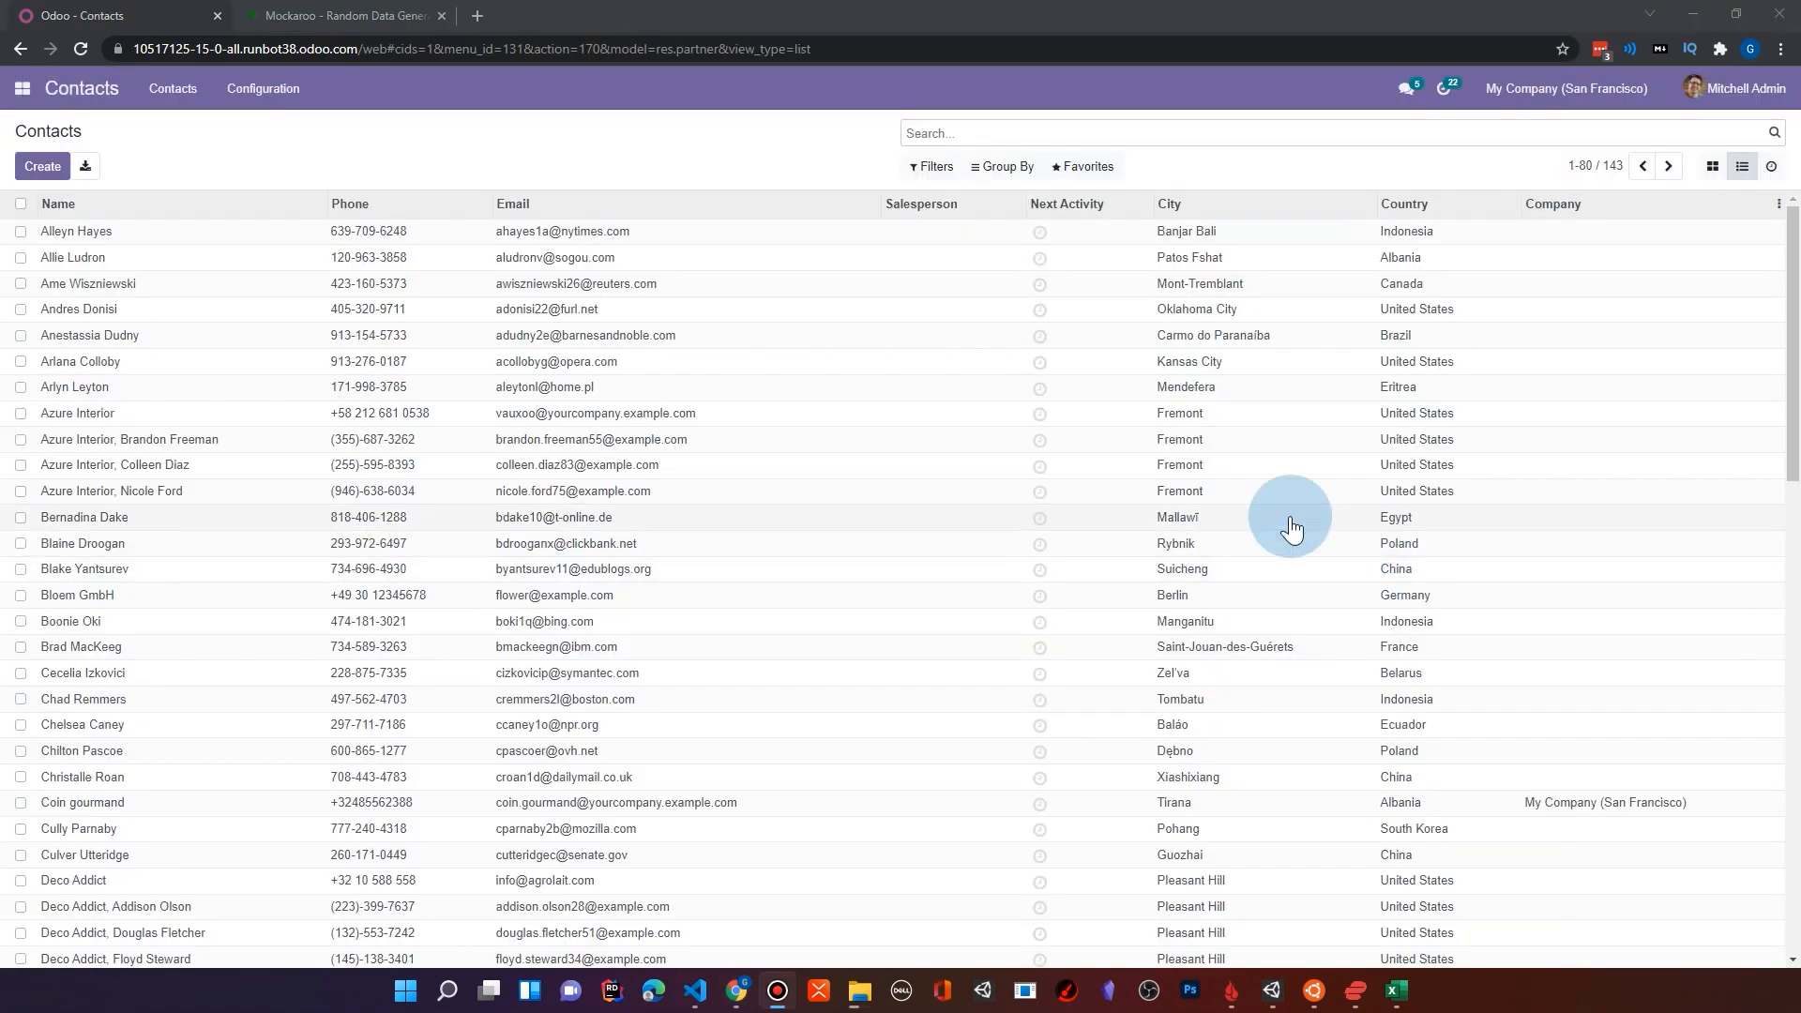
# Step: Look through the contacts list for the imported records and open the contact located in Skellefteå
pyautogui.scroll(-2, 354, 390)
pyautogui.scroll(-3, 394, 408)
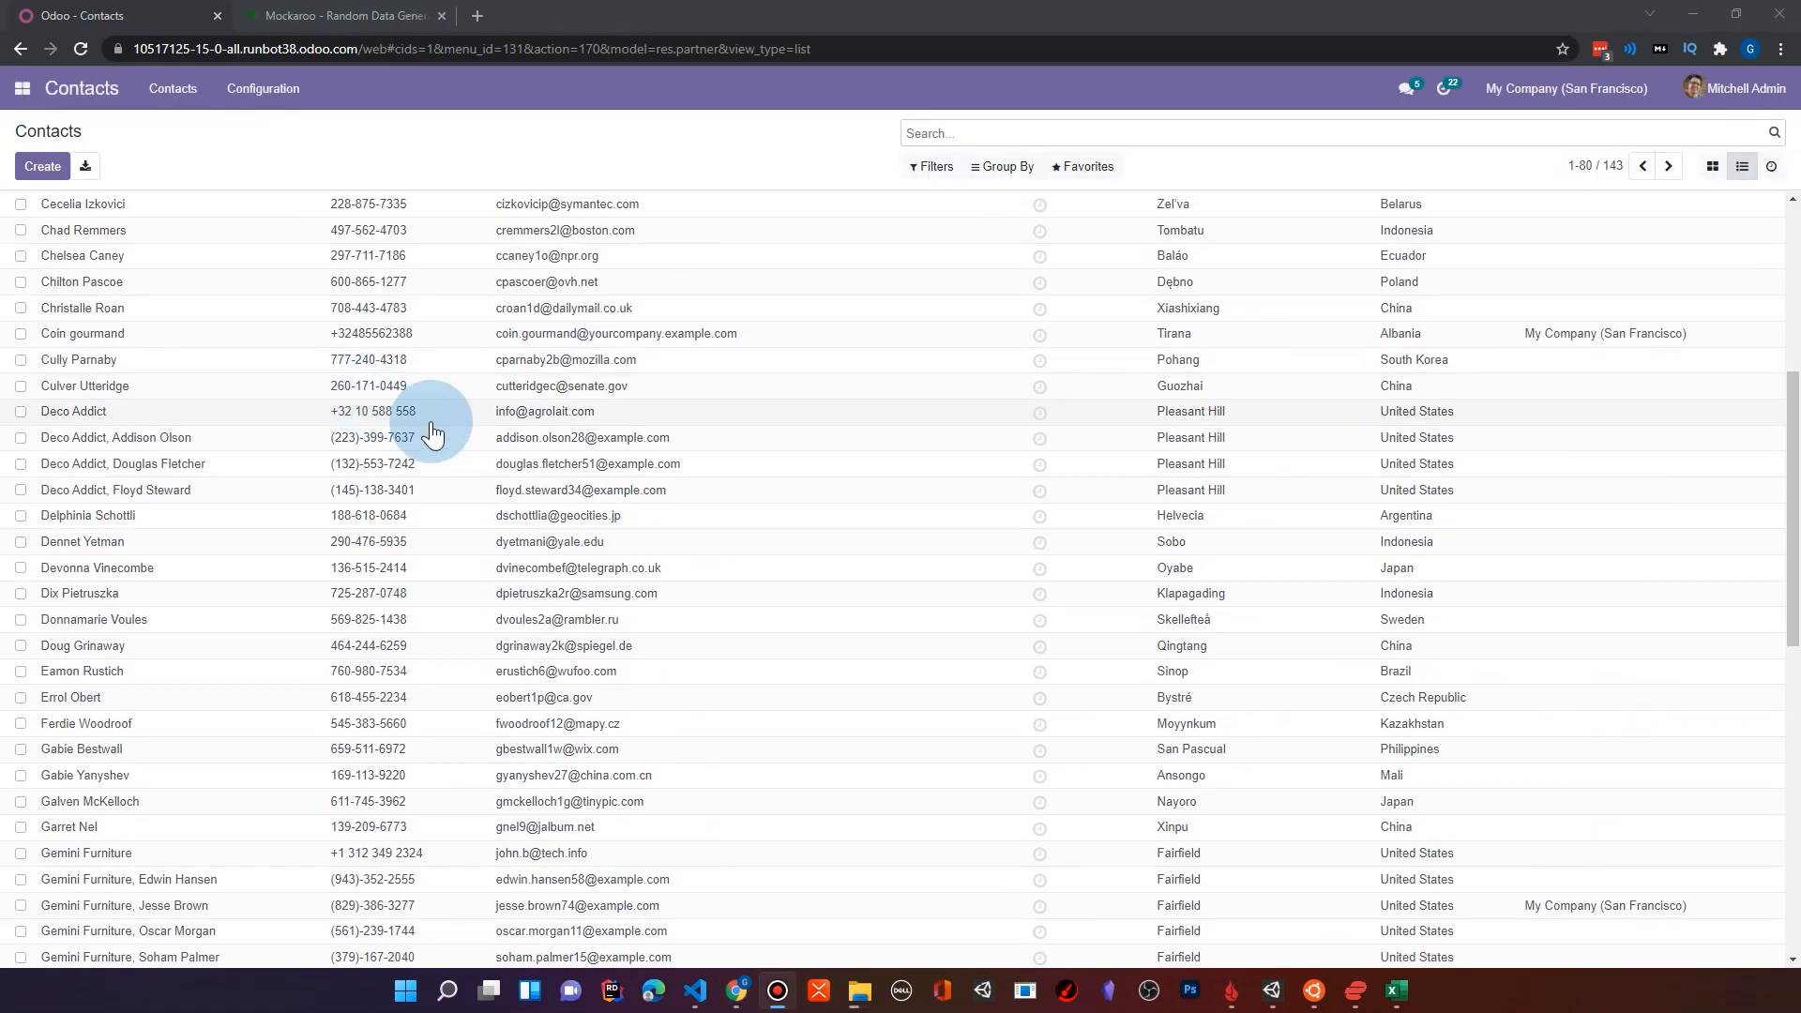
pyautogui.scroll(-2, 1238, 800)
pyautogui.scroll(-2, 892, 691)
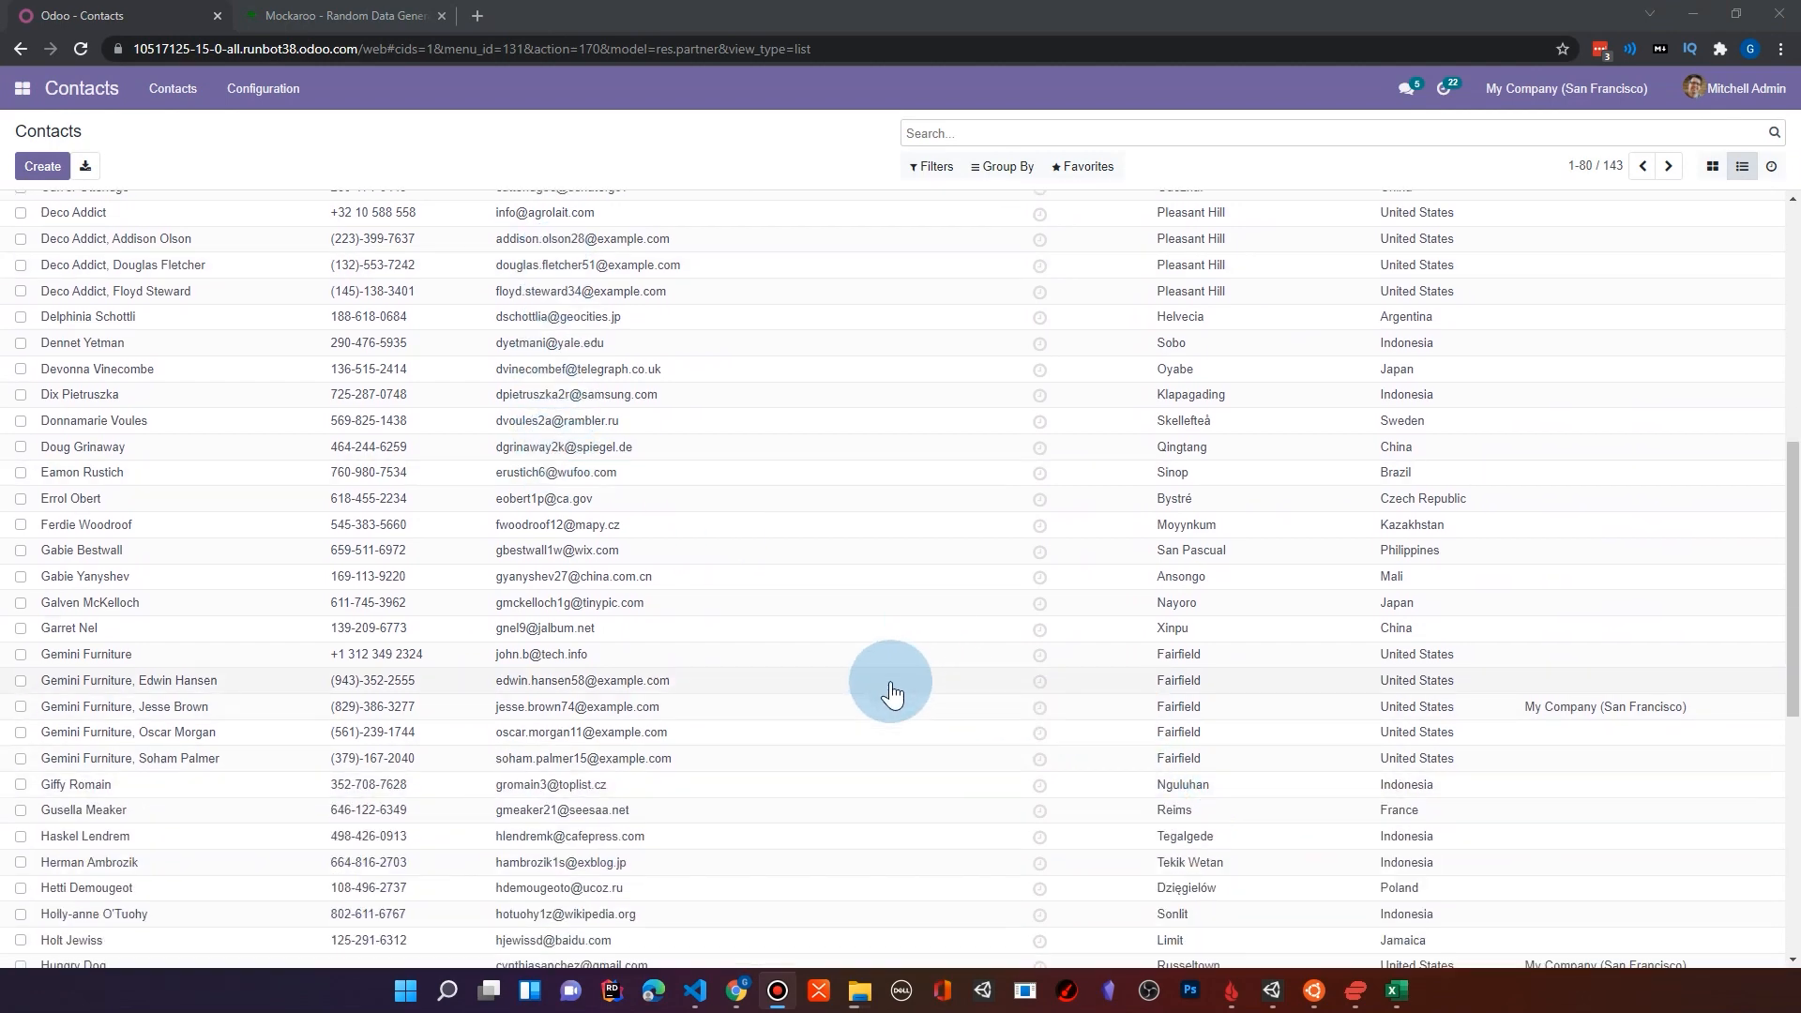
pyautogui.scroll(-2, 361, 601)
pyautogui.scroll(-3, 361, 602)
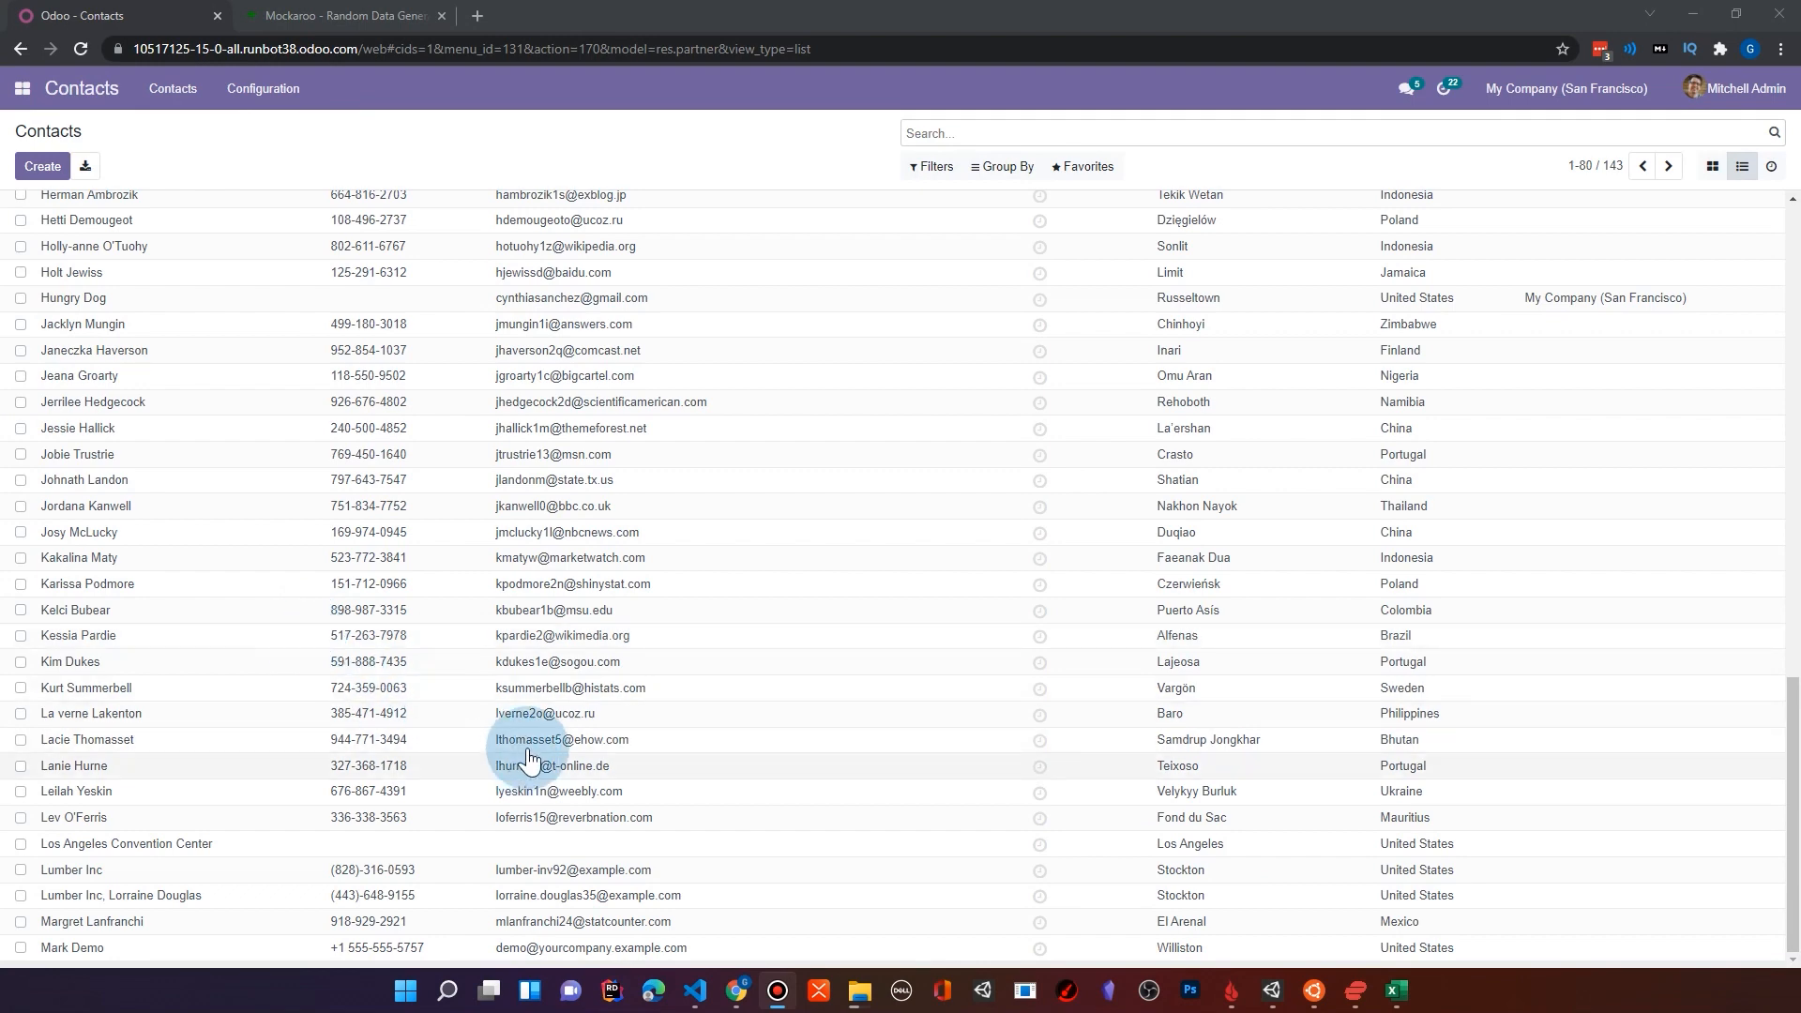
pyautogui.scroll(6, 516, 741)
pyautogui.click(533, 319)
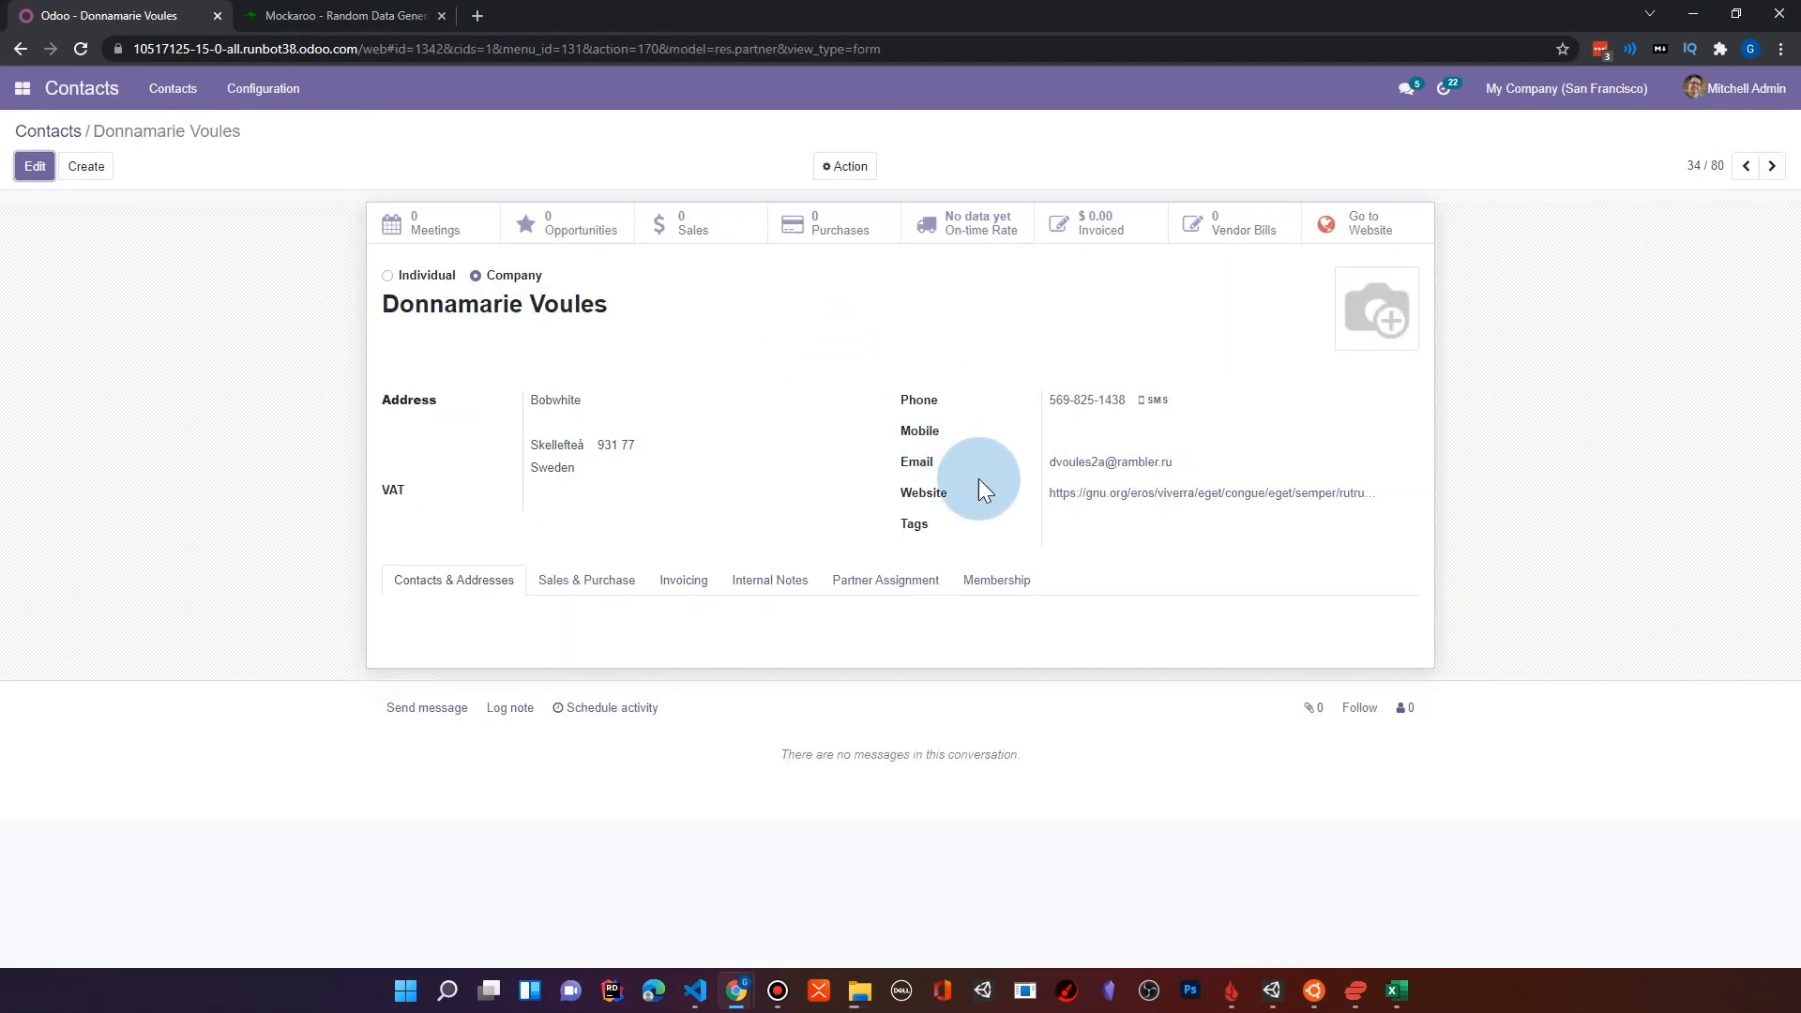
# Step: Check the contact's internal notes and the country in its address
pyautogui.click(756, 589)
pyautogui.moveTo(638, 625); pyautogui.dragTo(511, 629)
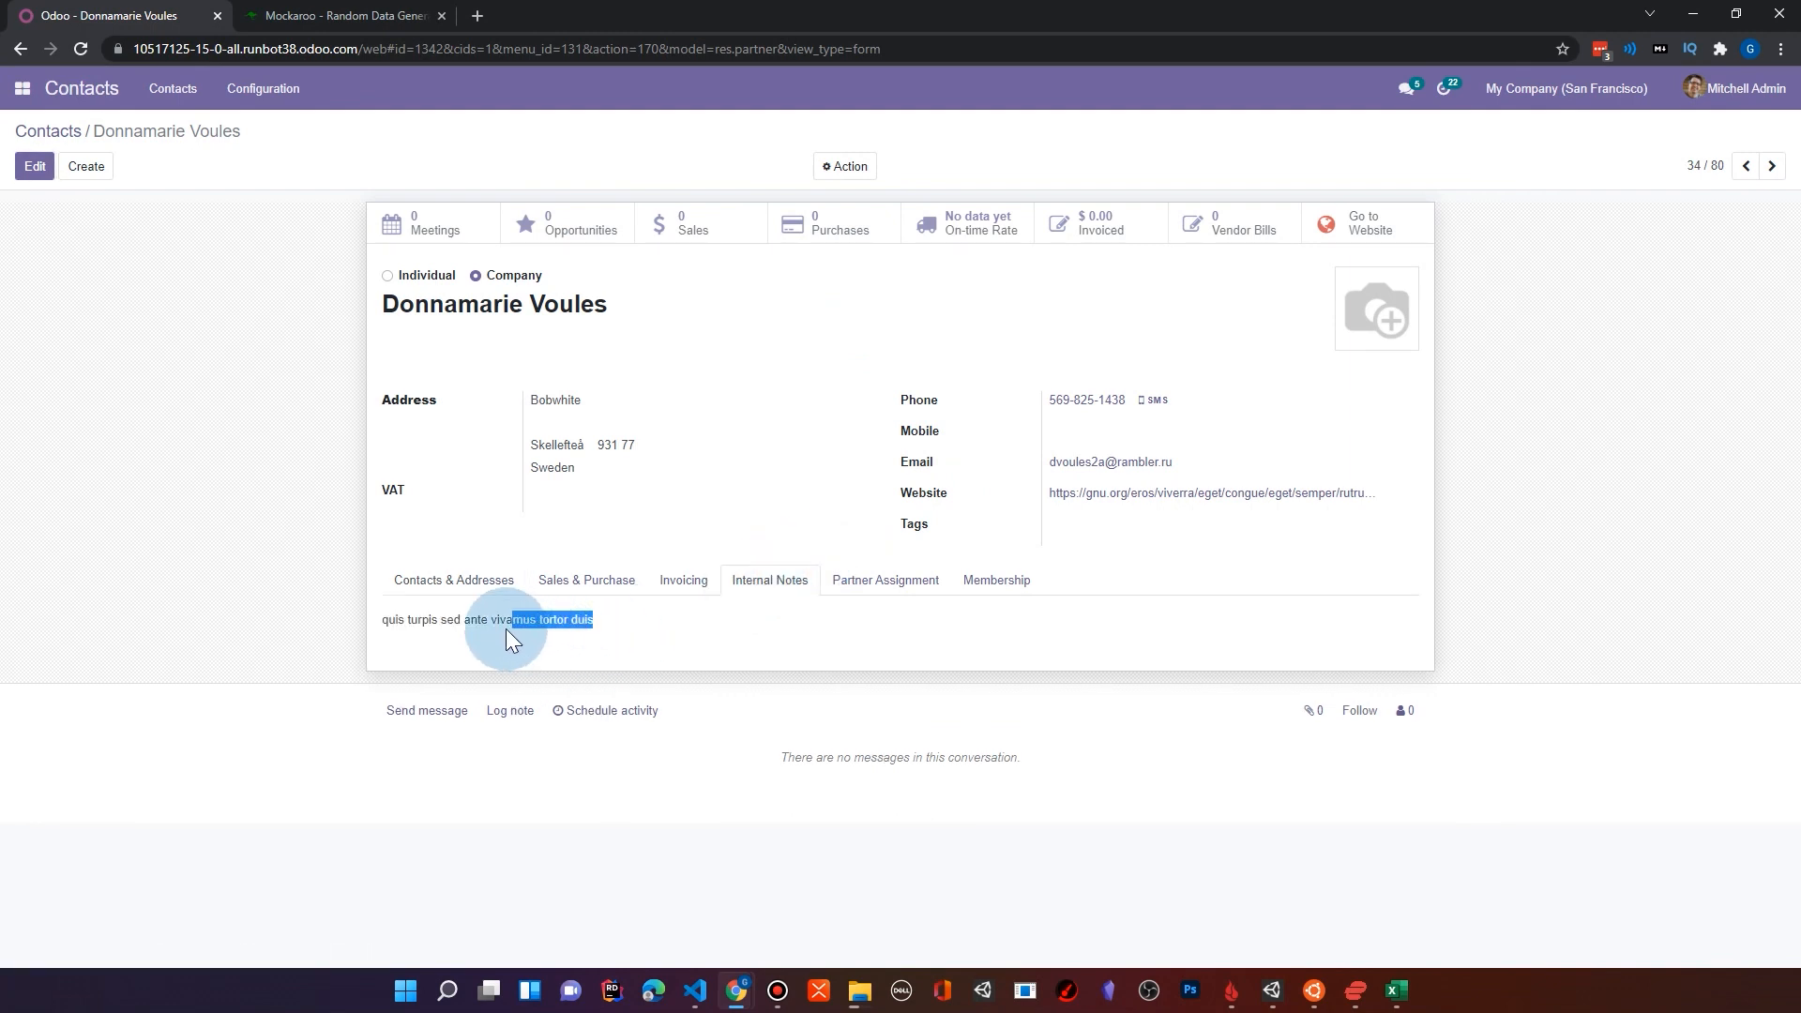
pyautogui.click(564, 627)
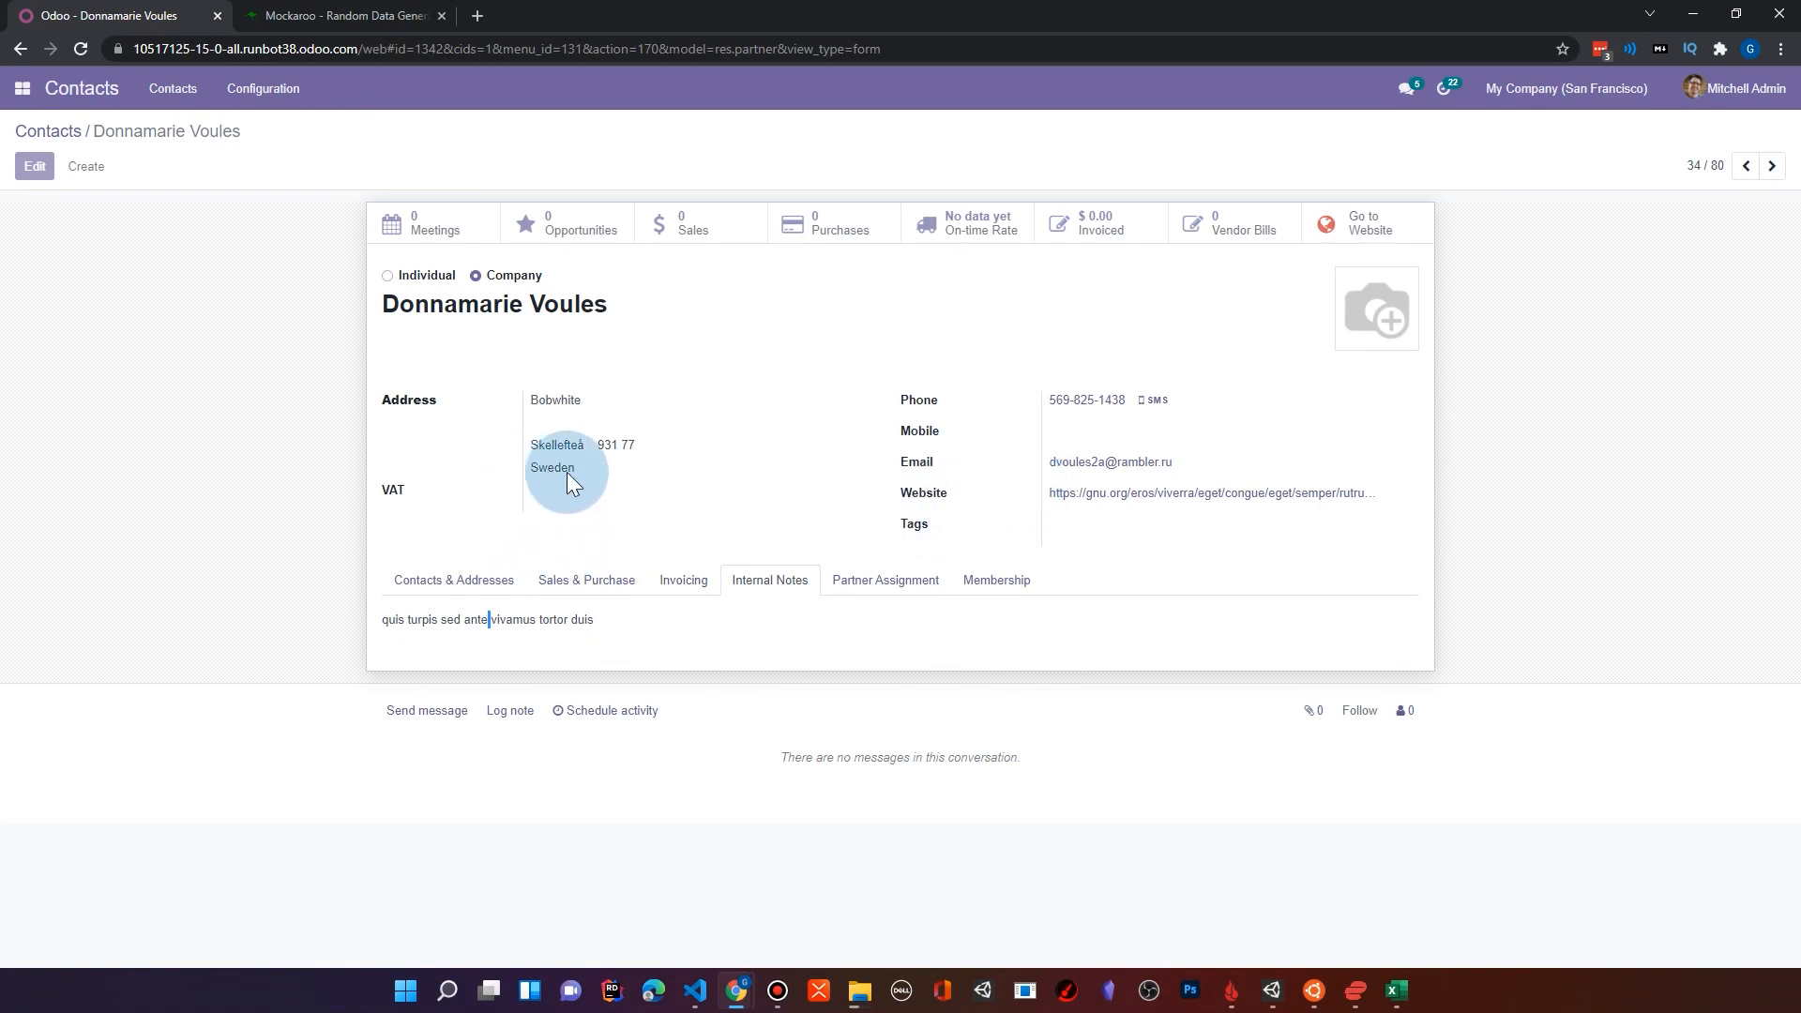
pyautogui.moveTo(588, 475); pyautogui.dragTo(529, 473)
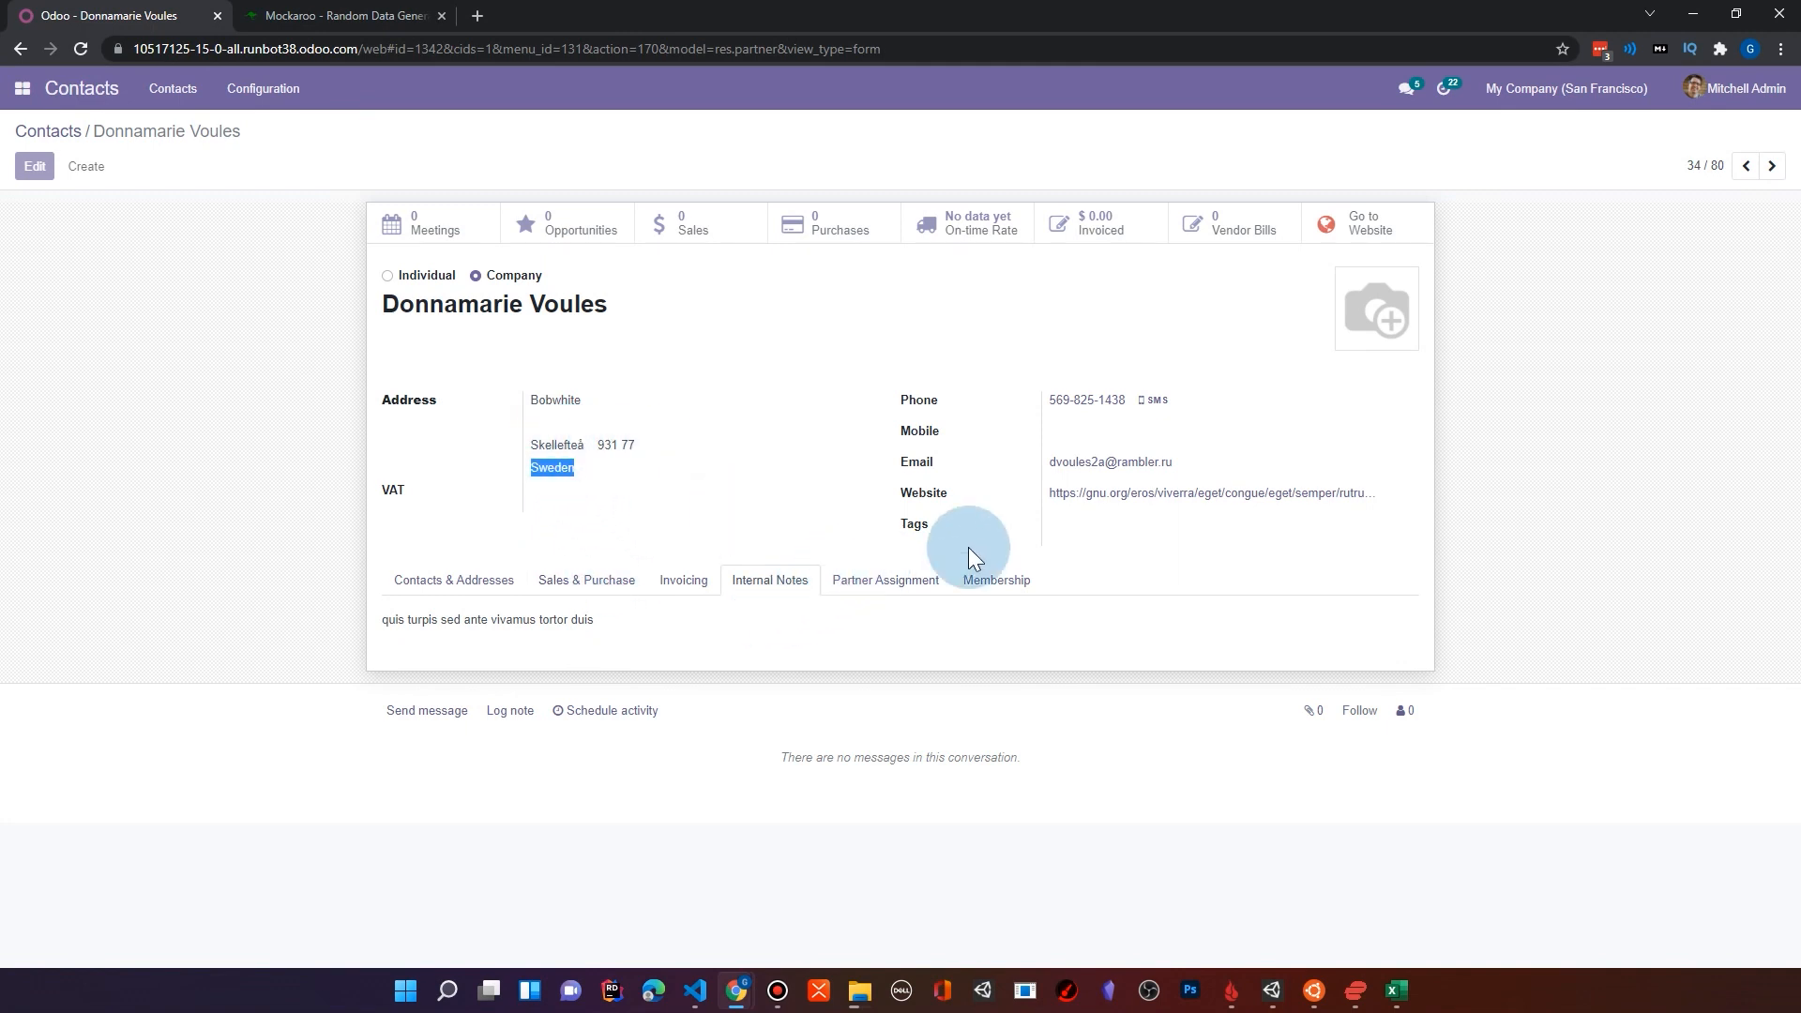
# Step: Go back through the preceding contact records one at a time
pyautogui.click(1747, 168)
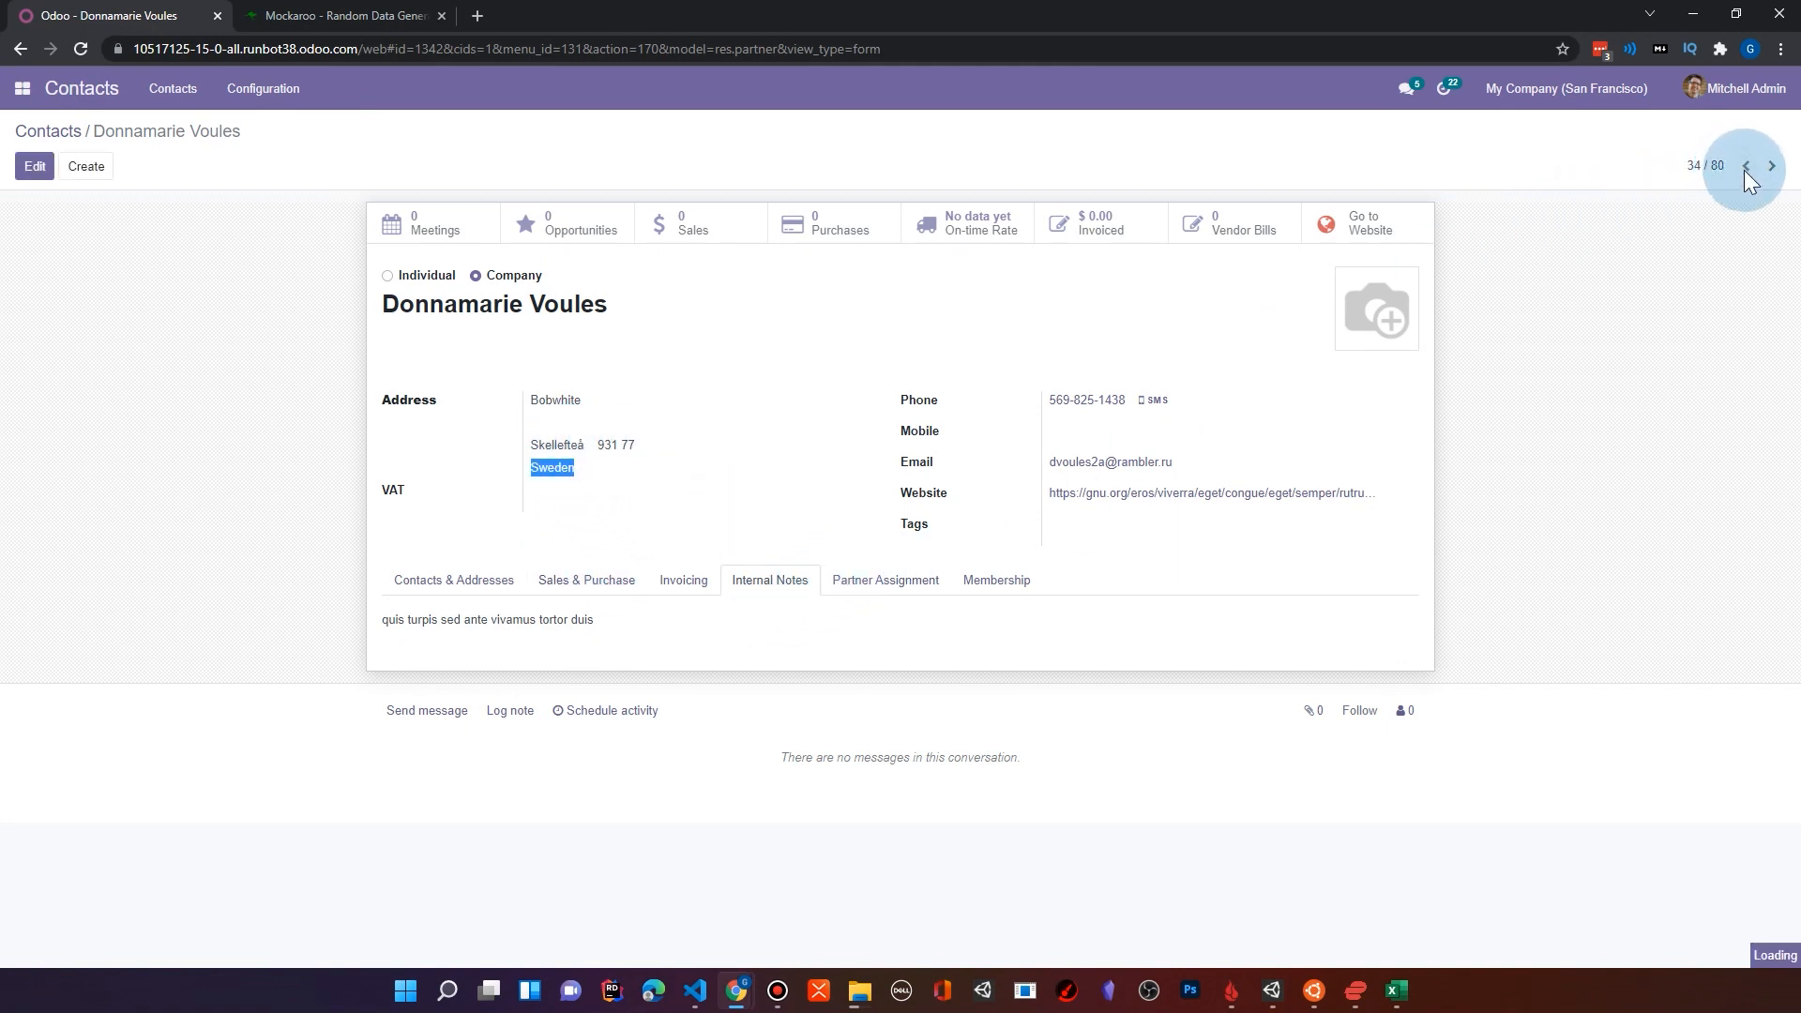
pyautogui.click(1745, 168)
pyautogui.click(1743, 165)
pyautogui.click(1745, 163)
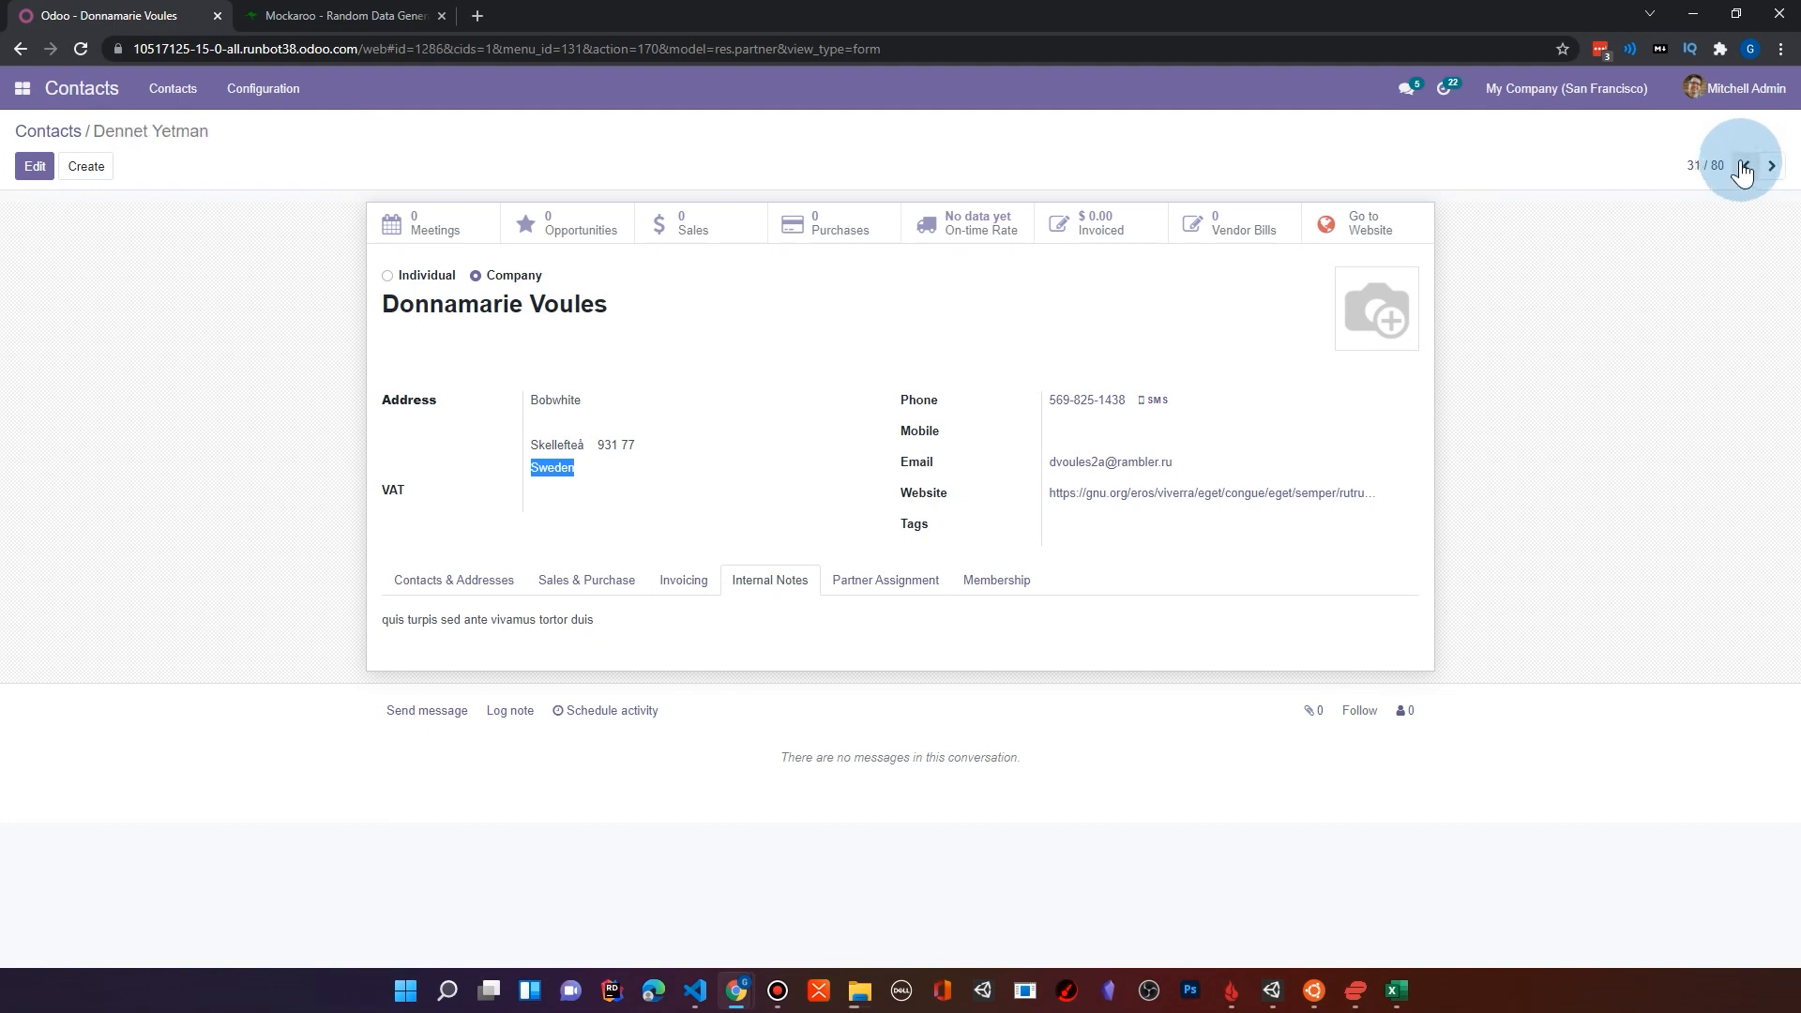